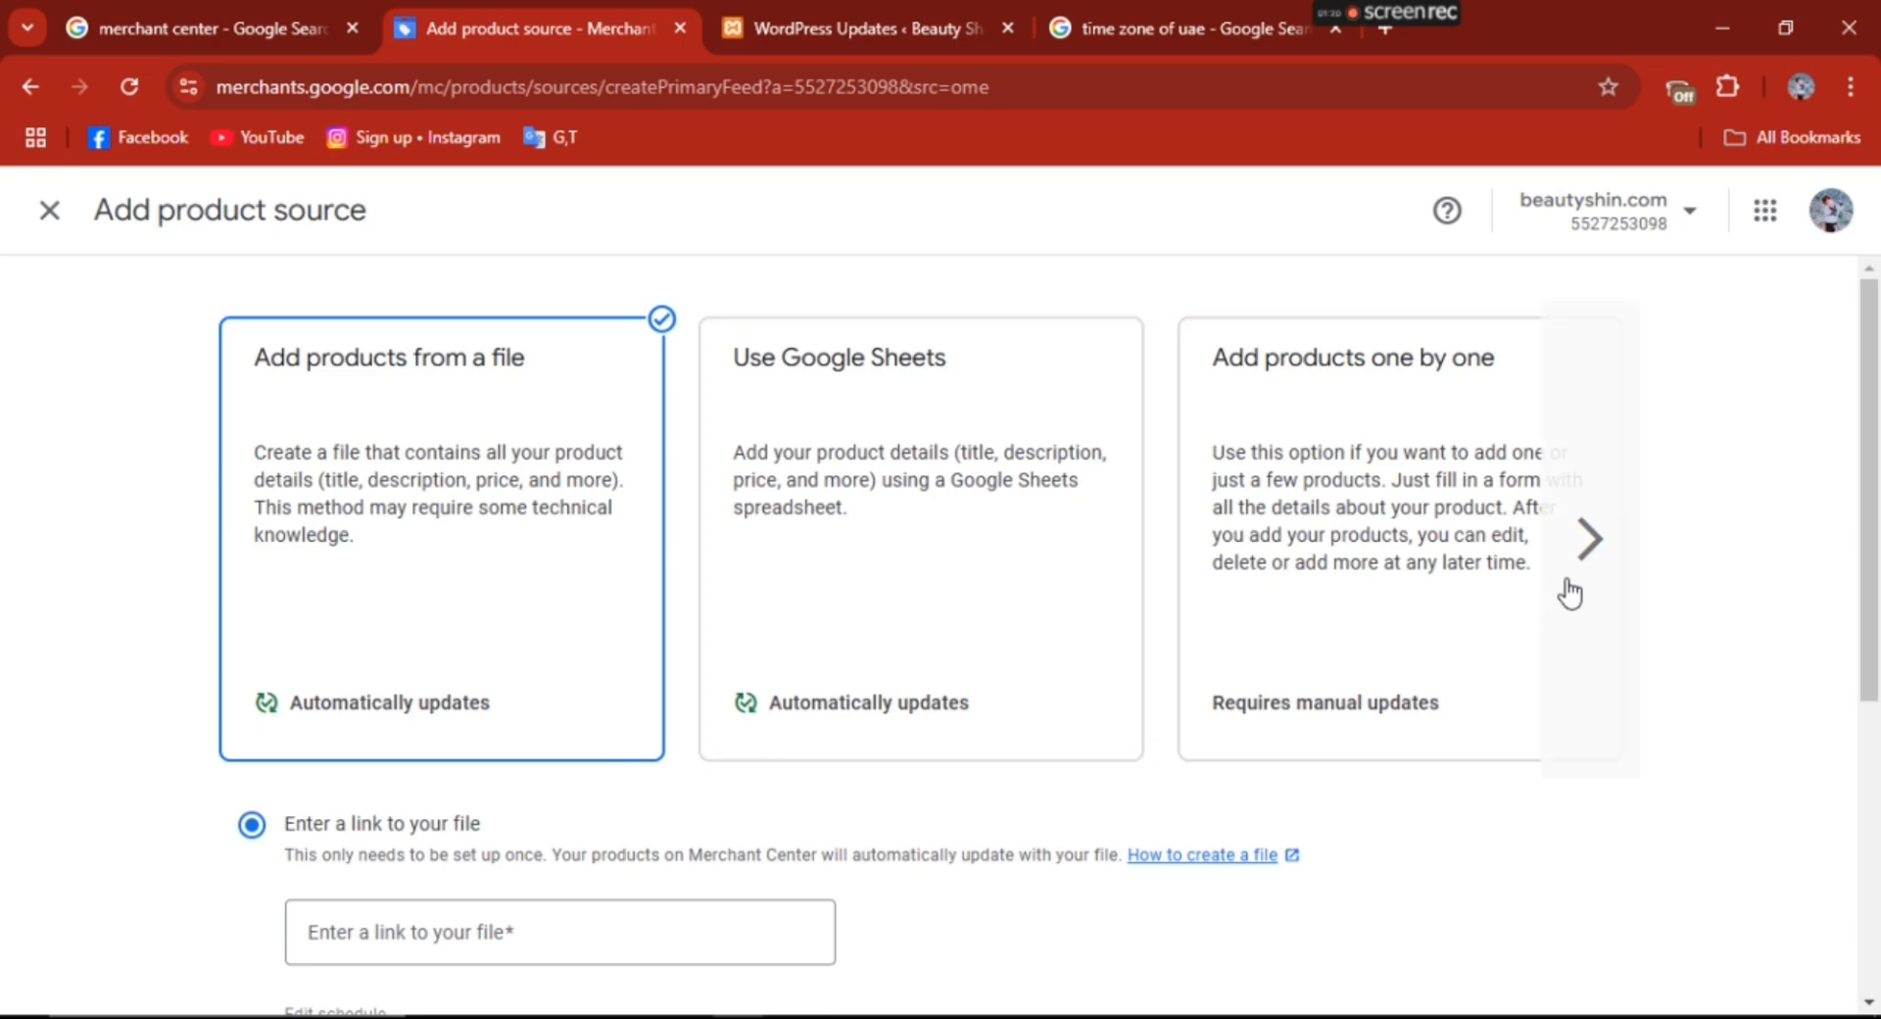
- Choose to add products one by one as the product source and continue to the product form
left_click(1591, 549)
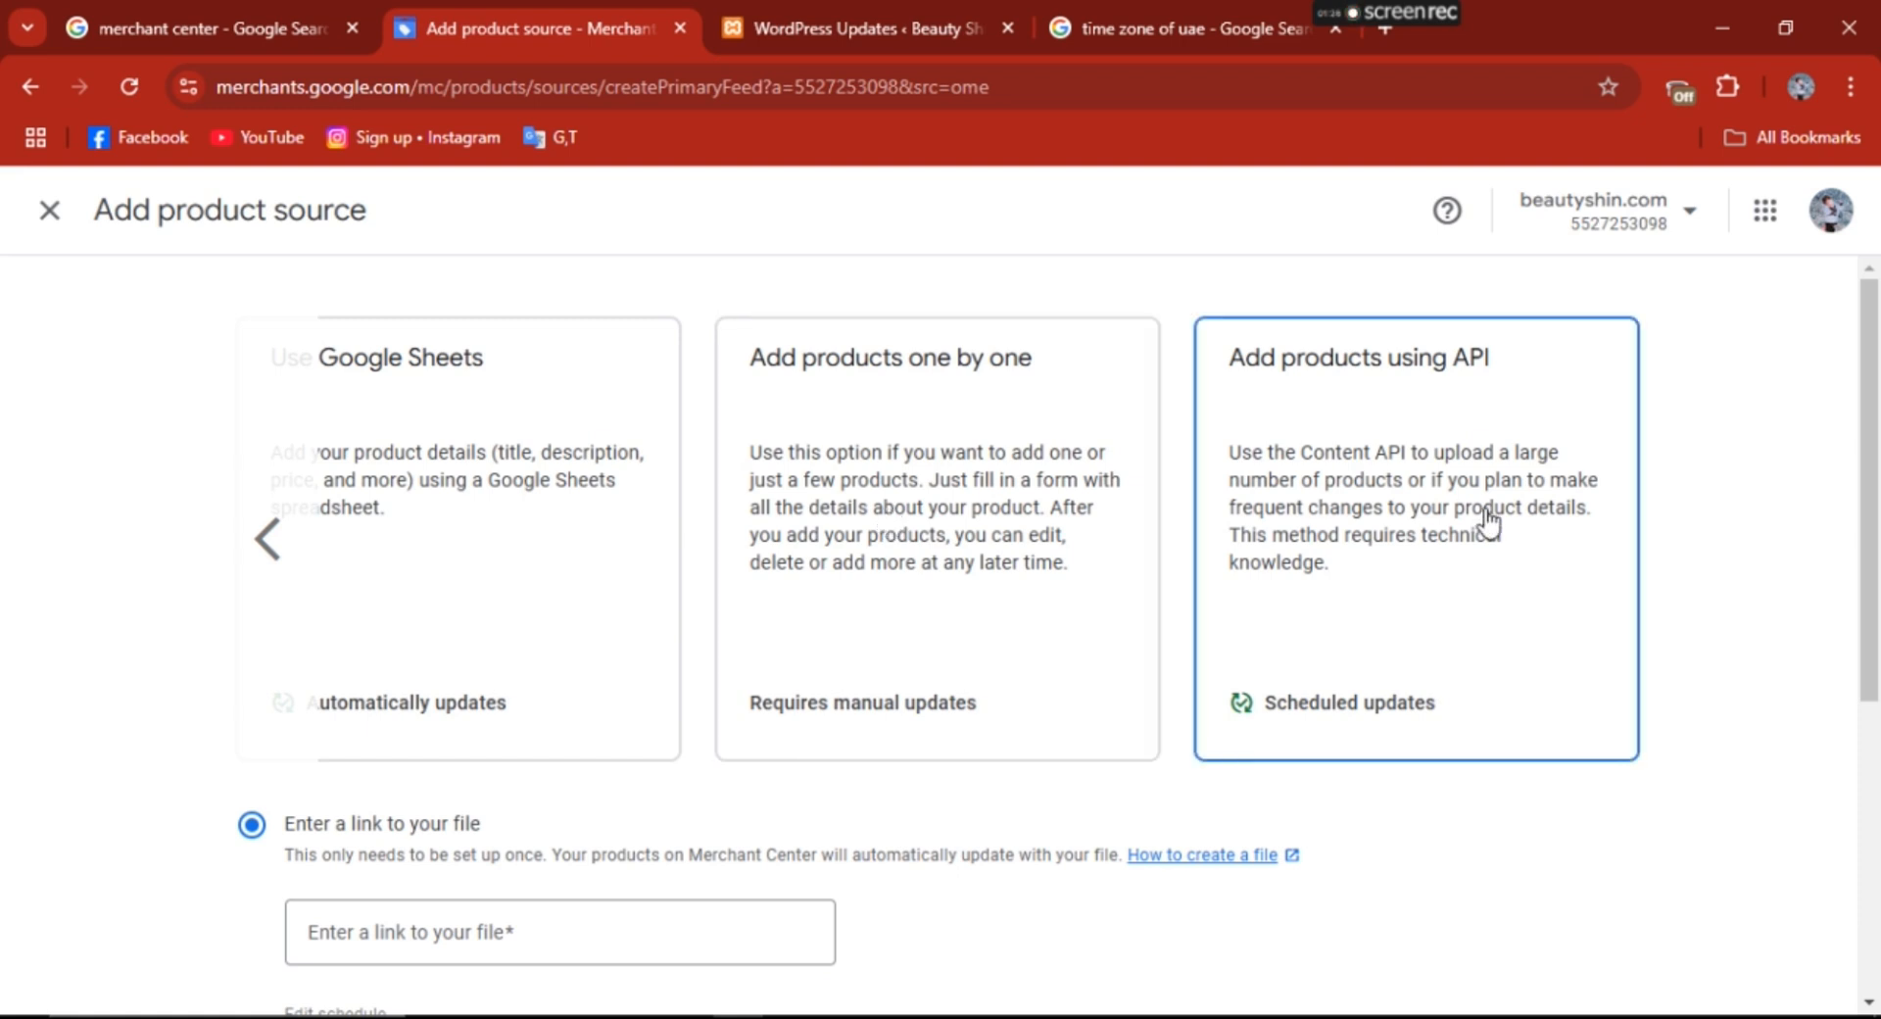
left_click(880, 583)
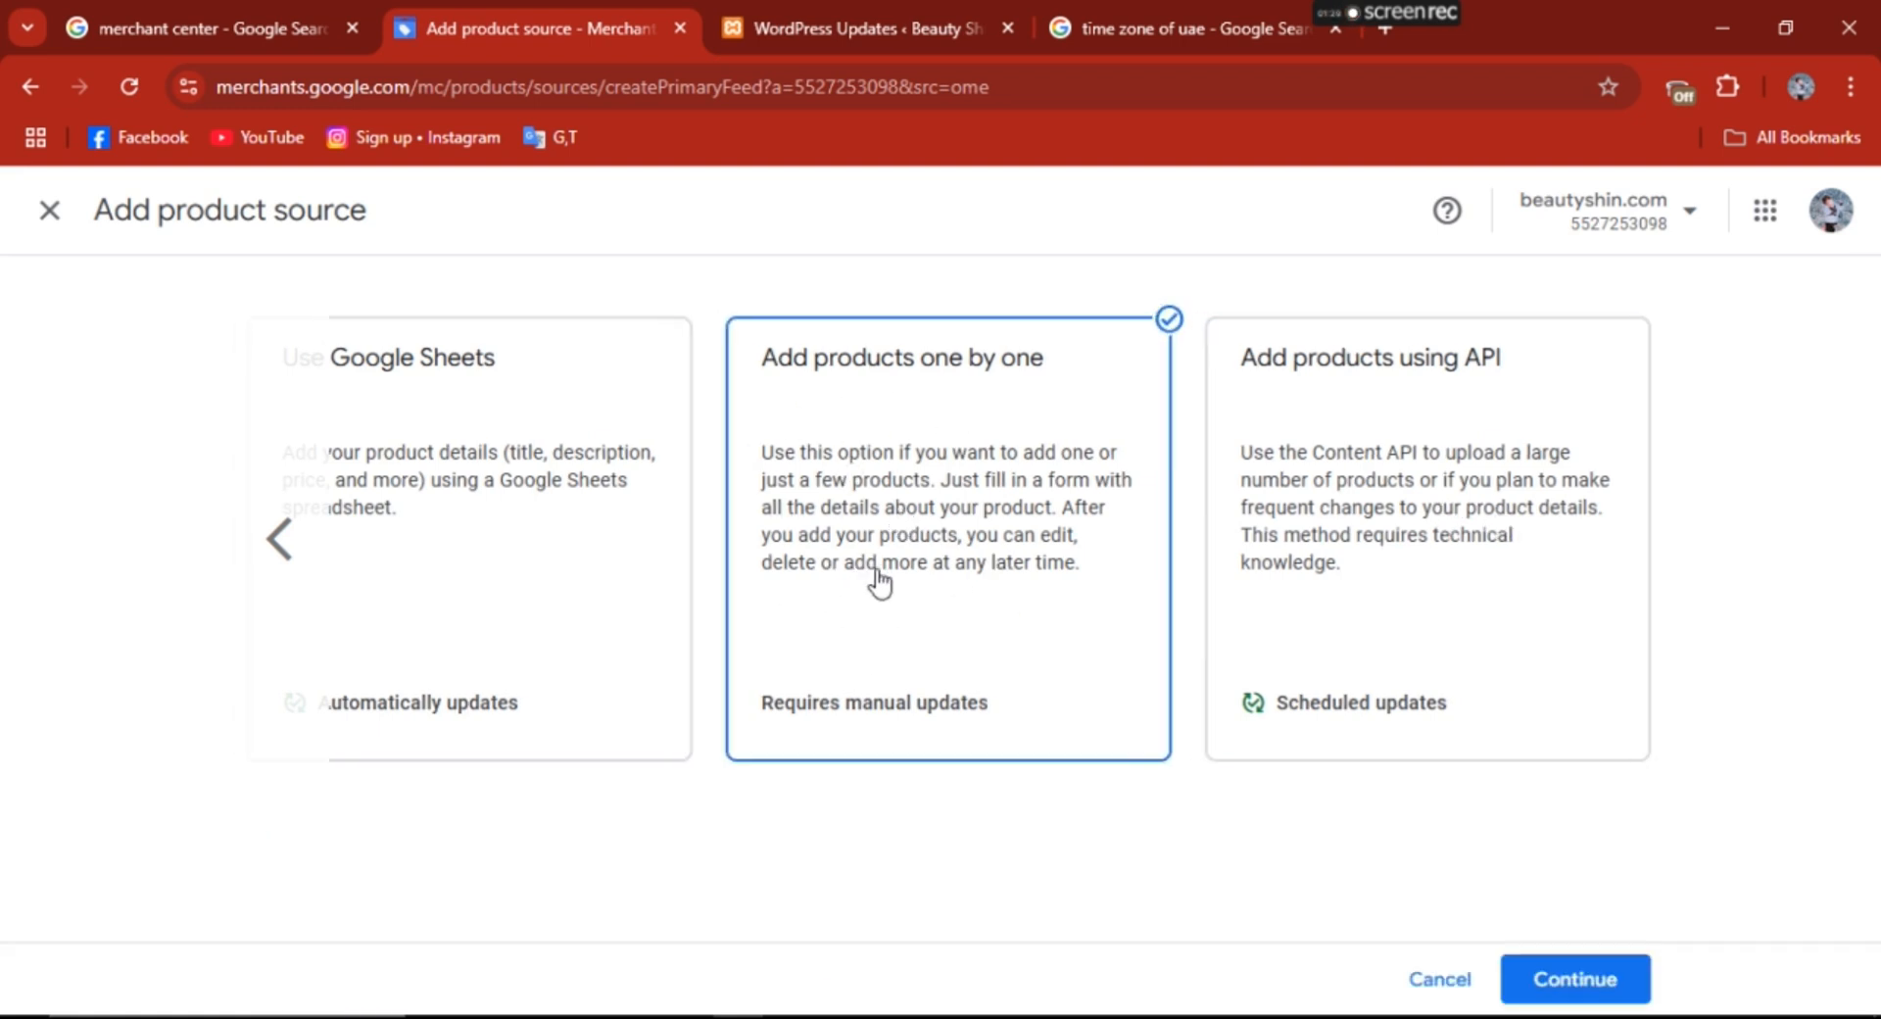
left_click(1582, 977)
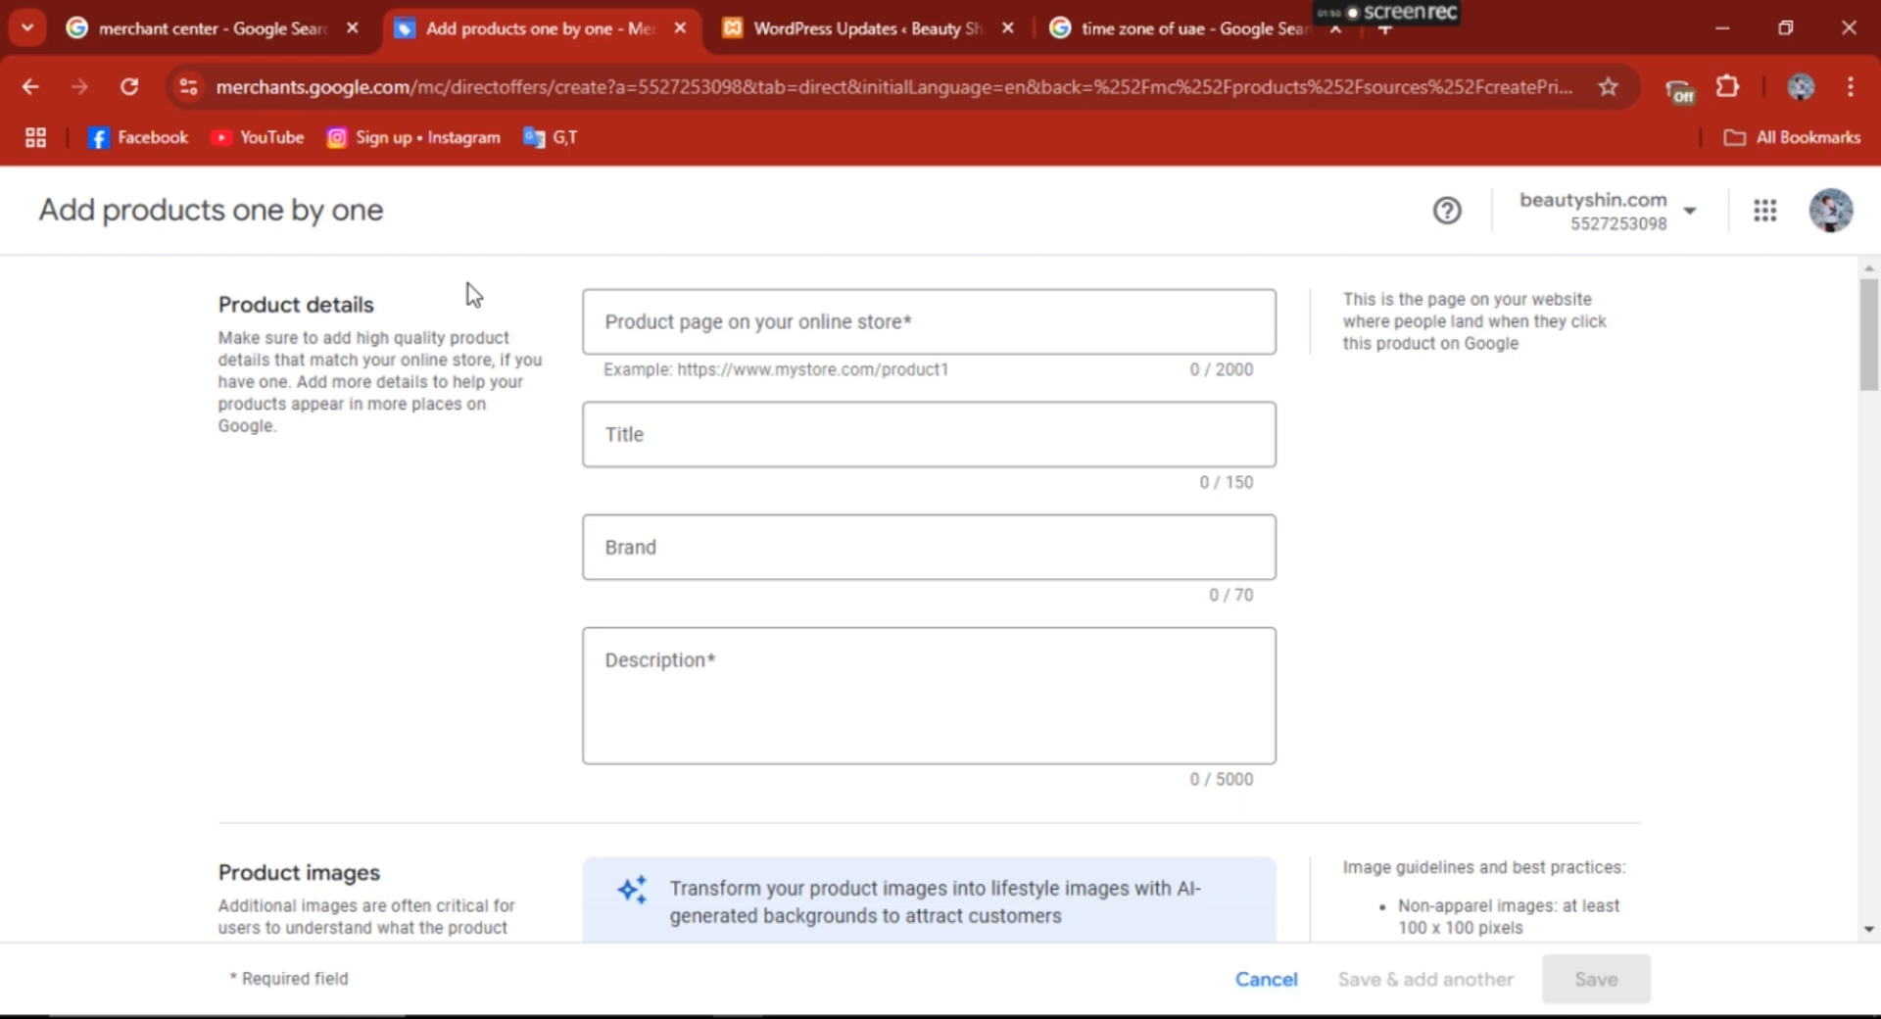
left_click(658, 320)
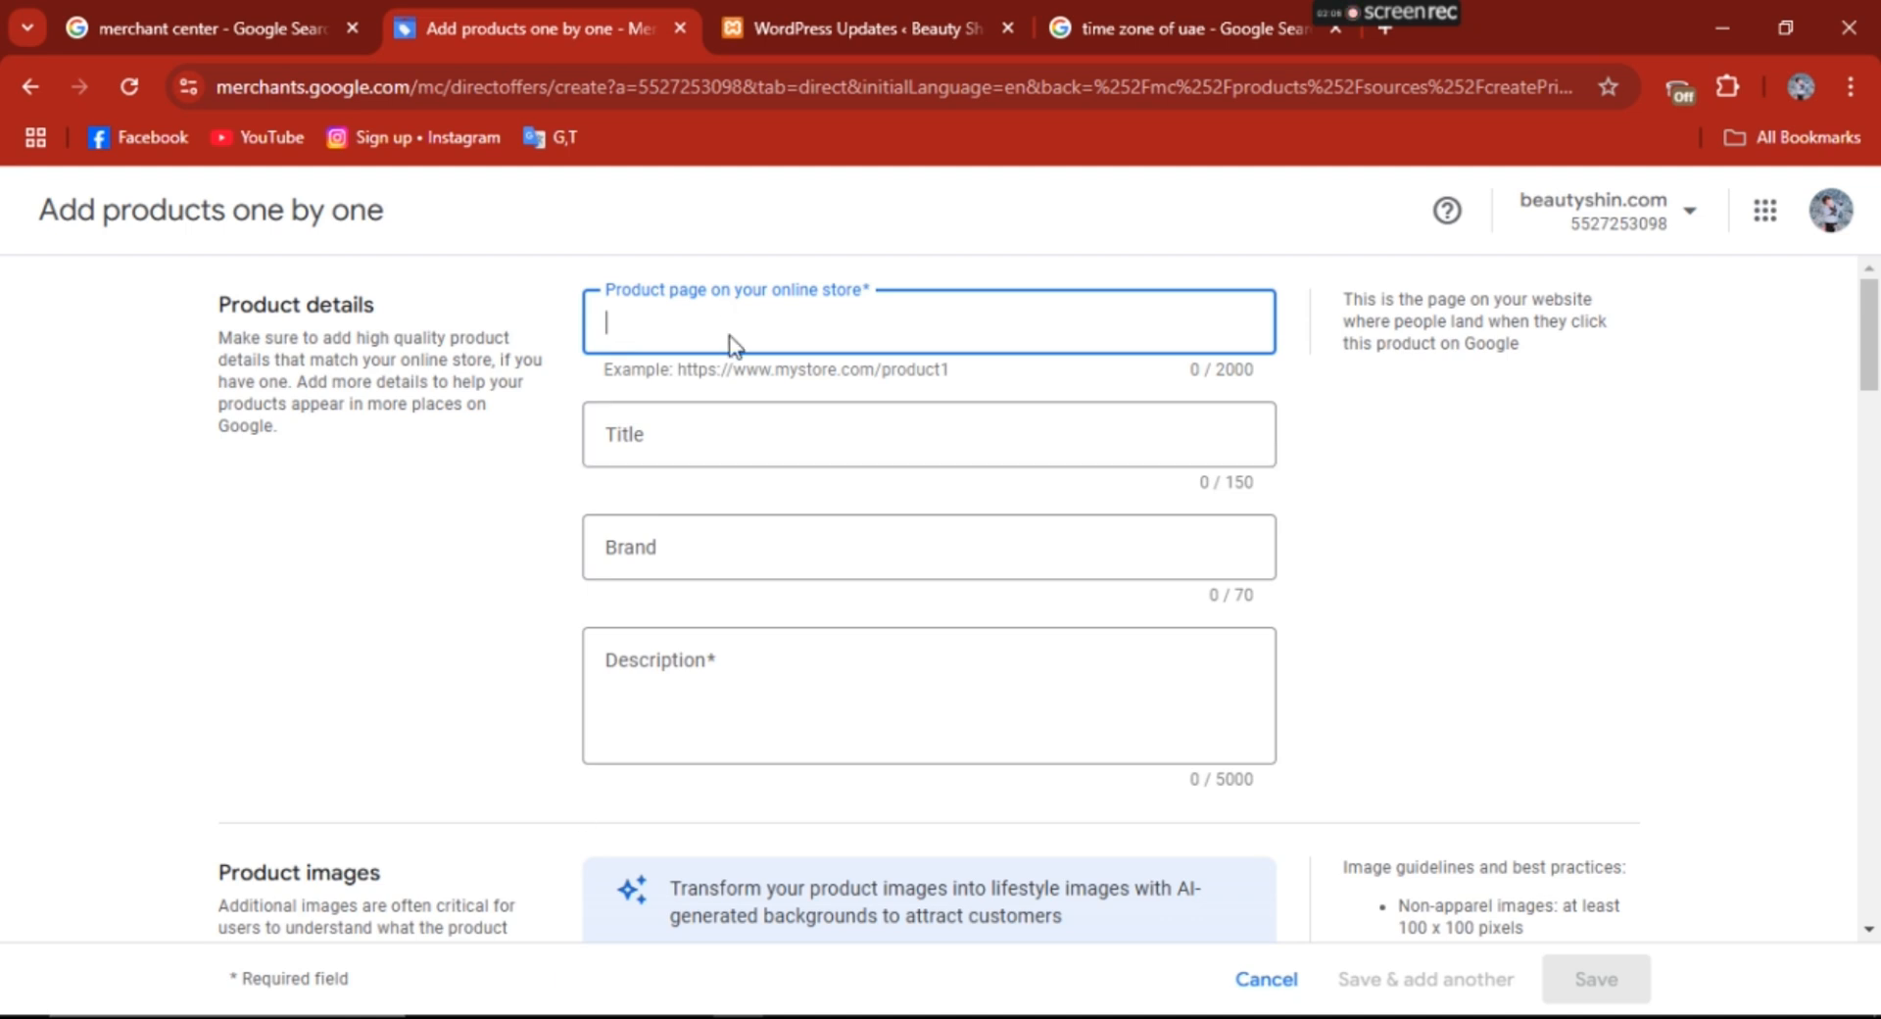
type("https://theuniquecurtains.com/")
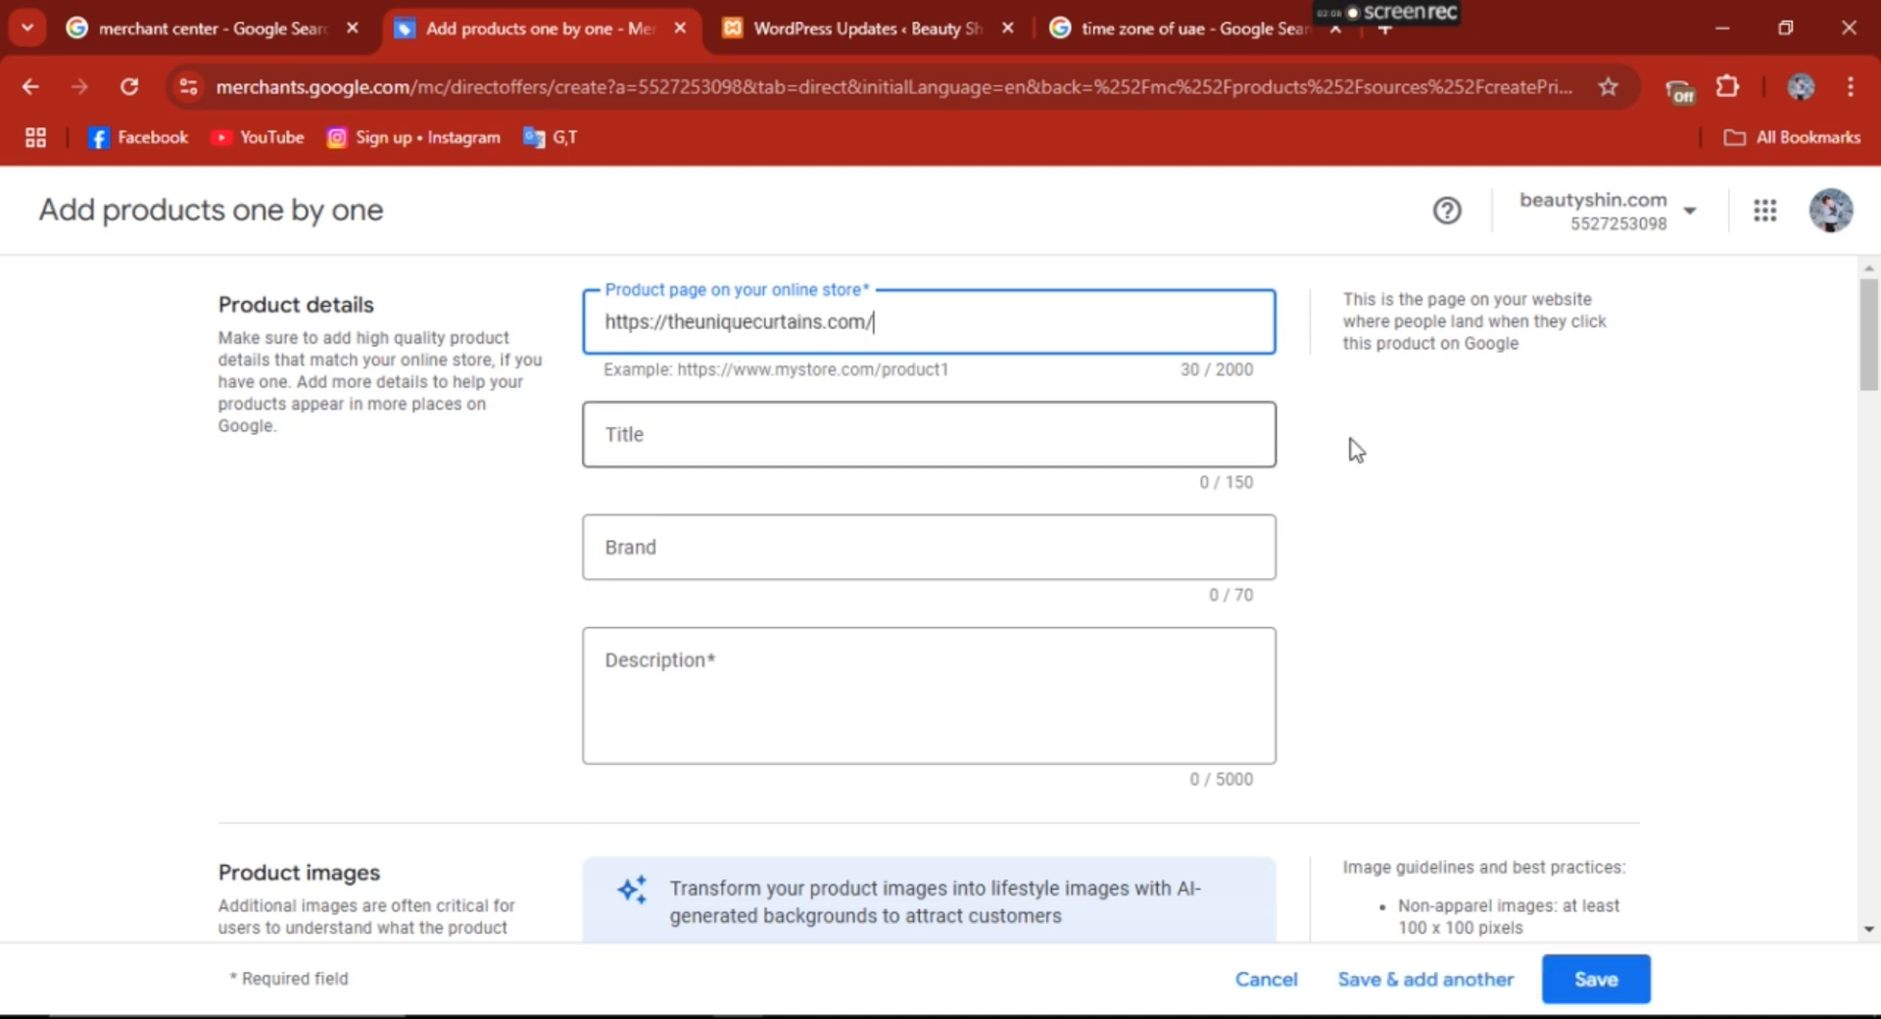
left_click(697, 437)
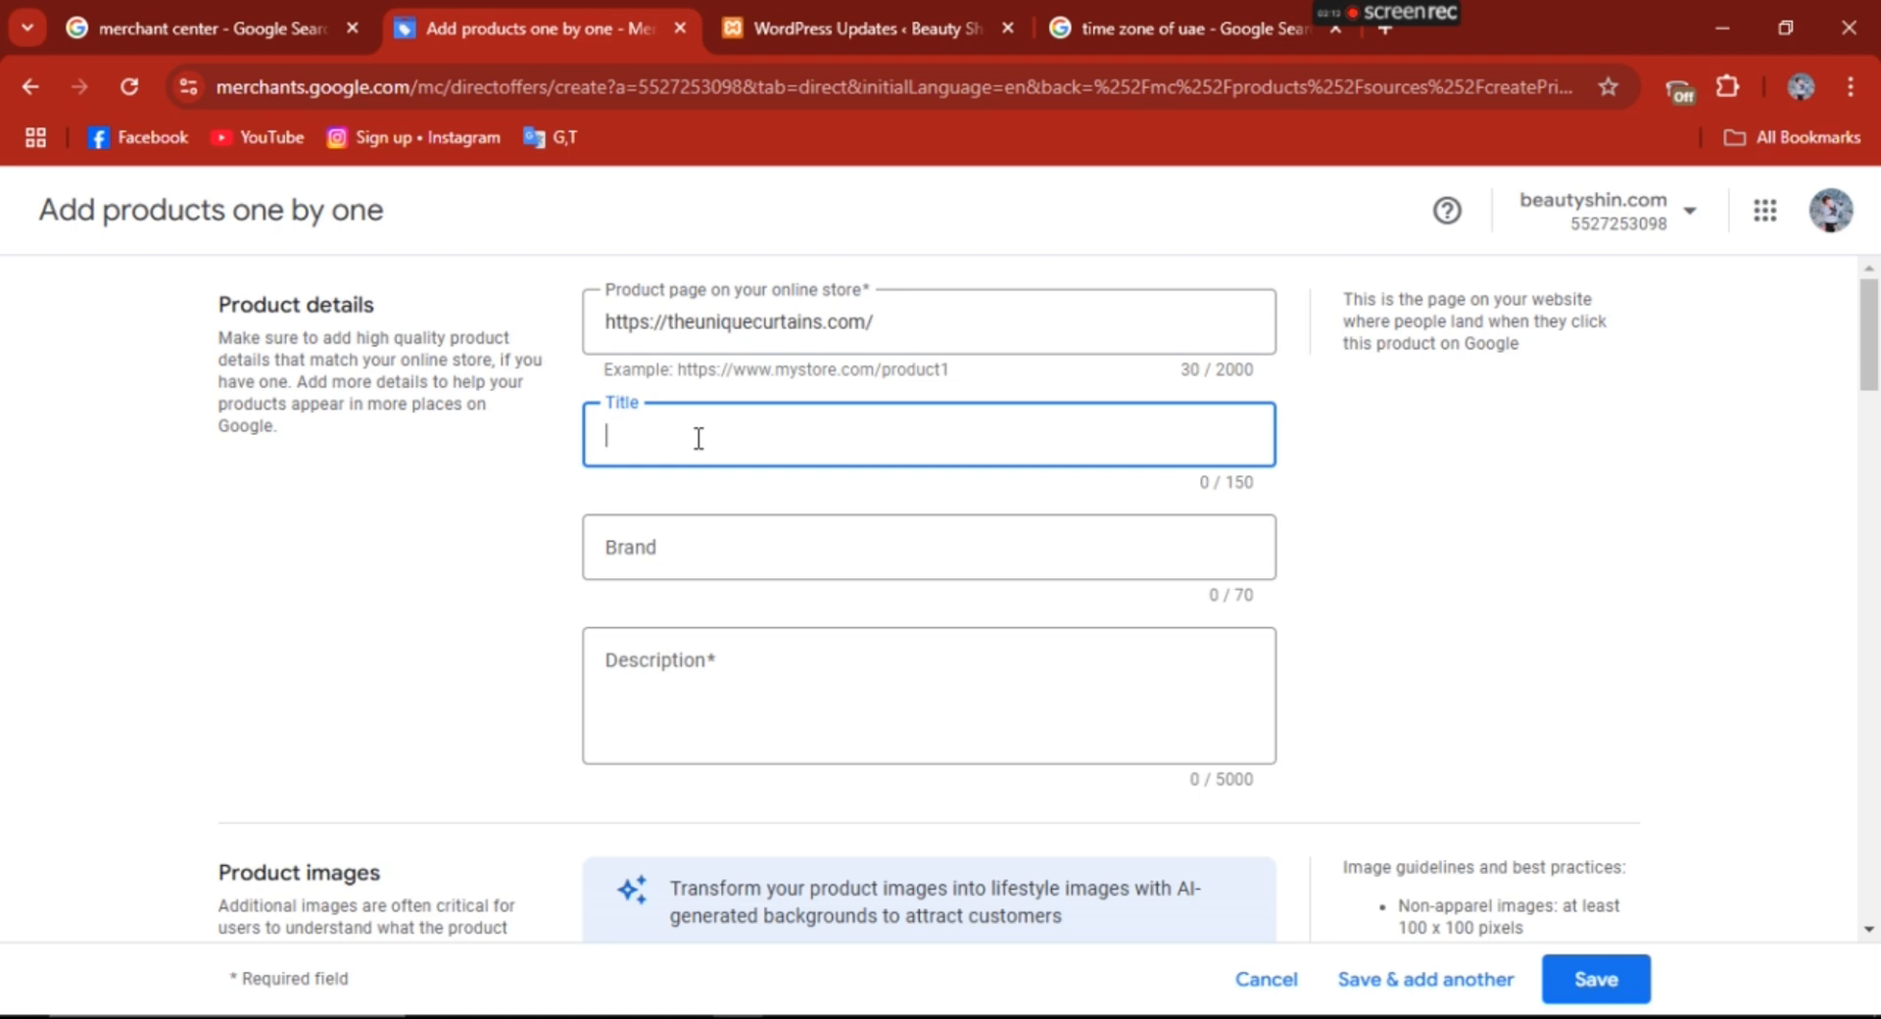
type("Cur")
type("tains")
type(" And Bli")
type("i")
type("nds")
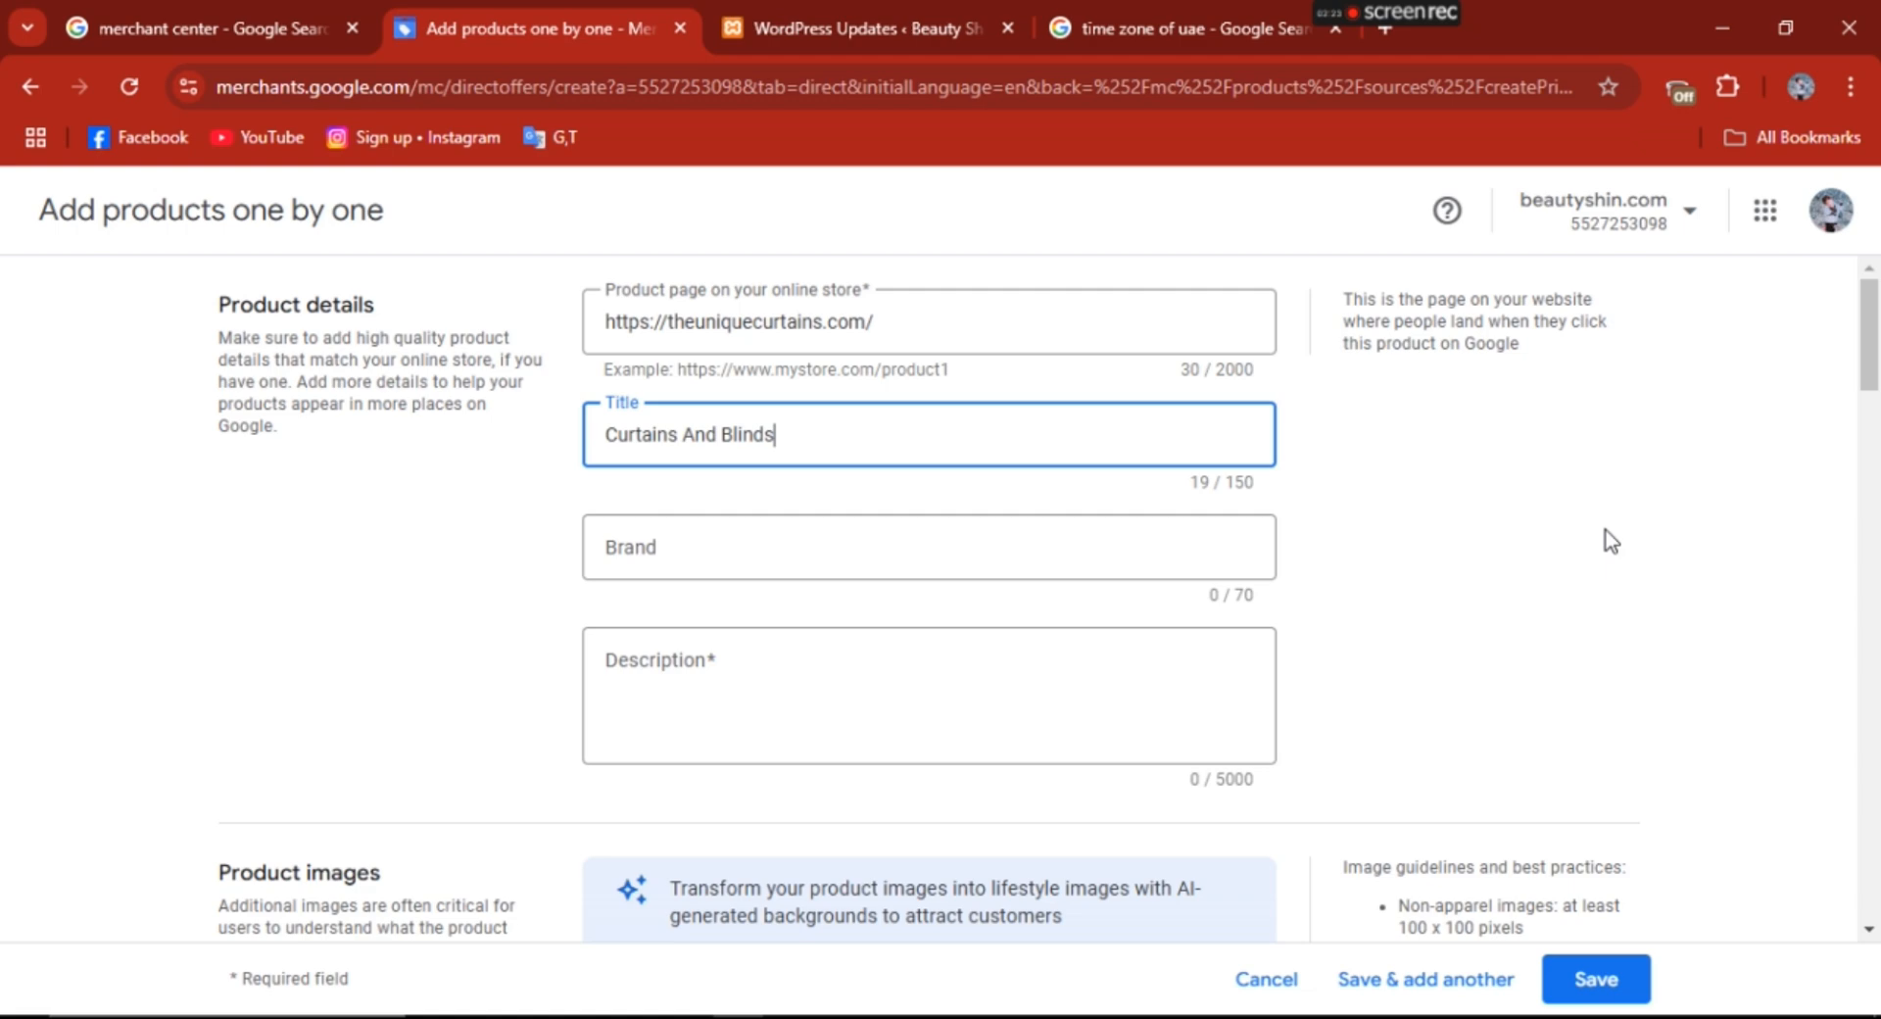
- Switch to the browser window with The Unique Curtains website and open its Curtains page
scroll(1604, 538, "down", 2)
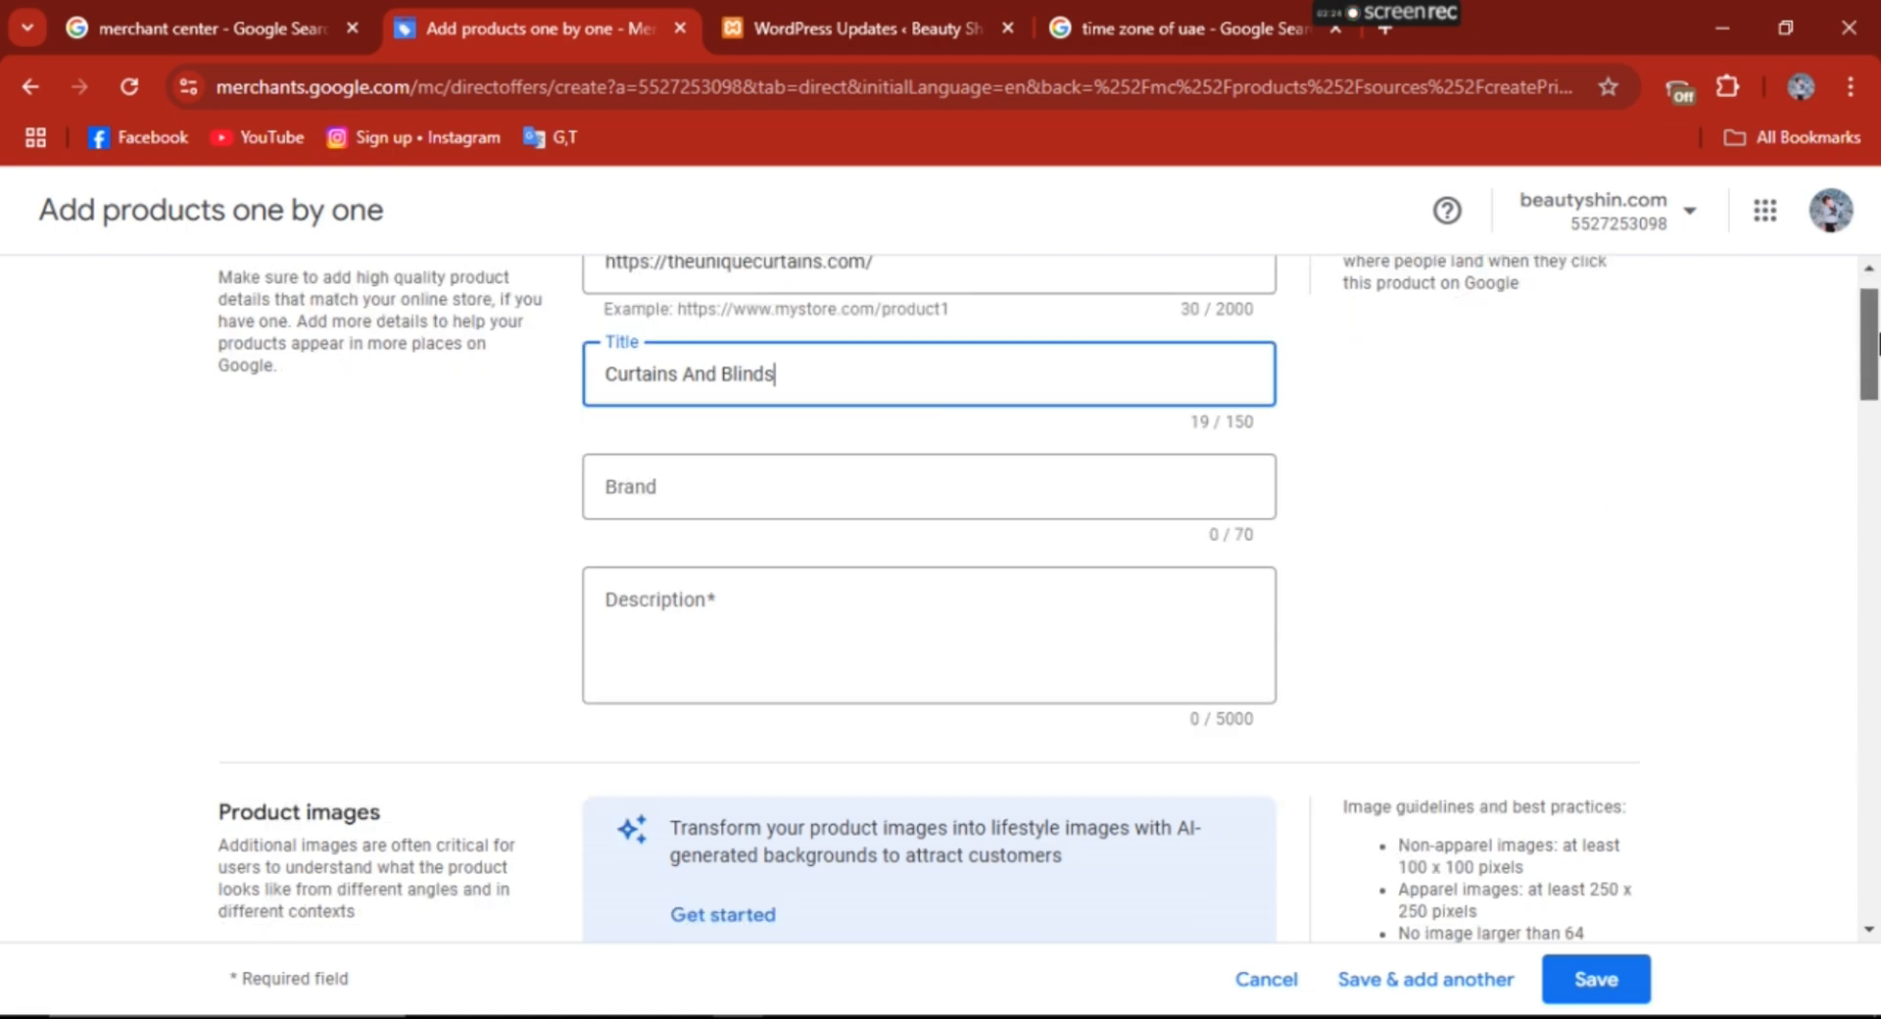
left_click(788, 351)
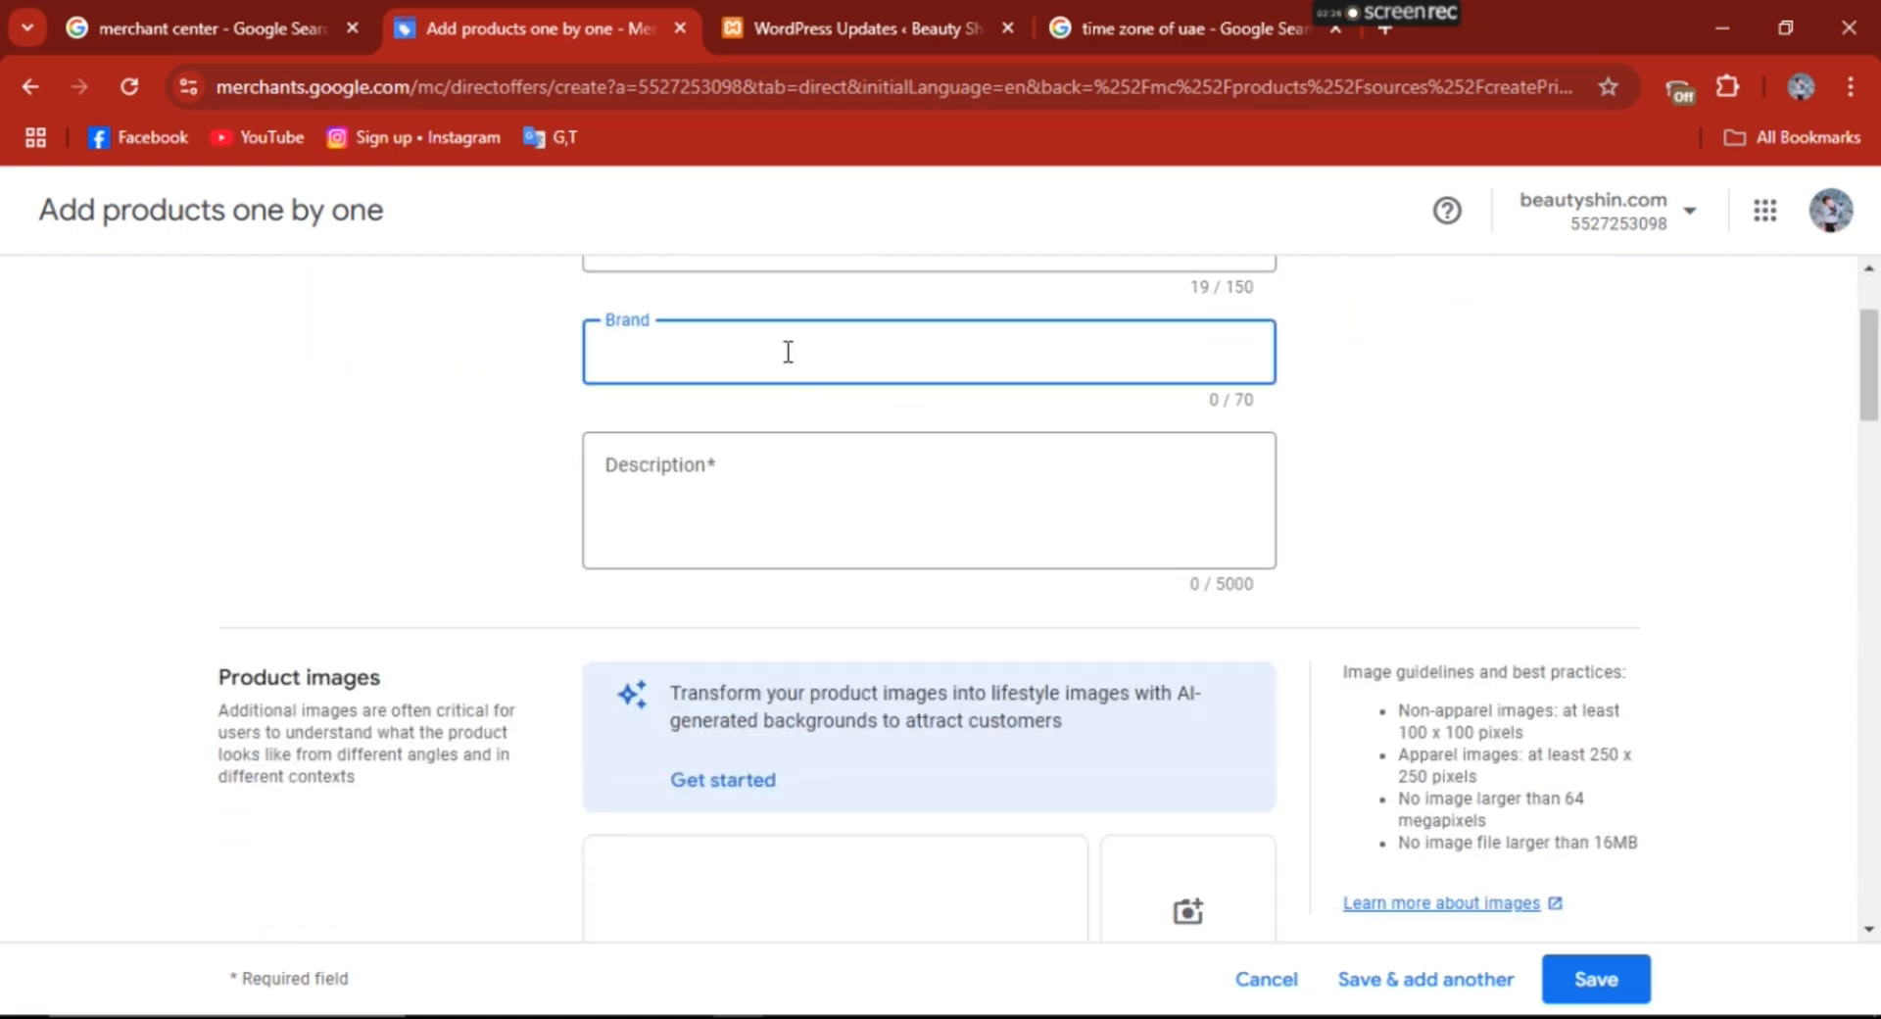
key("alt+Tab")
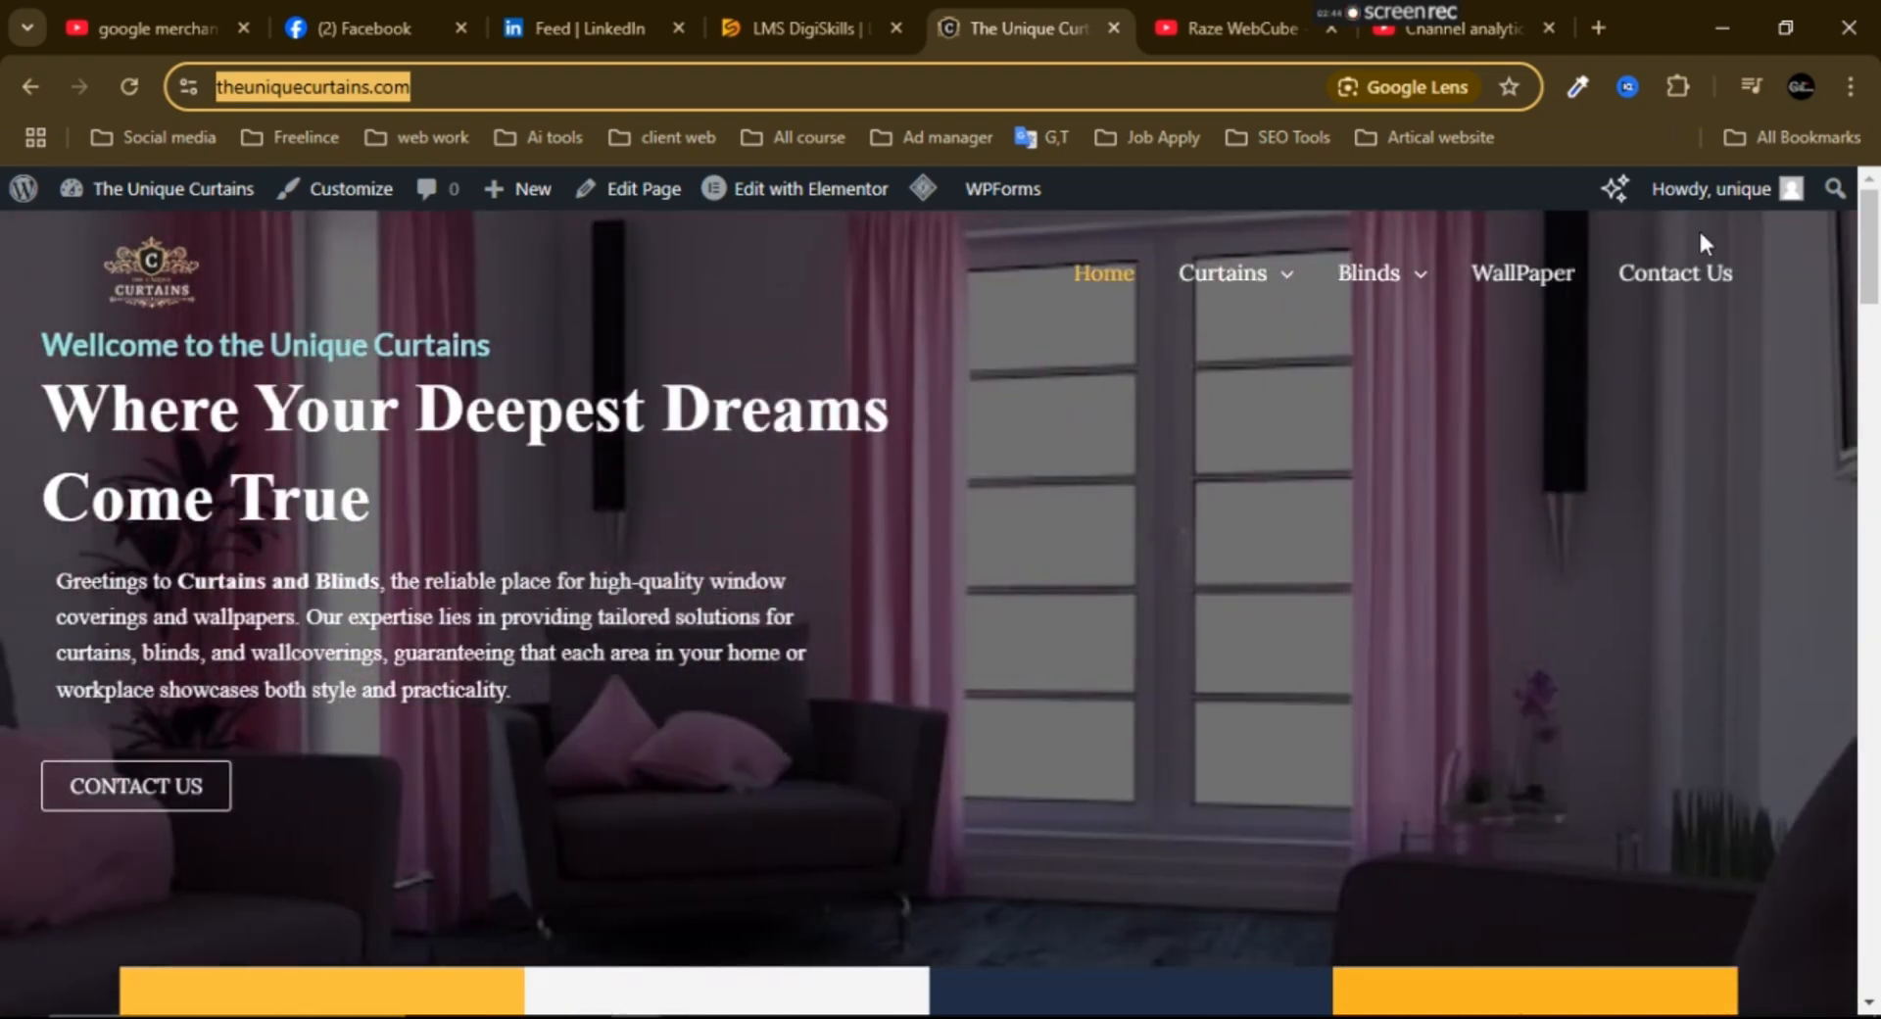
left_click_drag(1878, 239, 1875, 240)
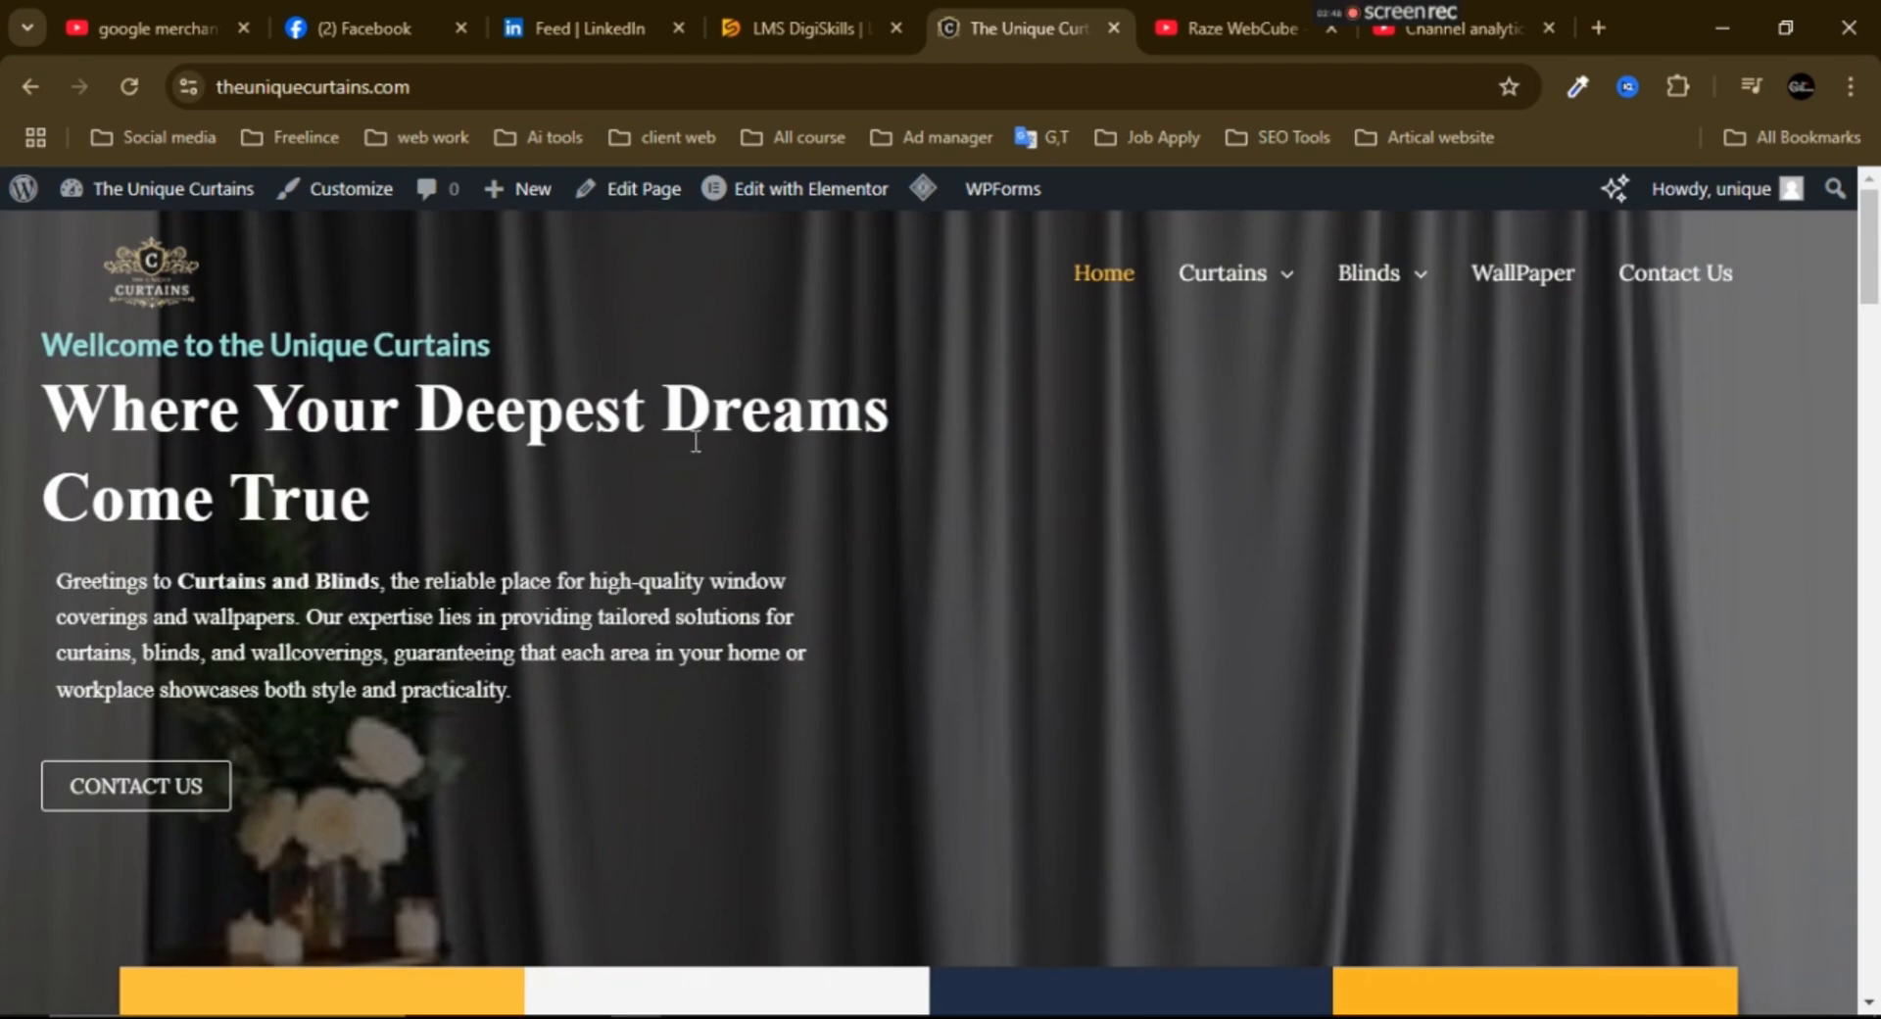
mouse_move(1878, 228)
left_mouse_down()
mouse_move(1878, 246)
mouse_move(1876, 217)
left_mouse_up()
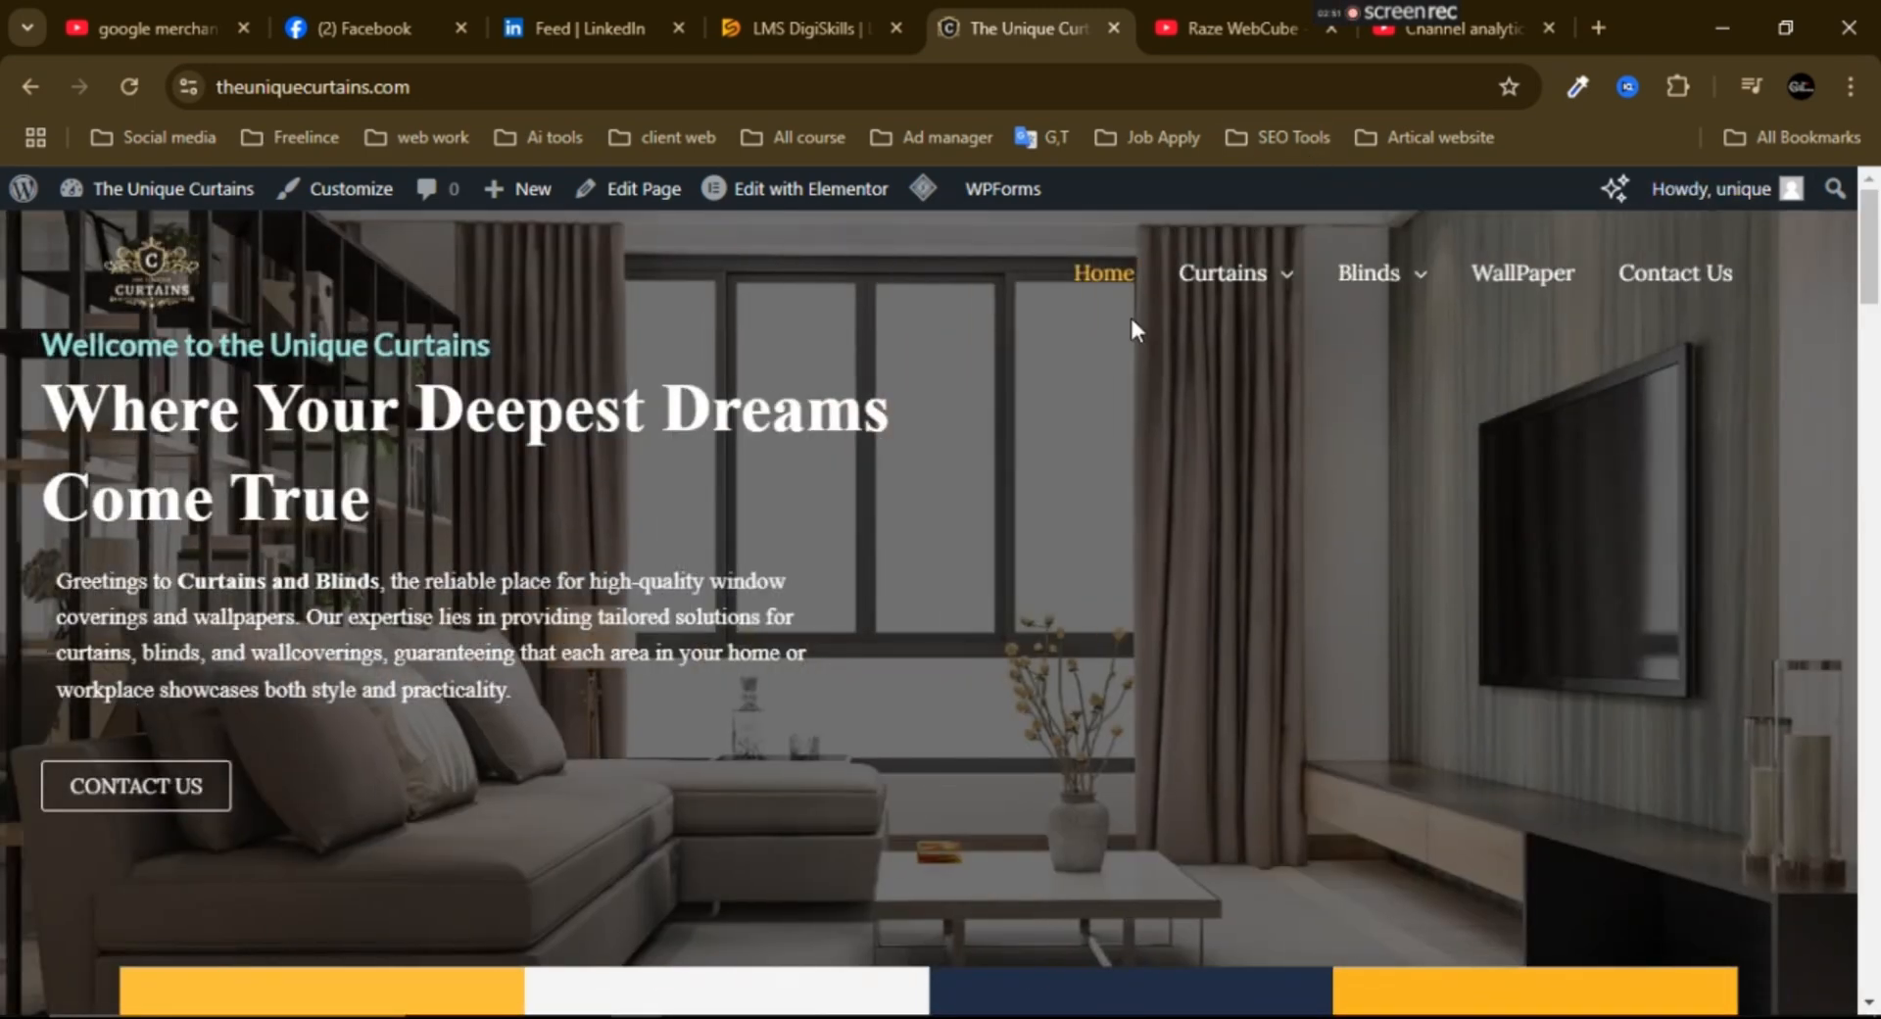
left_click(1257, 264)
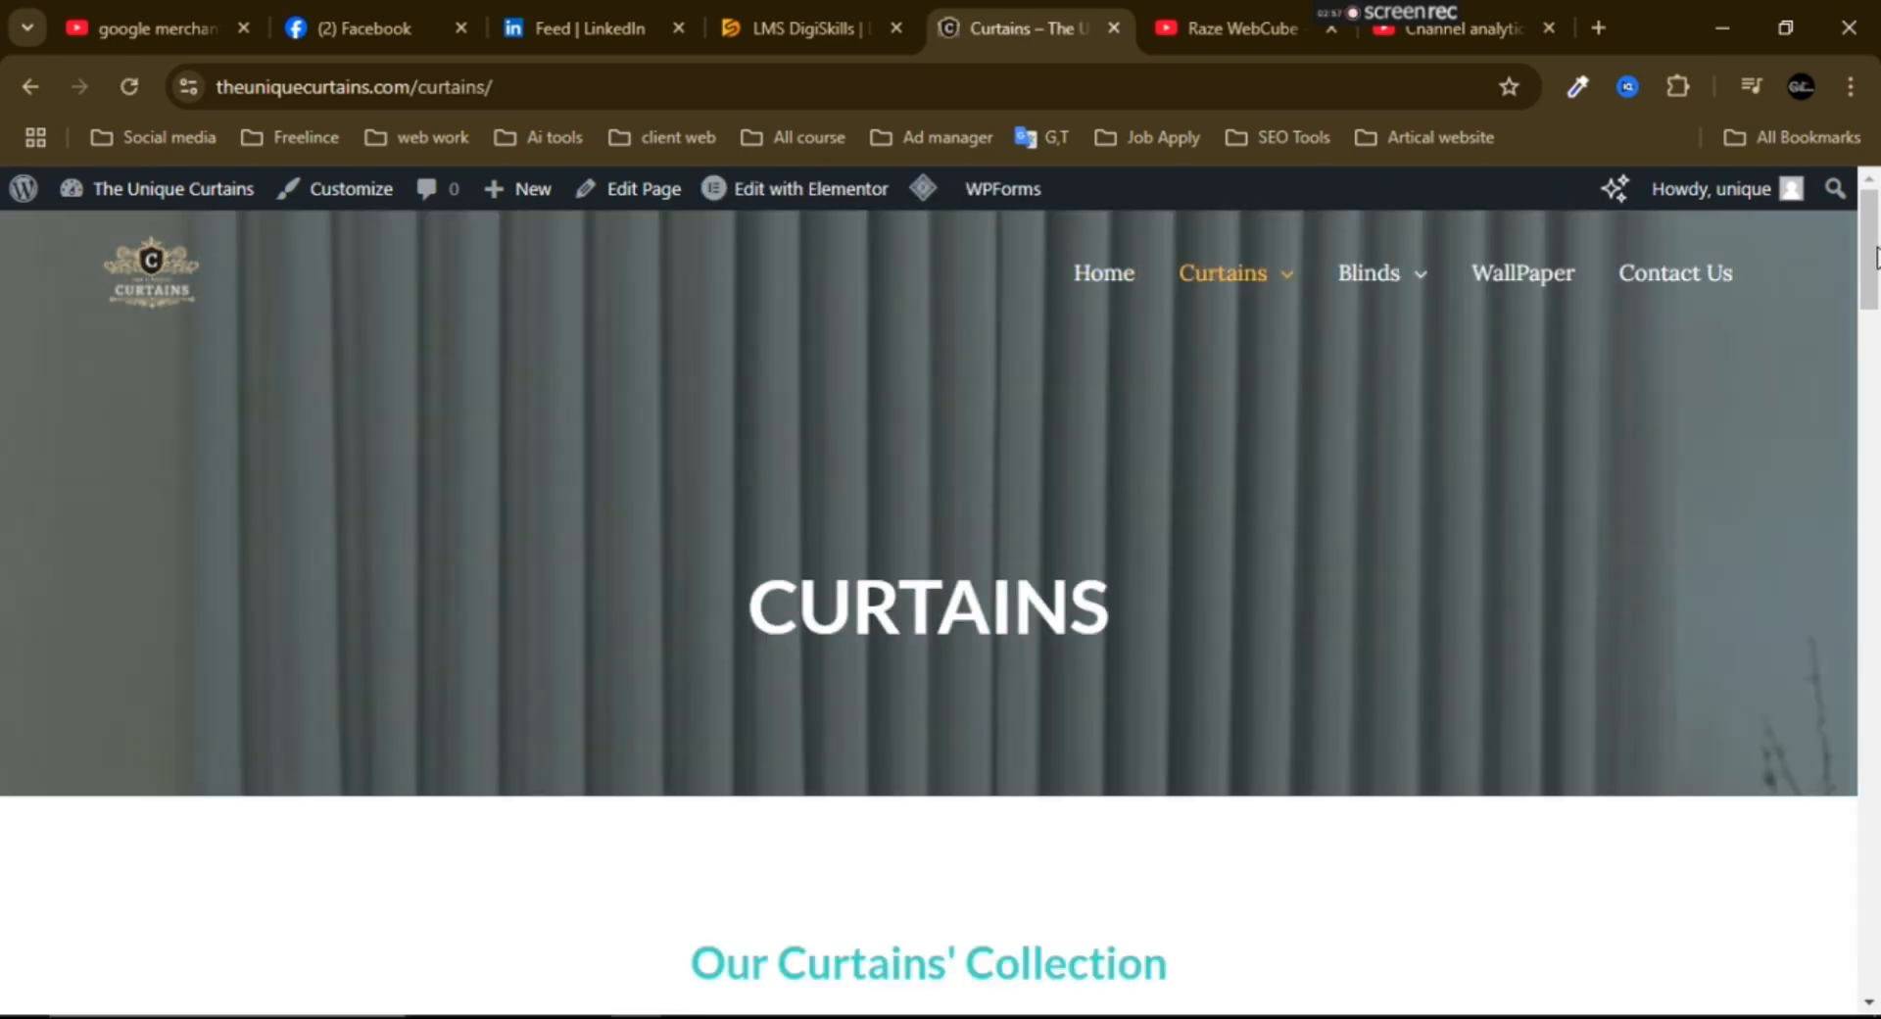
scroll(1875, 257, "down", 1)
scroll(1875, 257, "up", 1)
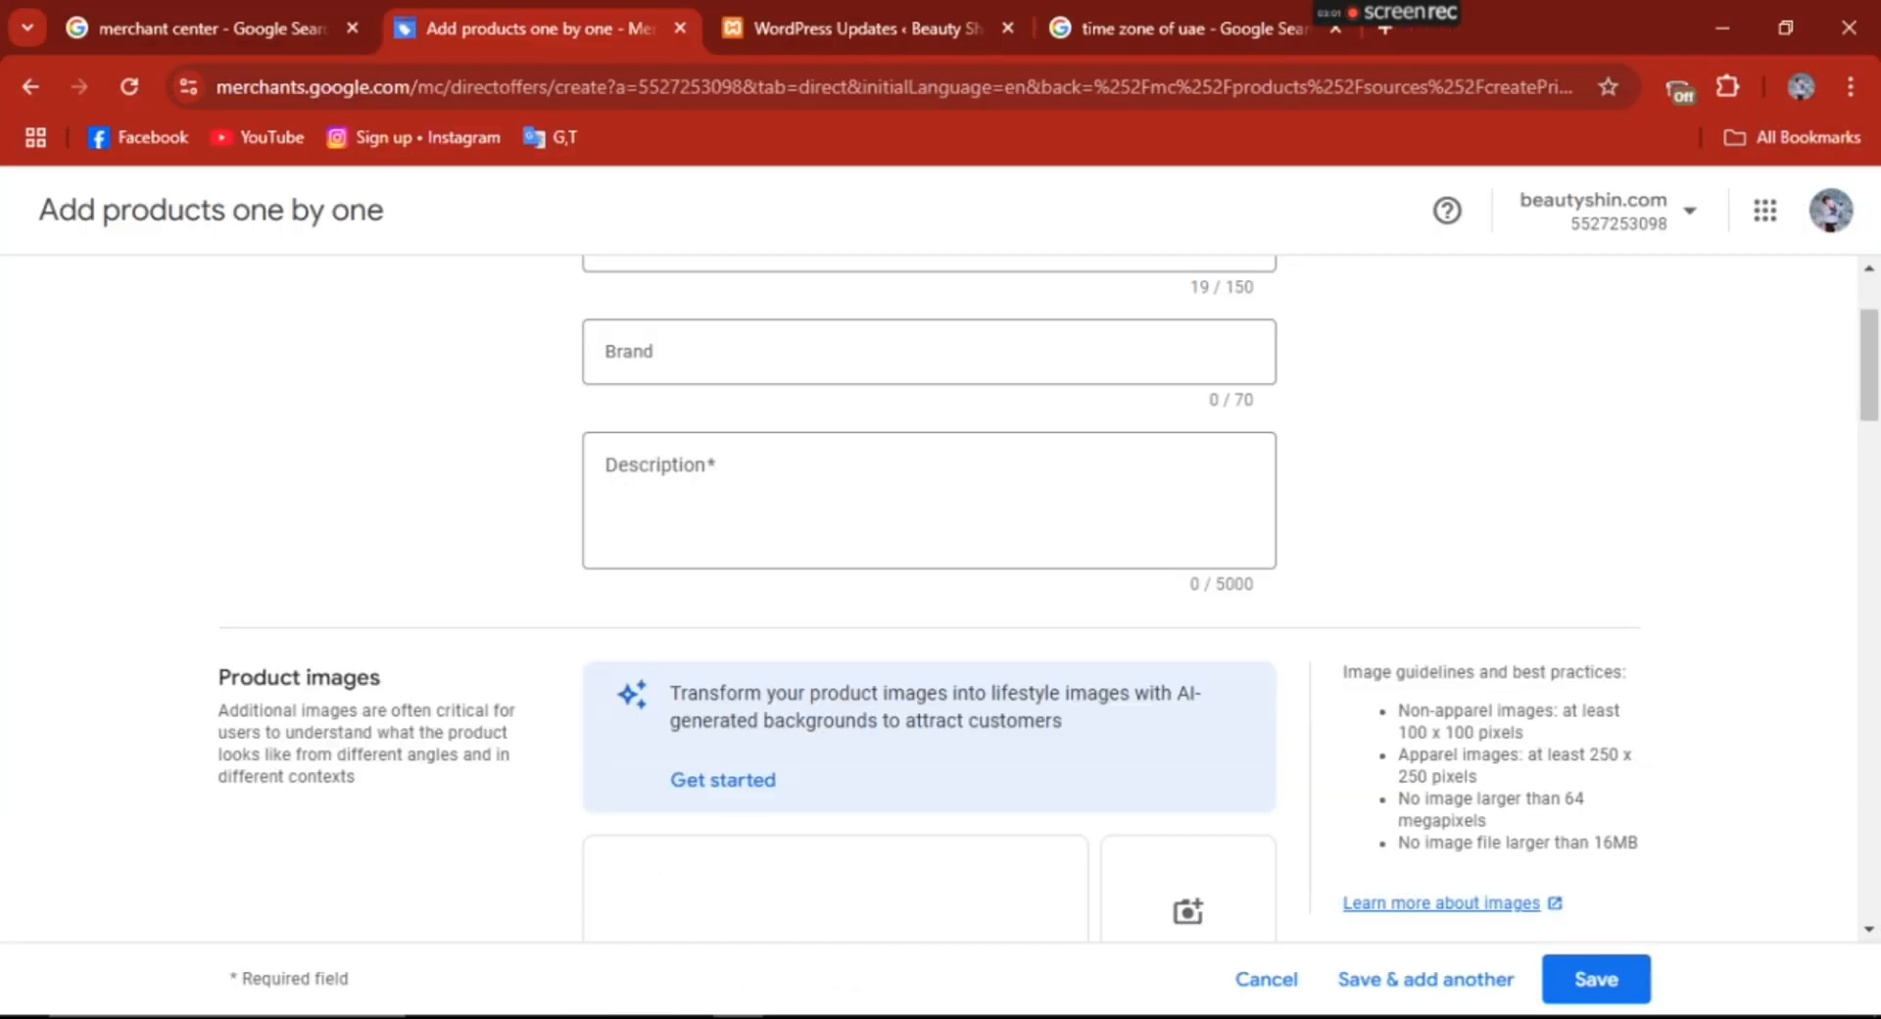
- Return to the Merchant Center product form and set the brand to Curtains
left_click(735, 374)
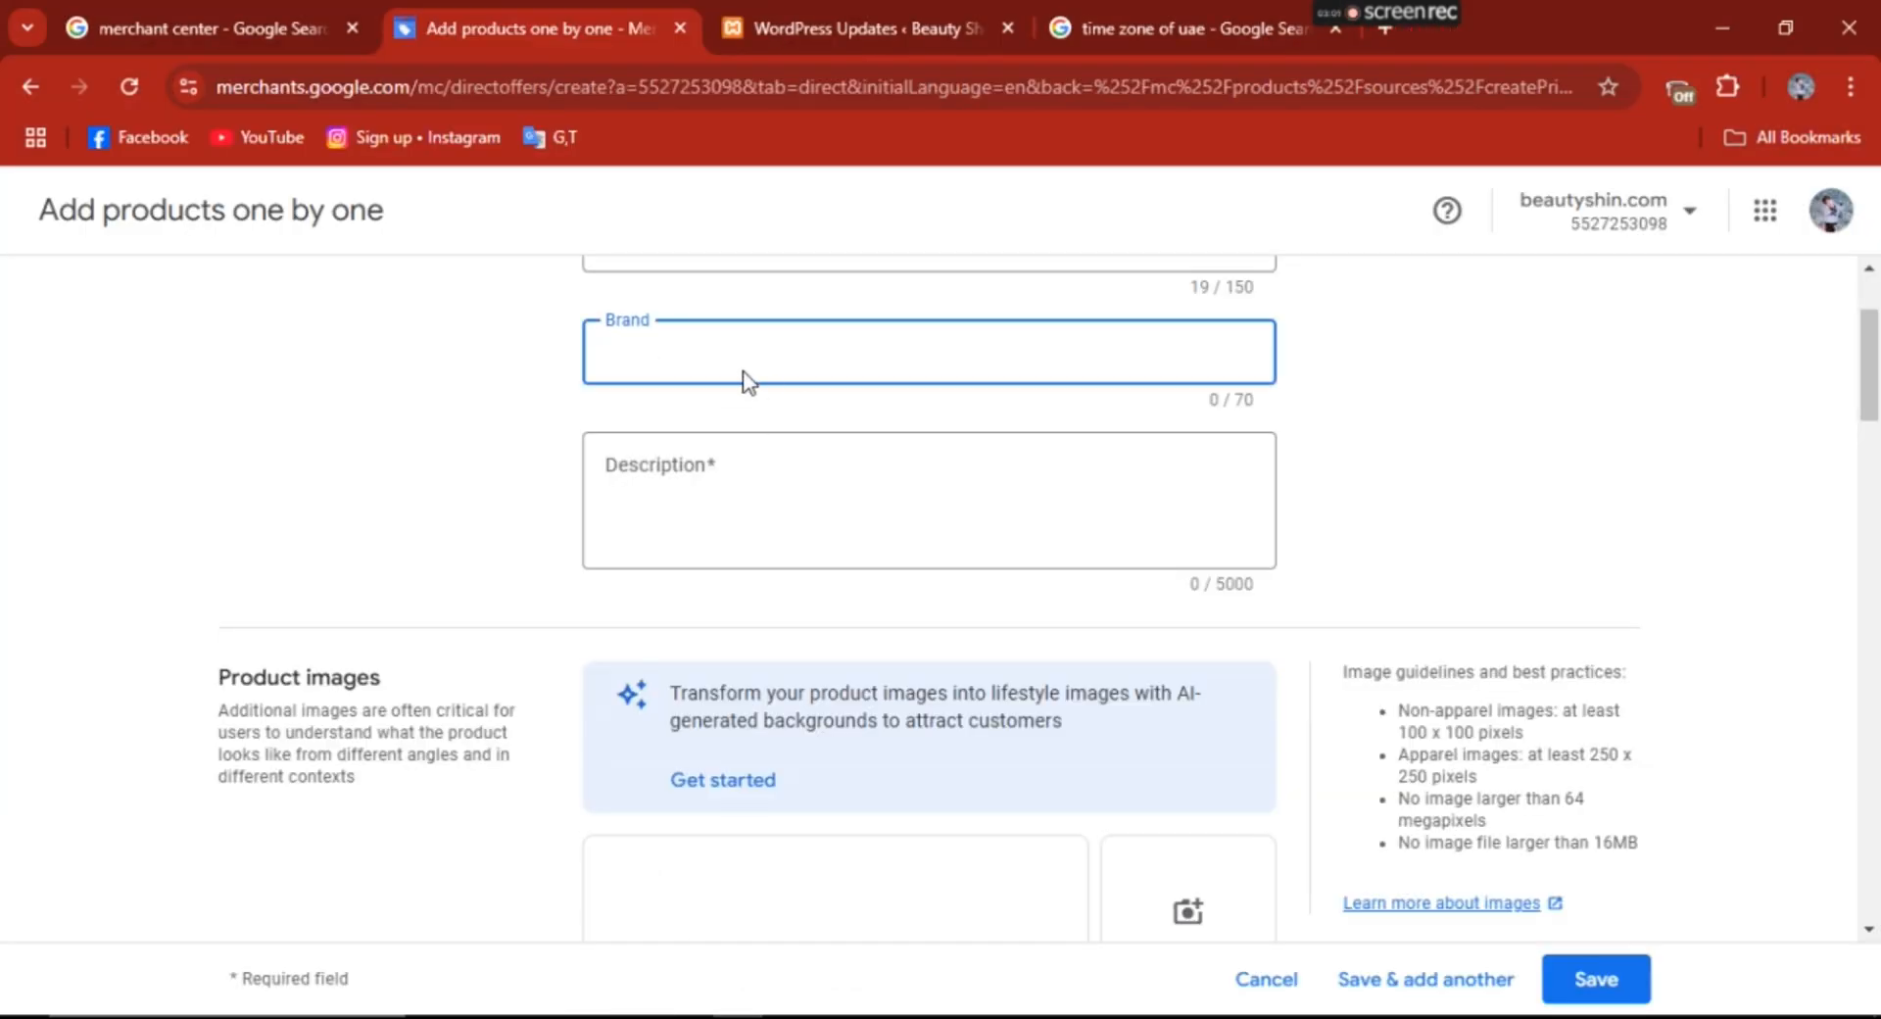
type("B")
key("BackSpace")
type("Curait")
key("BackSpace")
type("tains")
- Copy the website's first paragraph under "Elegant Curtains For Every Room" into the product description
scroll(784, 510, "down", 1)
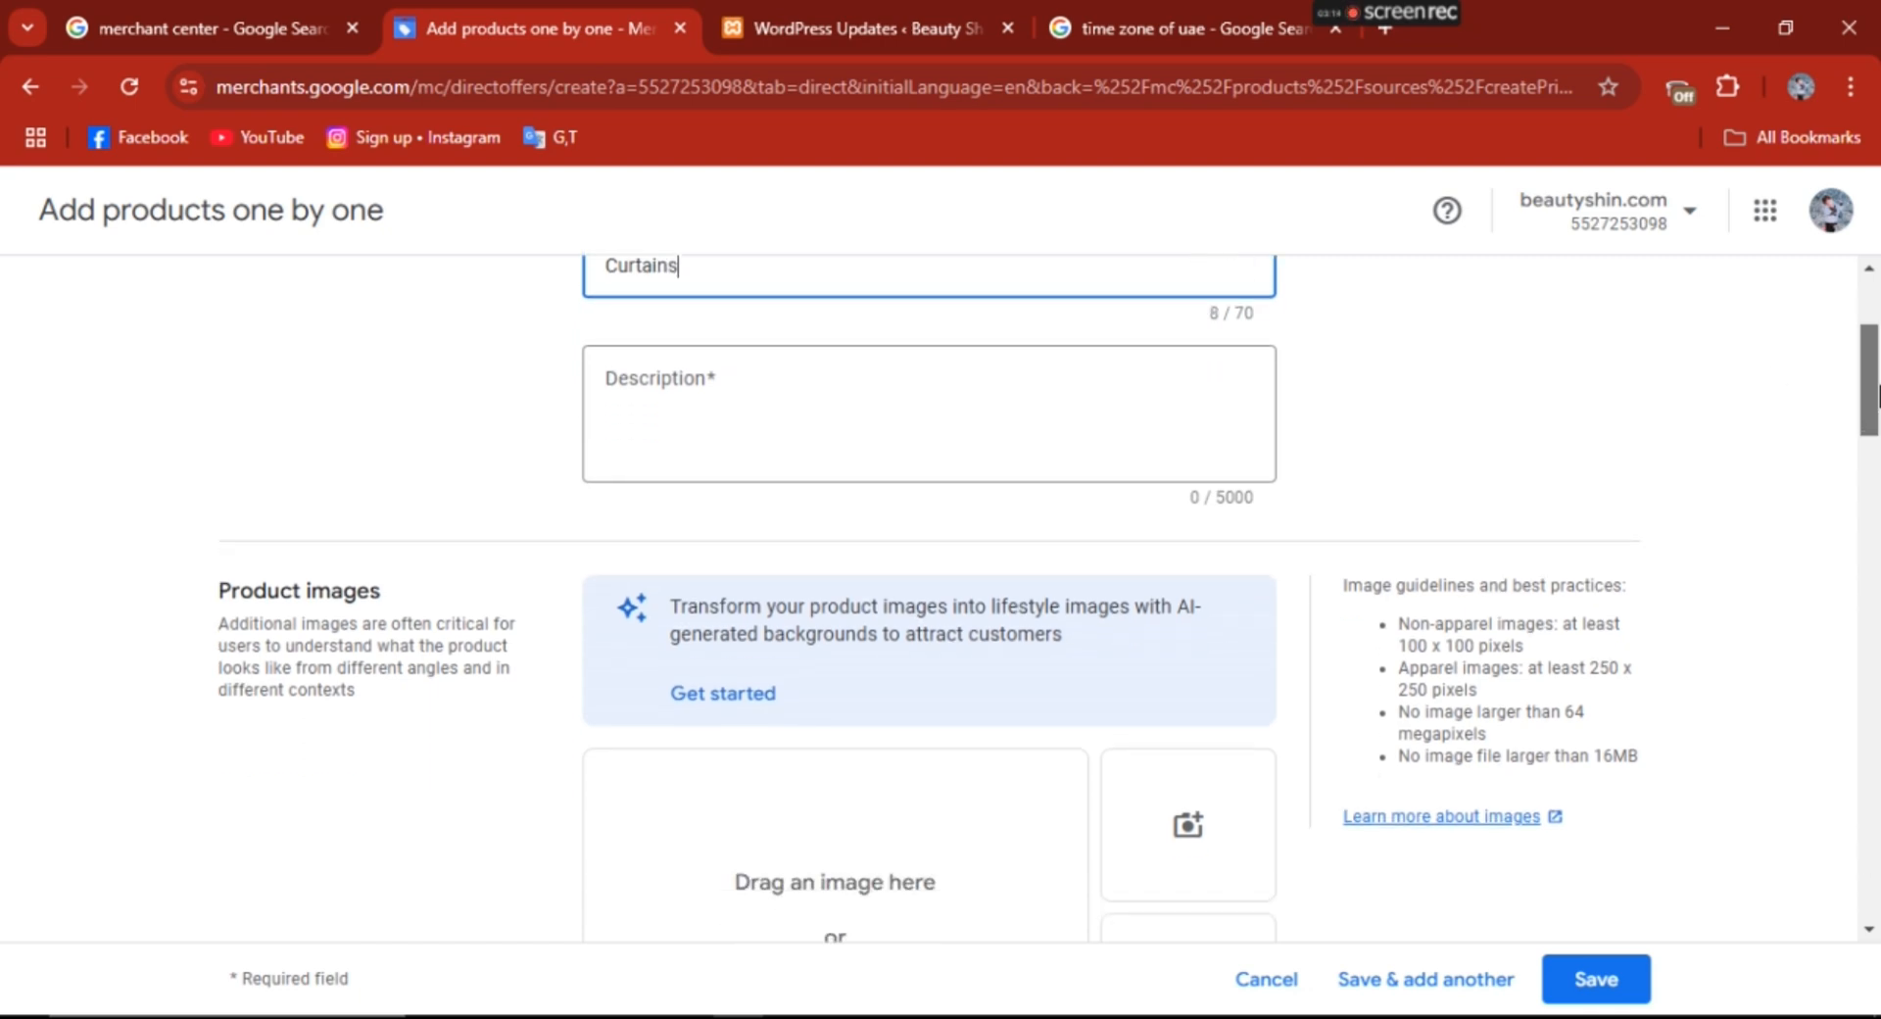
scroll(837, 655, "up", 2)
left_click(805, 563)
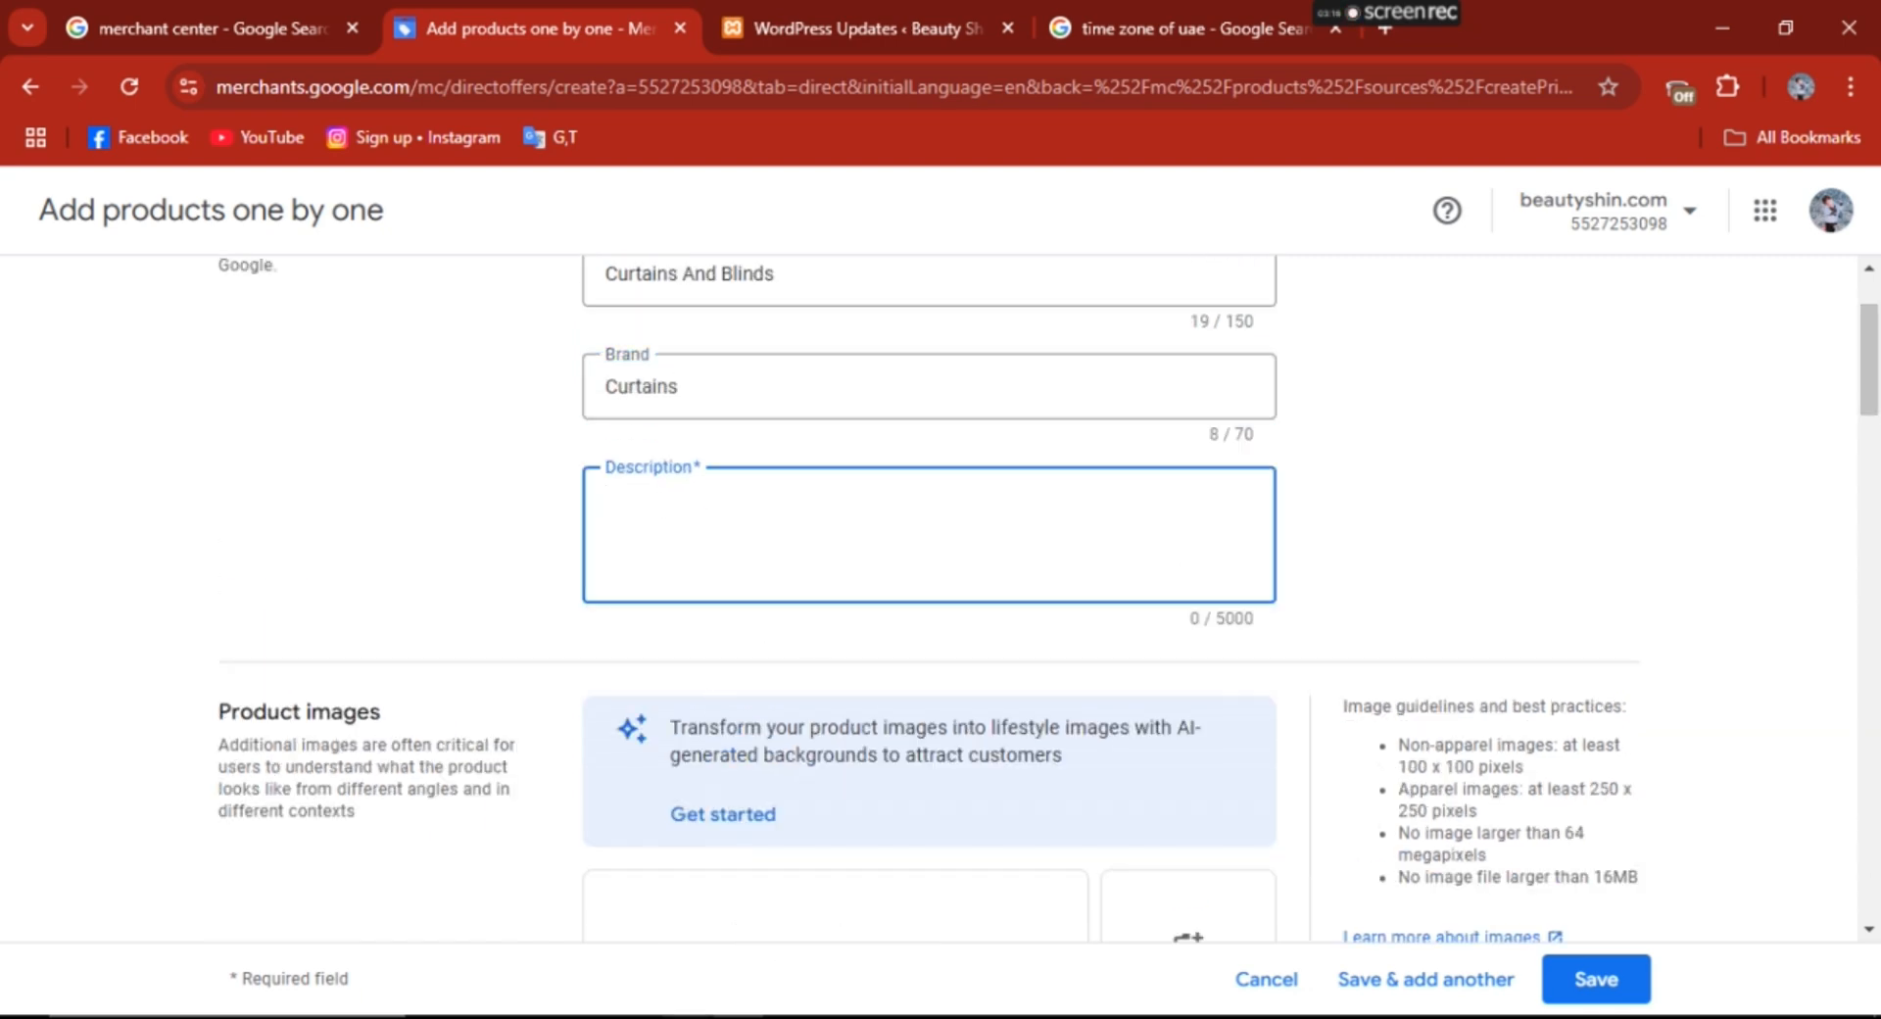
left_click(639, 1017)
left_click_drag(1874, 272, 1873, 385)
left_click_drag(100, 361, 739, 428)
key("ctrl+c")
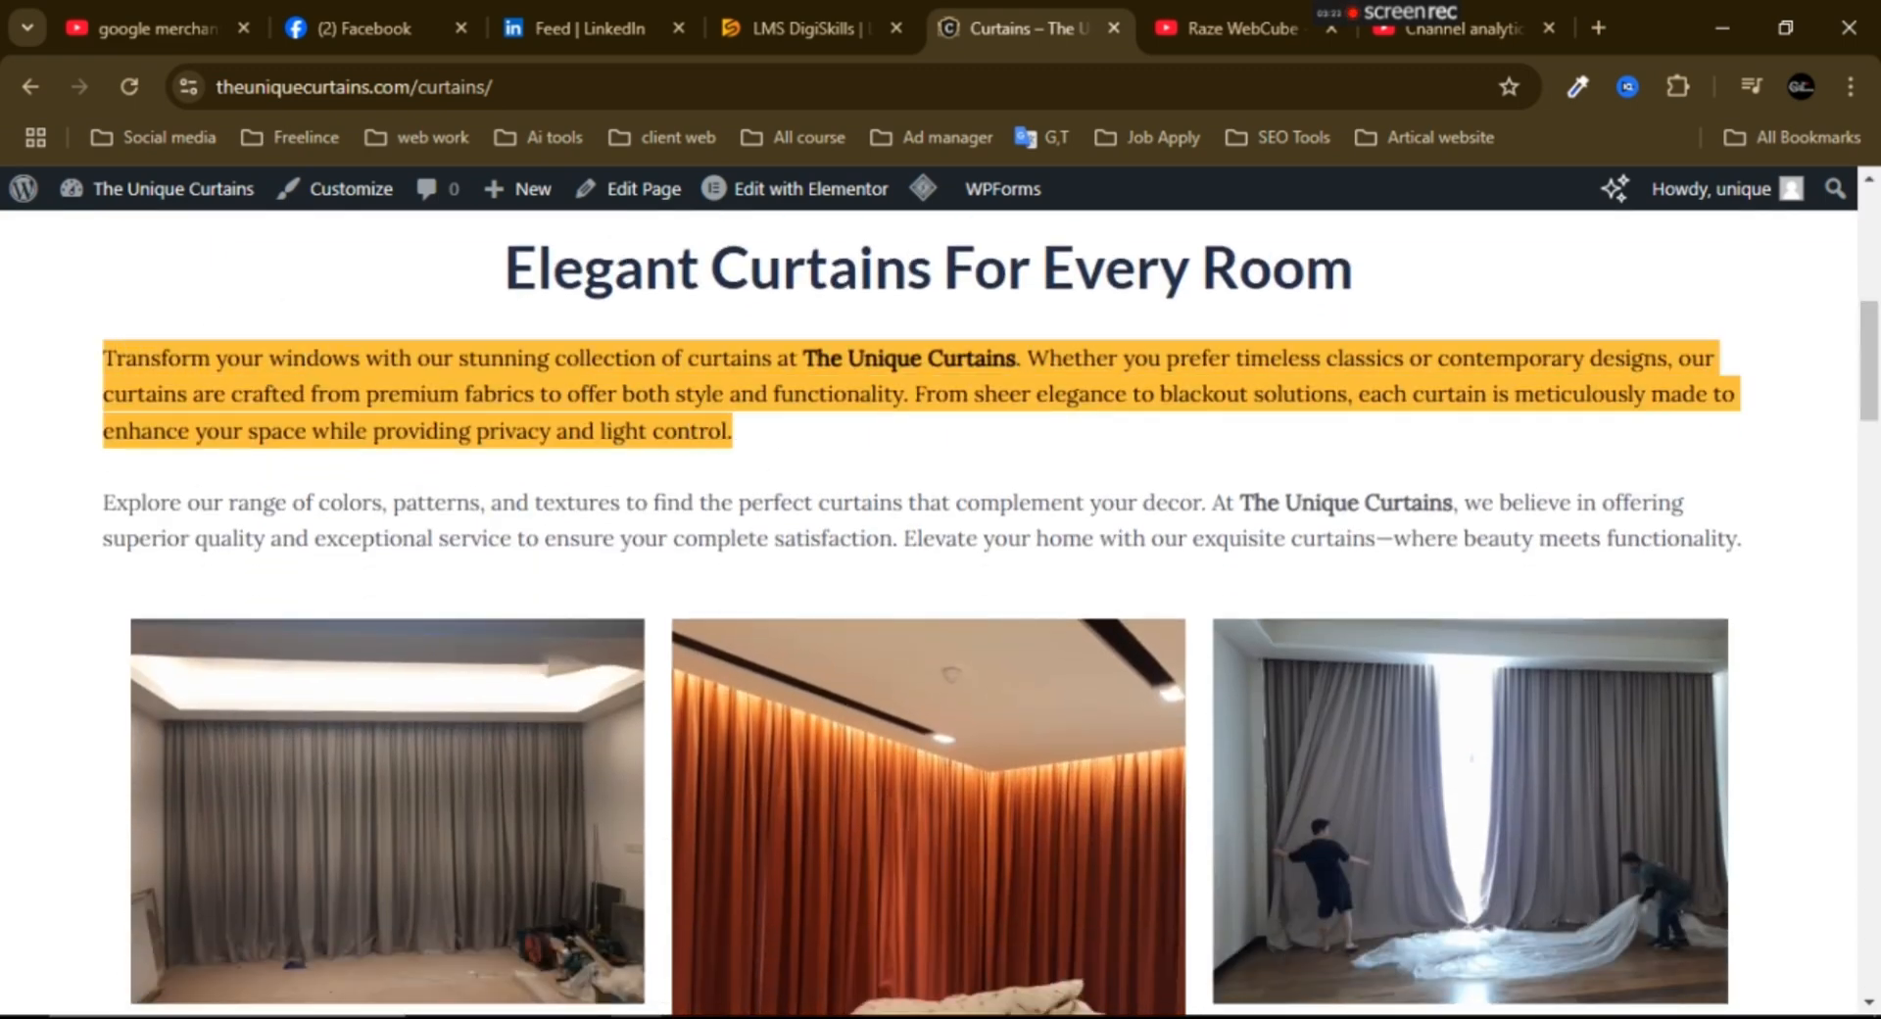
key("alt+Tab")
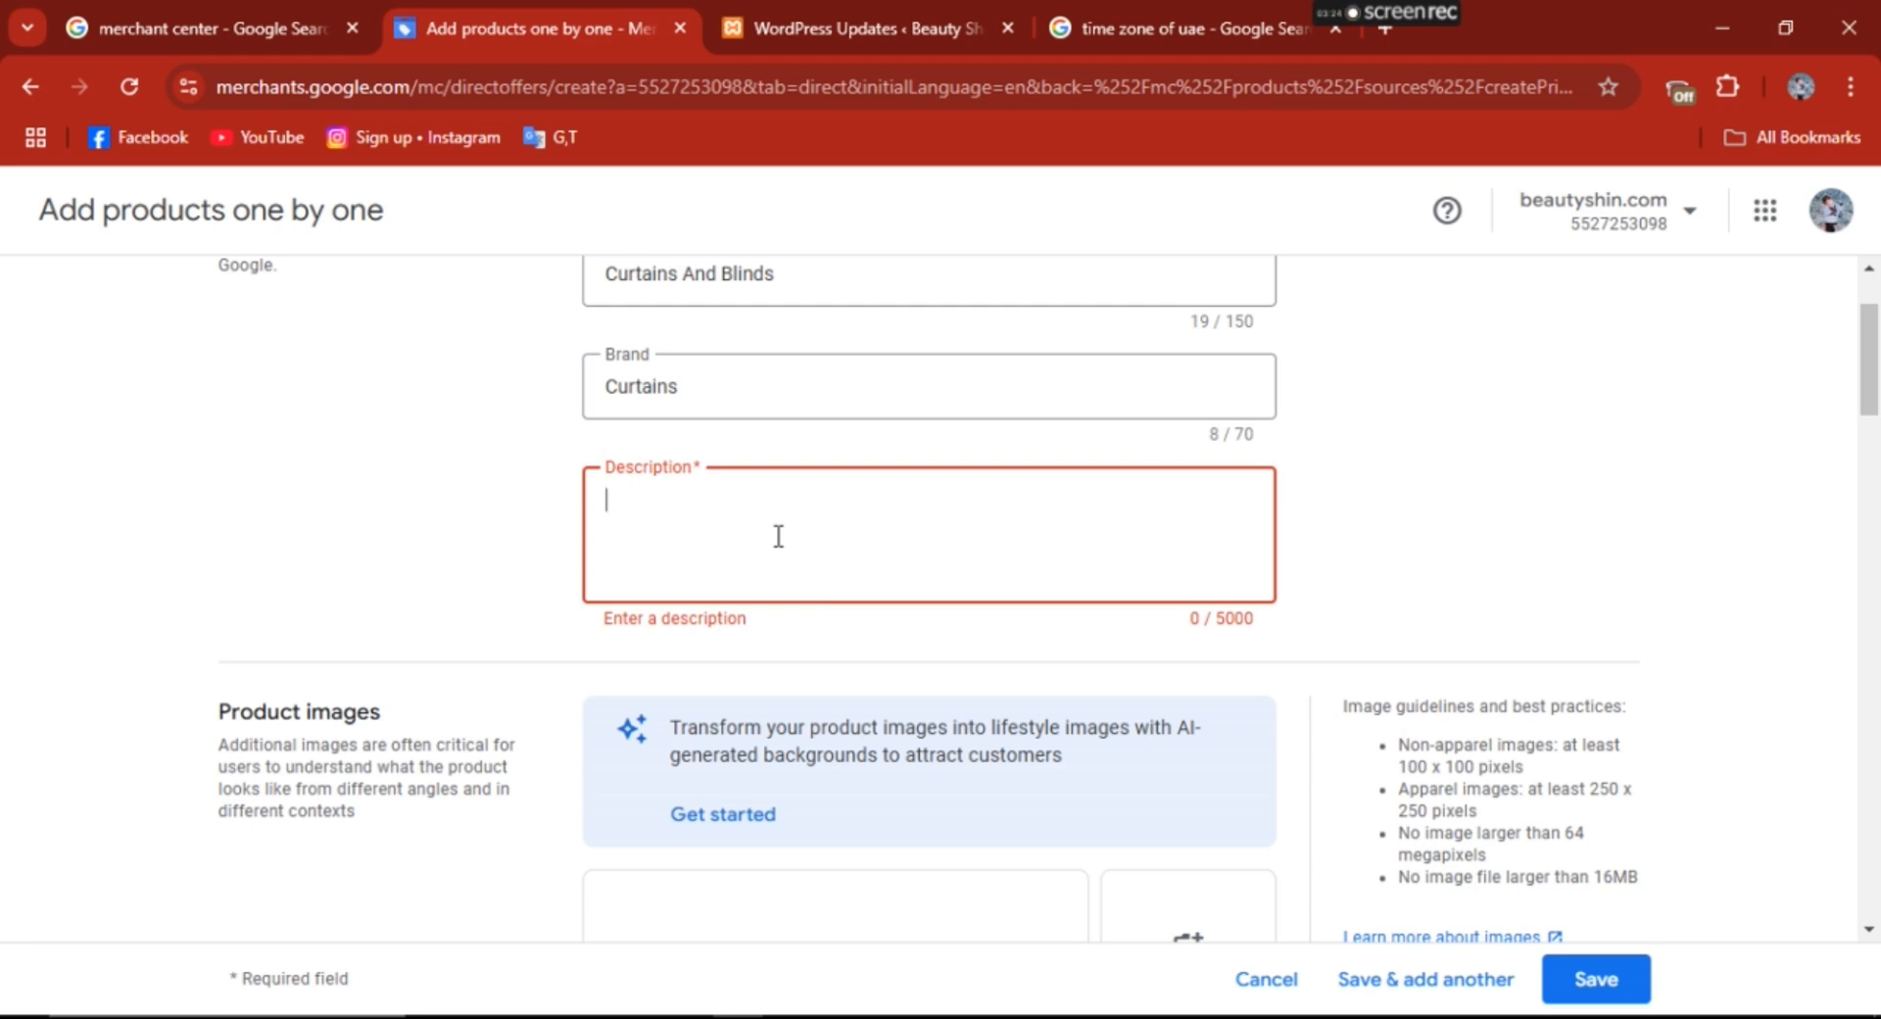
key("ctrl+v")
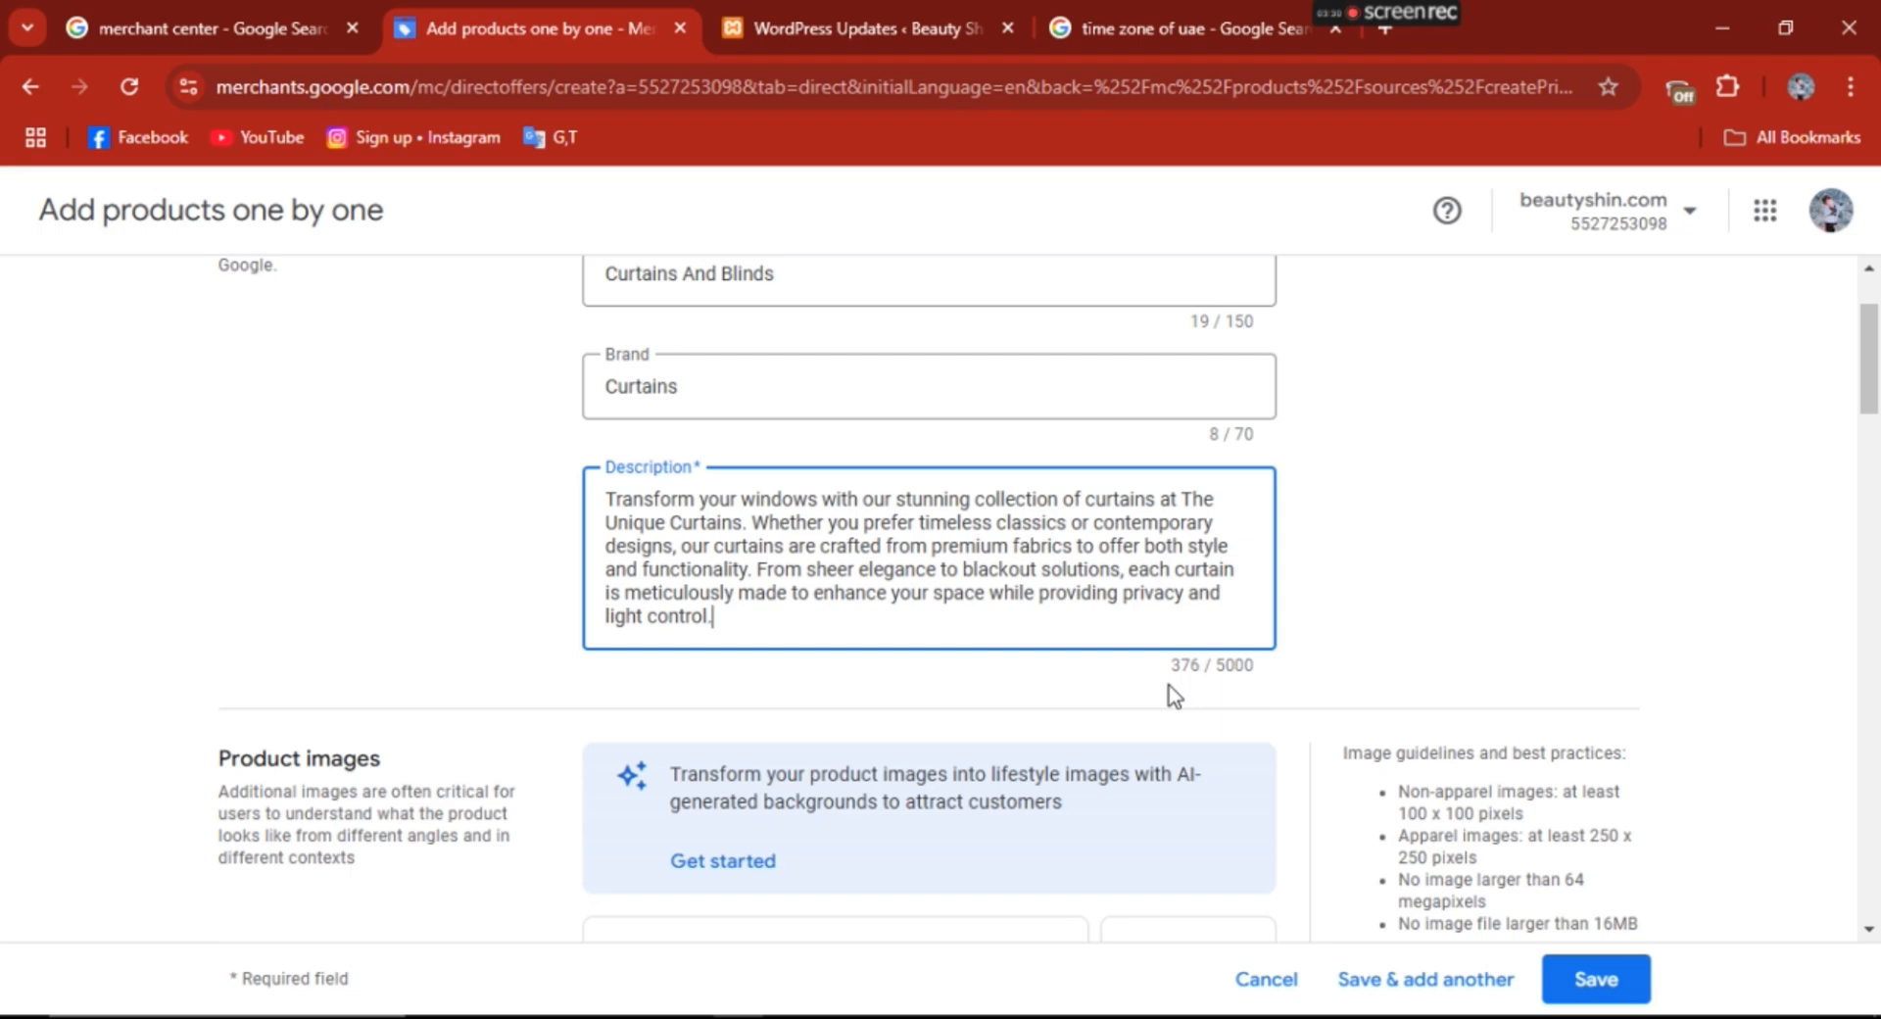
- Save the first grey curtain photo from the website's Curtains page to the Desktop as a JPEG image
left_click_drag(1878, 361, 1877, 431)
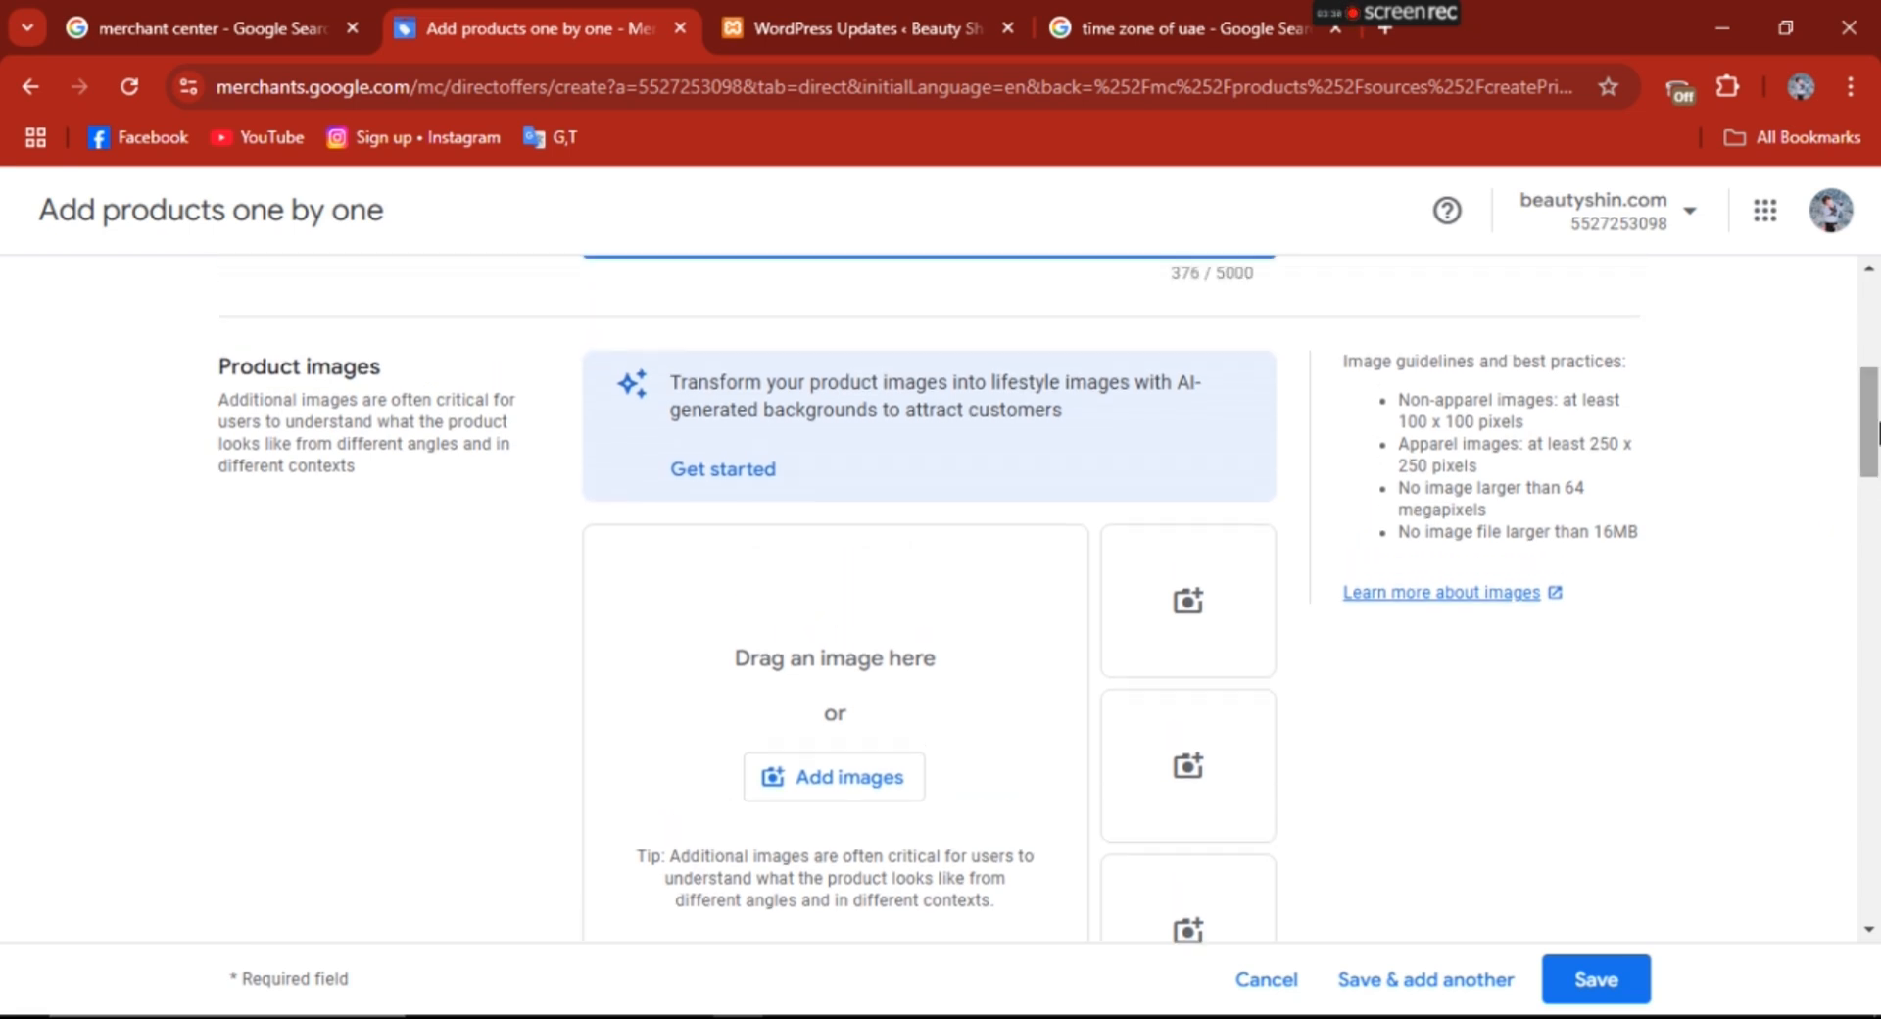
scroll(848, 549, "down", 1)
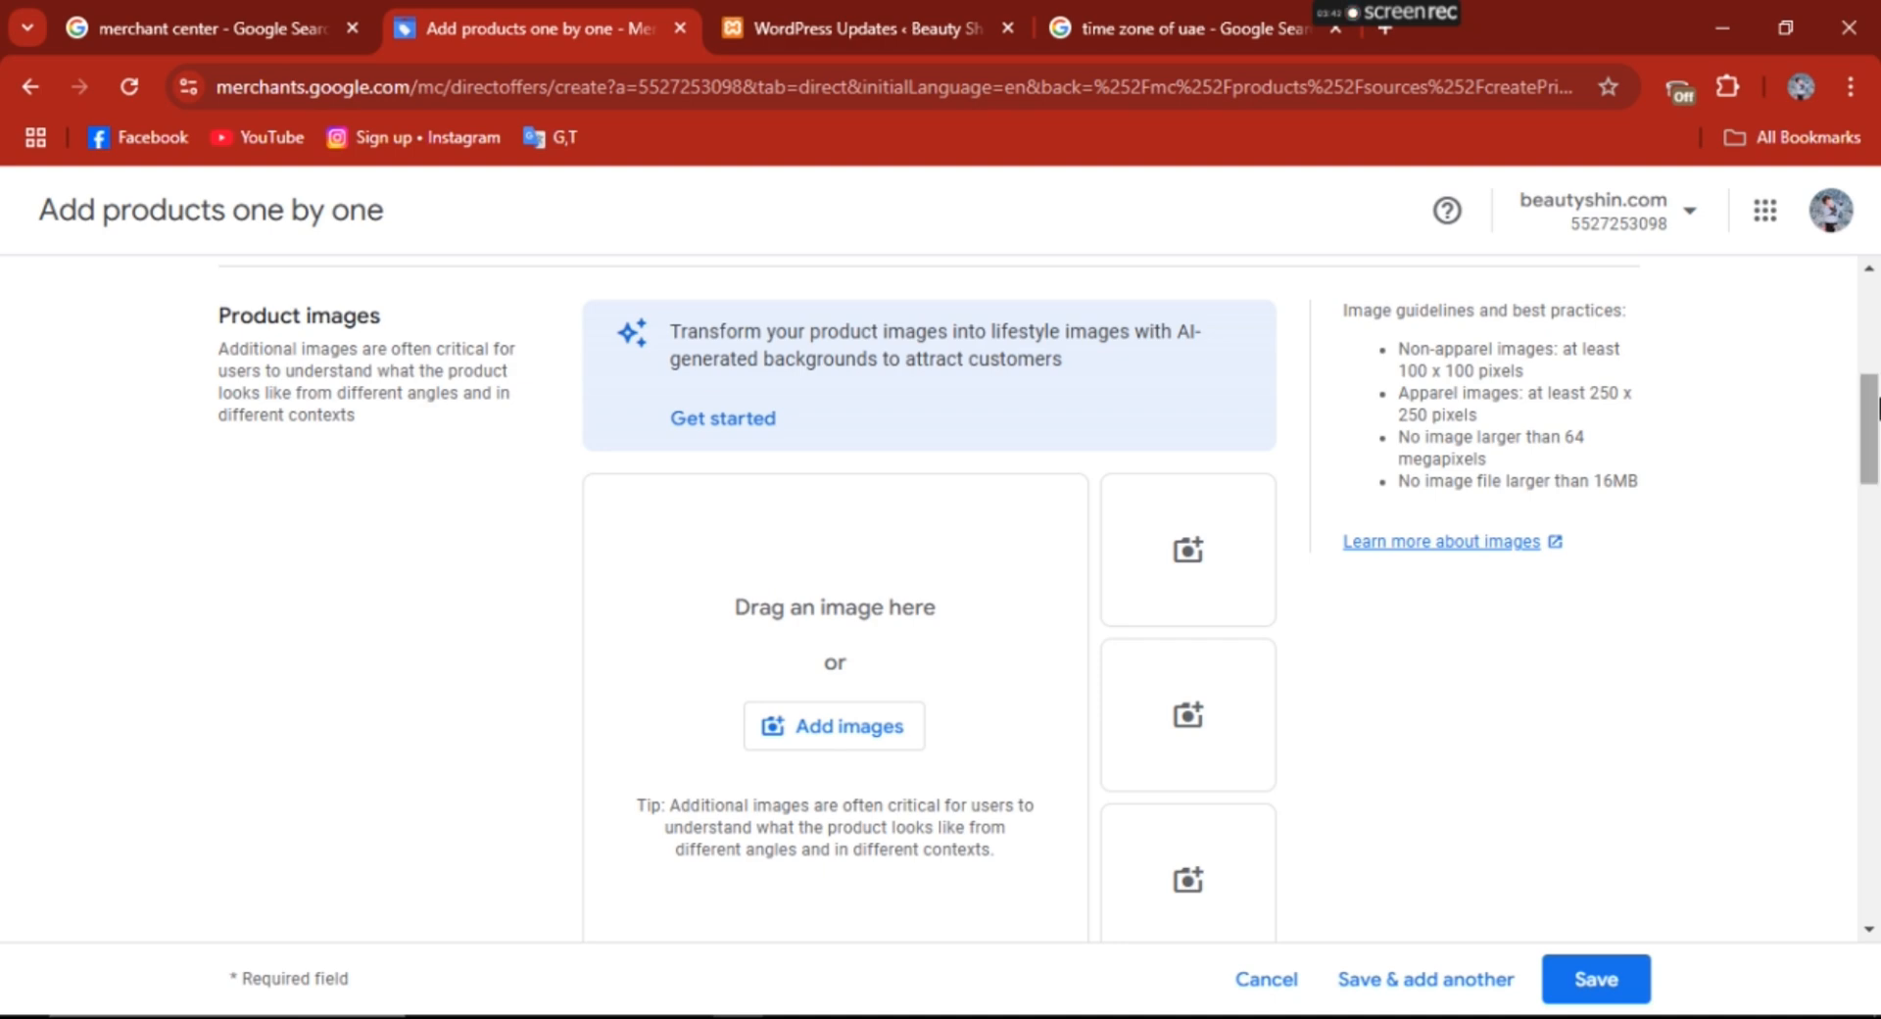
left_click_drag(1876, 412, 1877, 423)
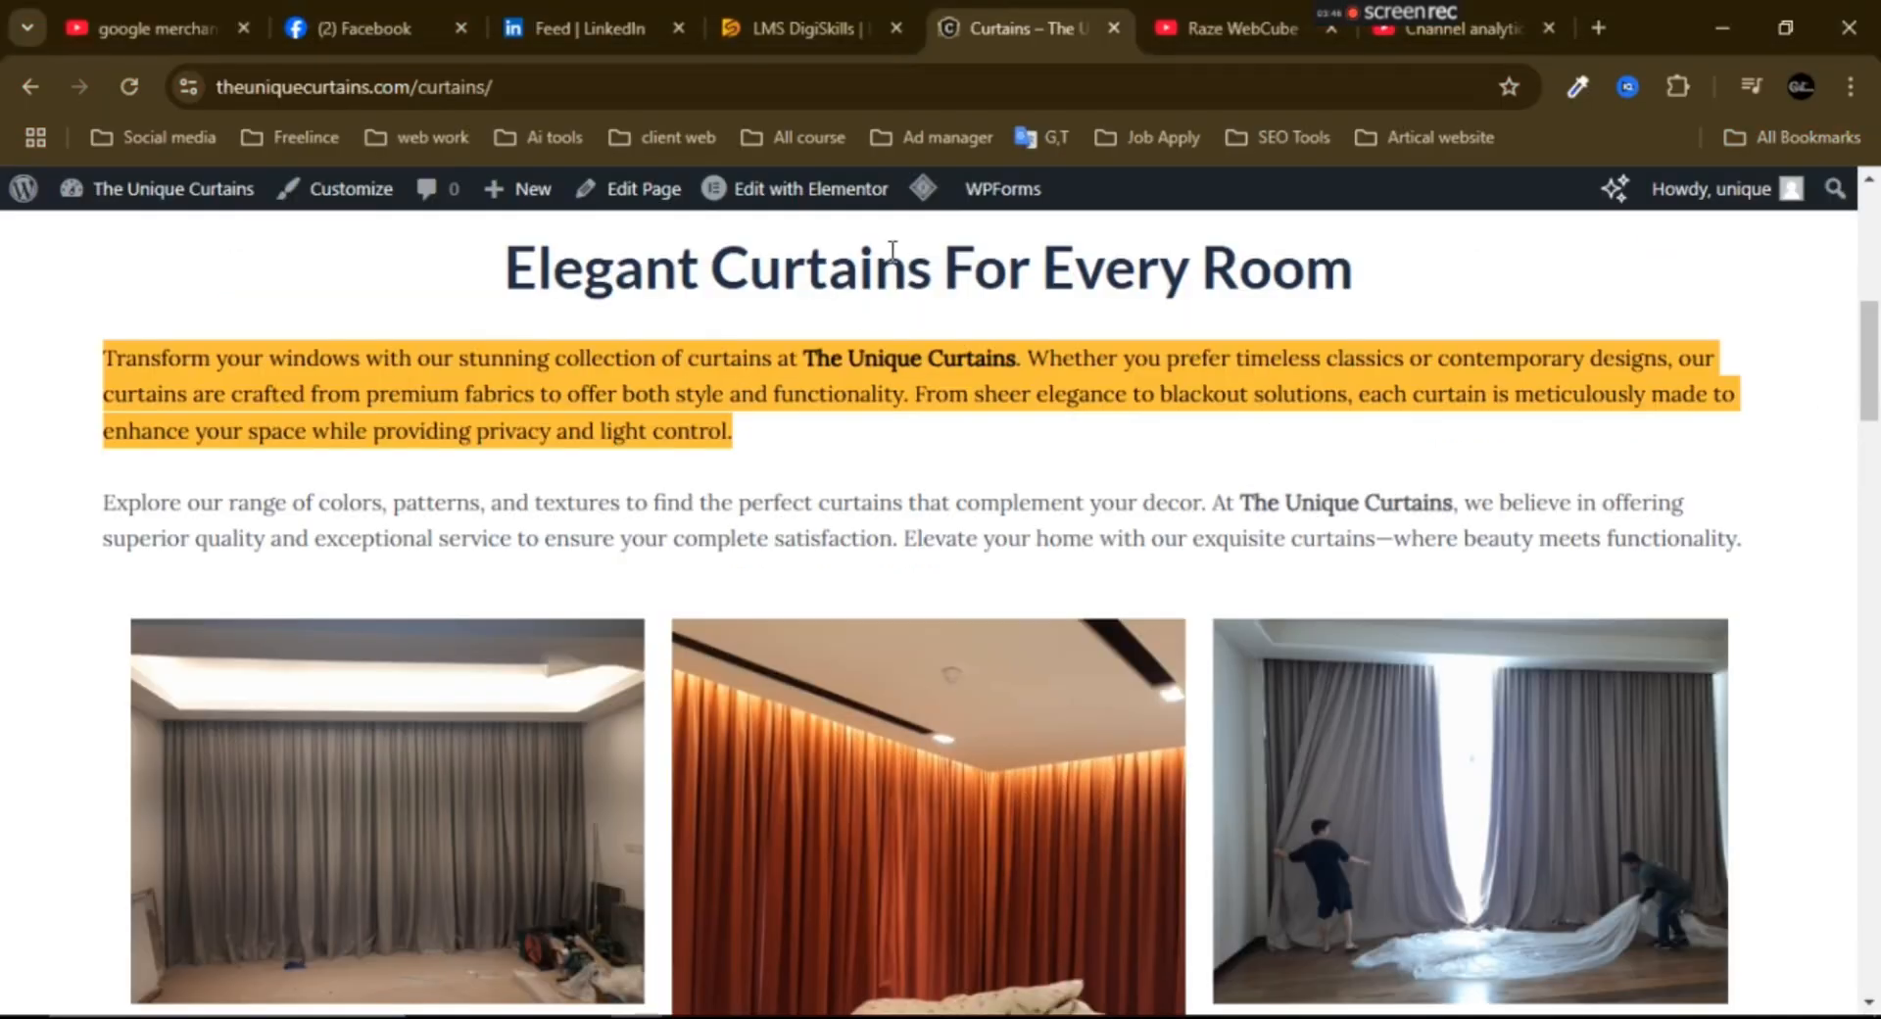
scroll(662, 432, "down", 2)
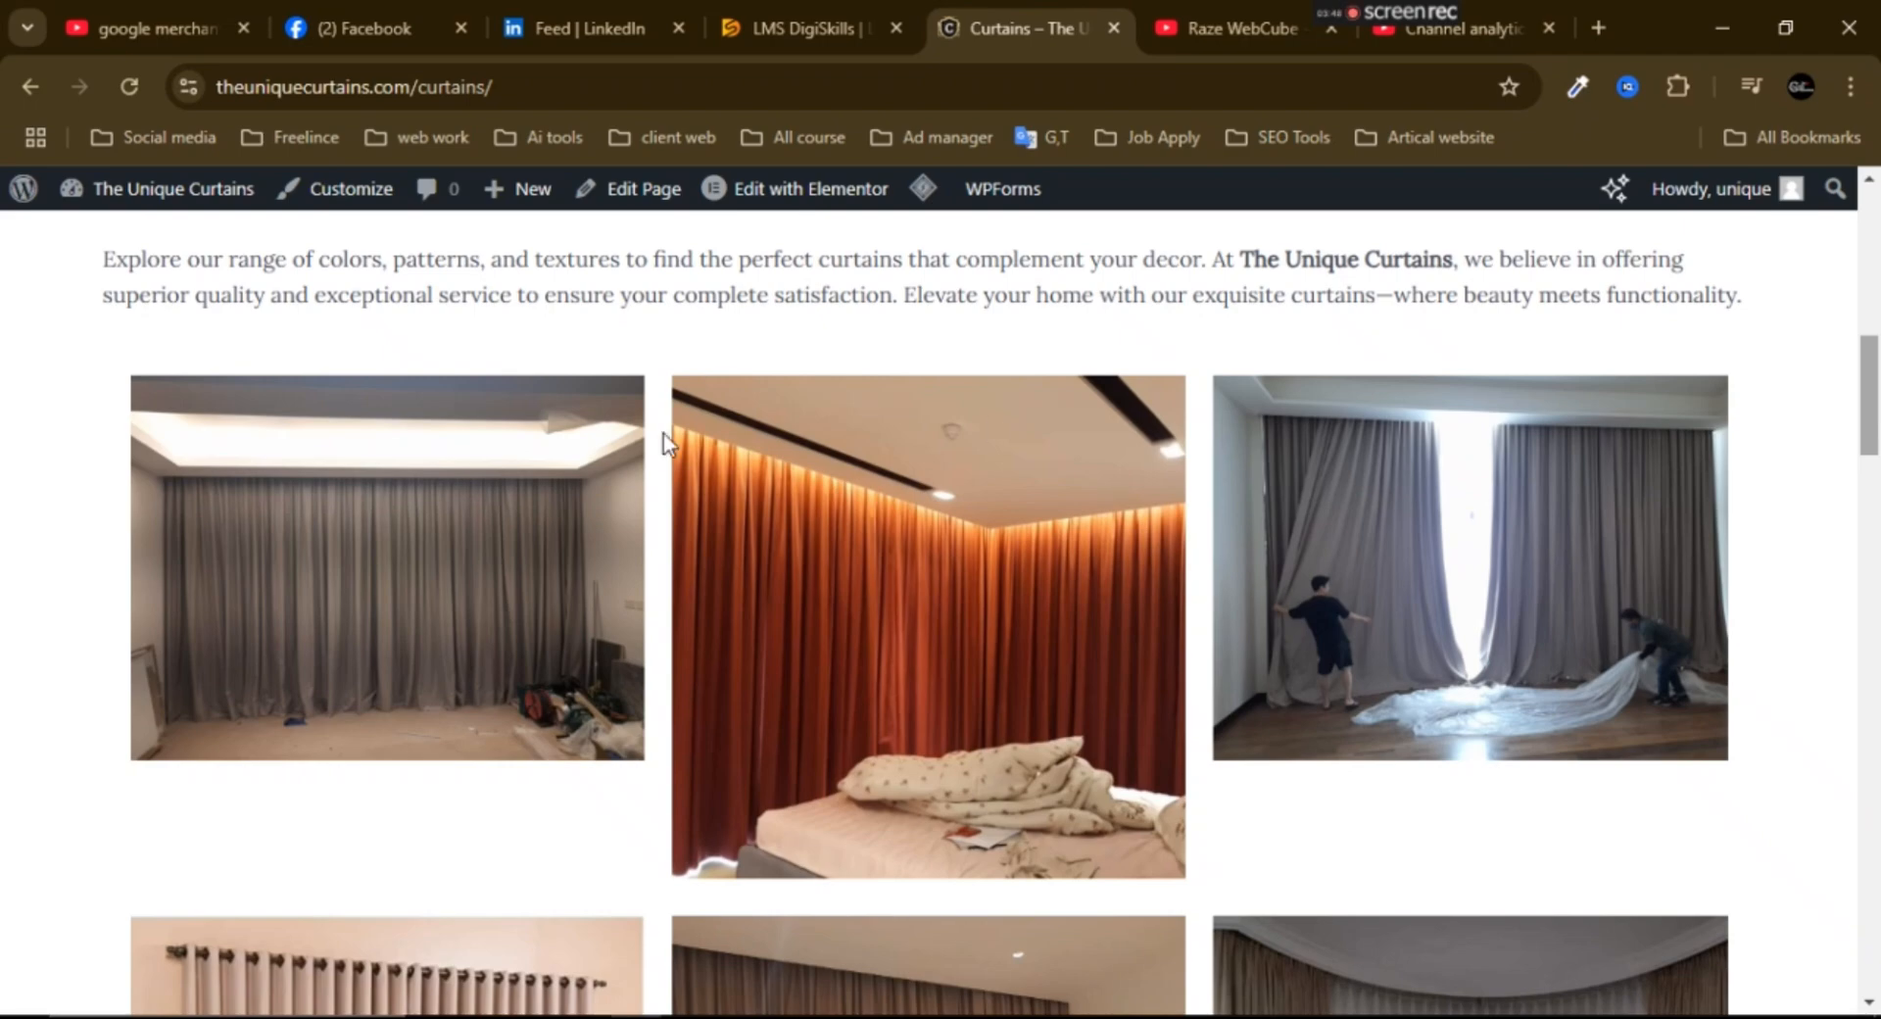
right_click(380, 503)
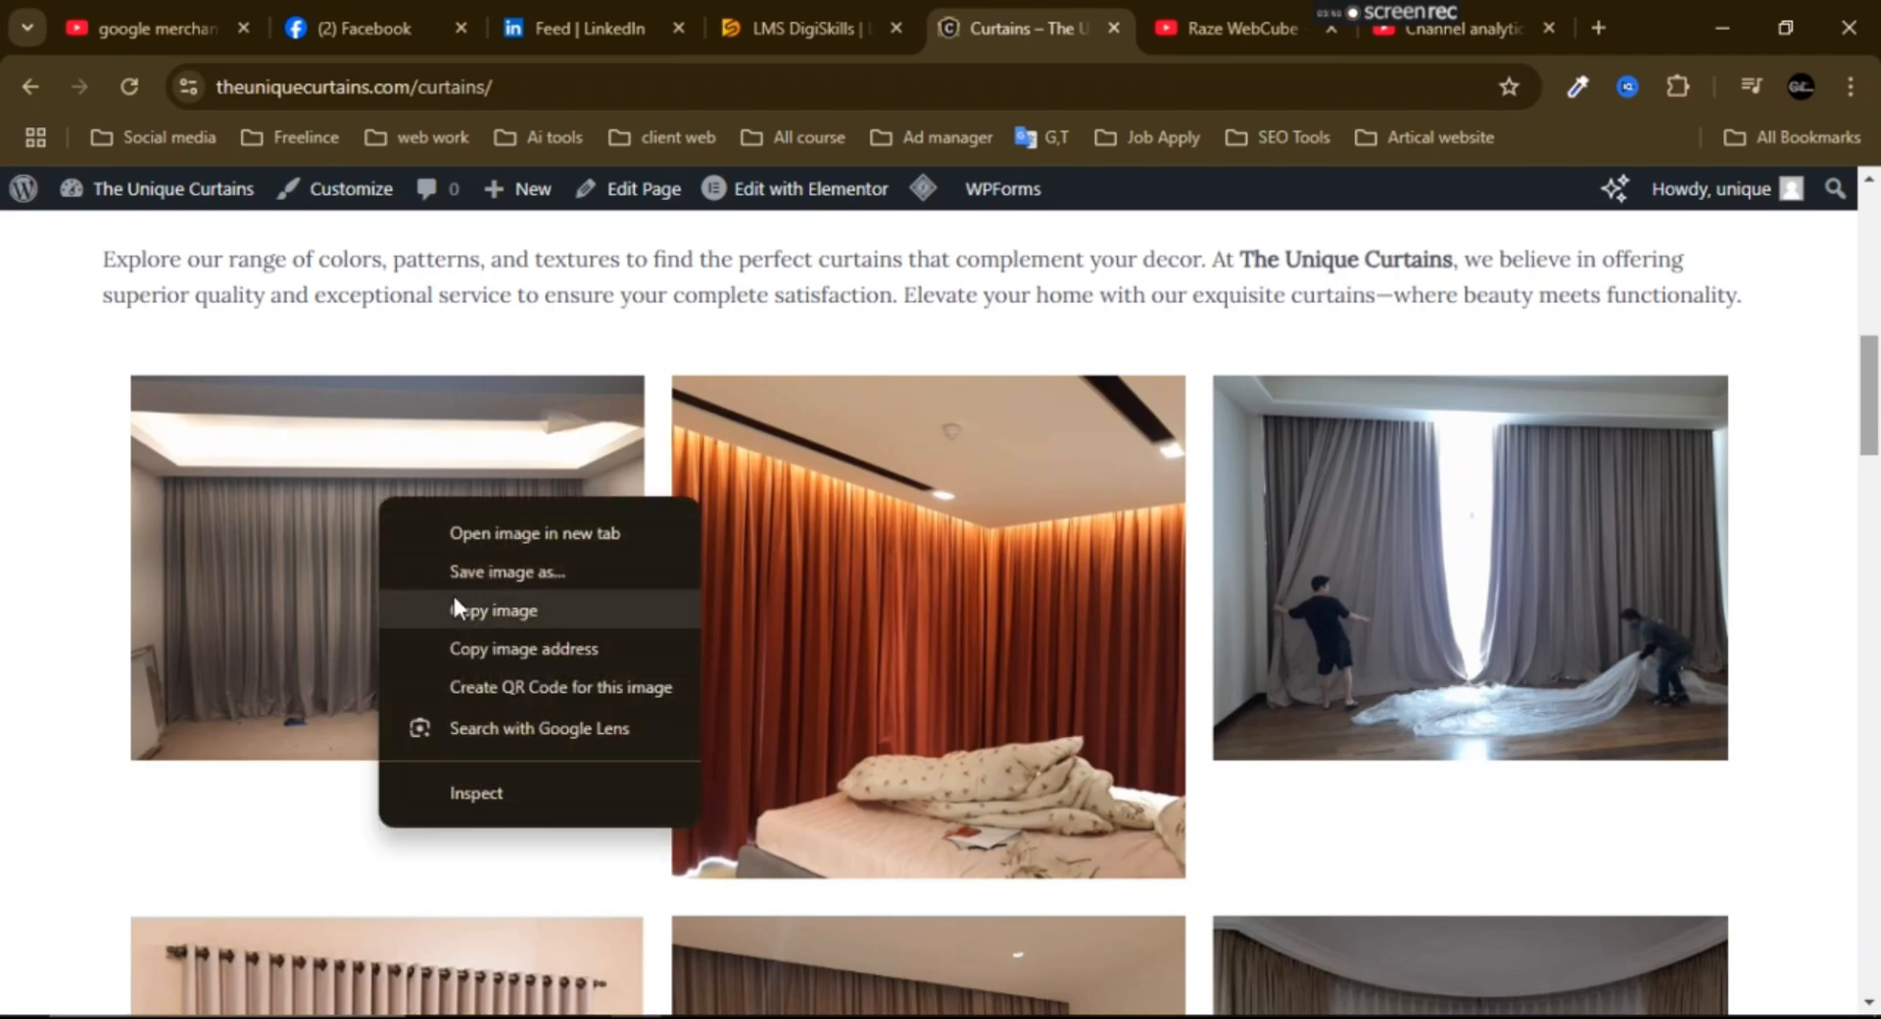
left_click(513, 572)
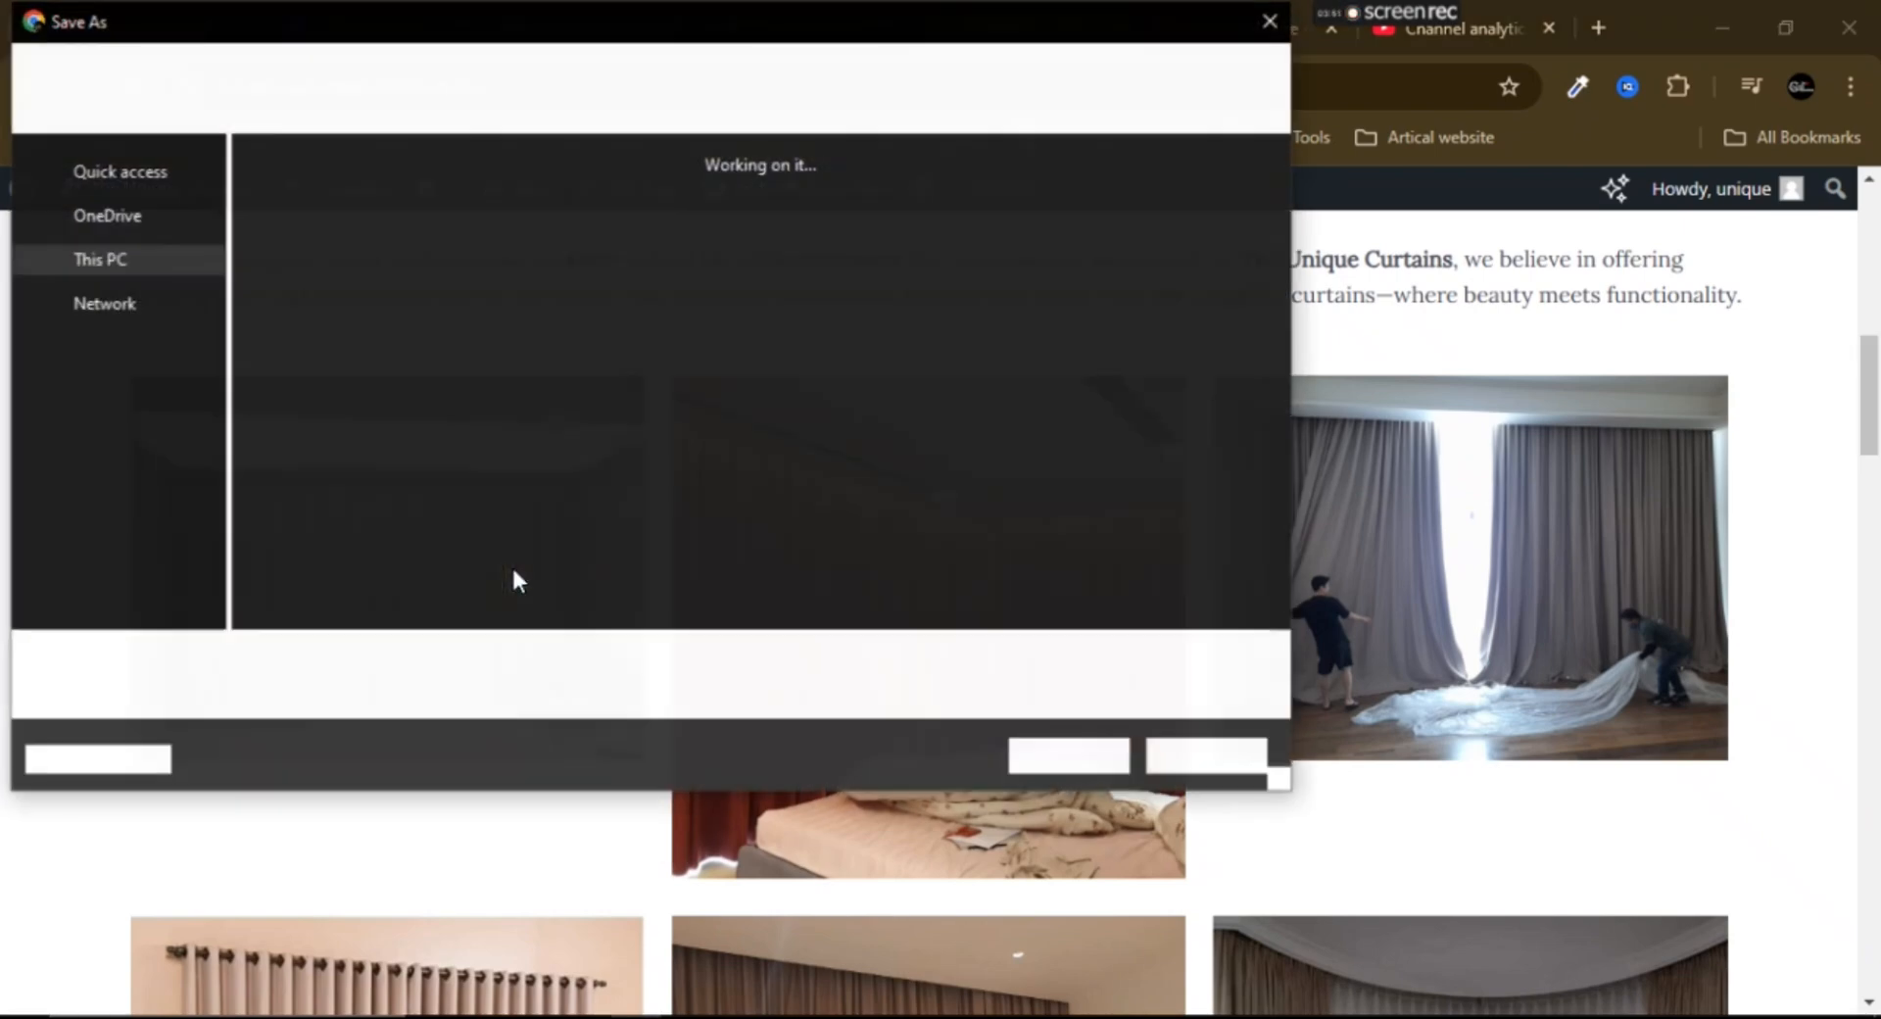
left_click(142, 216)
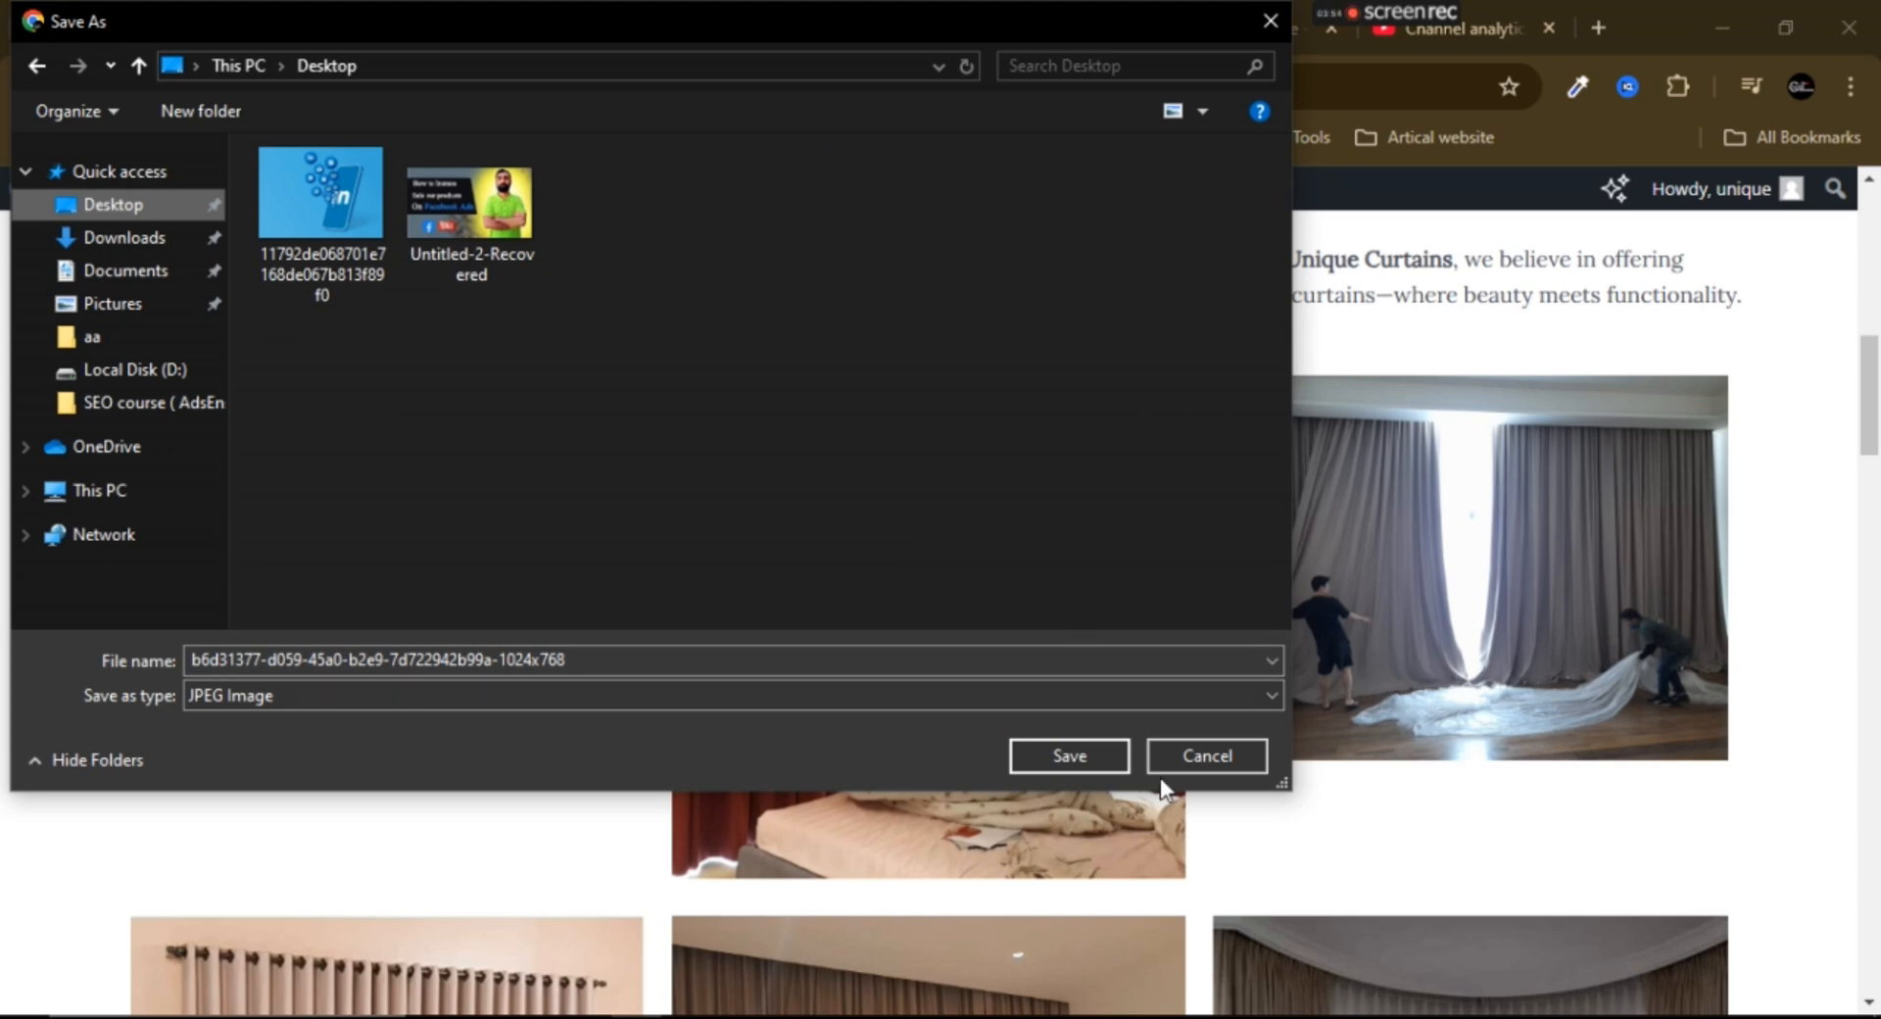
left_click(1061, 762)
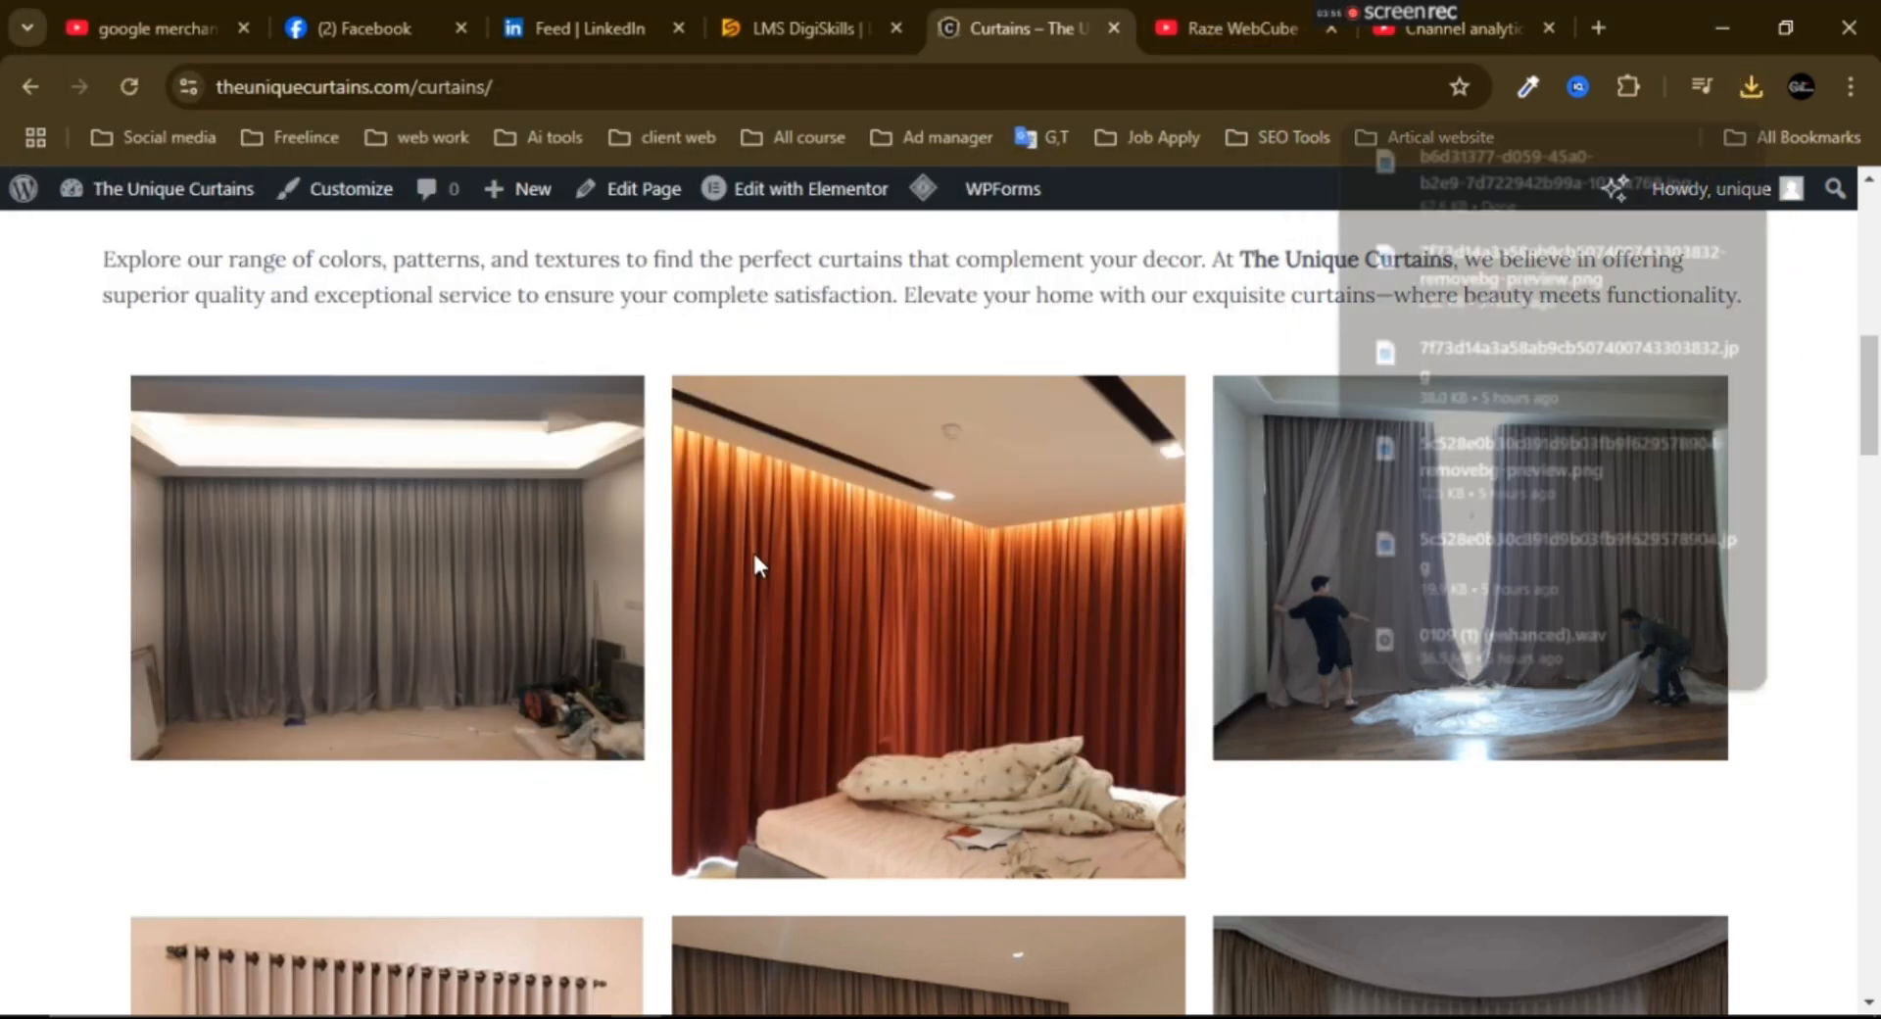
- Upload the saved image b6d31377-d059-45a0-b2e9-7d722942b99a-1024x768 from the Desktop as the product's main image in Merchant Center
key("alt+Tab")
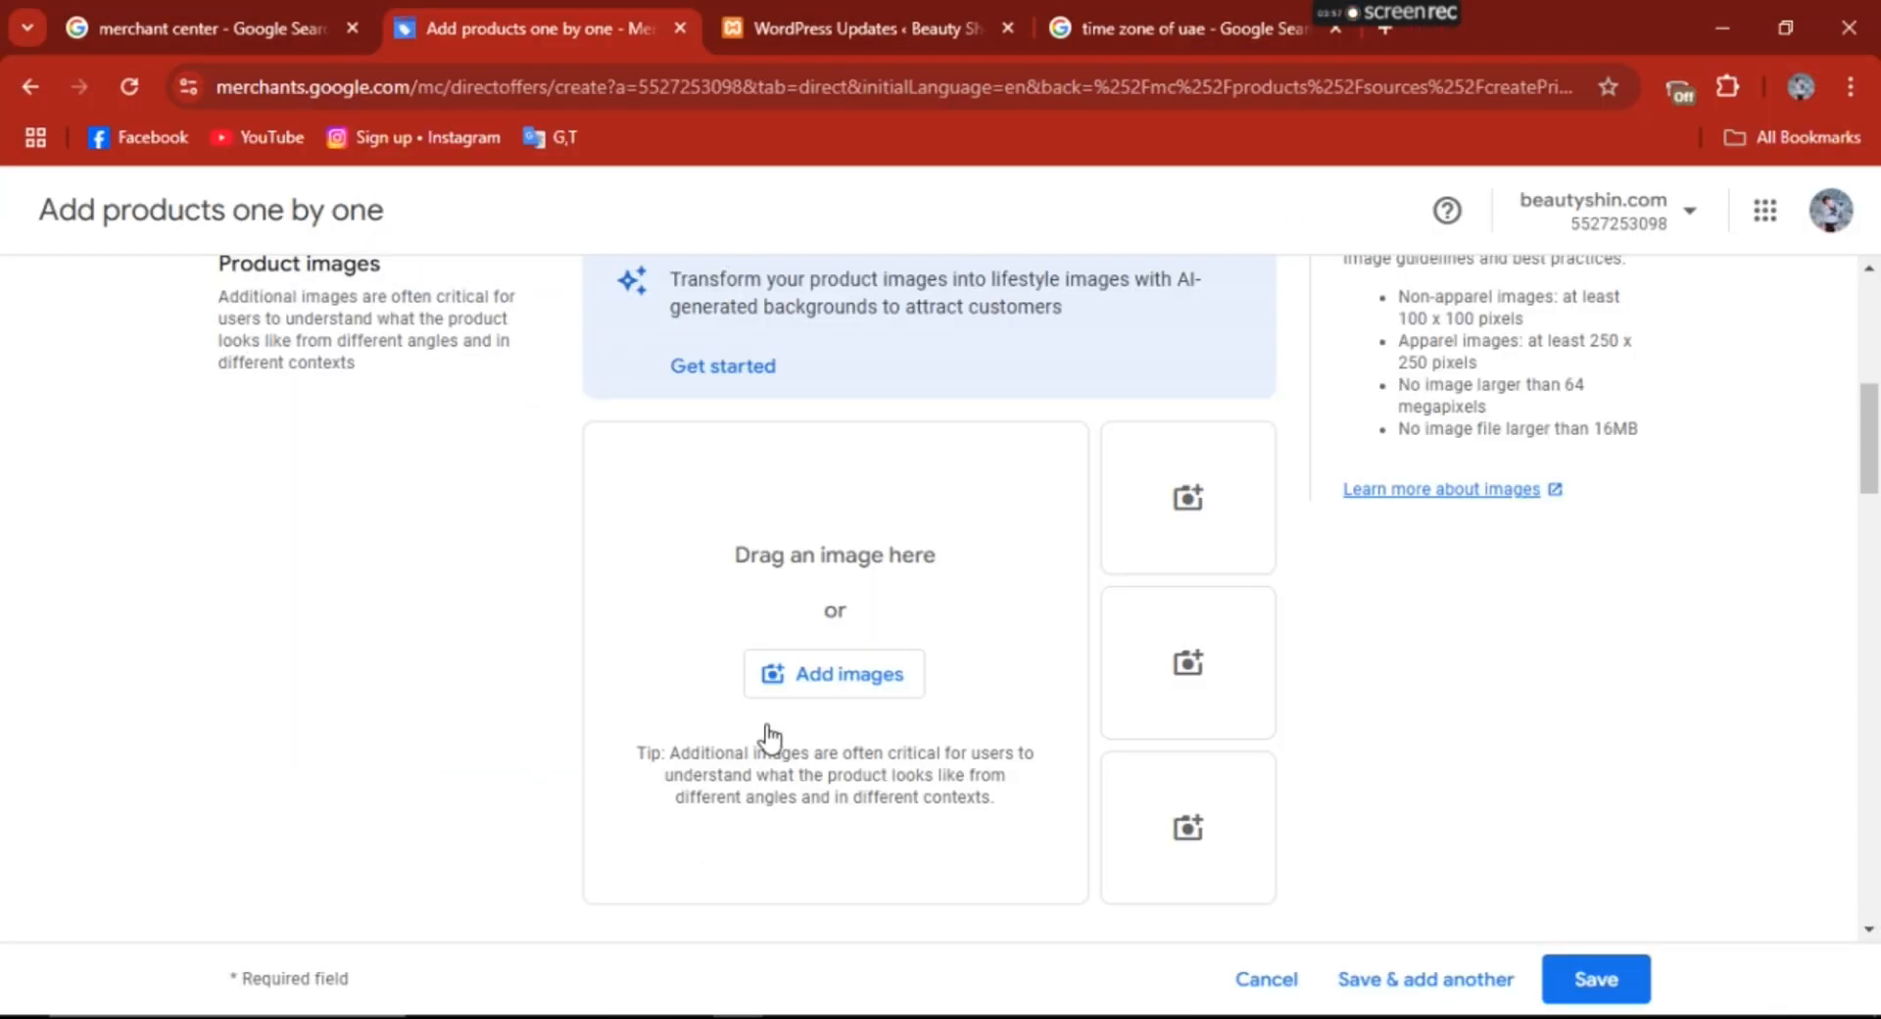
left_click(847, 683)
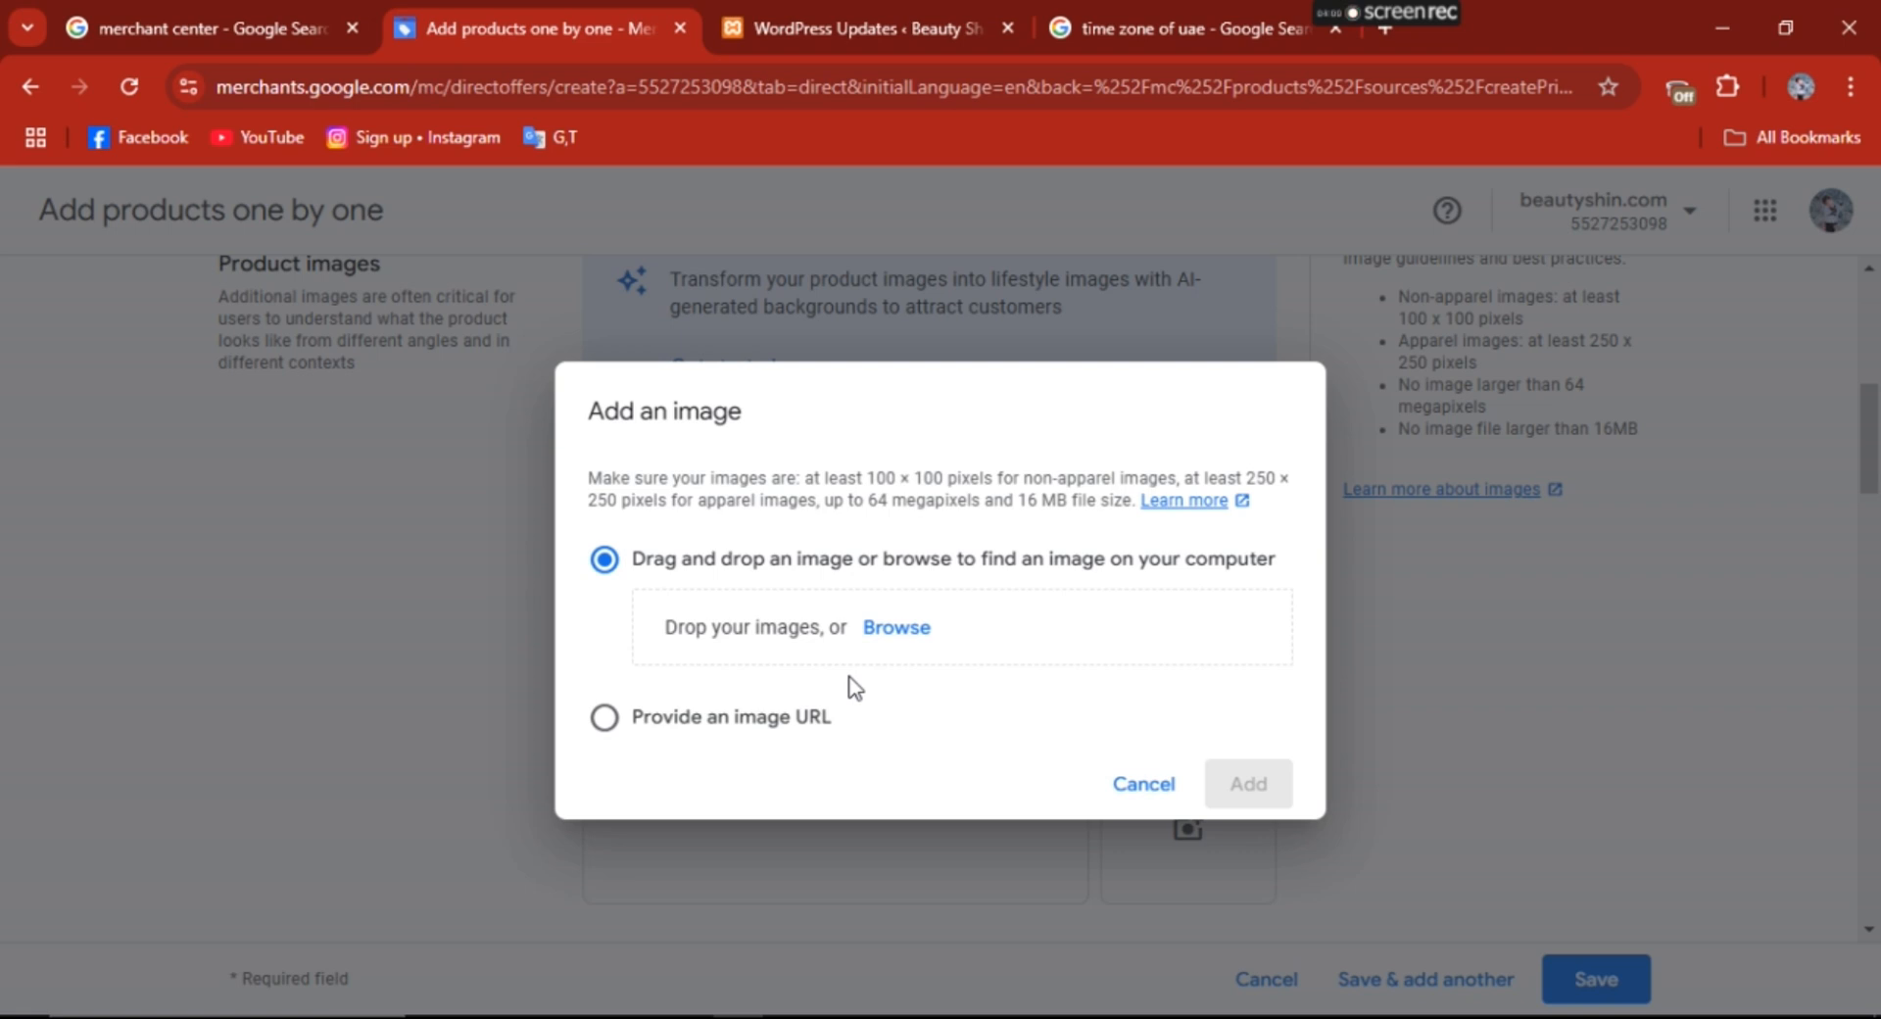
left_click(900, 632)
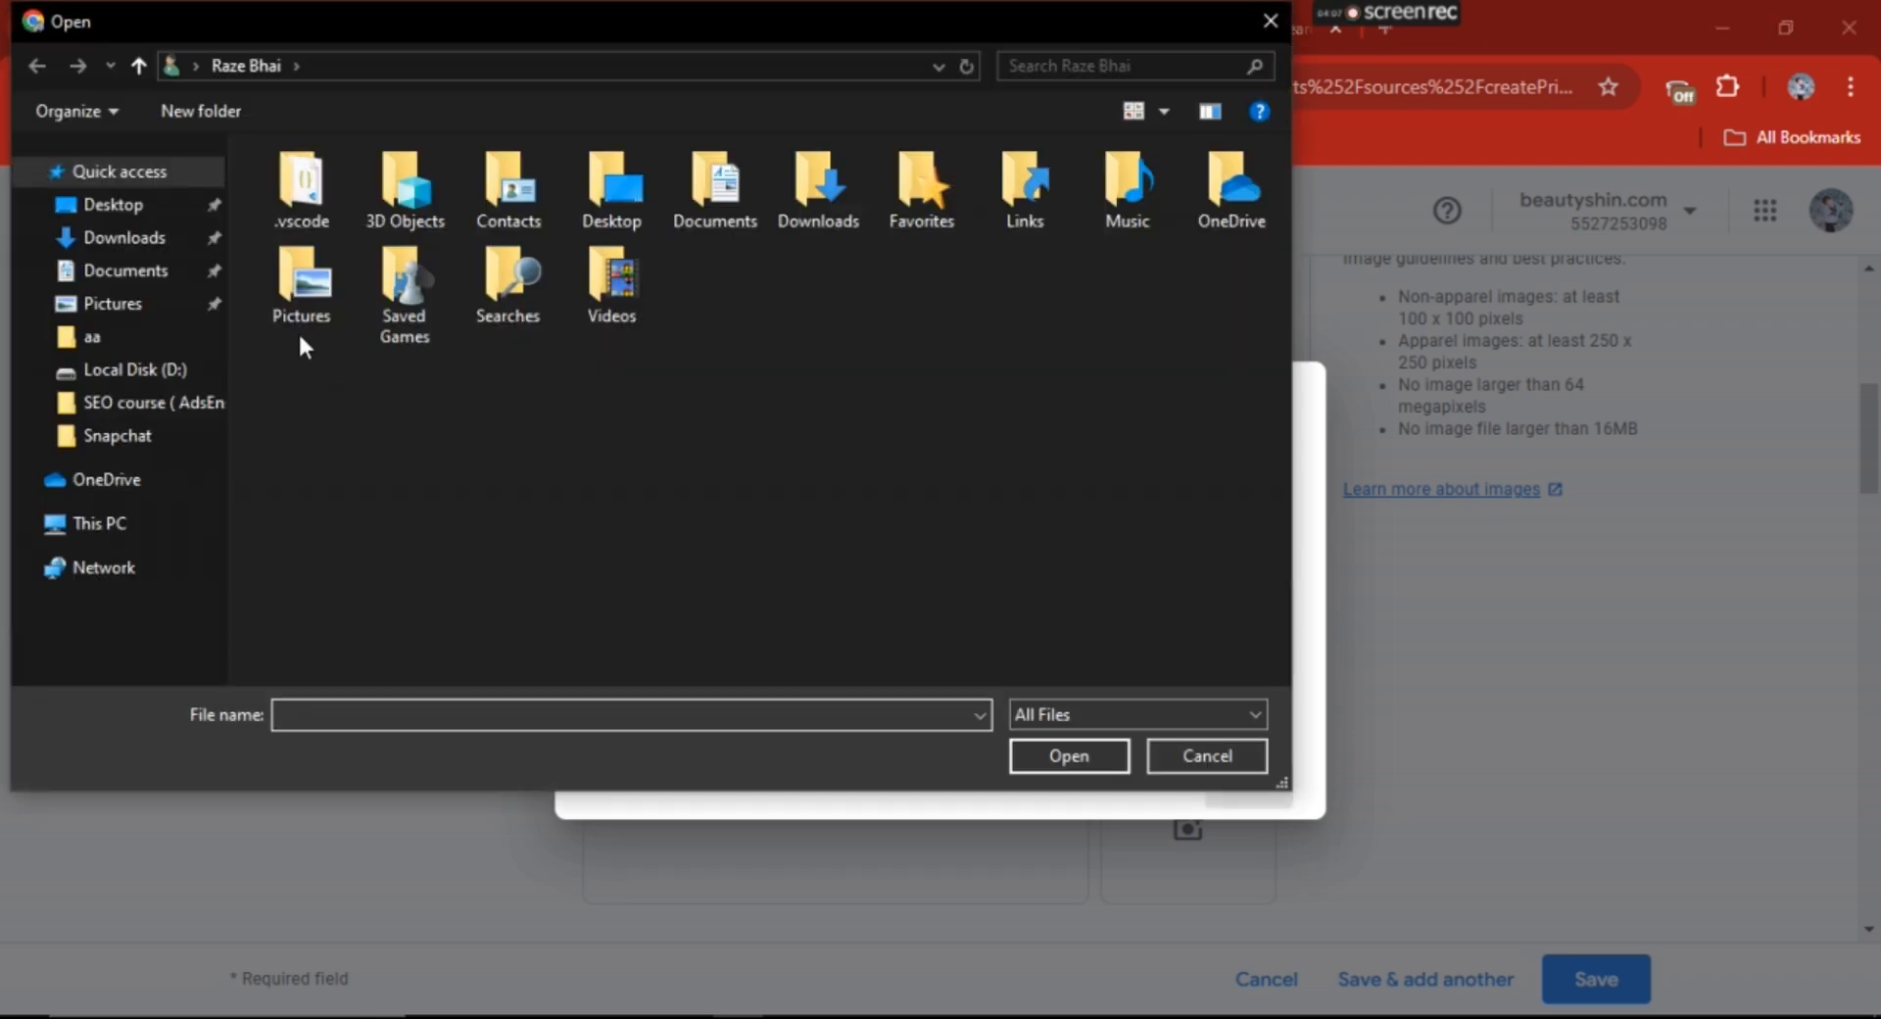
left_click(122, 204)
left_click(473, 241)
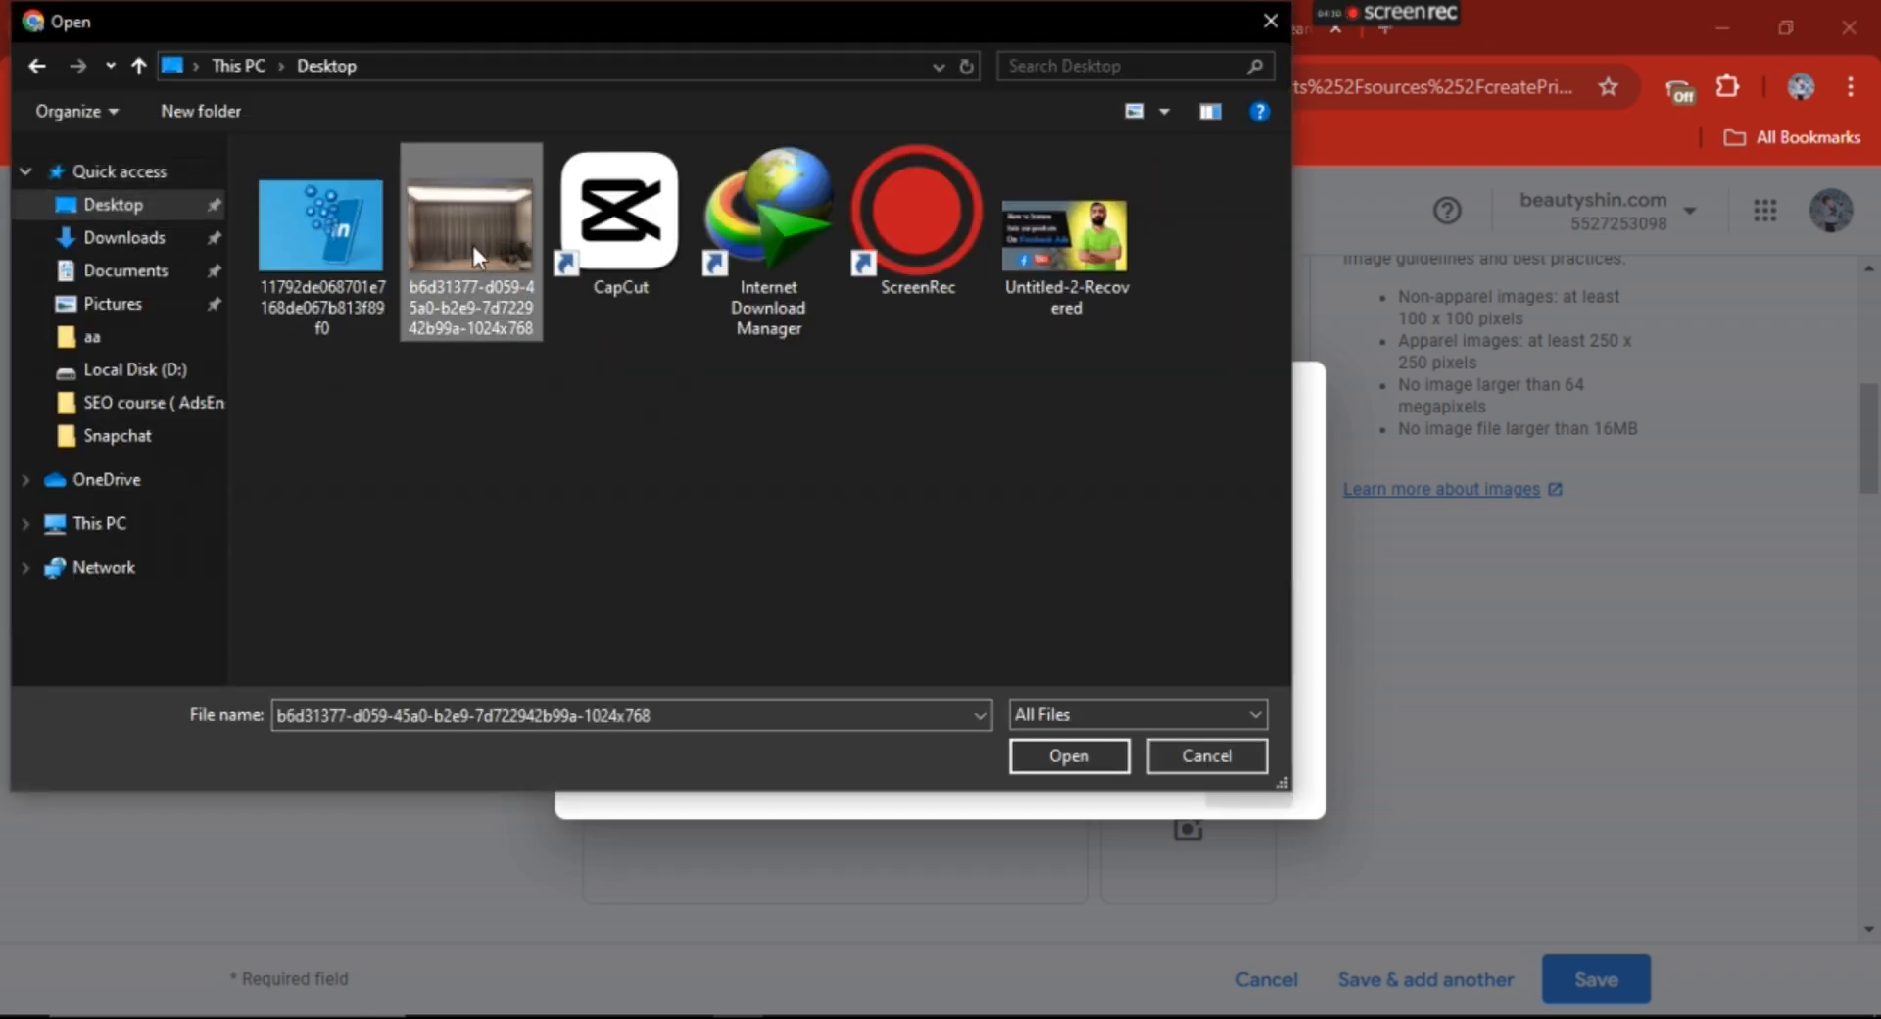
left_click(1084, 761)
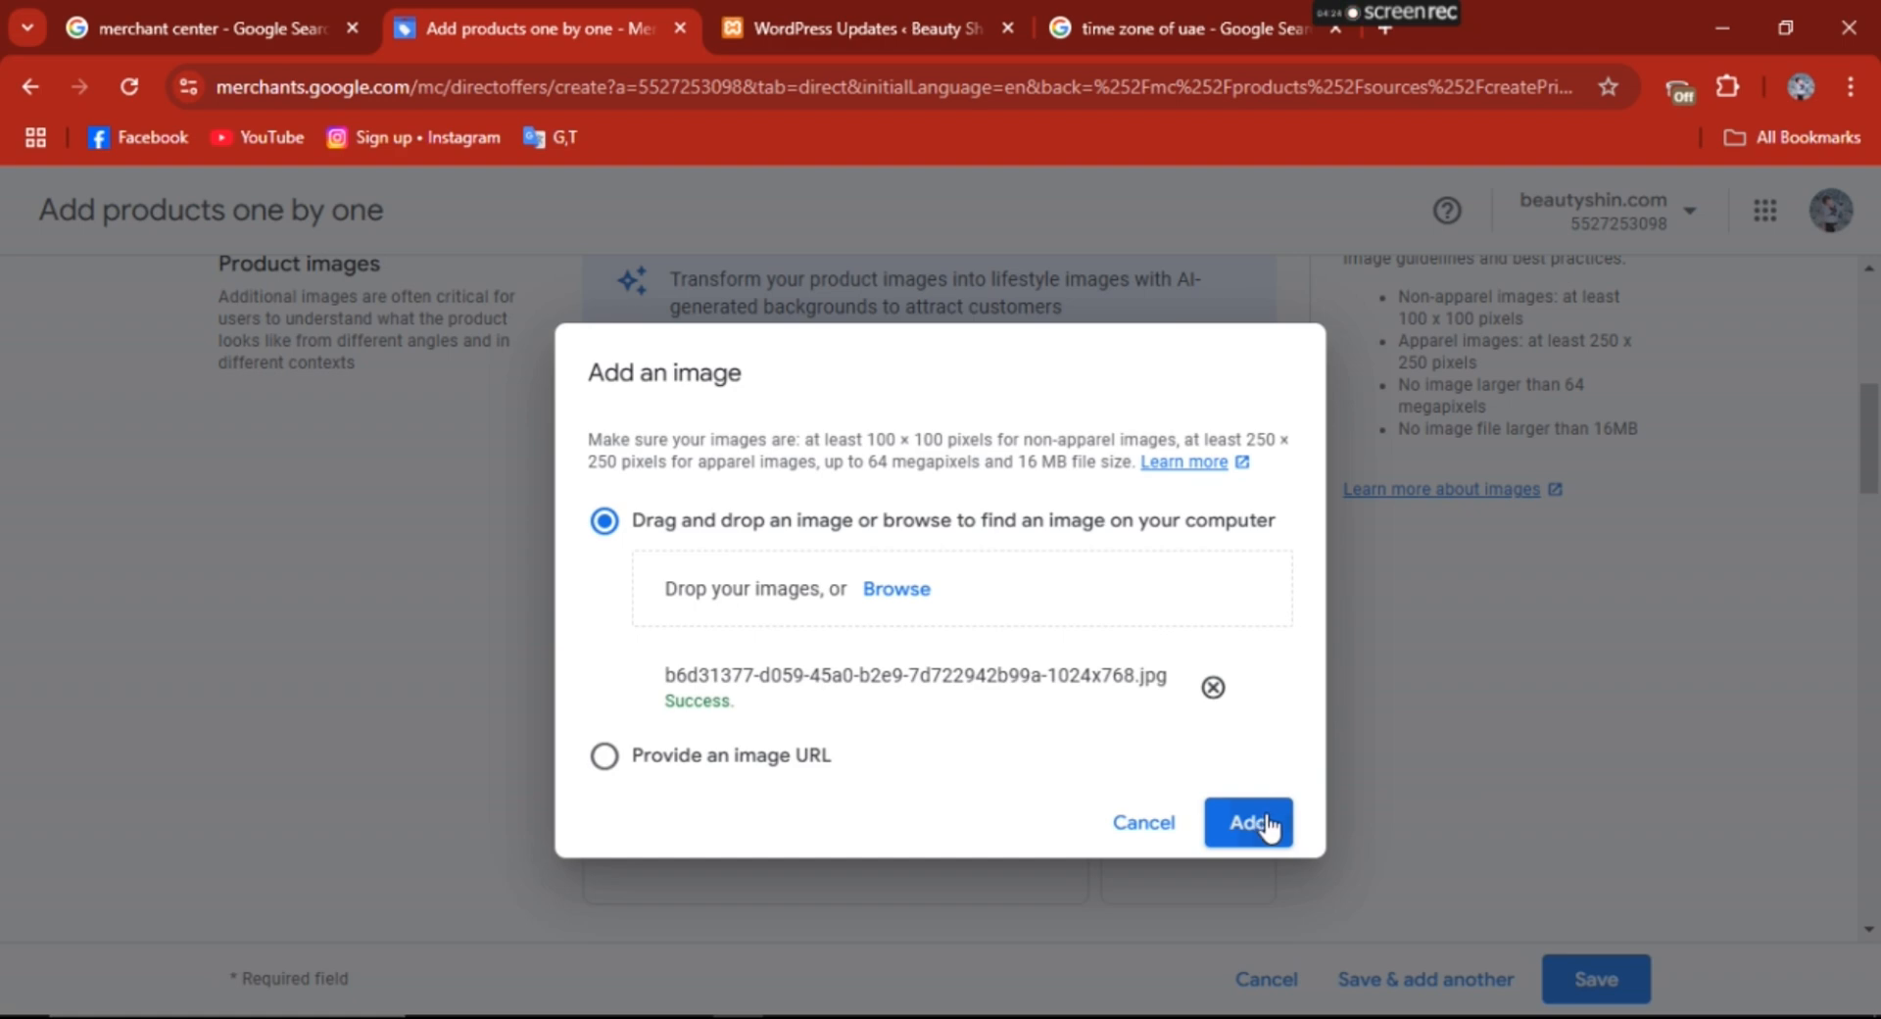
left_click(1269, 828)
- Set the product type to Curtains in the price, condition and availability section
scroll(1877, 441, "down", 1)
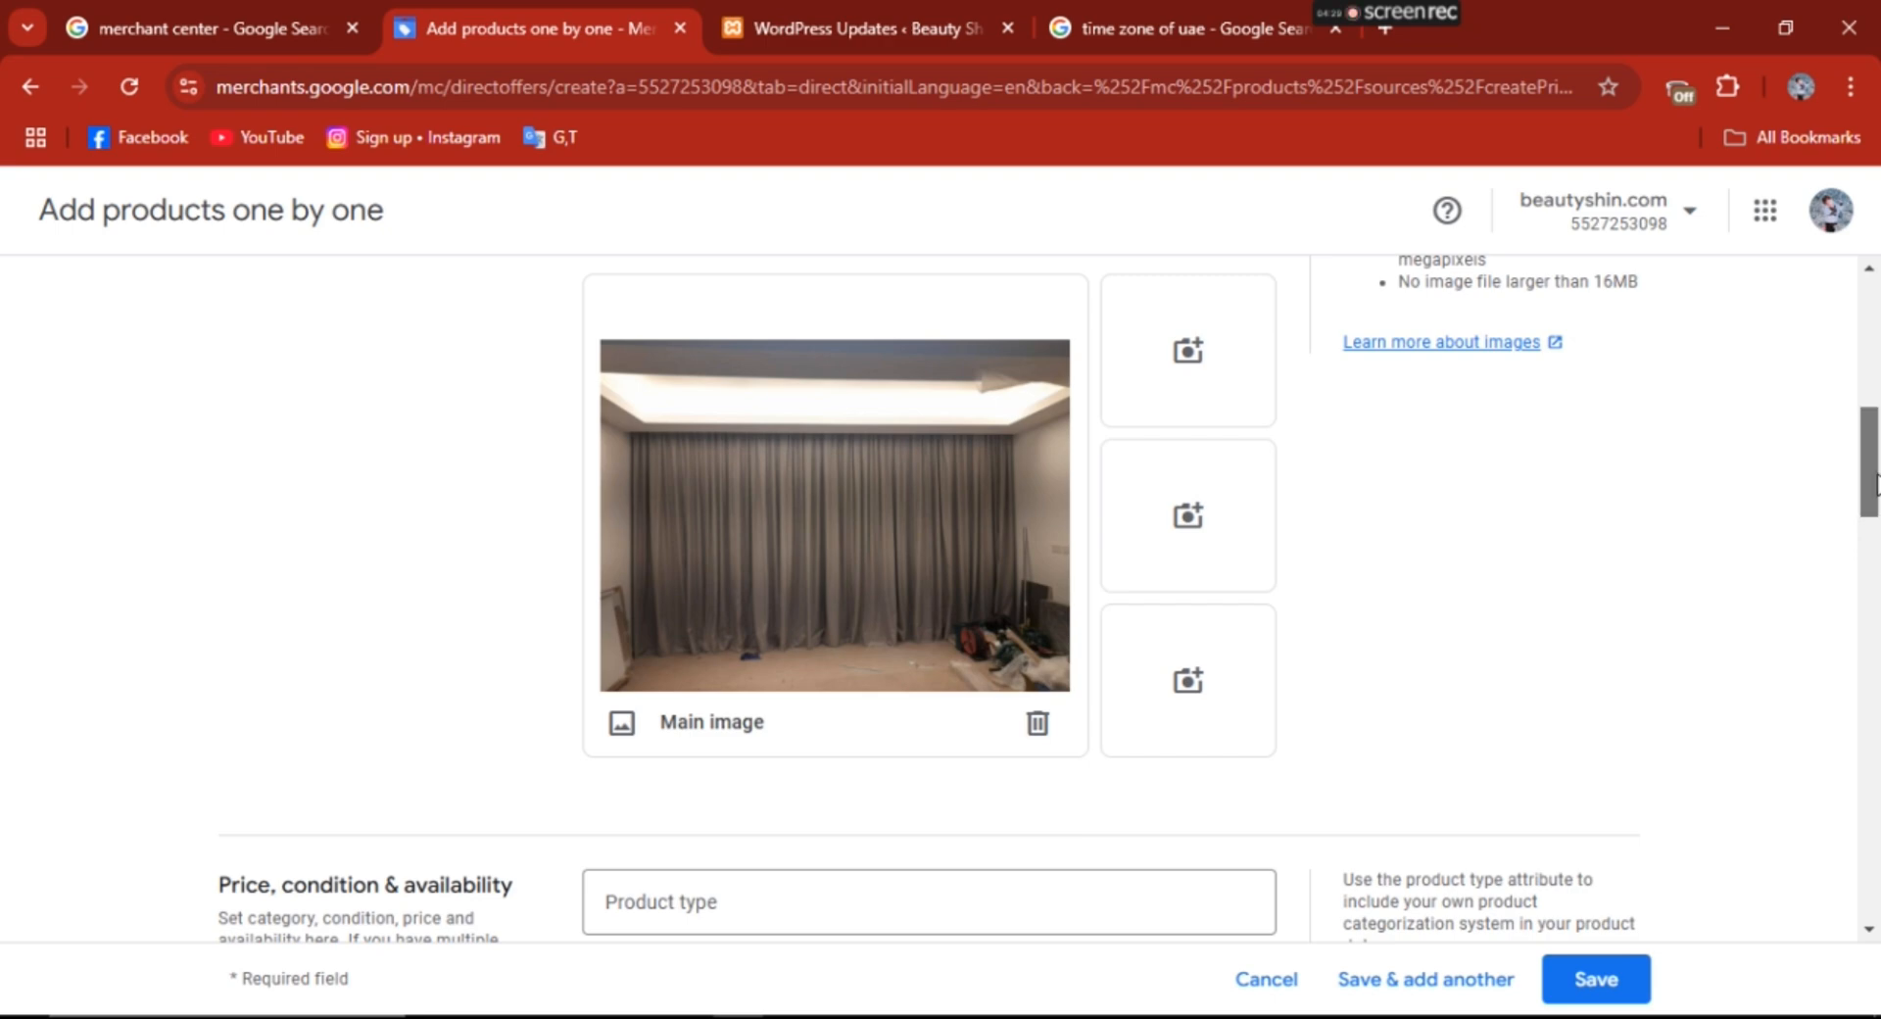
scroll(1859, 500, "down", 3)
left_click(701, 560)
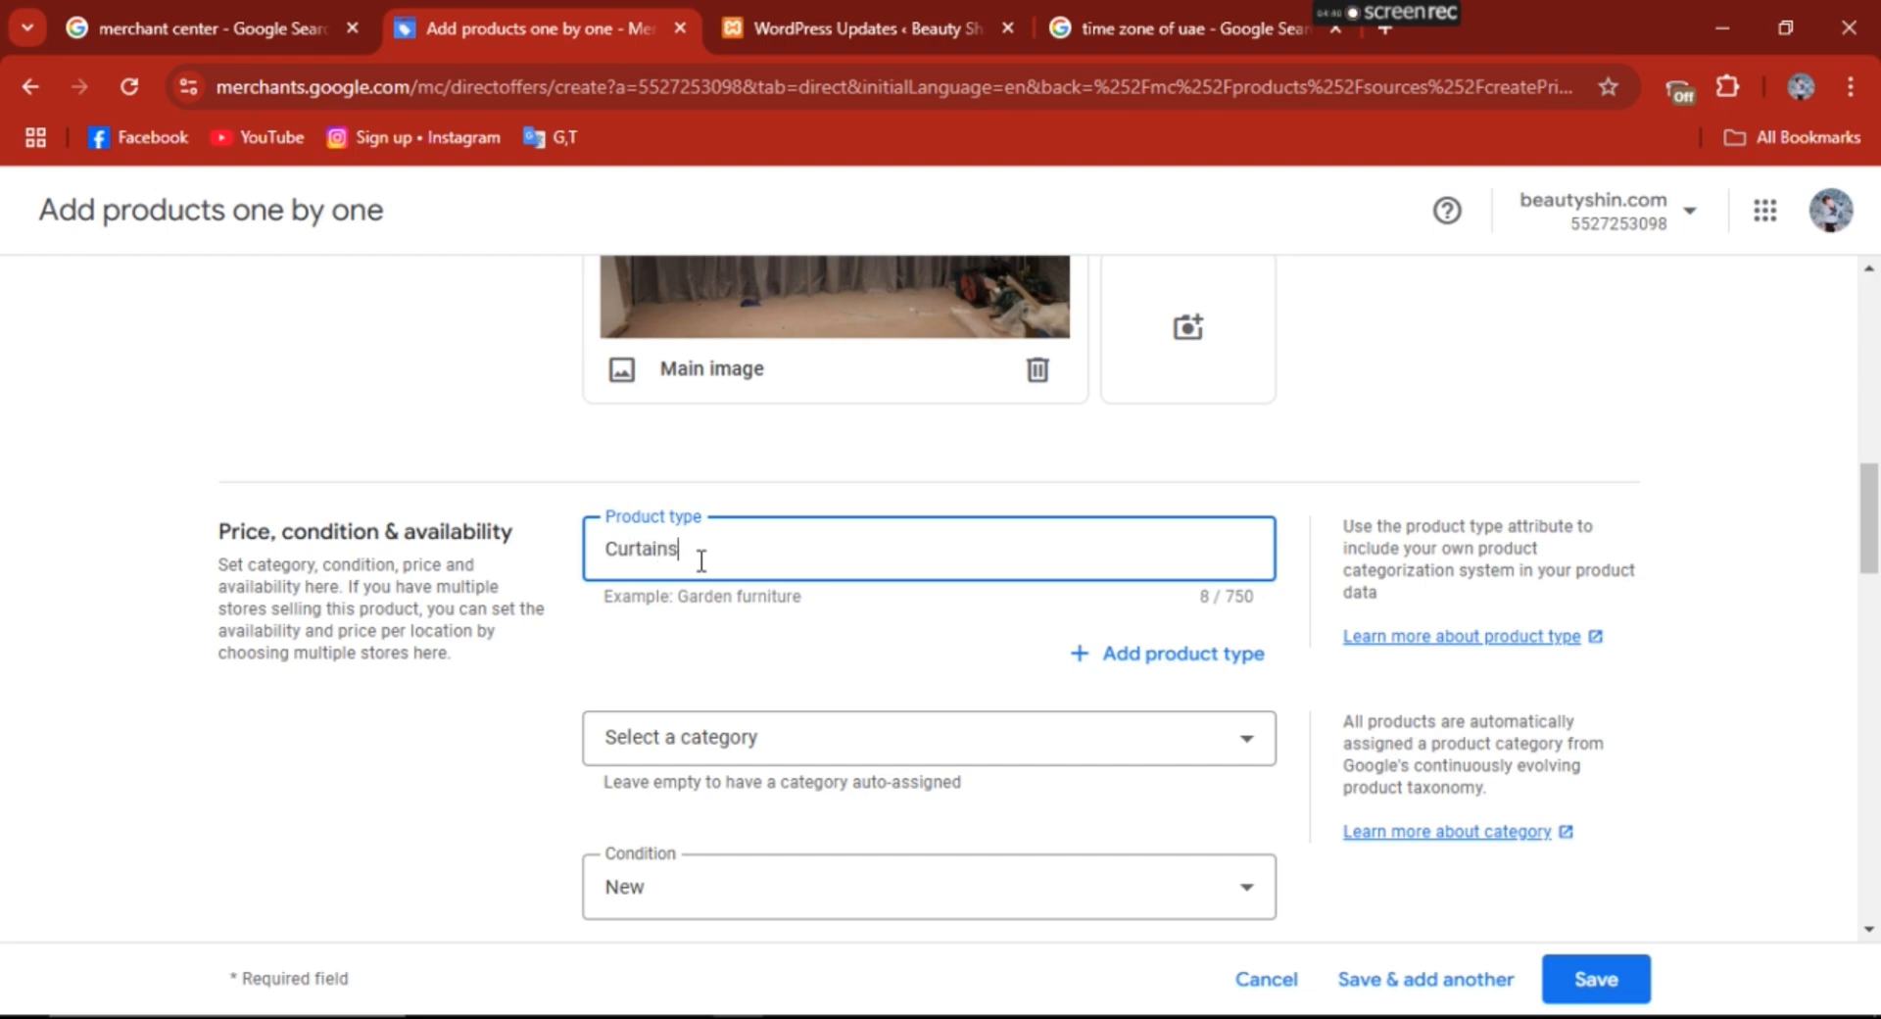
- Set the product category to Decor under Home & Garden
scroll(814, 624, "up", 5)
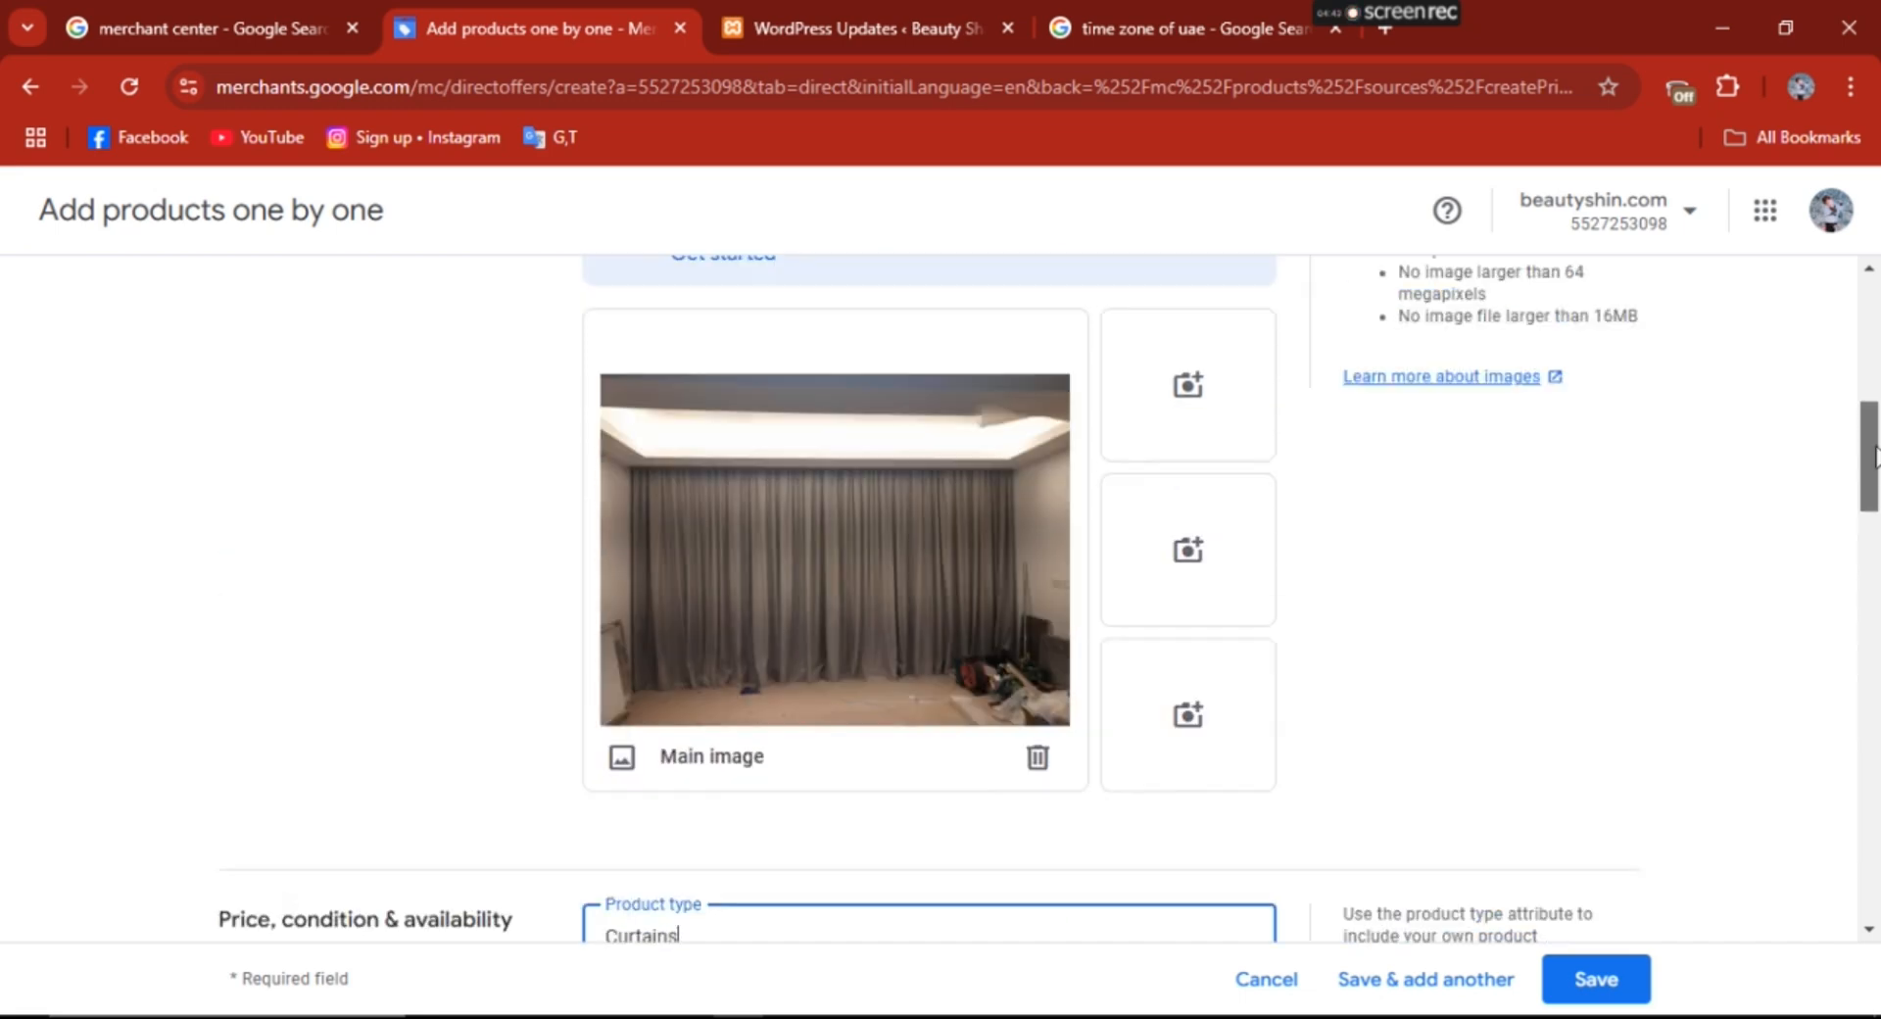
left_click_drag(1869, 456, 1875, 541)
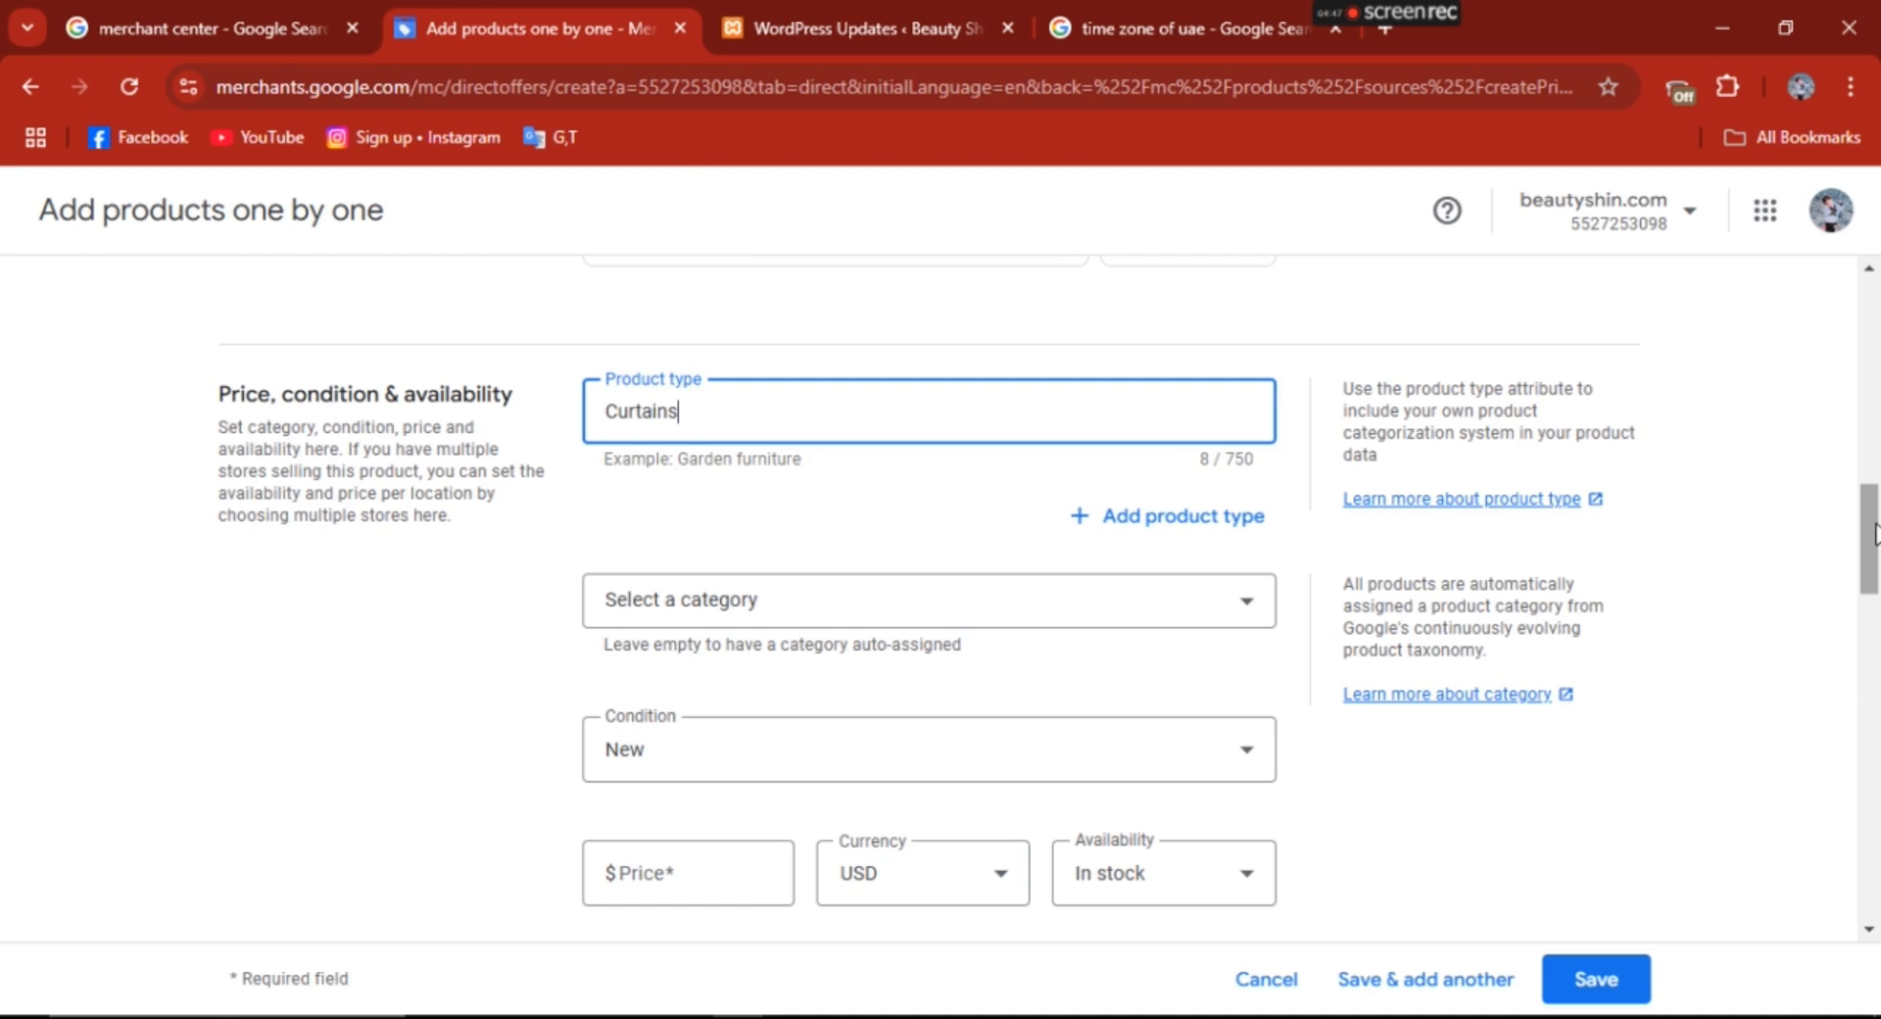
left_click(1137, 623)
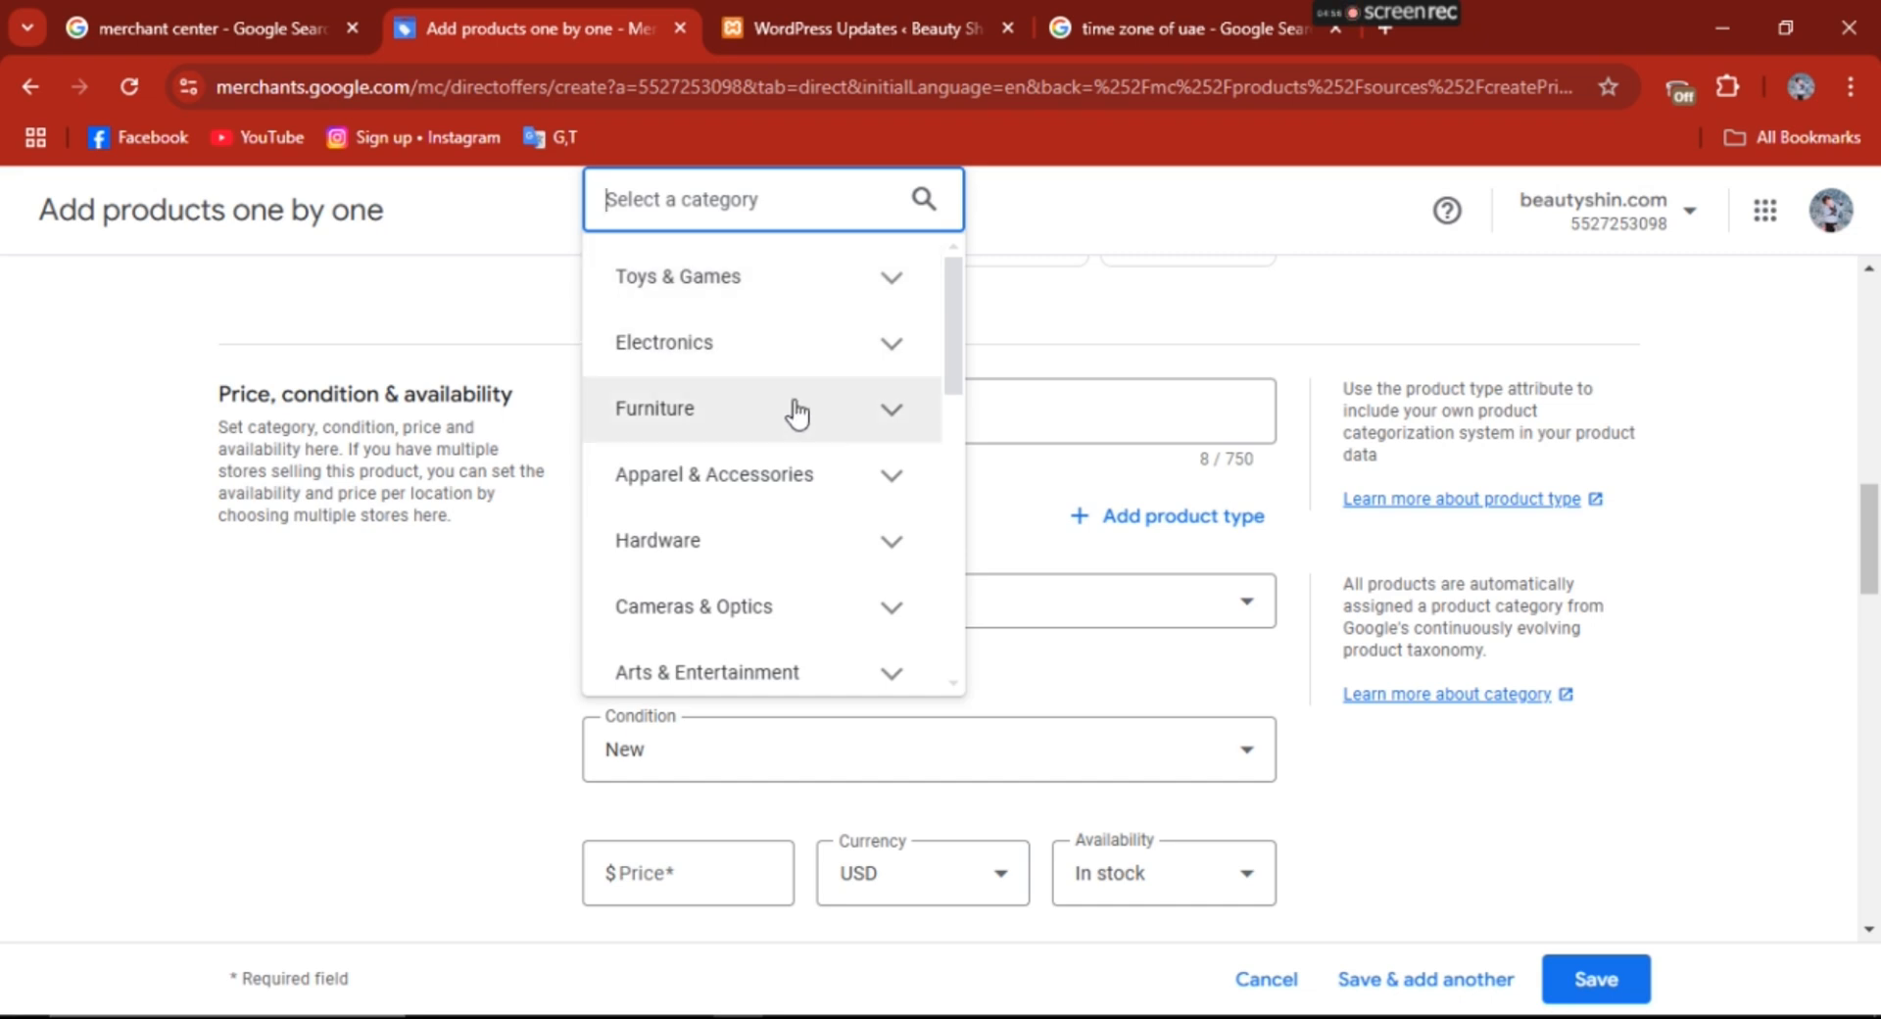
left_click_drag(960, 304, 958, 537)
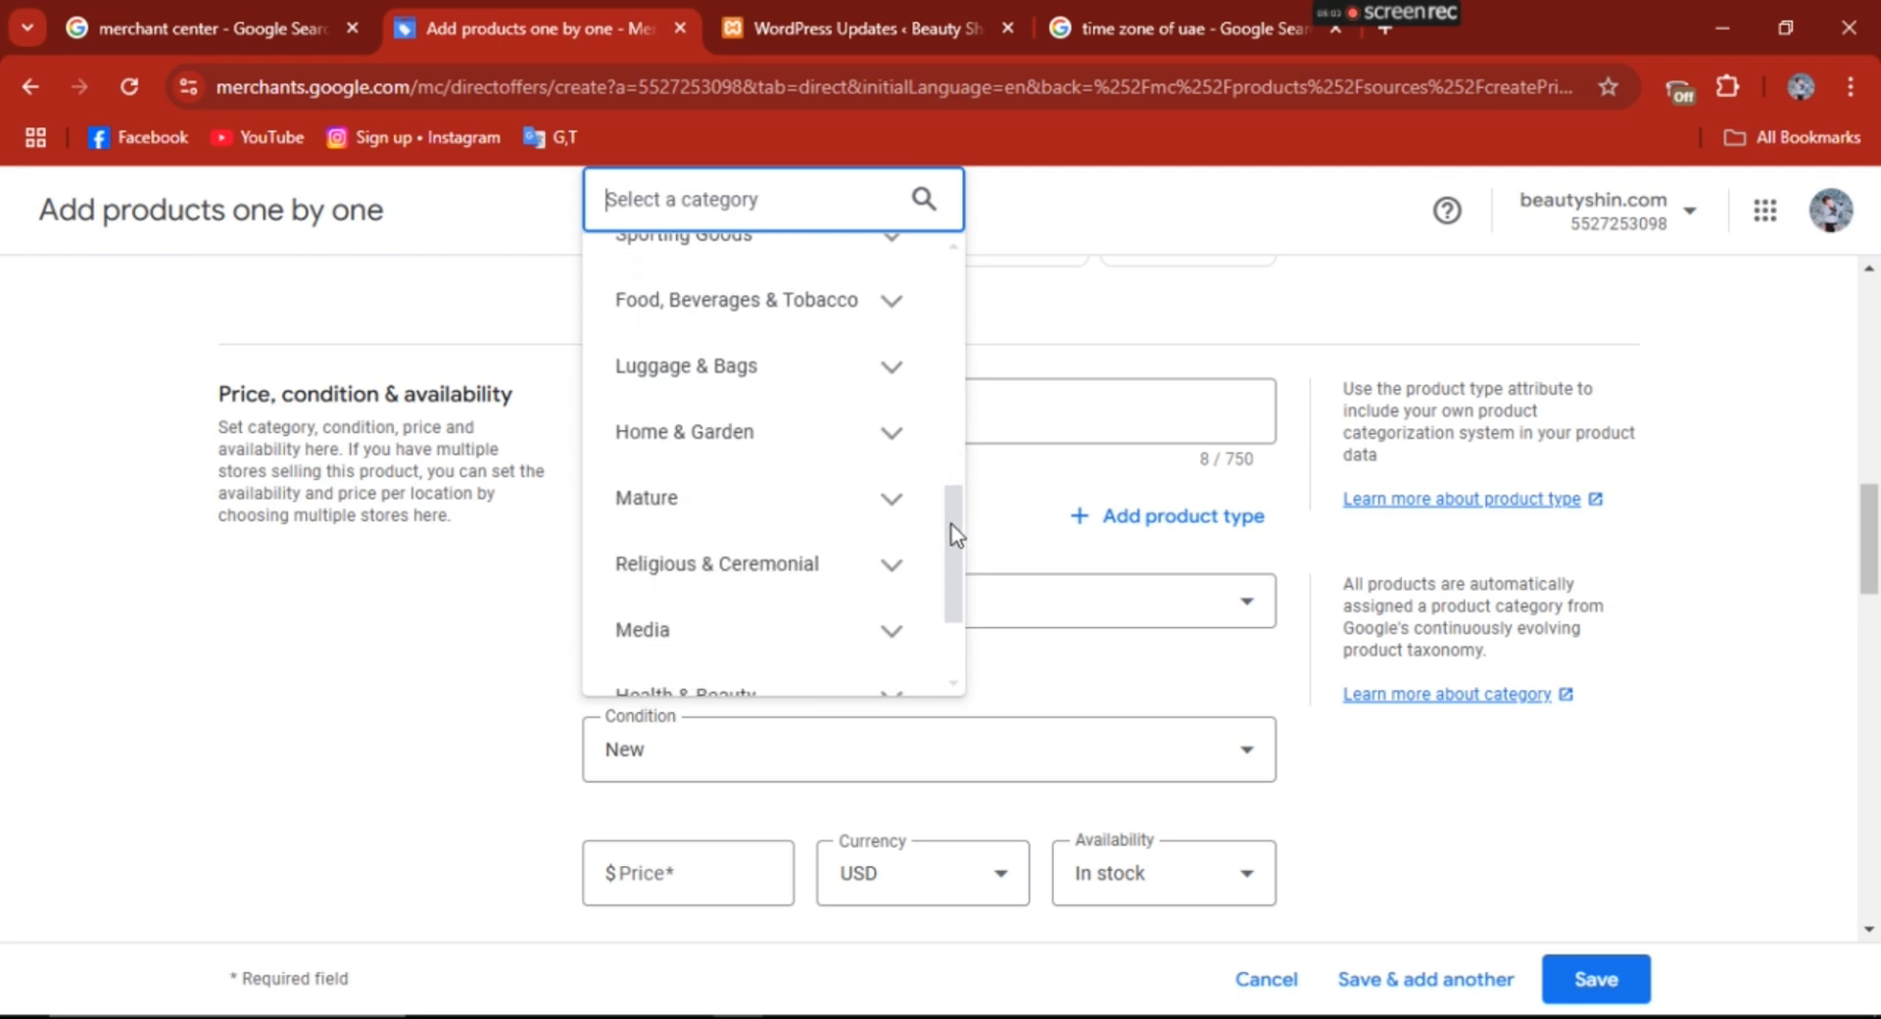
left_click(904, 454)
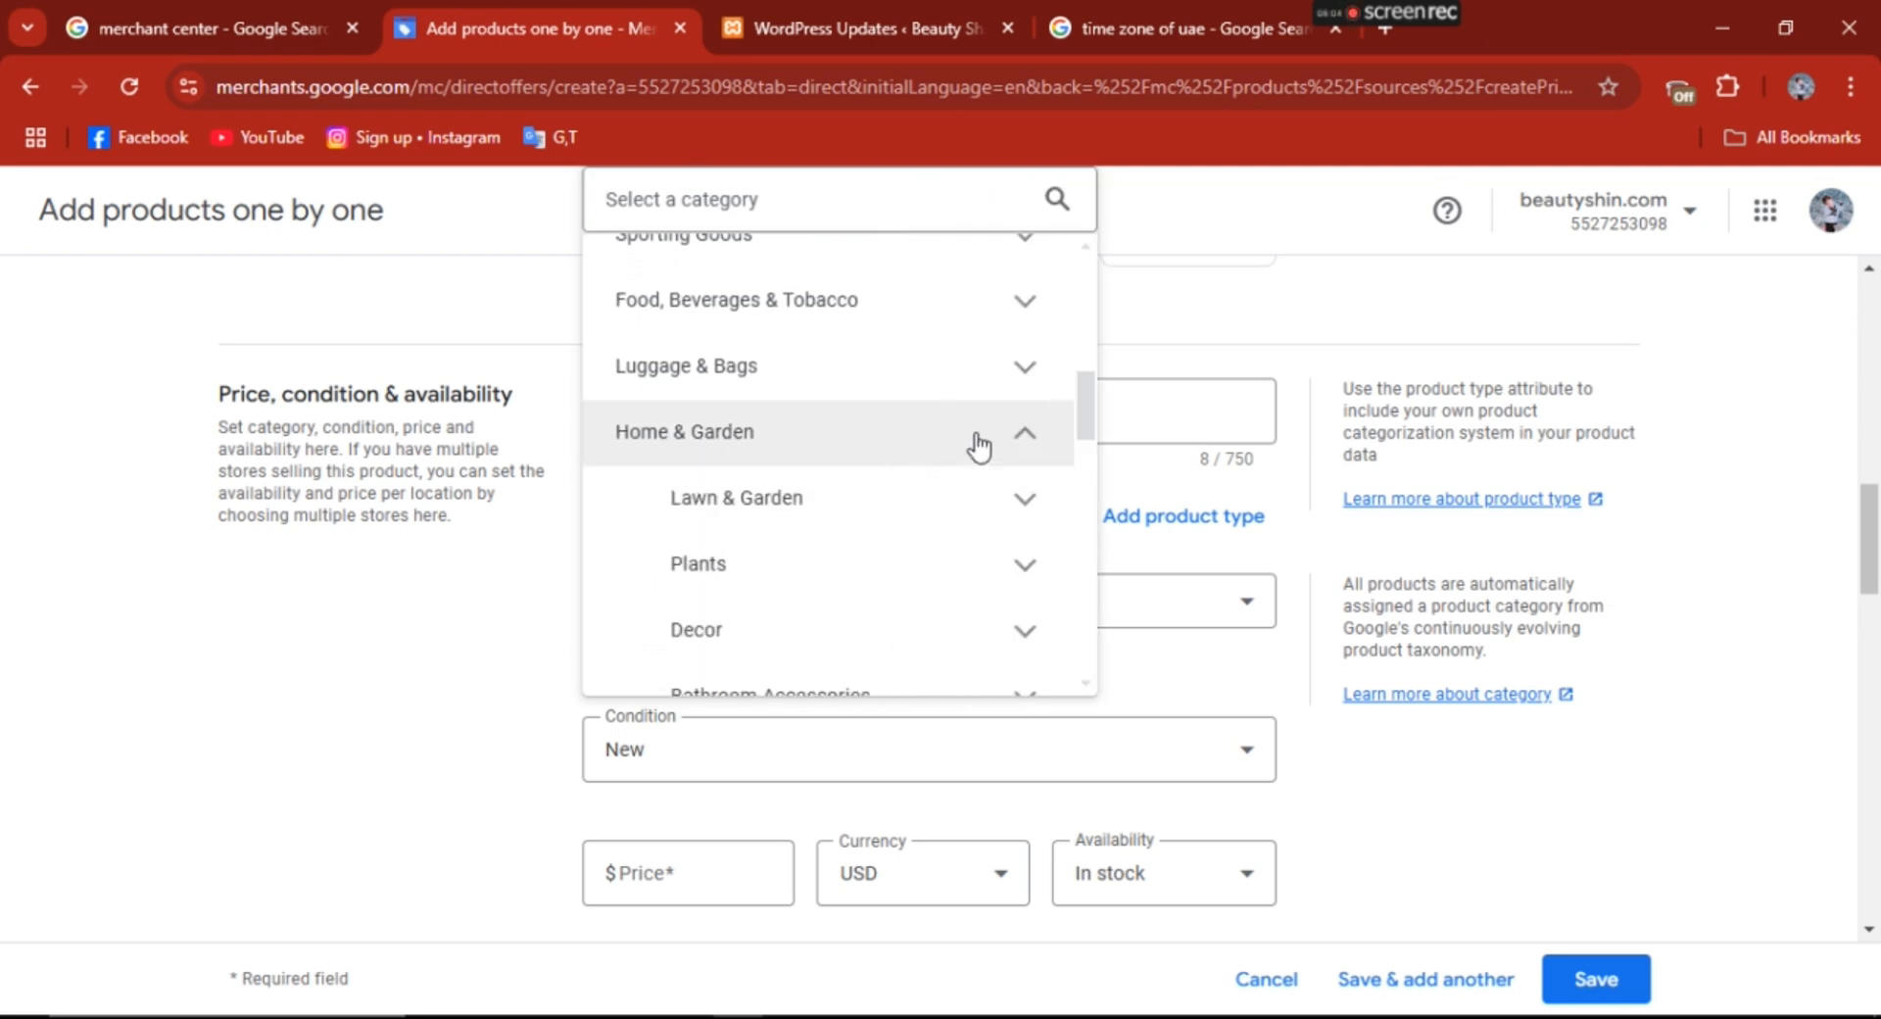
left_click_drag(1081, 418, 1084, 436)
scroll(1084, 436, "down", 2)
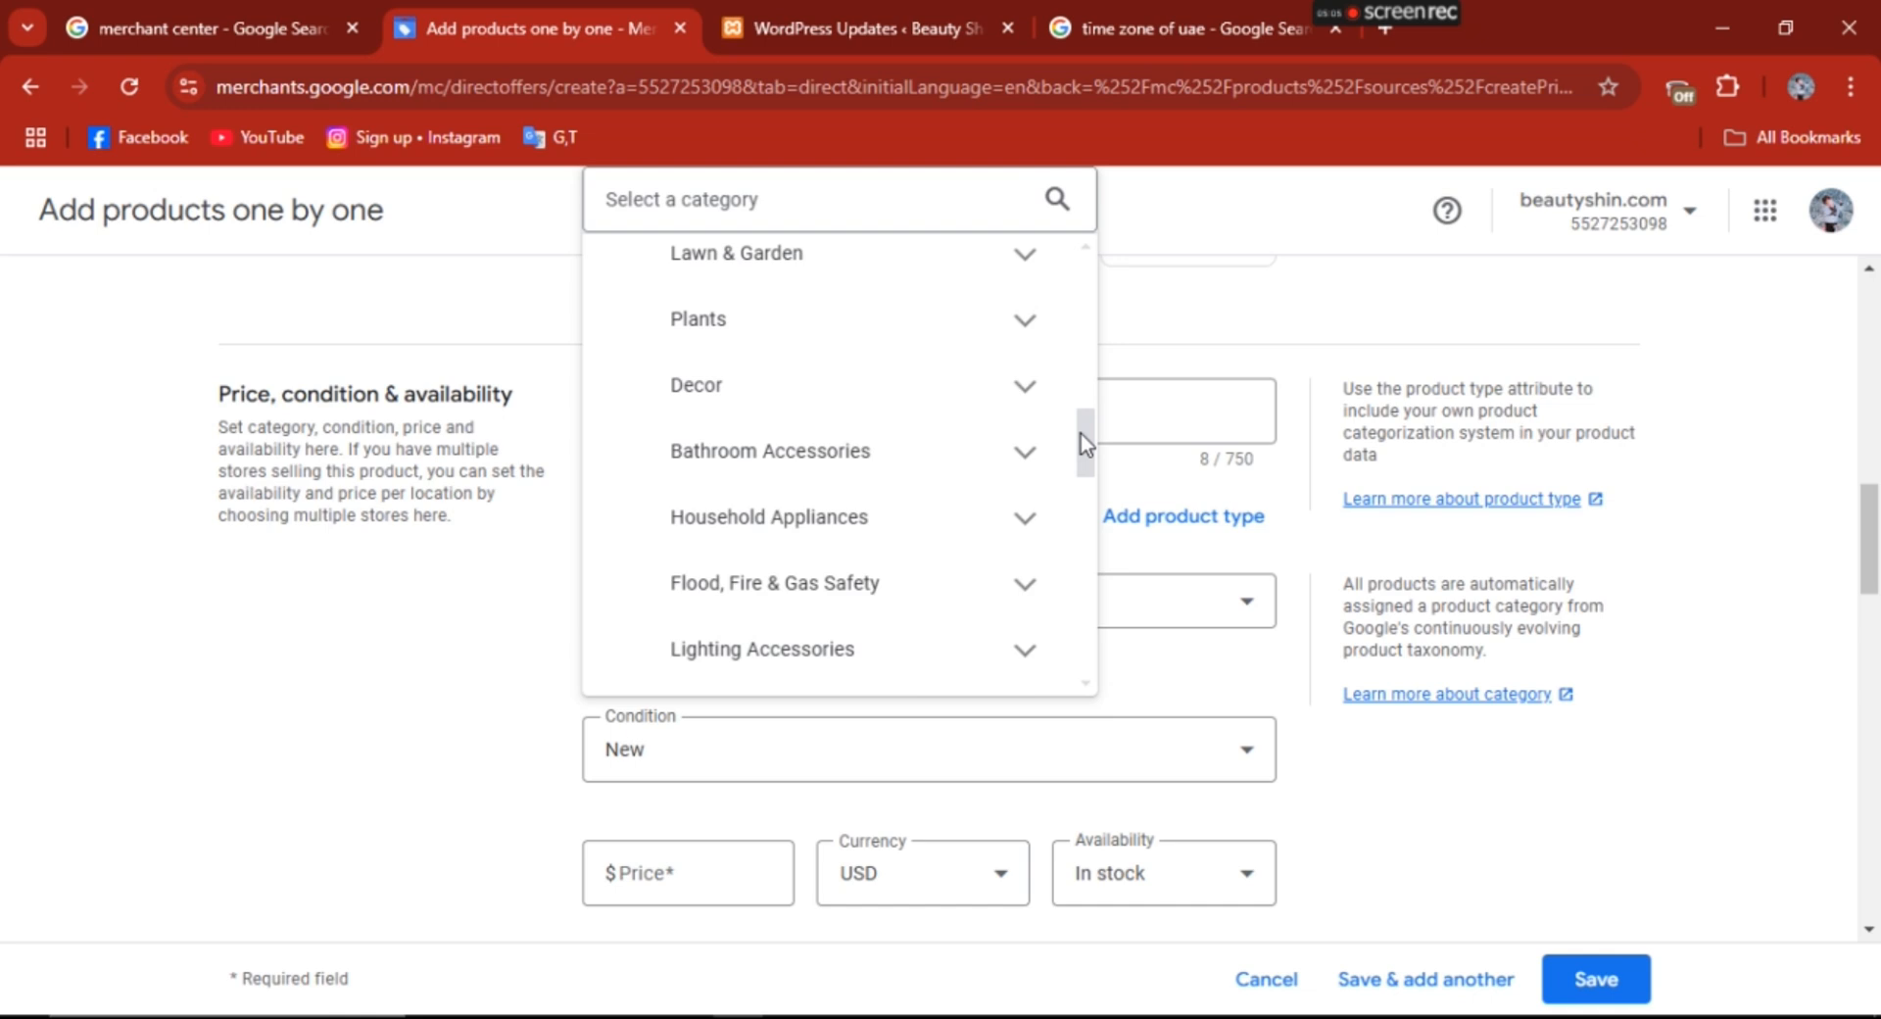
left_click(714, 411)
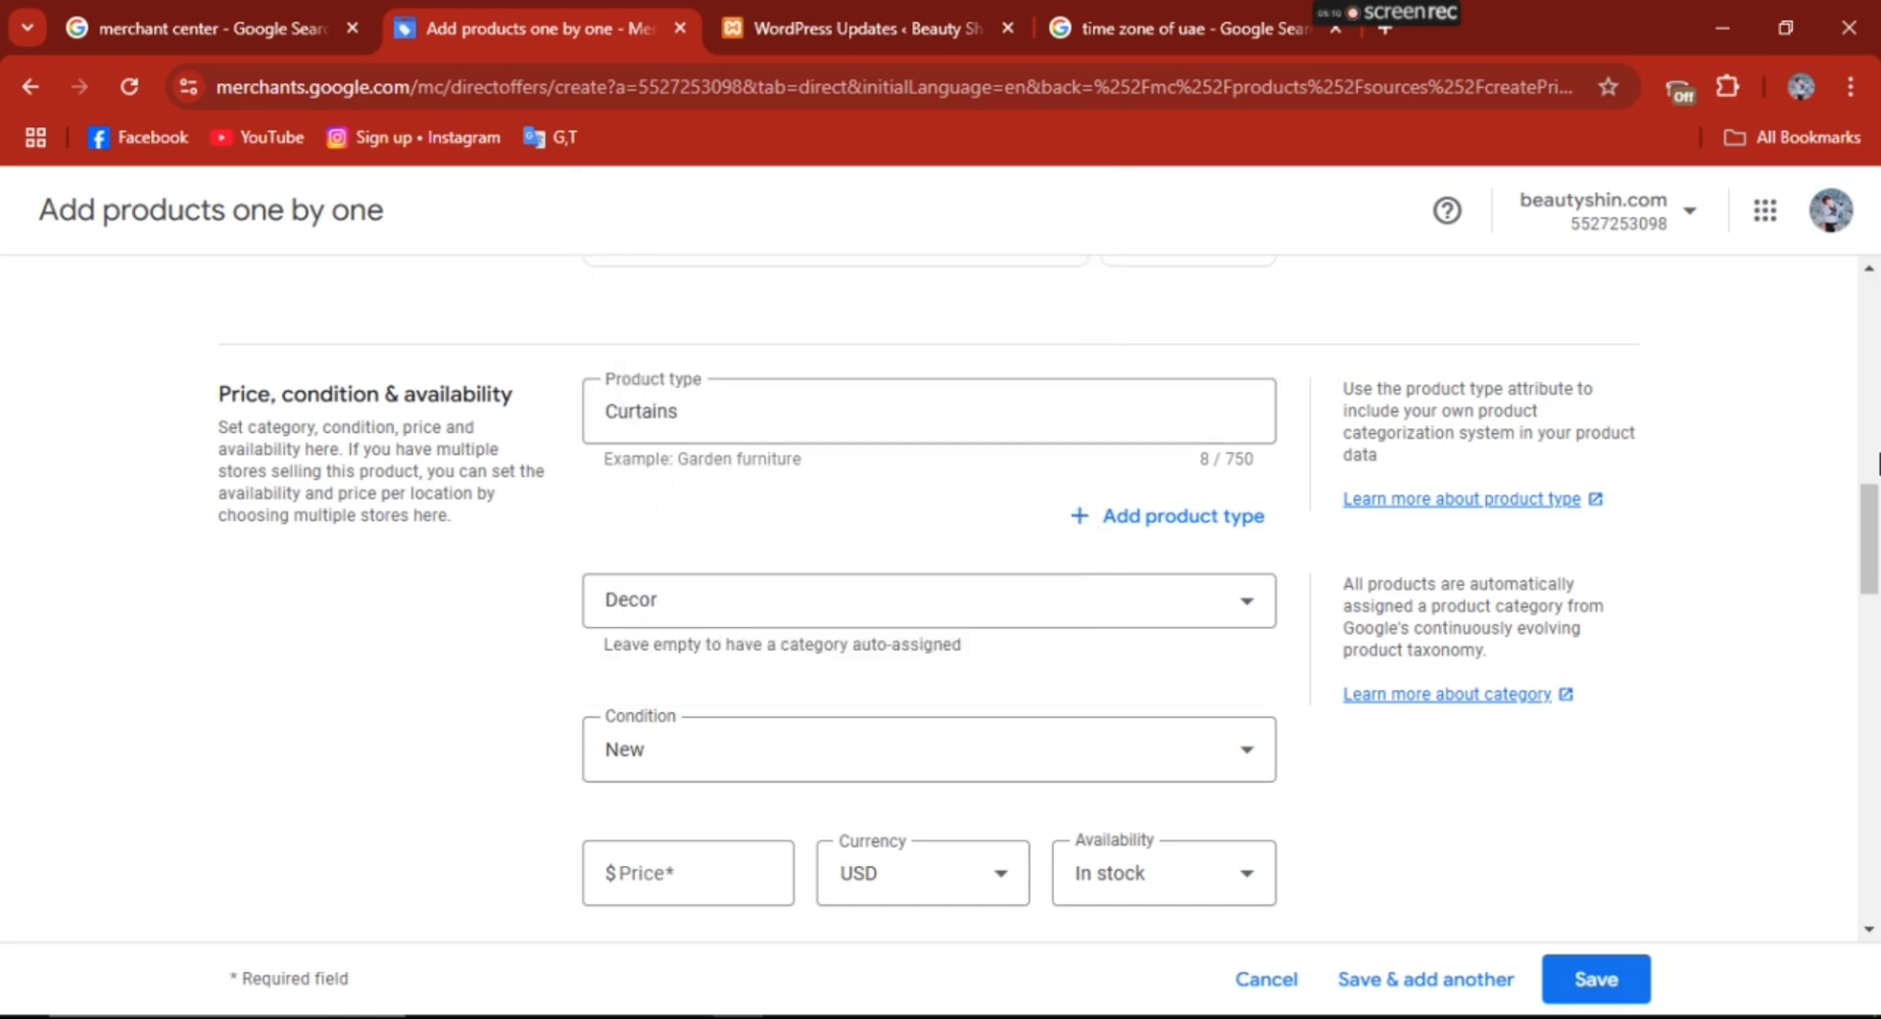
- Review the product condition options and select New
scroll(1876, 529, "down", 3)
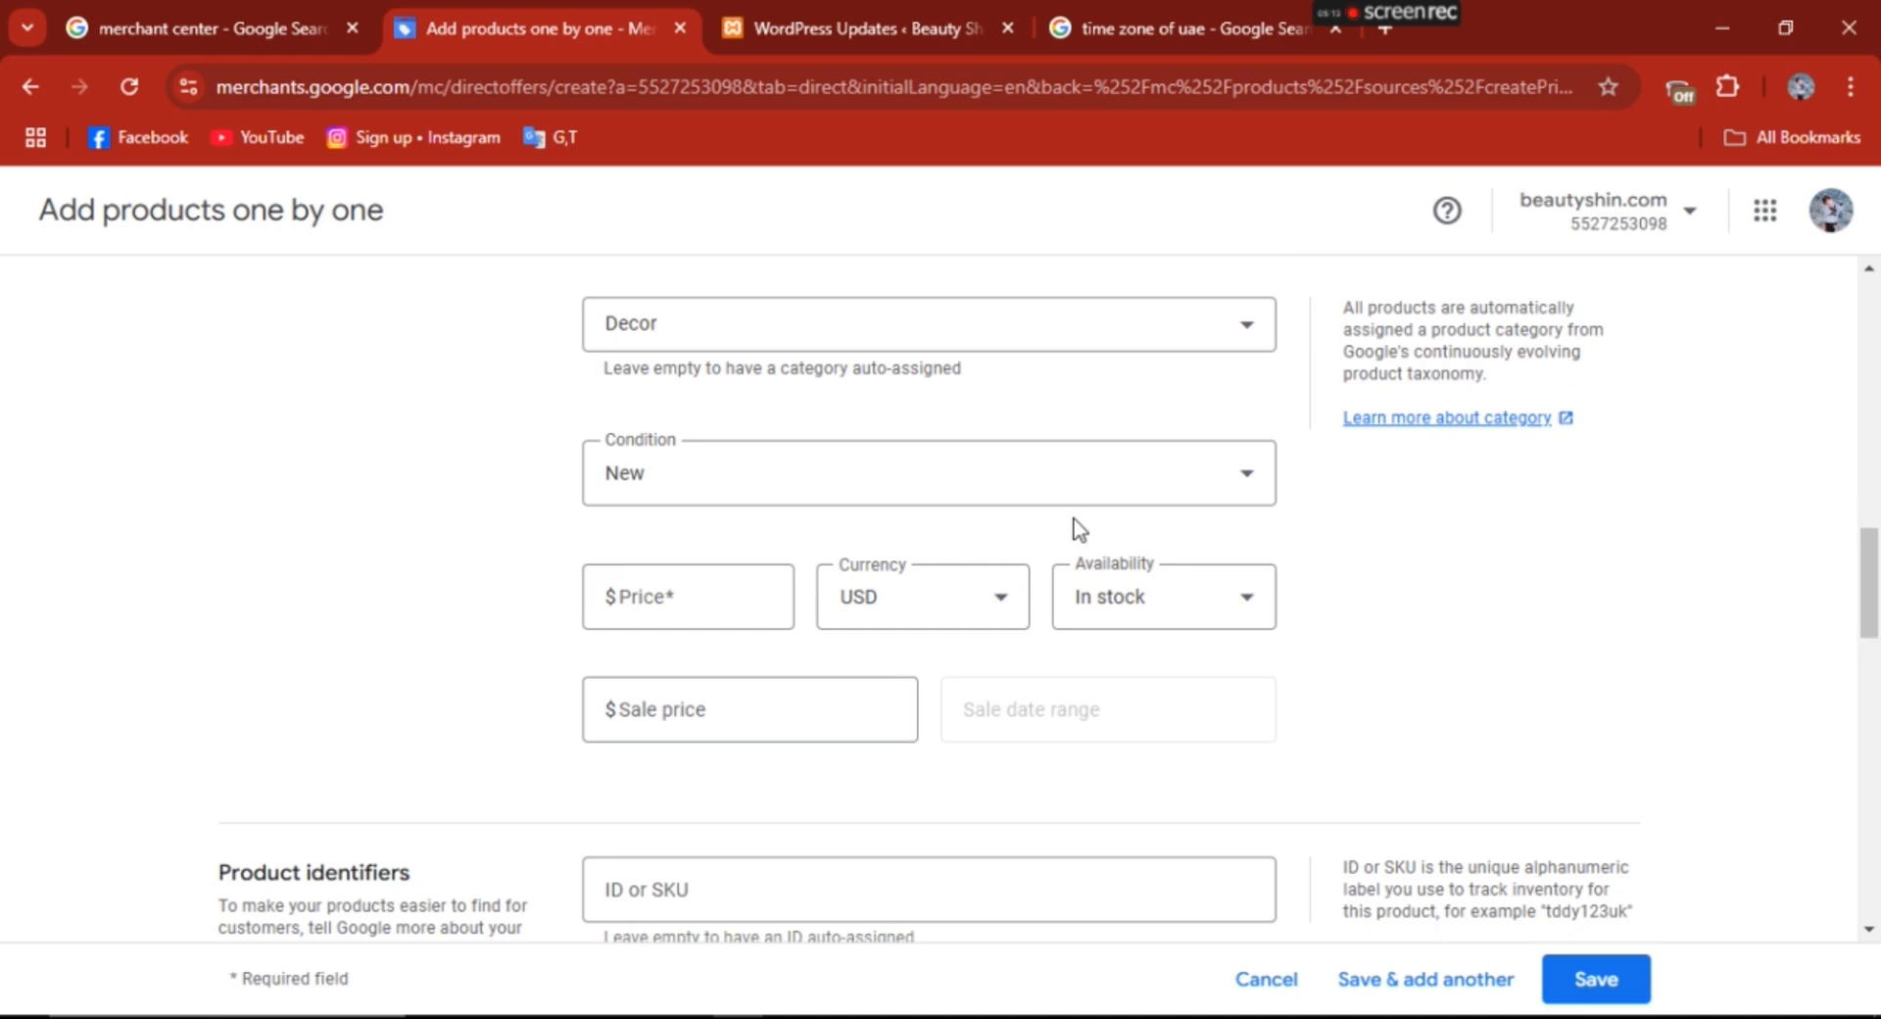
left_click(1146, 490)
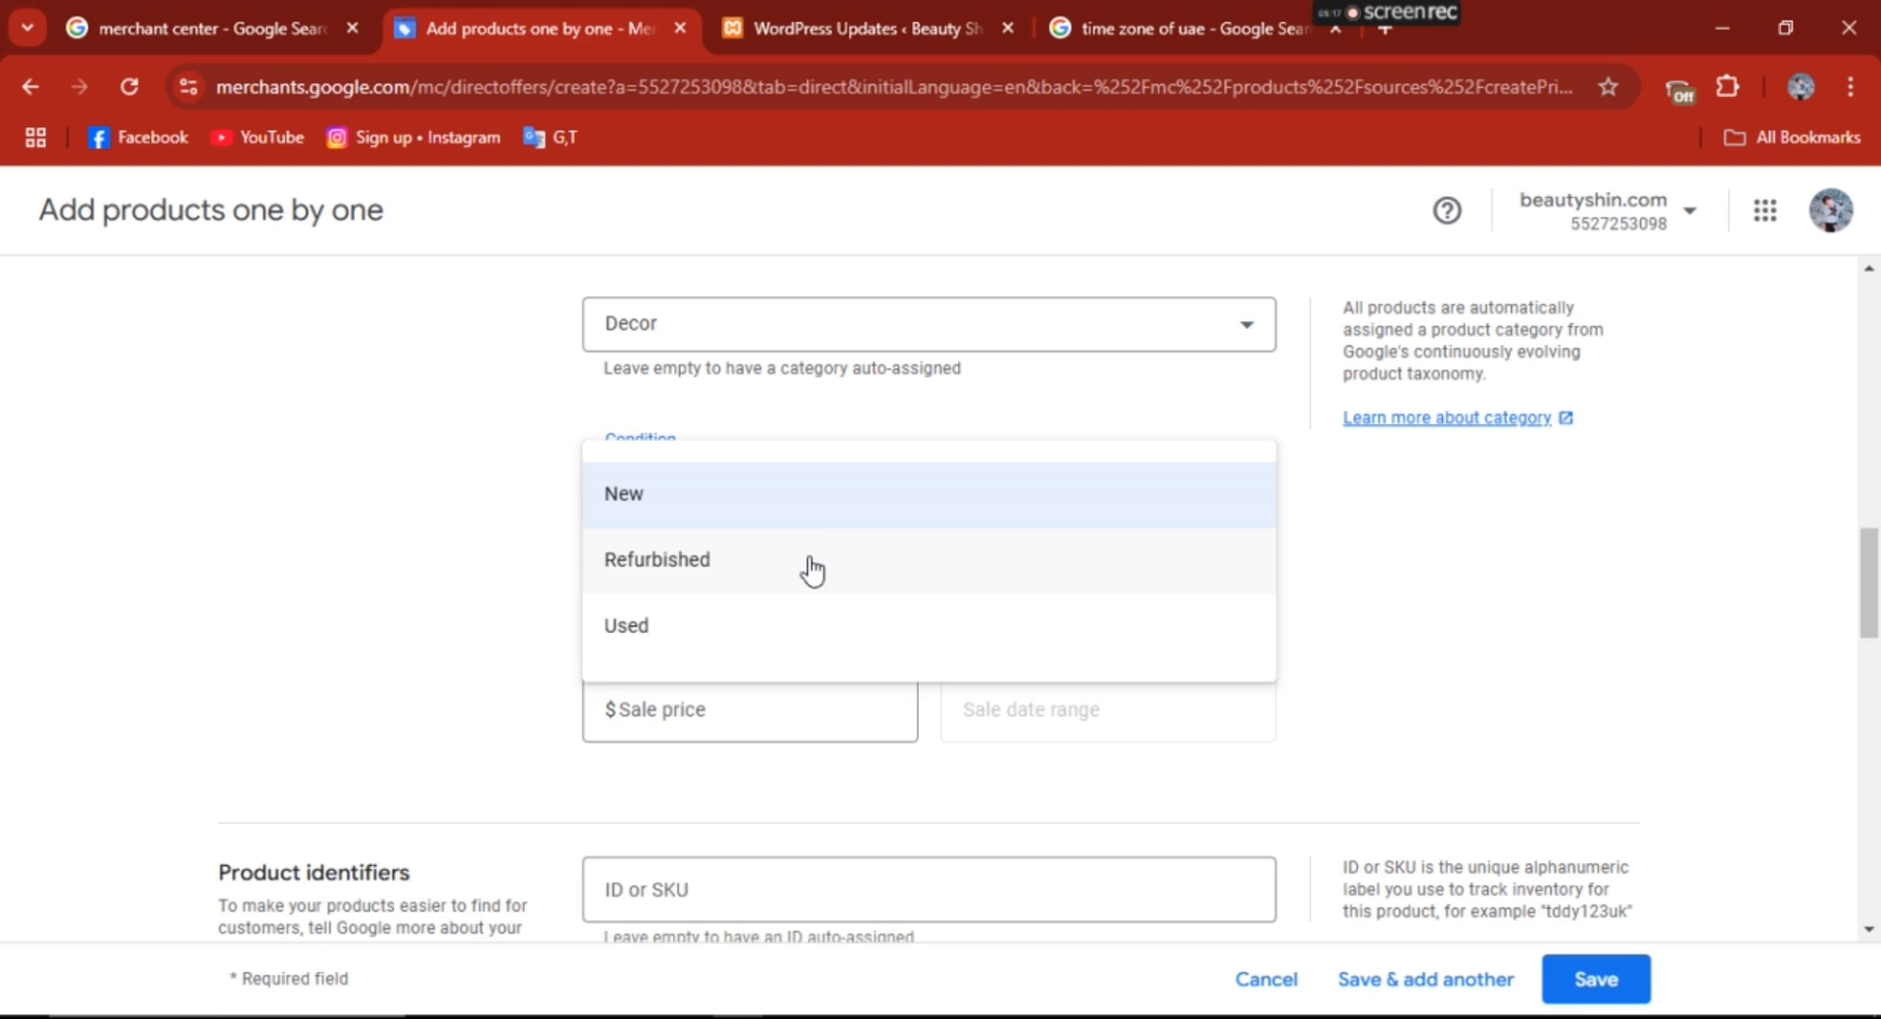
left_click(1419, 597)
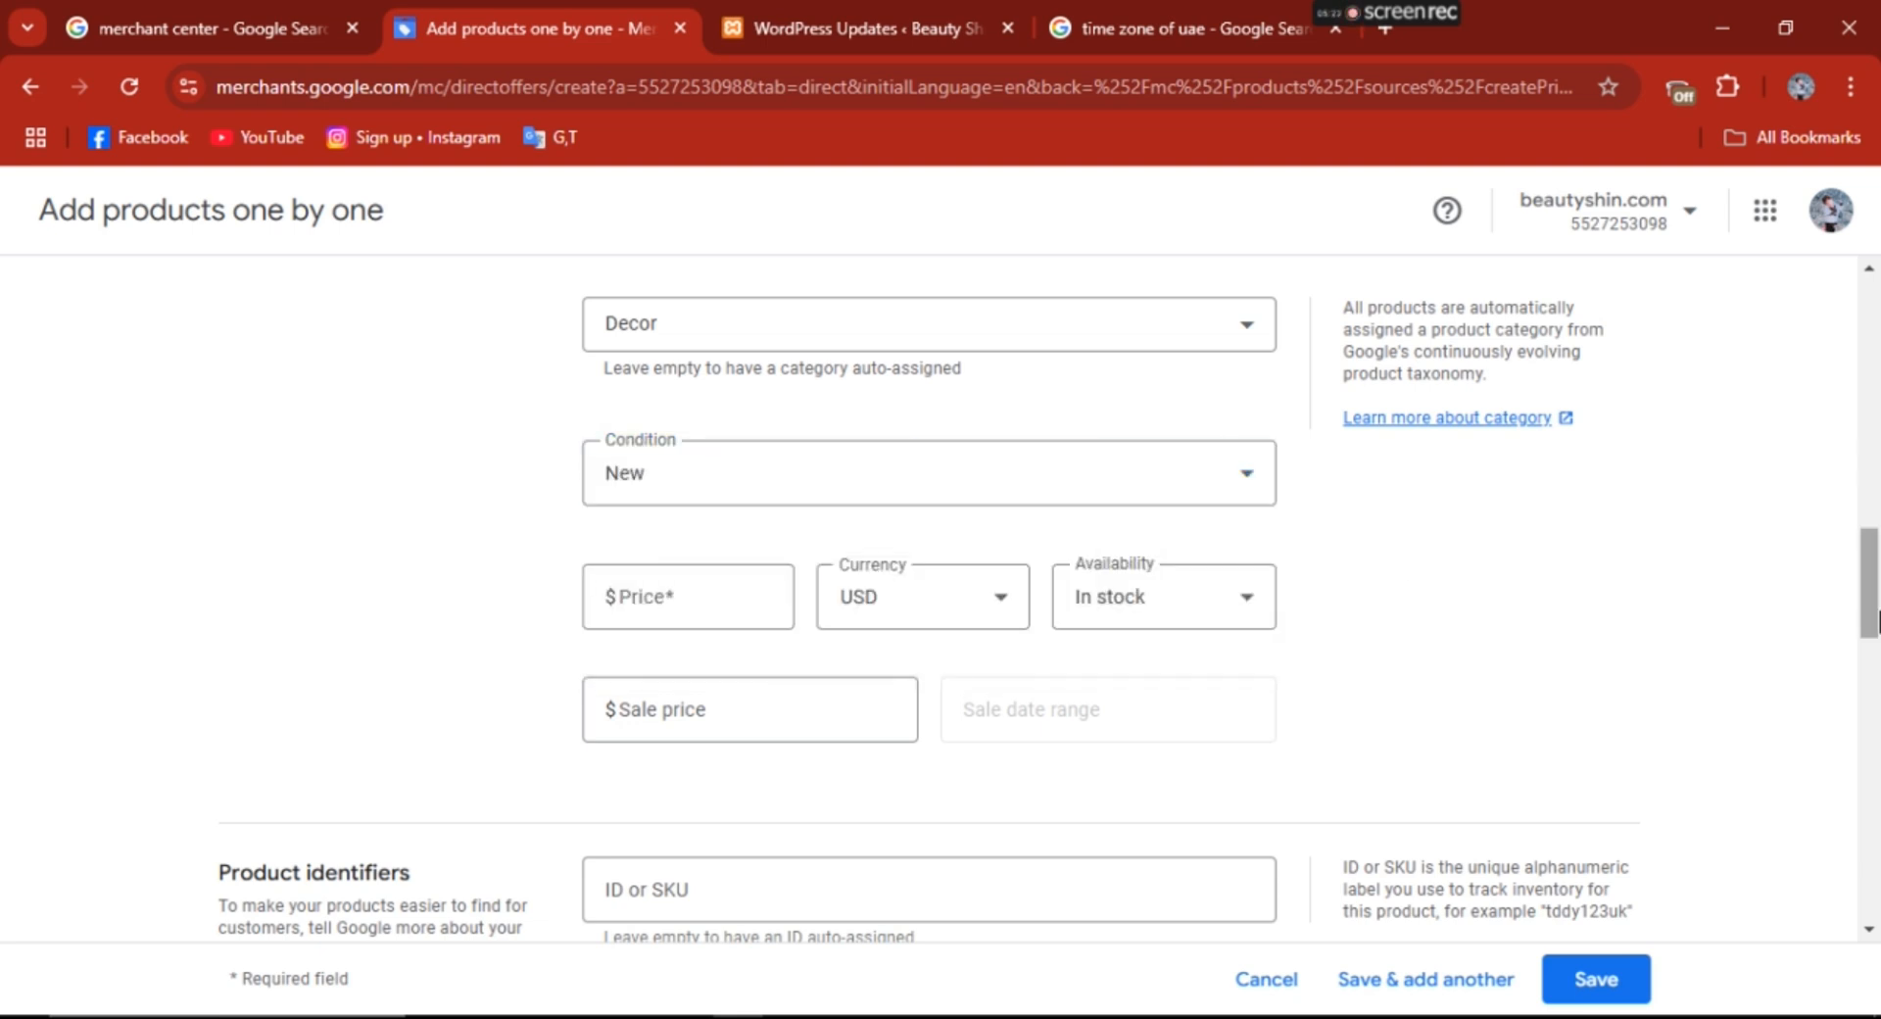
left_click_drag(1873, 588, 1873, 595)
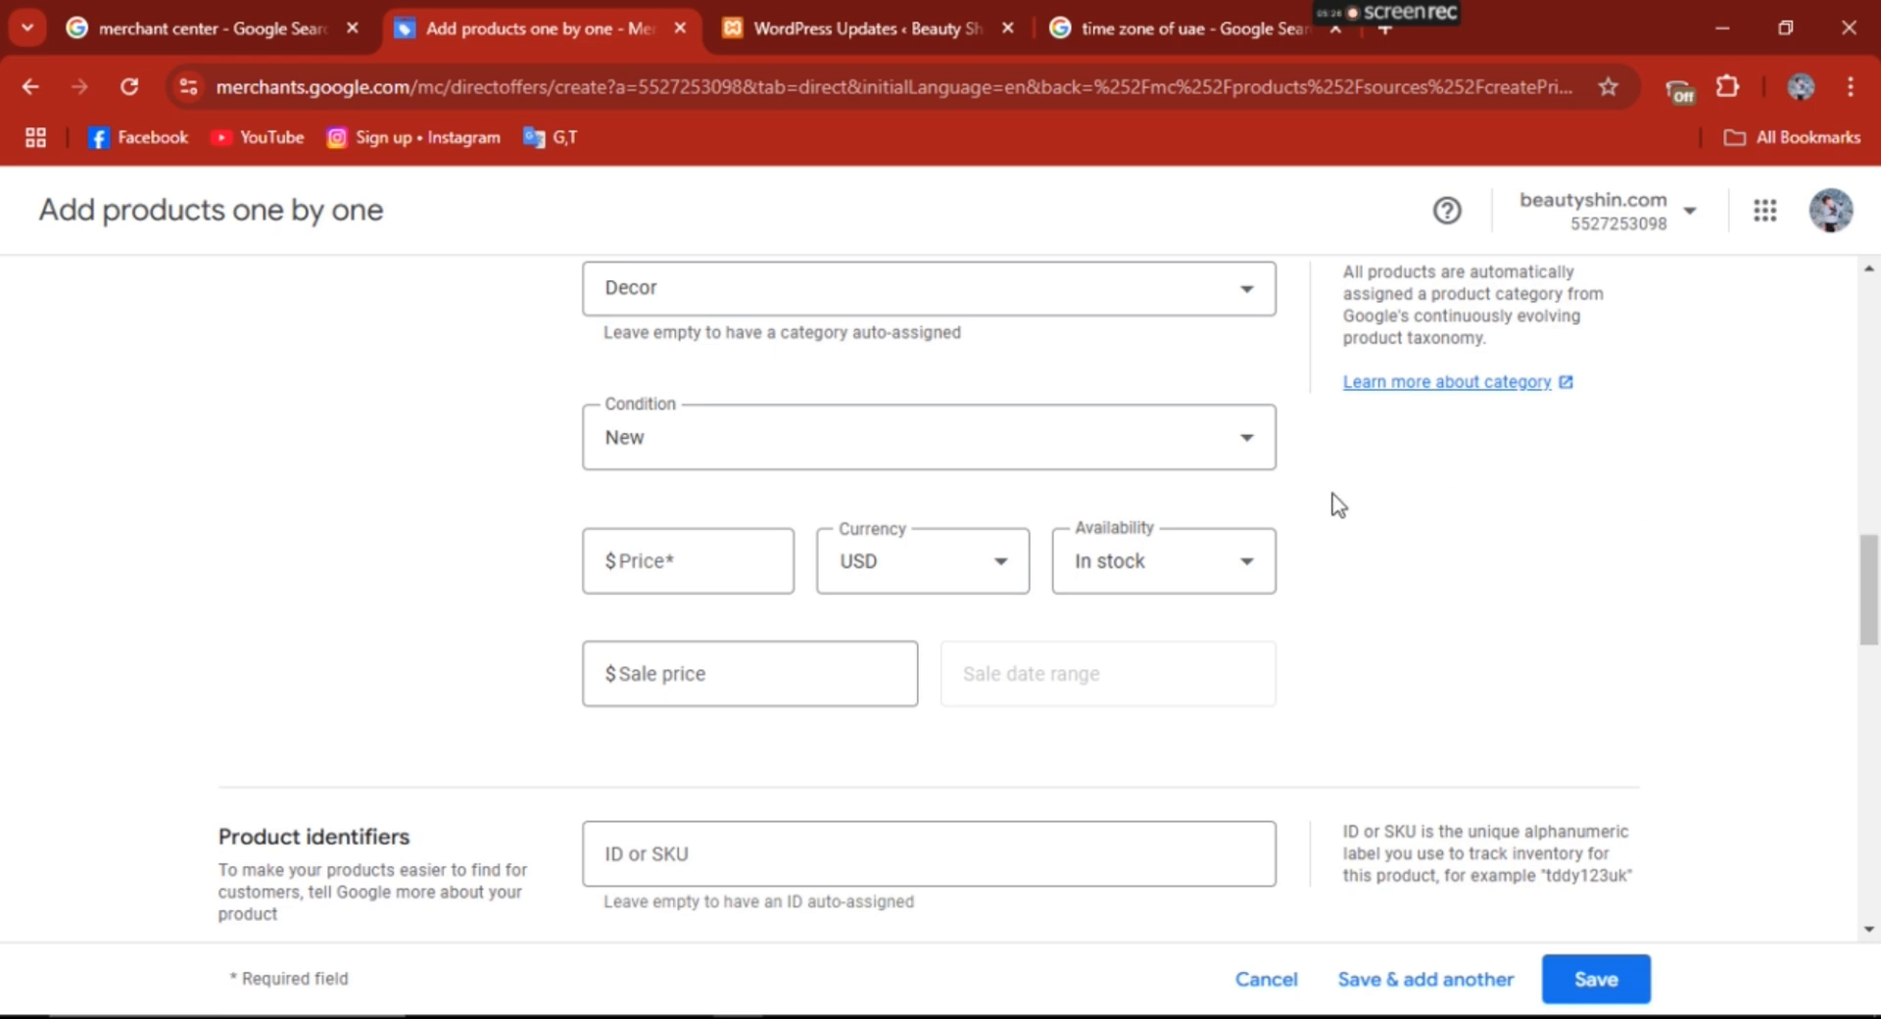
left_click(1163, 441)
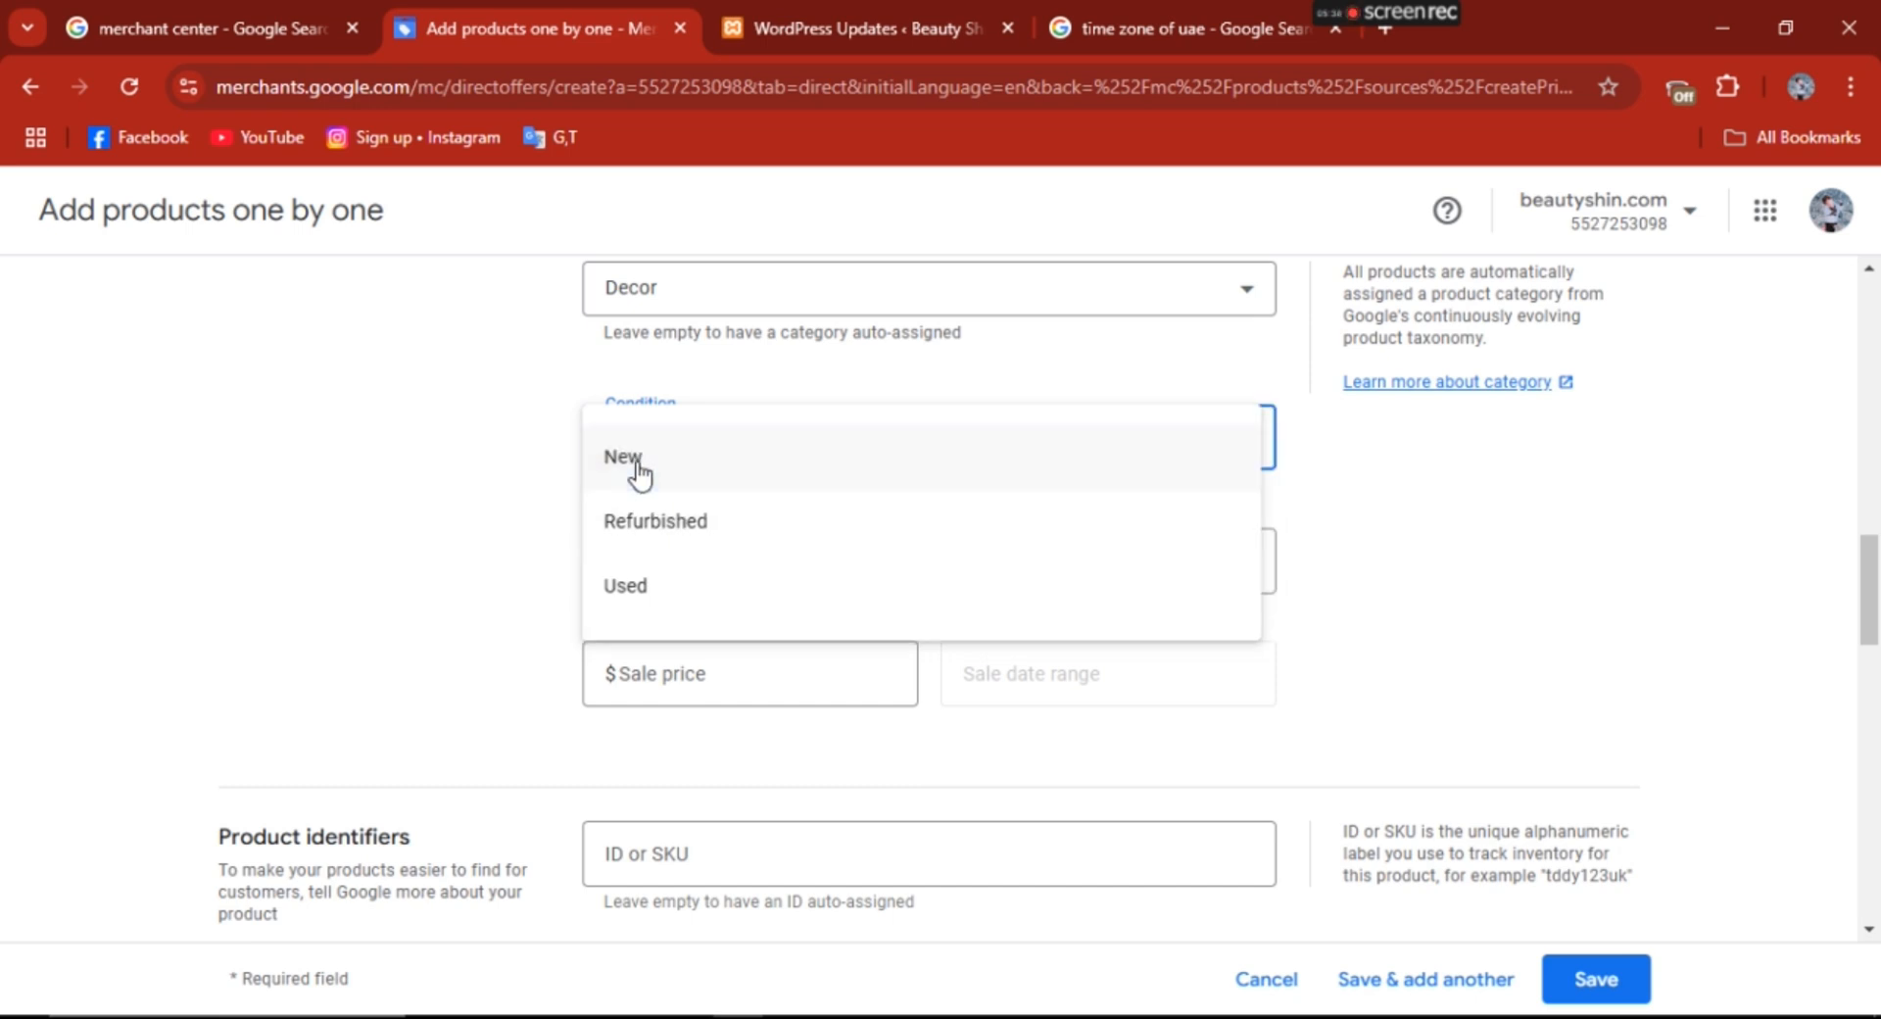
key("Escape")
left_click(841, 443)
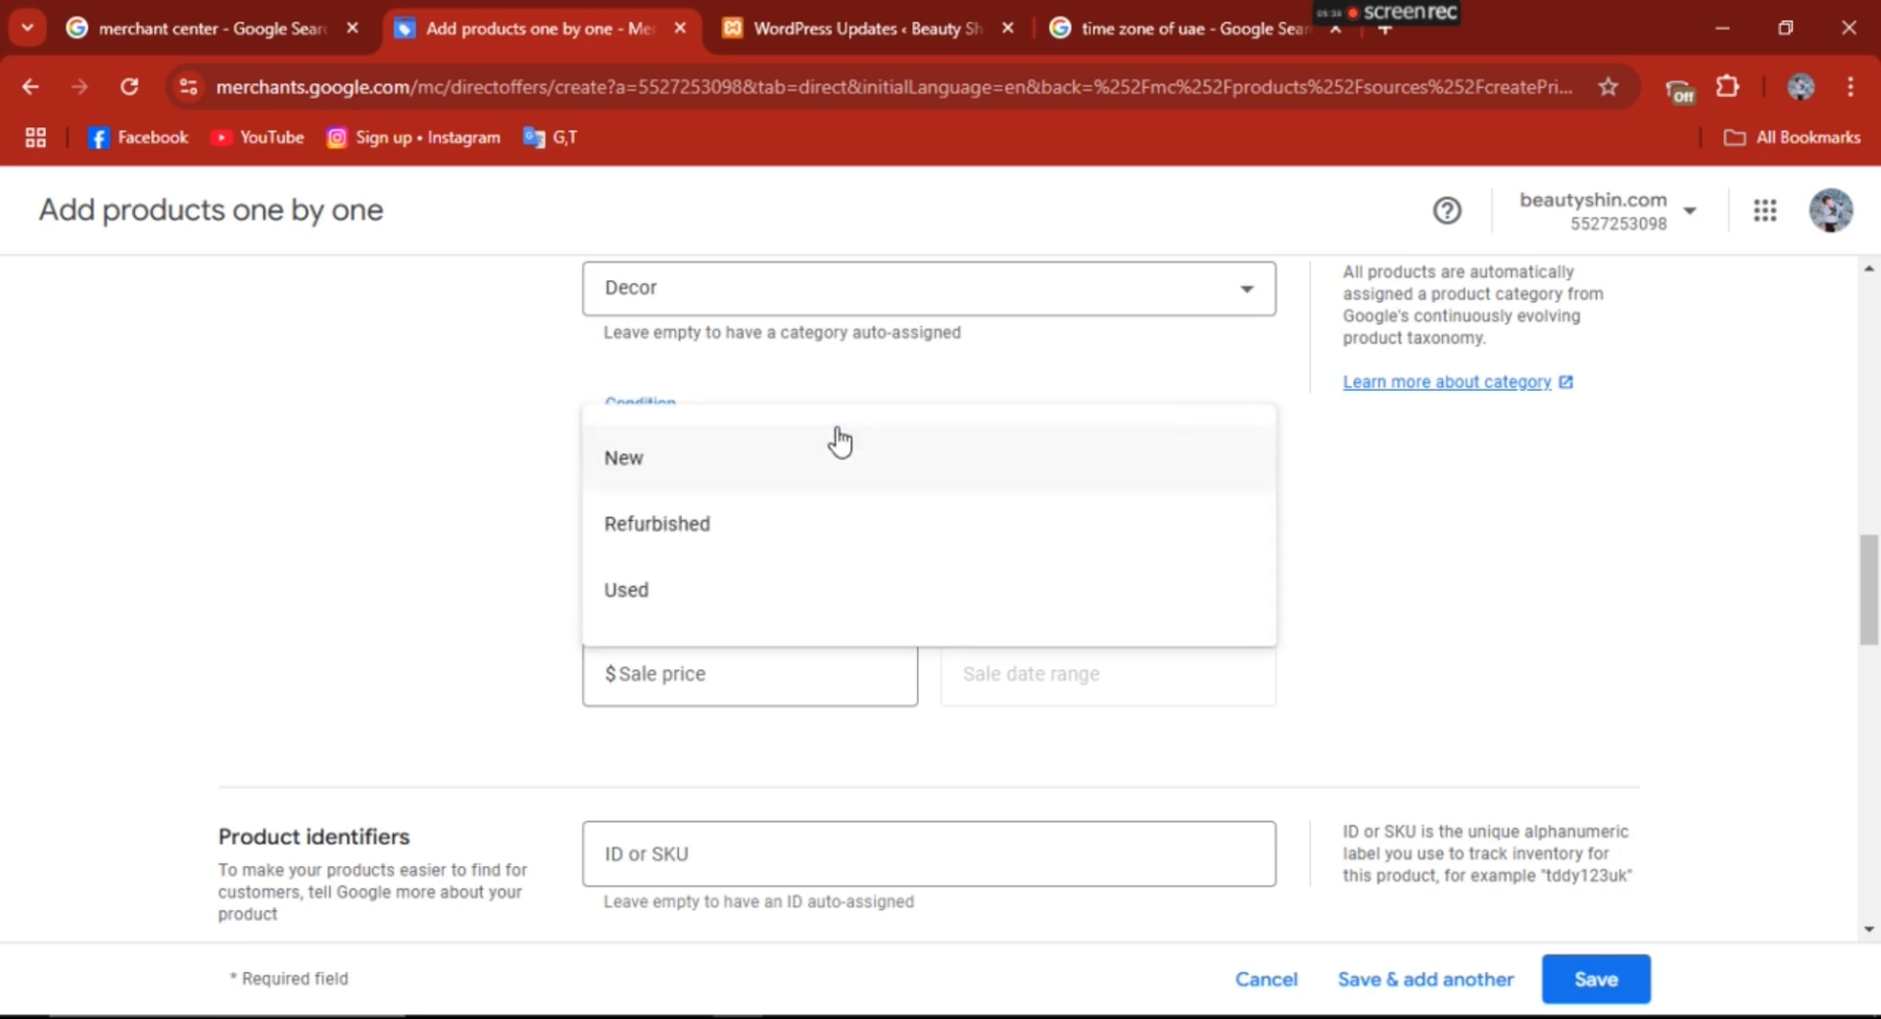
left_click(656, 472)
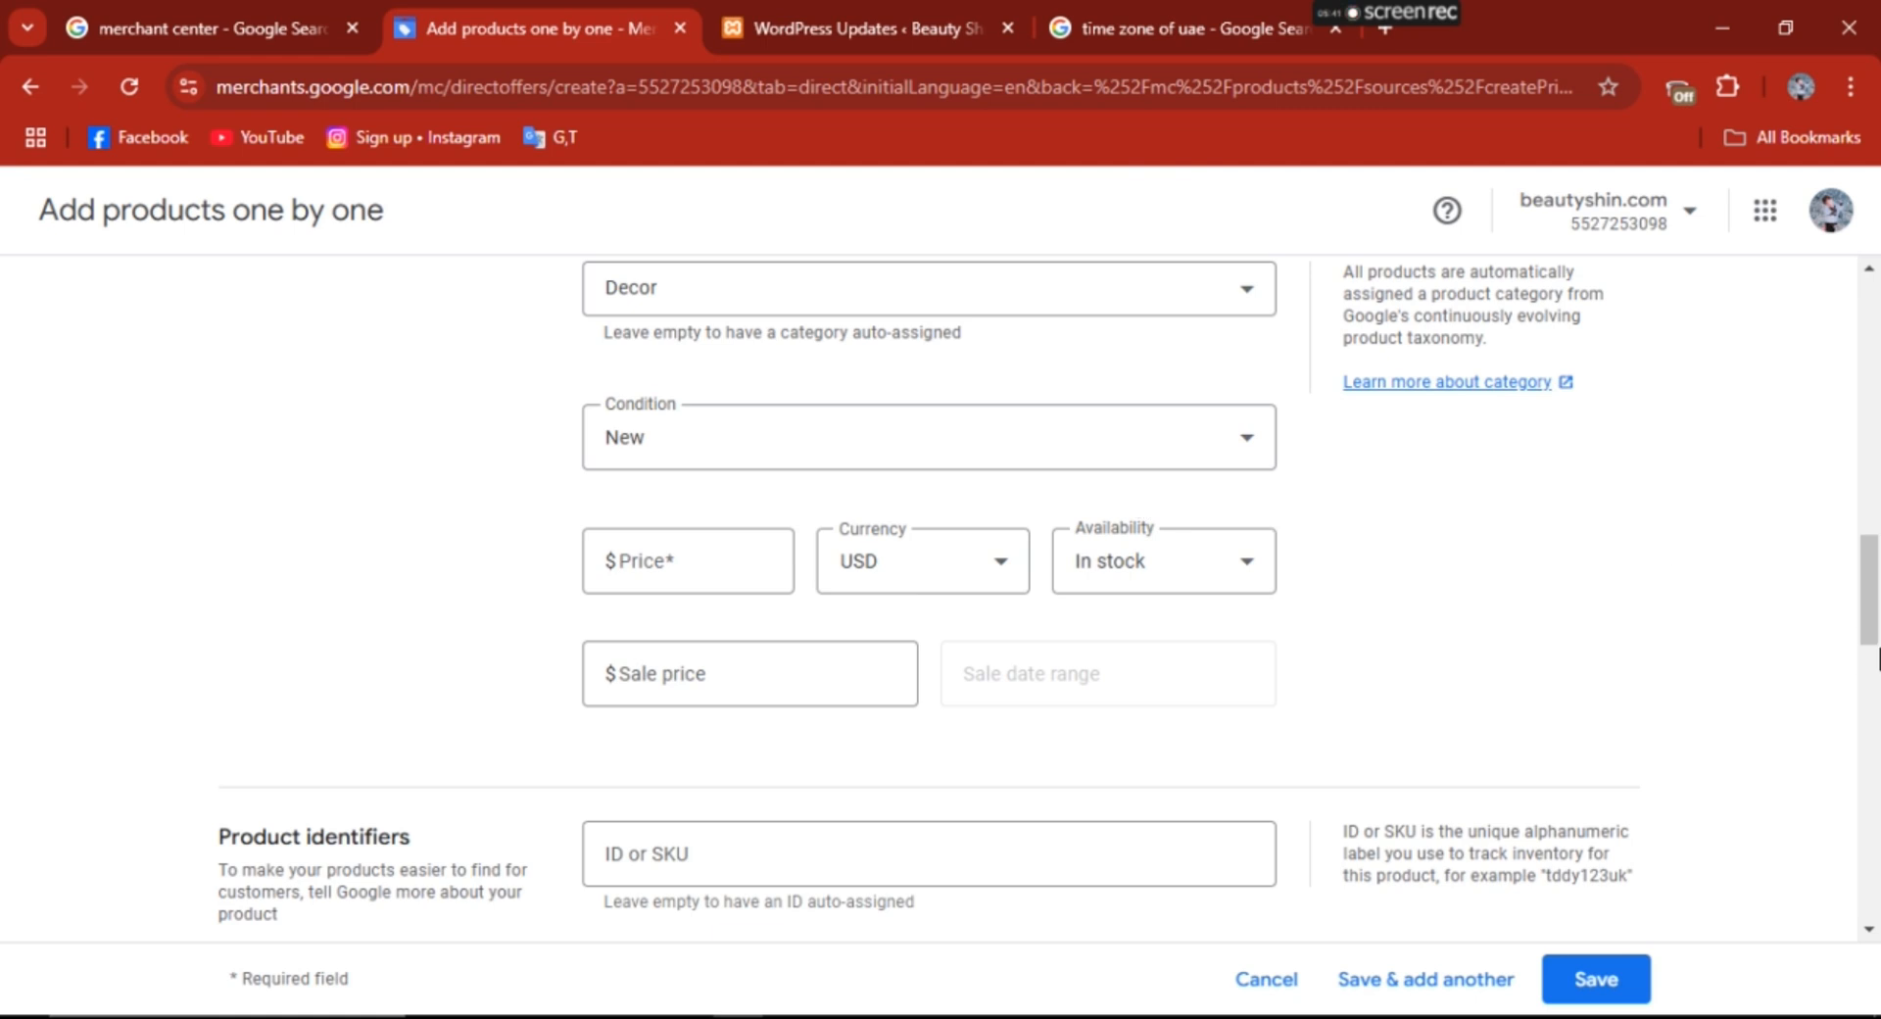
- Enter a product price of 2000 and set the currency to AED
scroll(1871, 656, "down", 1)
left_click(671, 511)
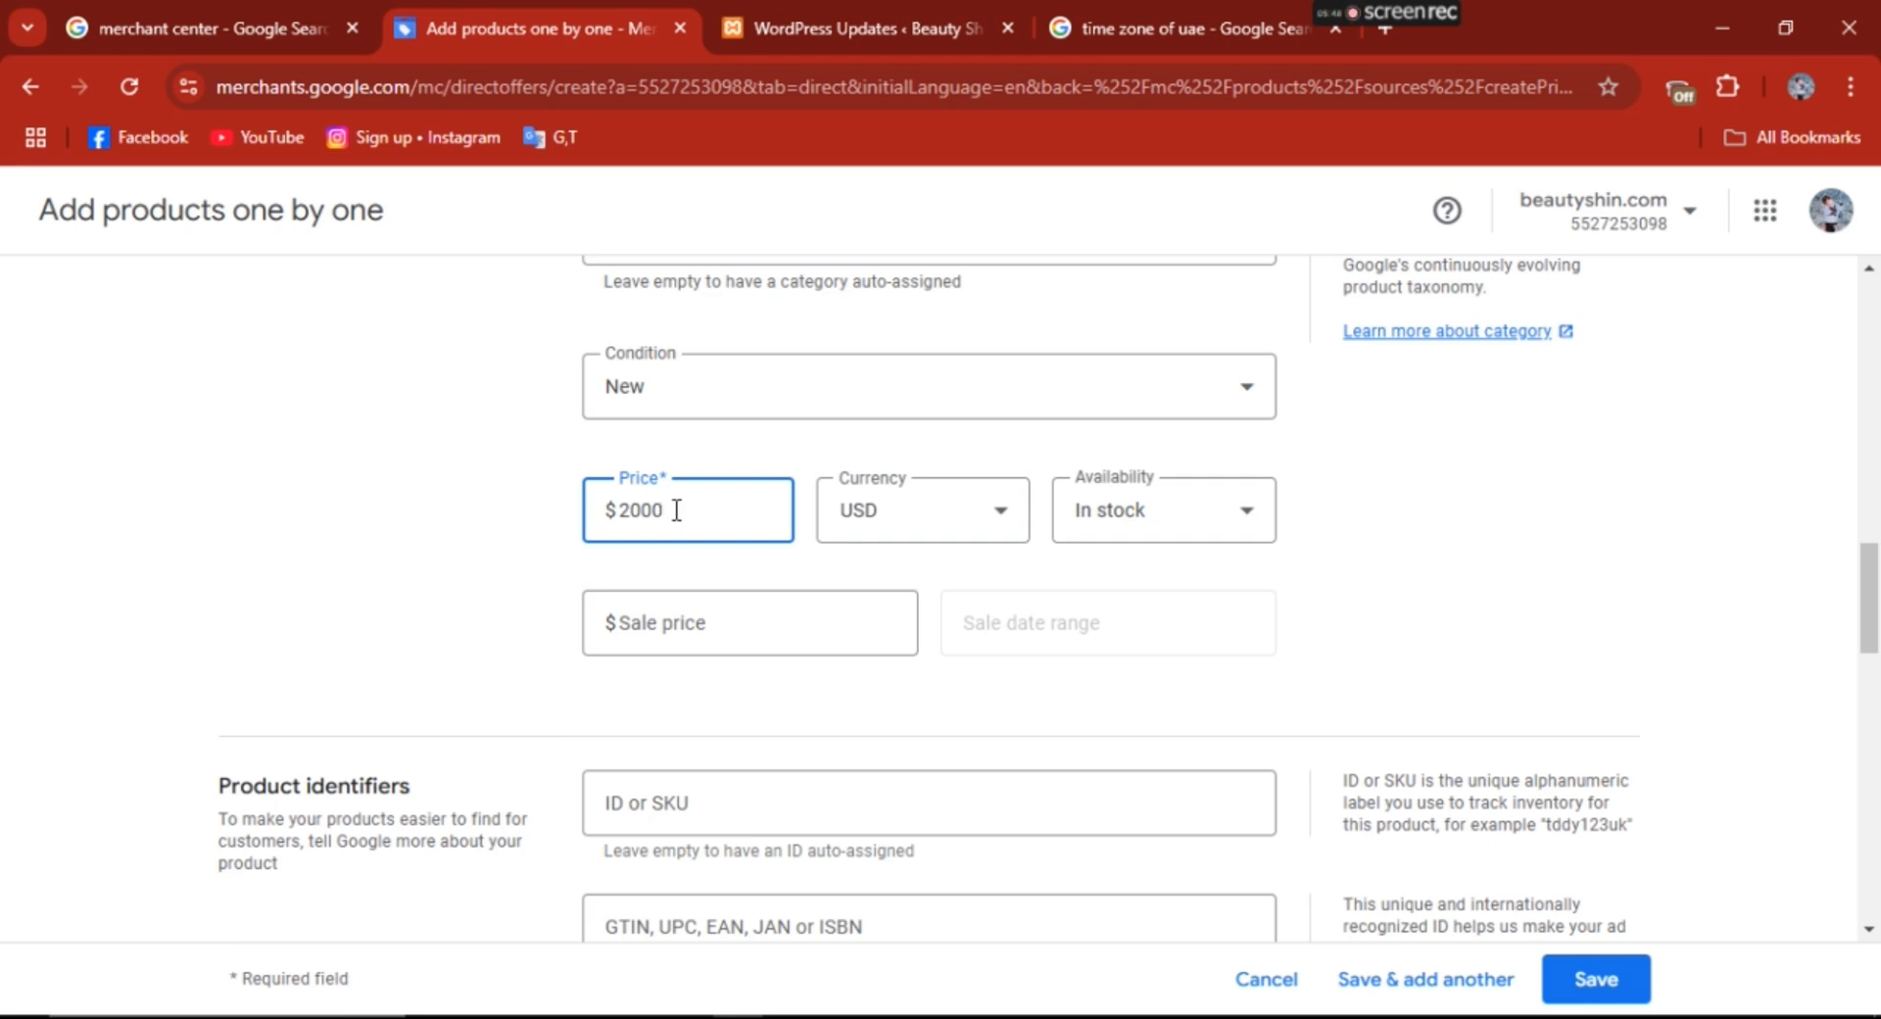
left_click(952, 527)
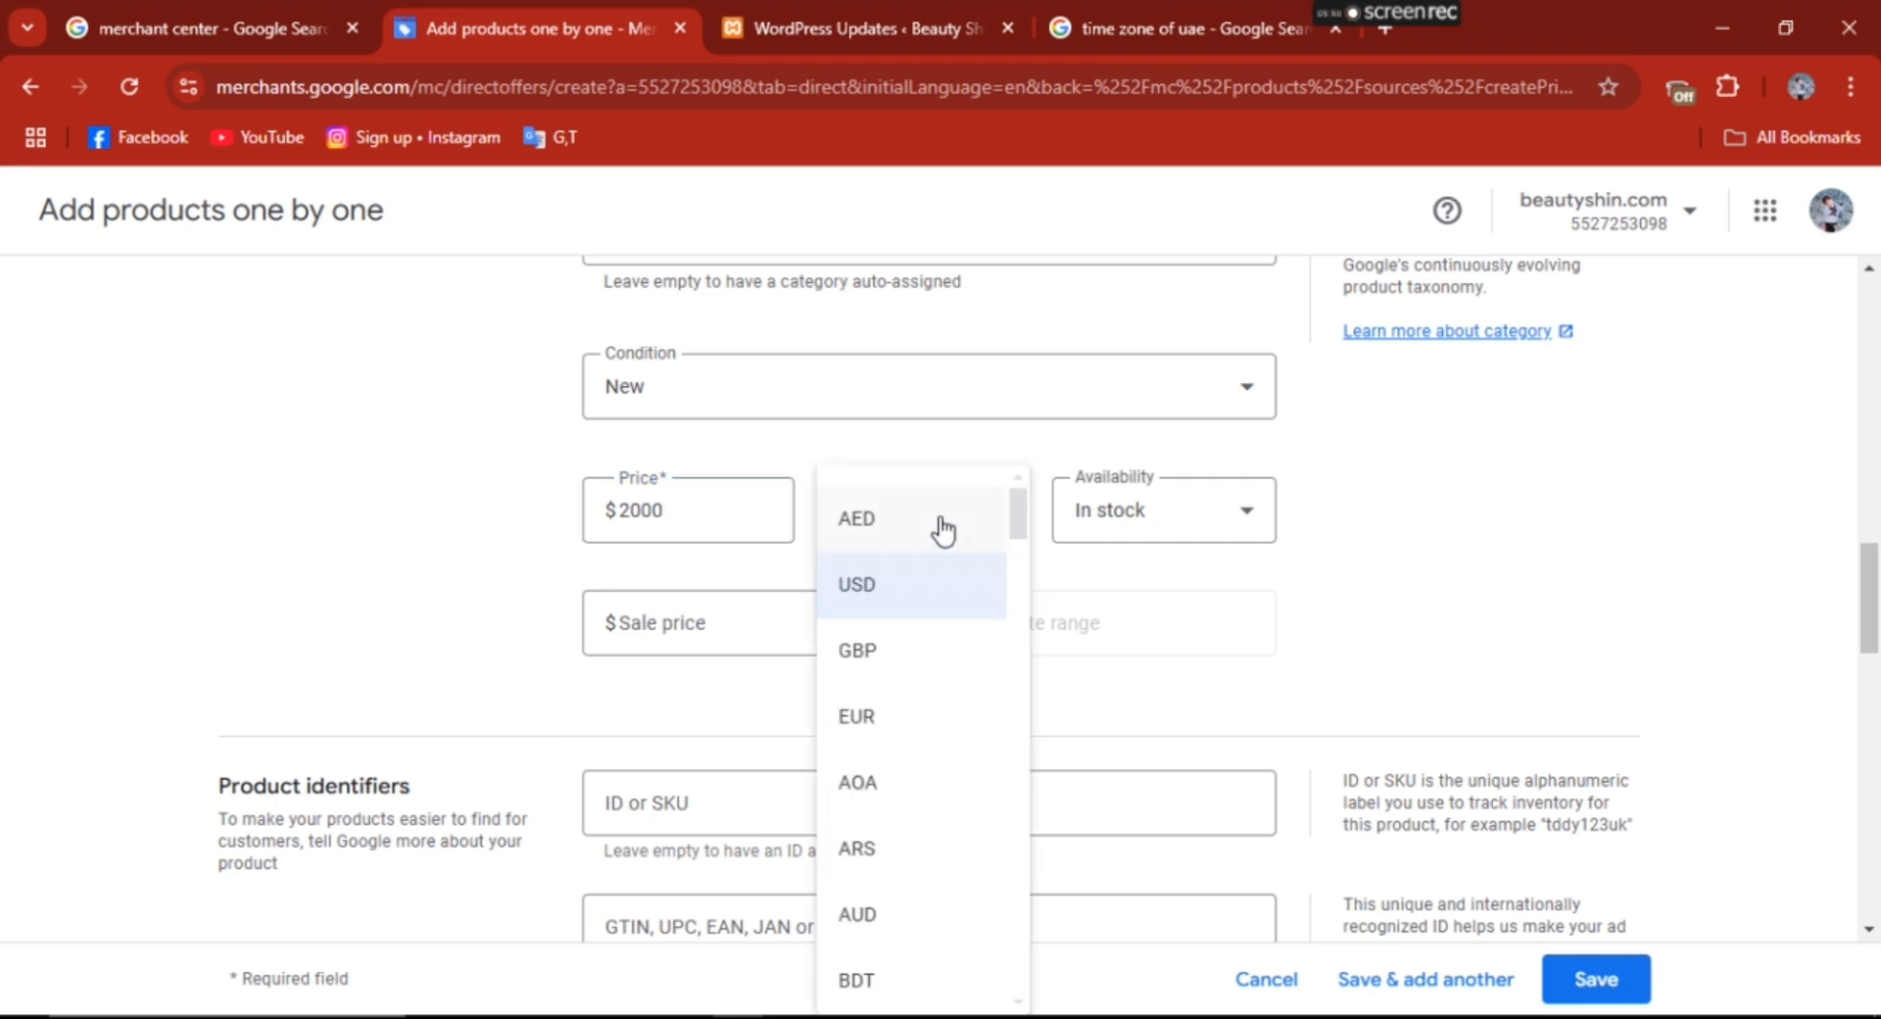
left_click(944, 529)
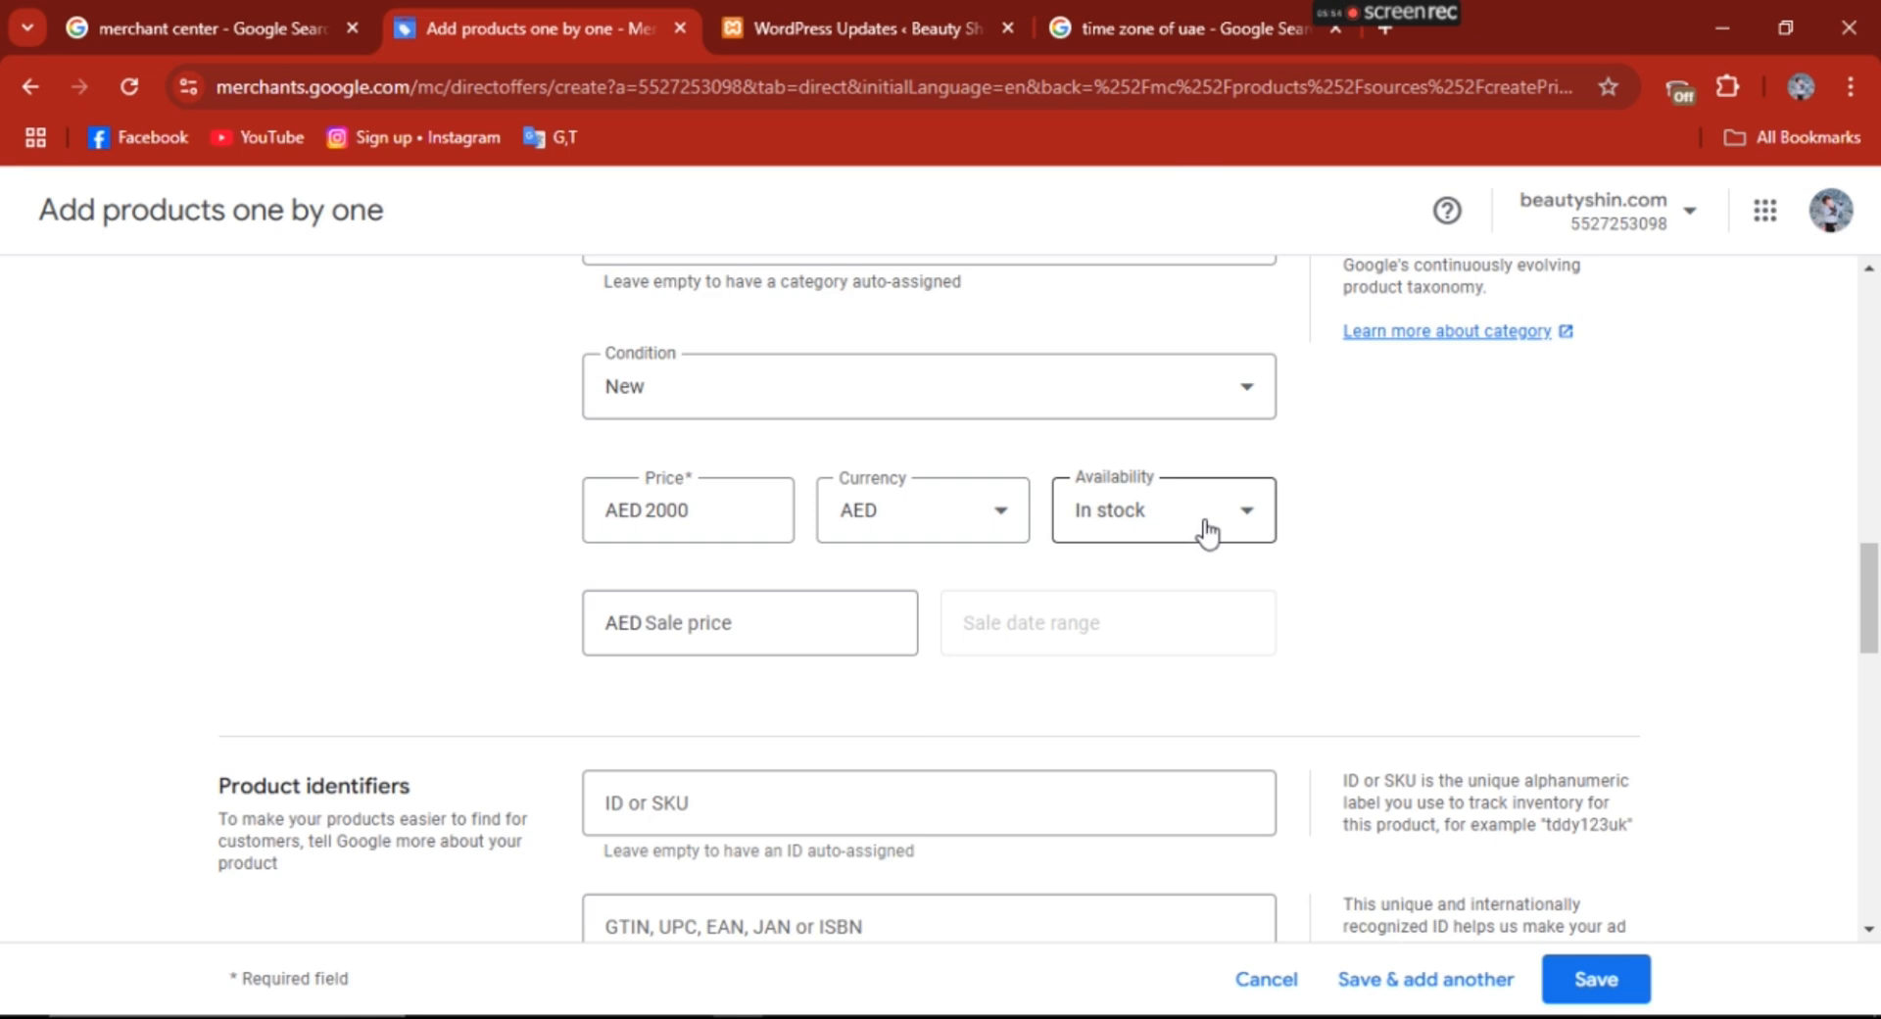
- Change the regular price to AED 4000 and enter a sale price of AED 2000
scroll(1583, 571, "down", 1)
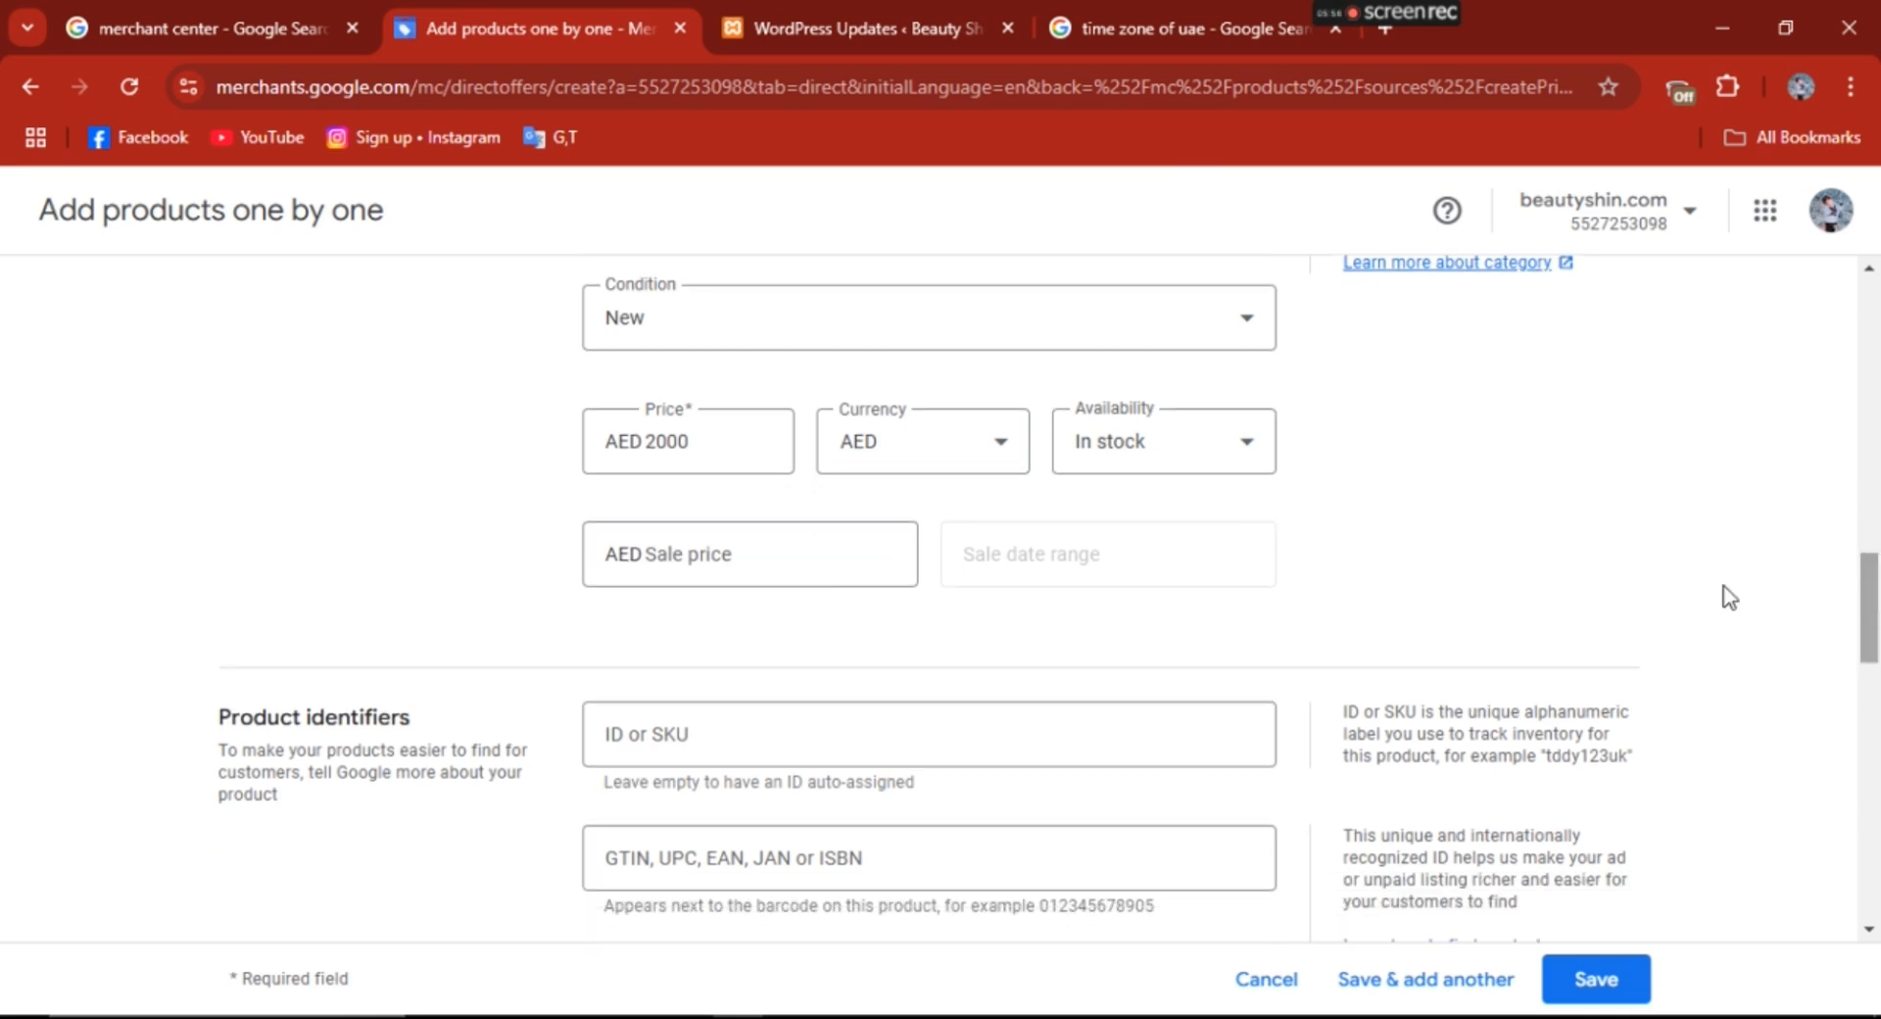
left_click(711, 445)
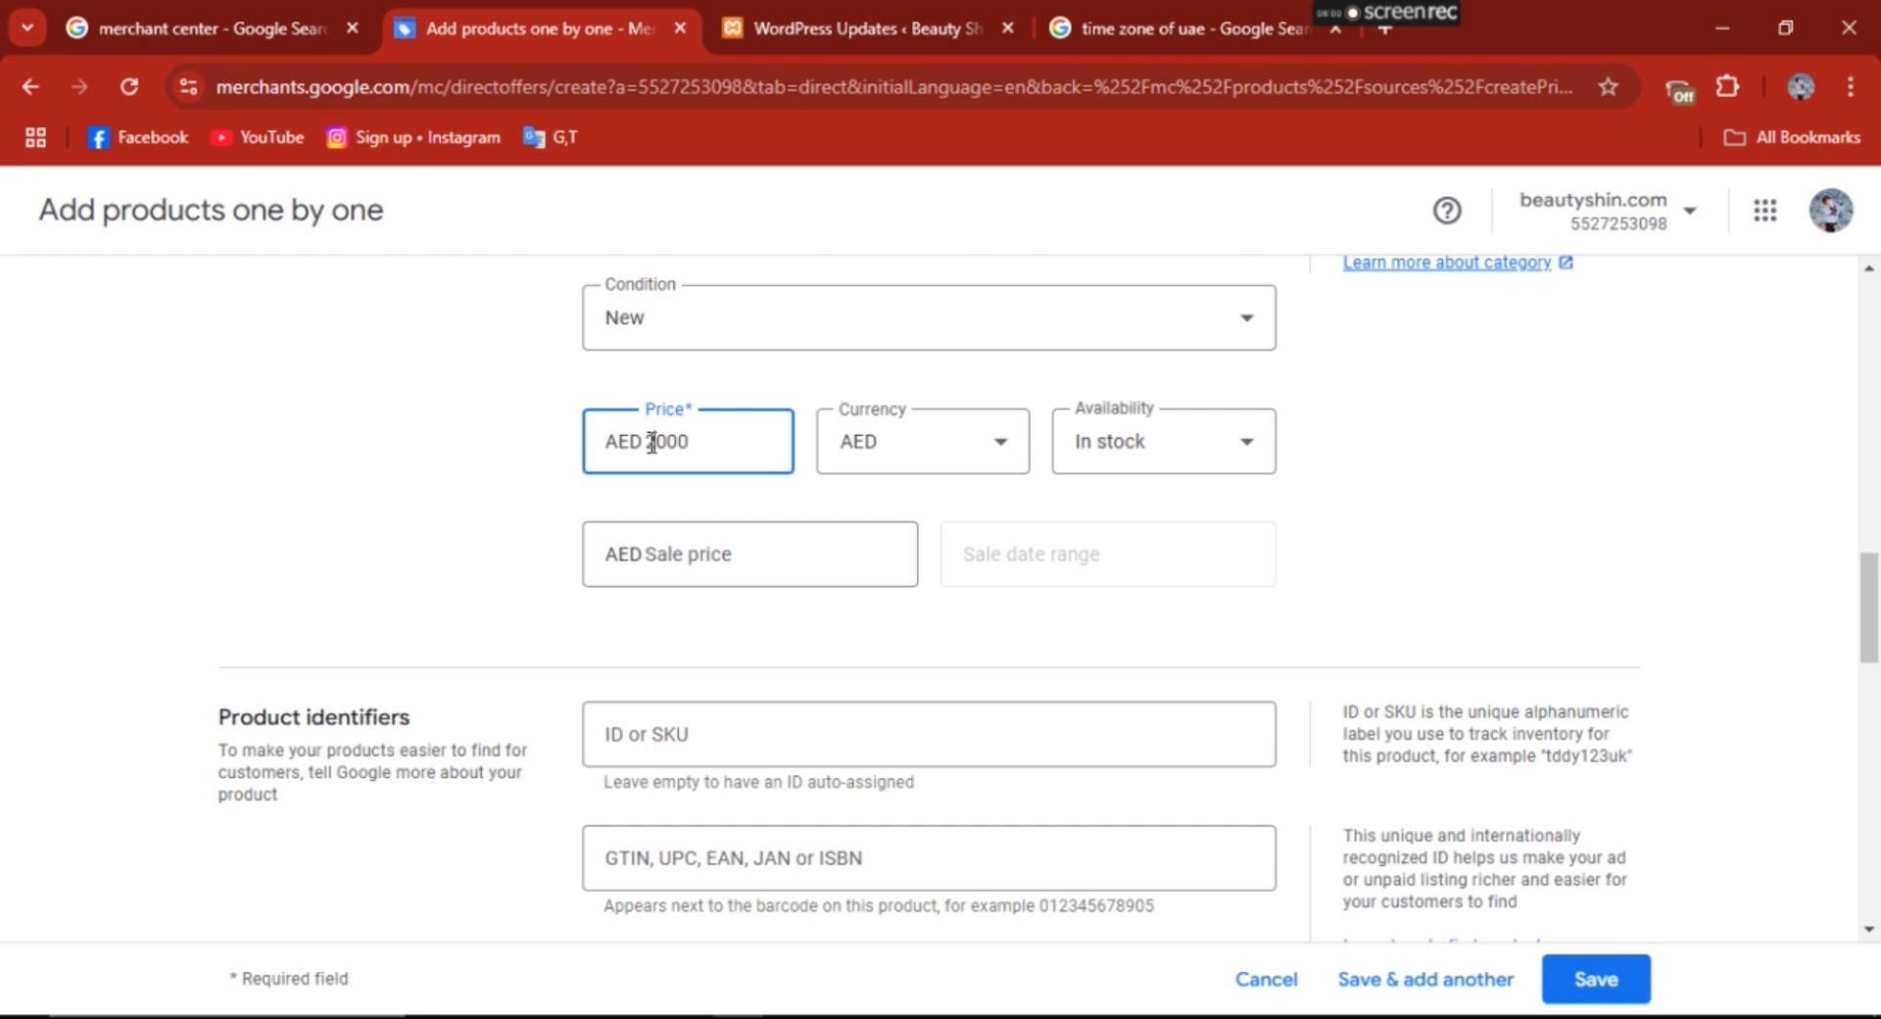
left_click(703, 557)
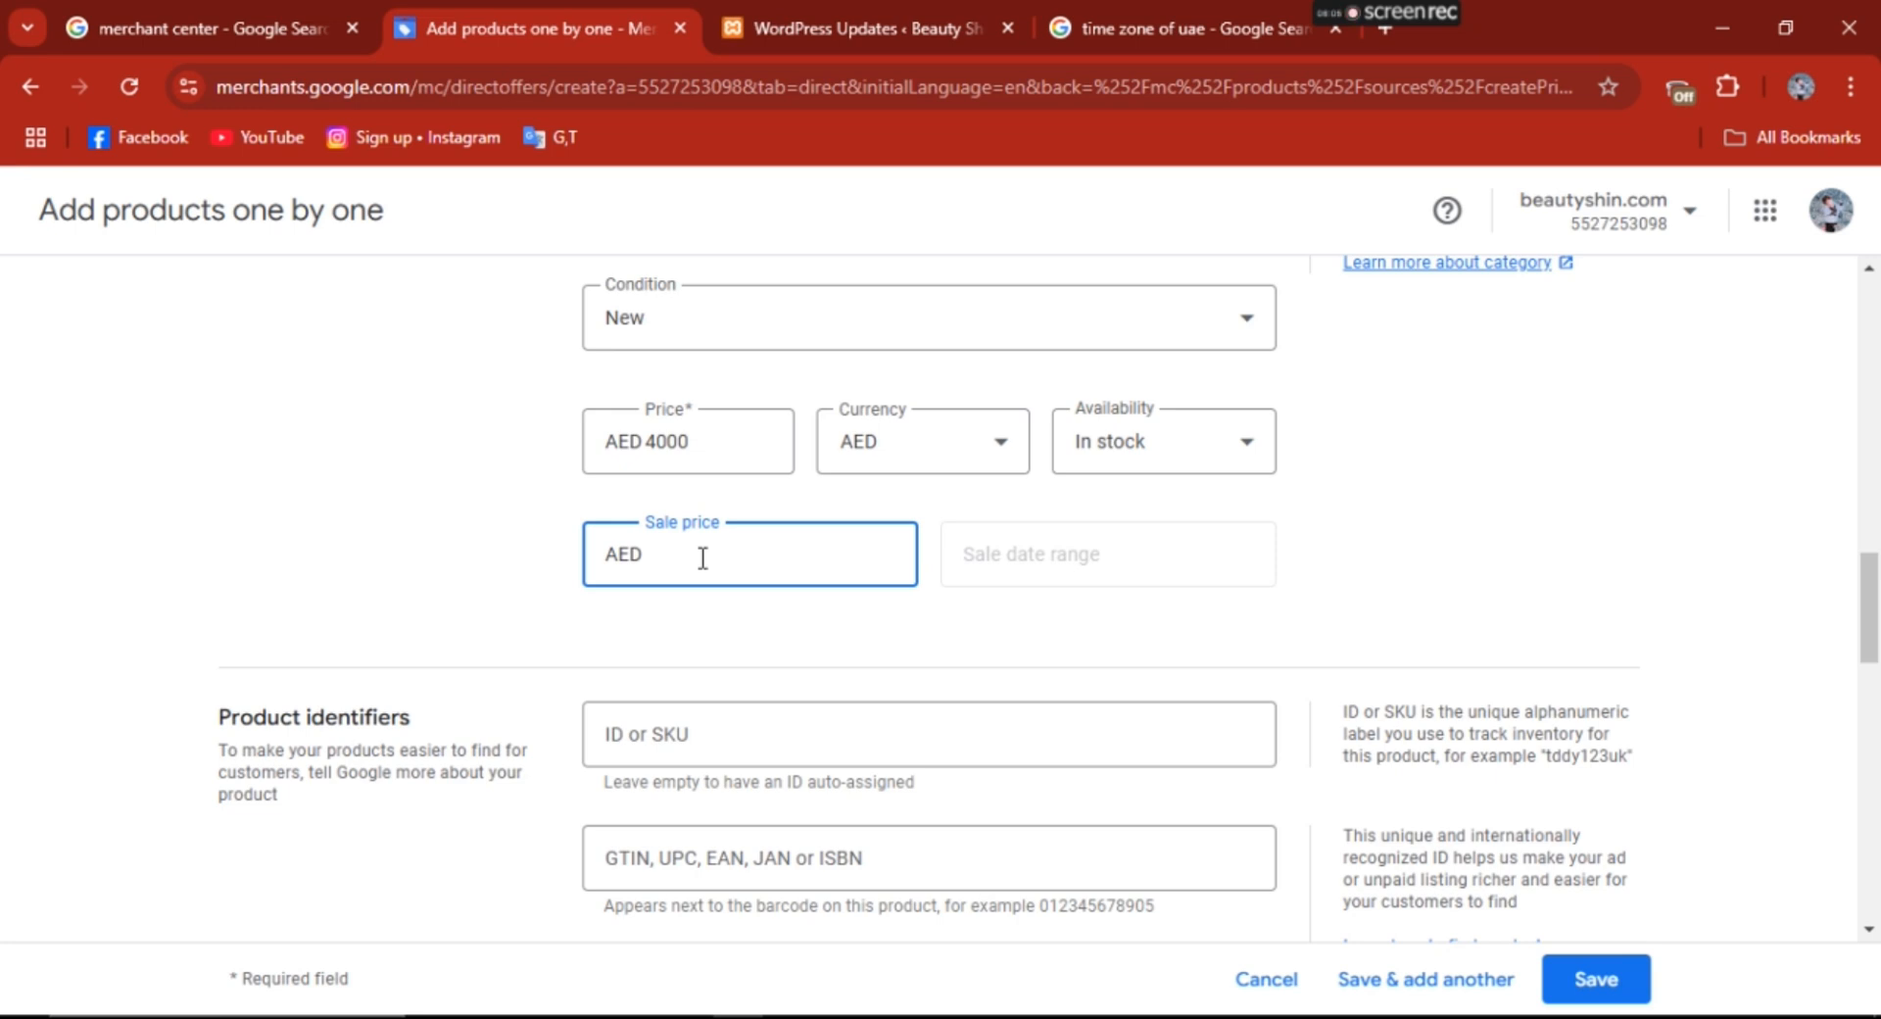
type("2000")
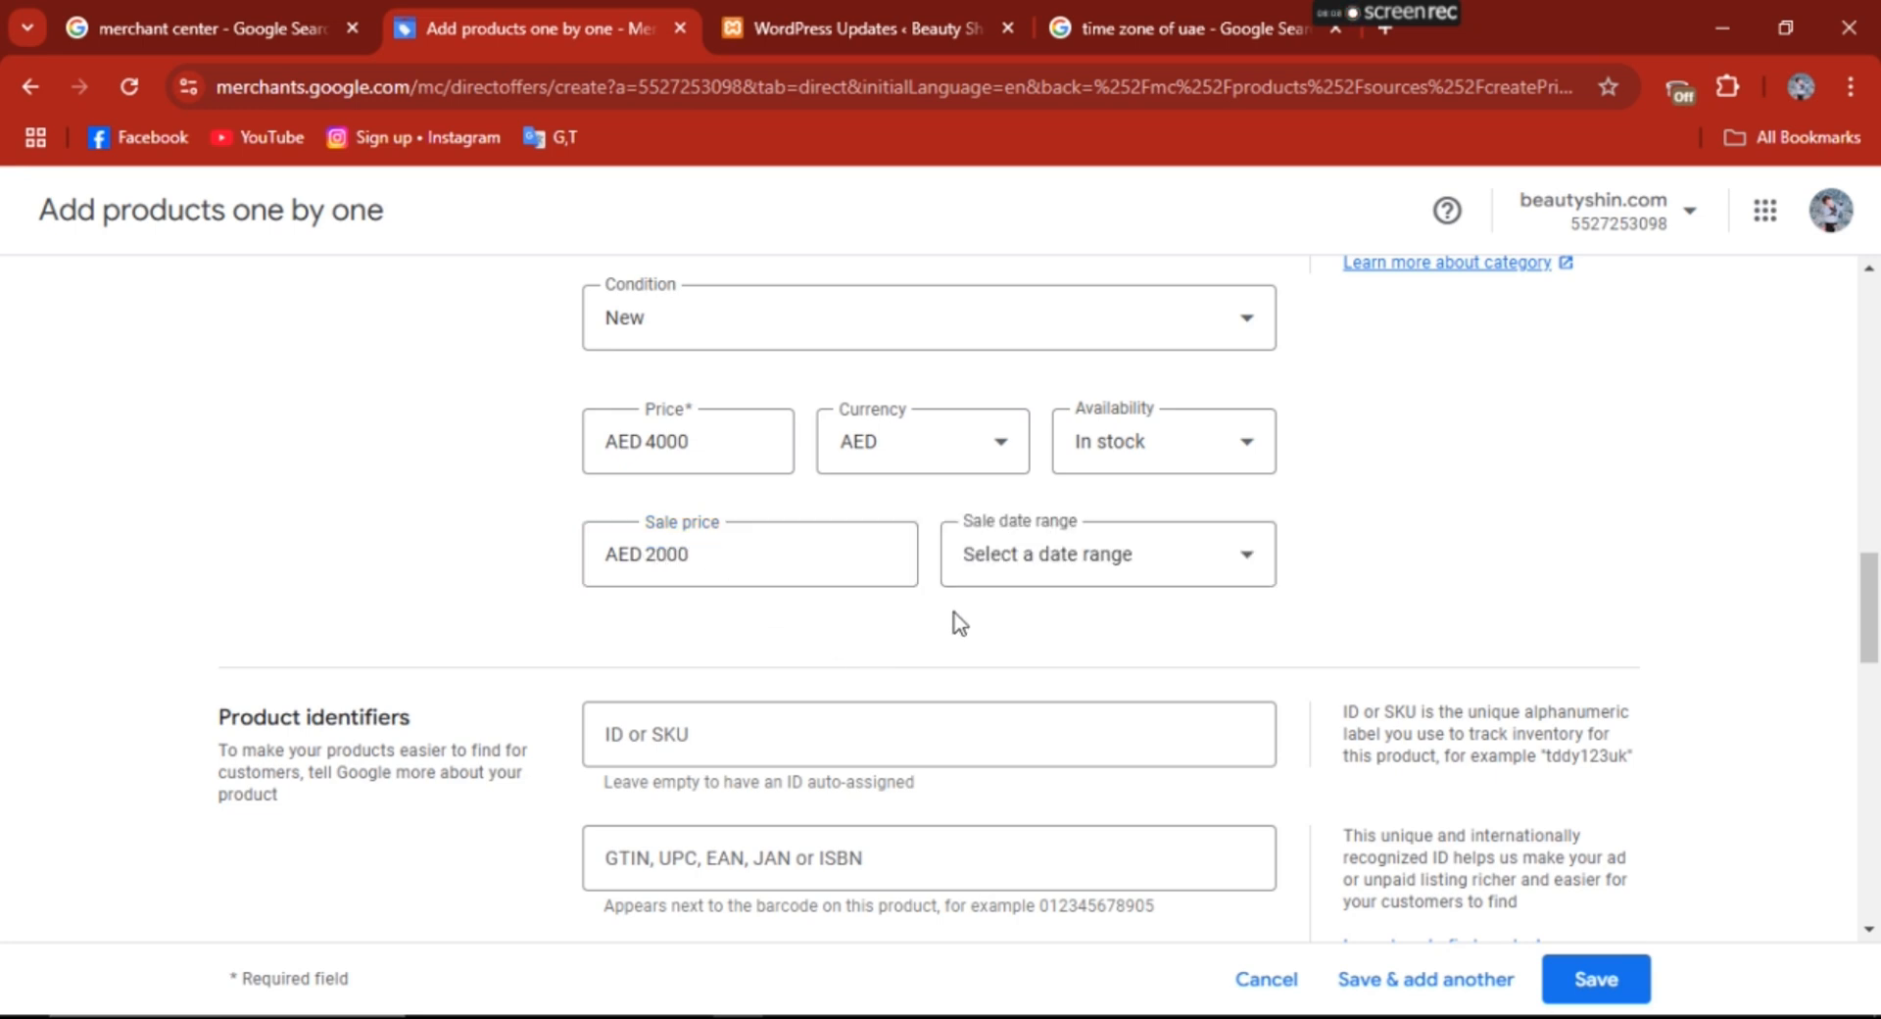
left_click(1076, 569)
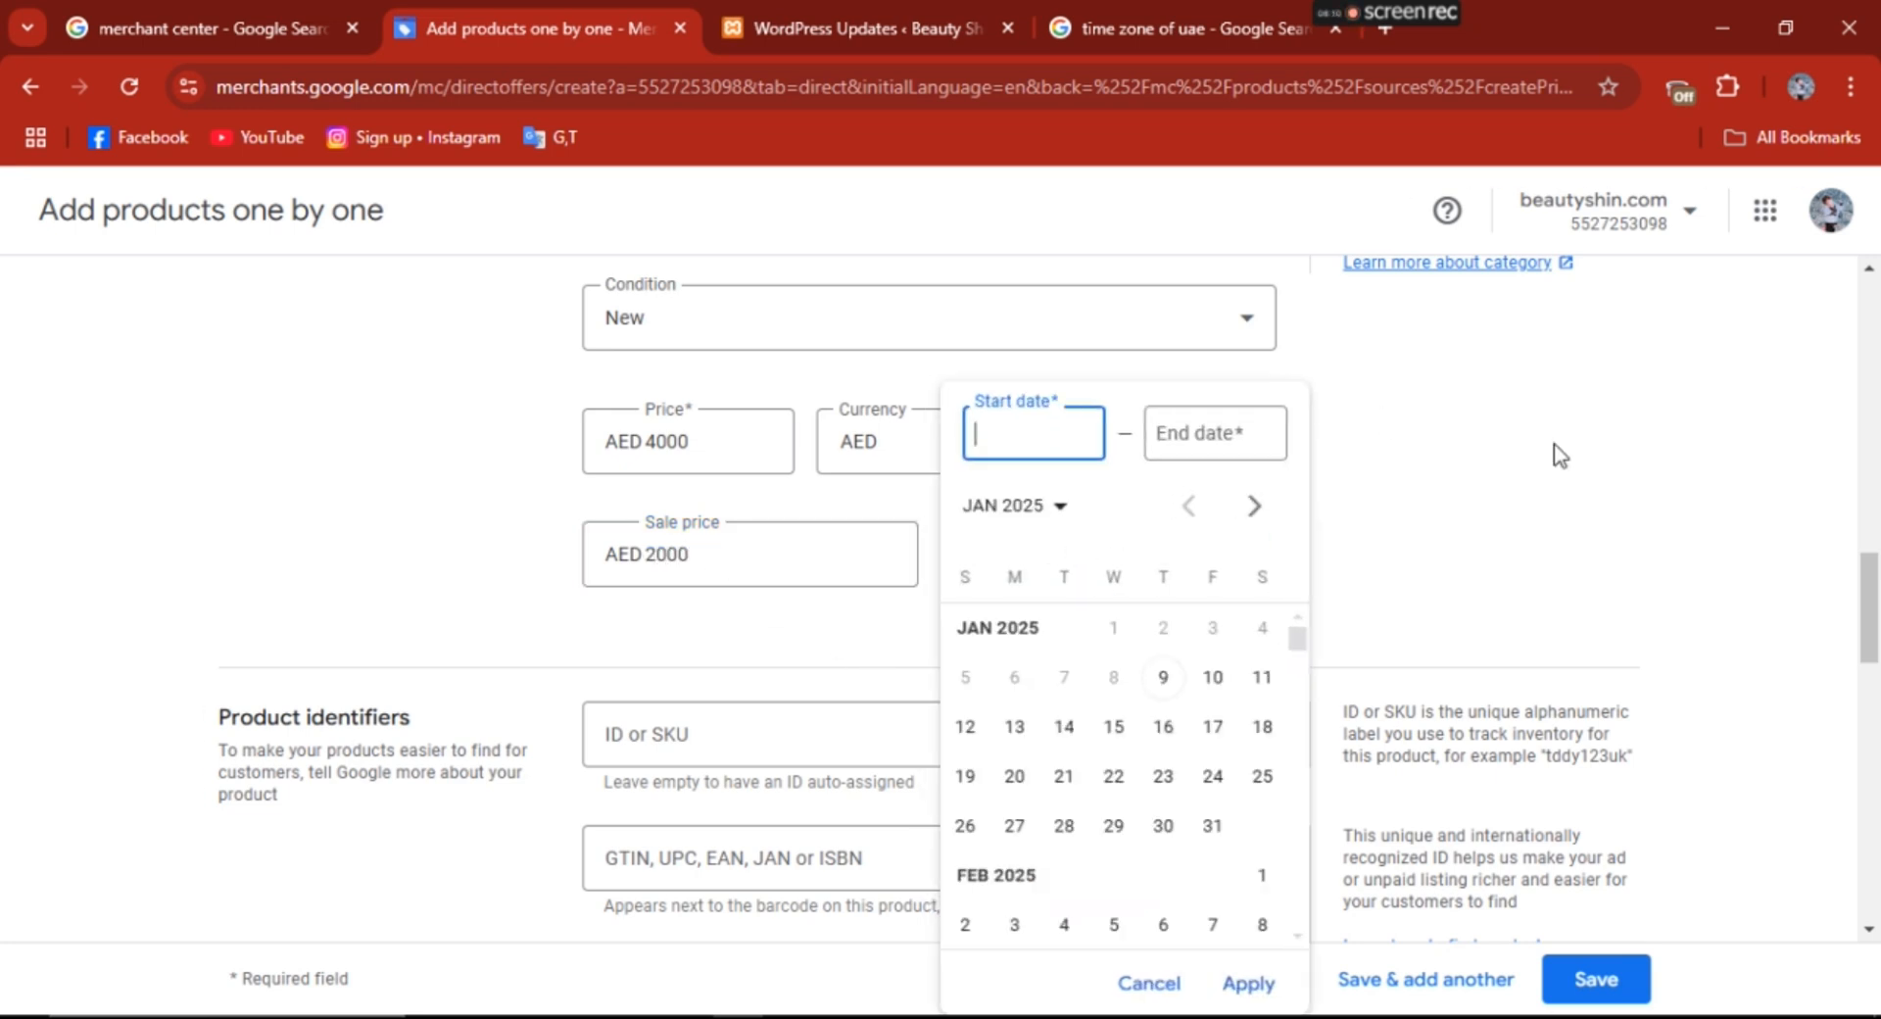
left_click(1612, 495)
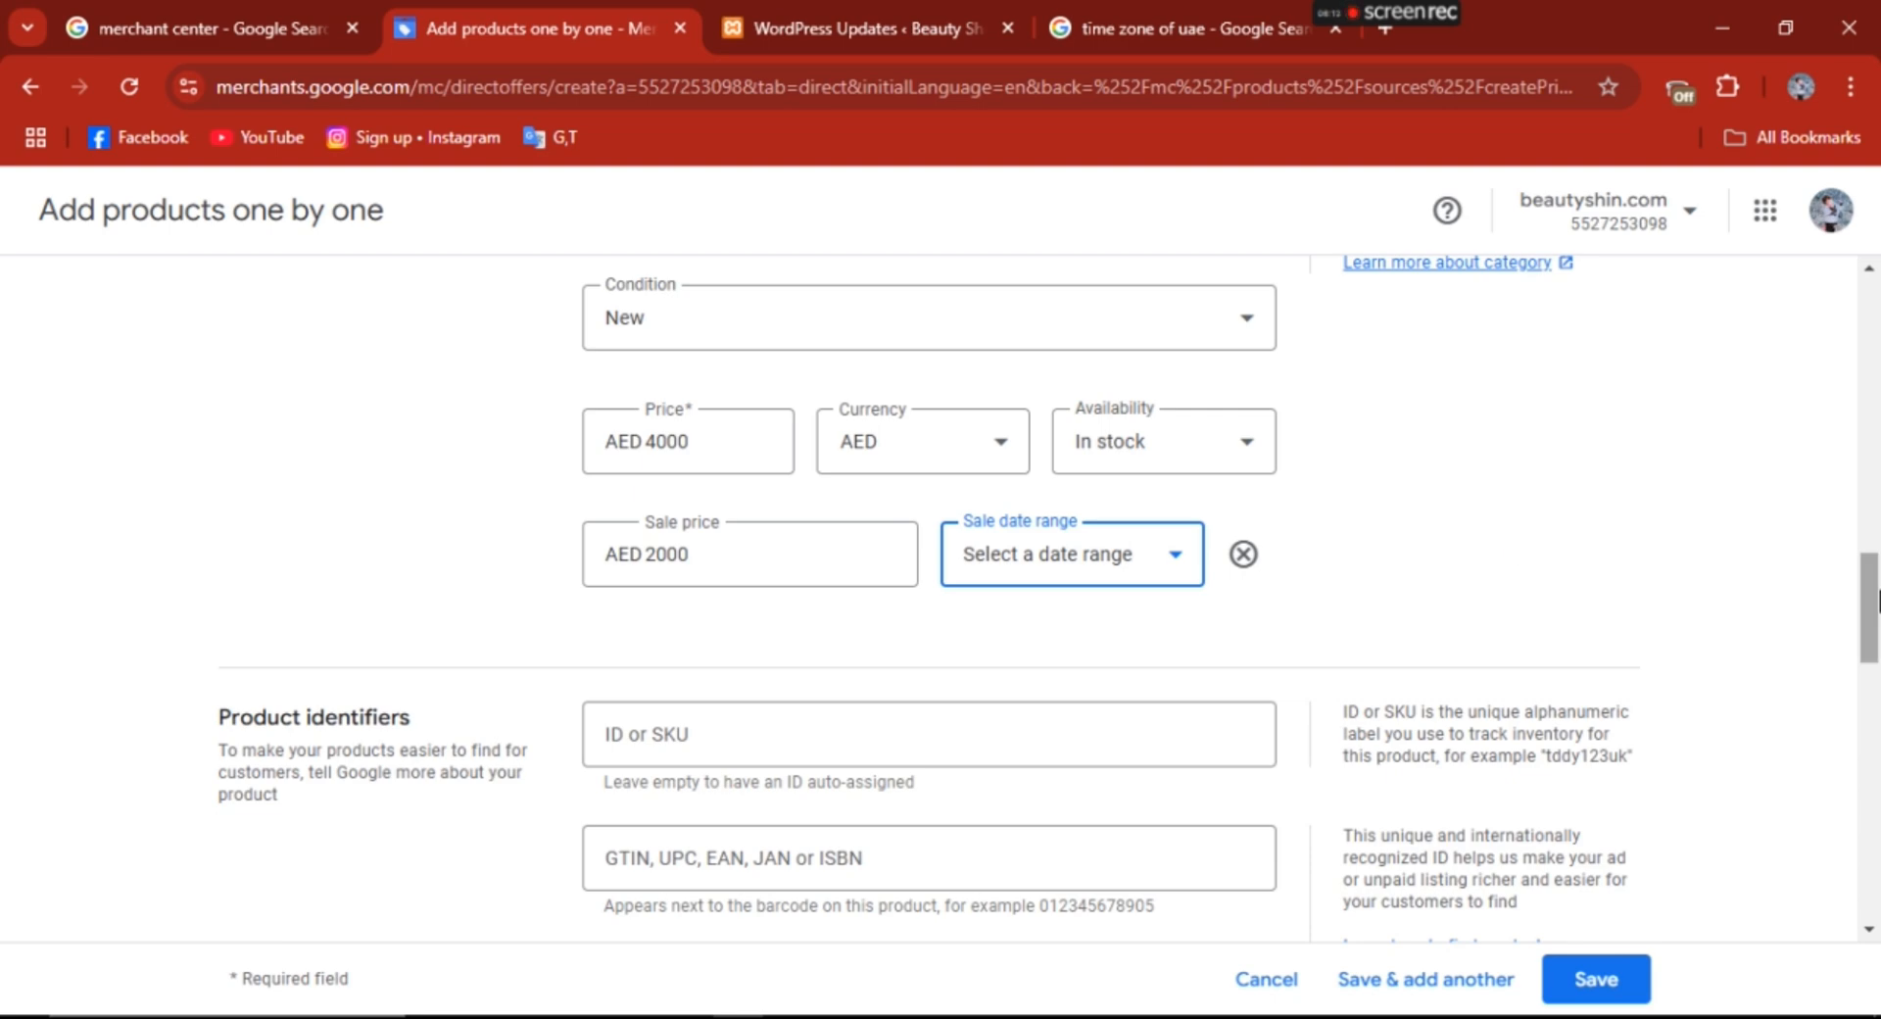
left_click_drag(1877, 613, 1879, 578)
scroll(1878, 583, "down", 2)
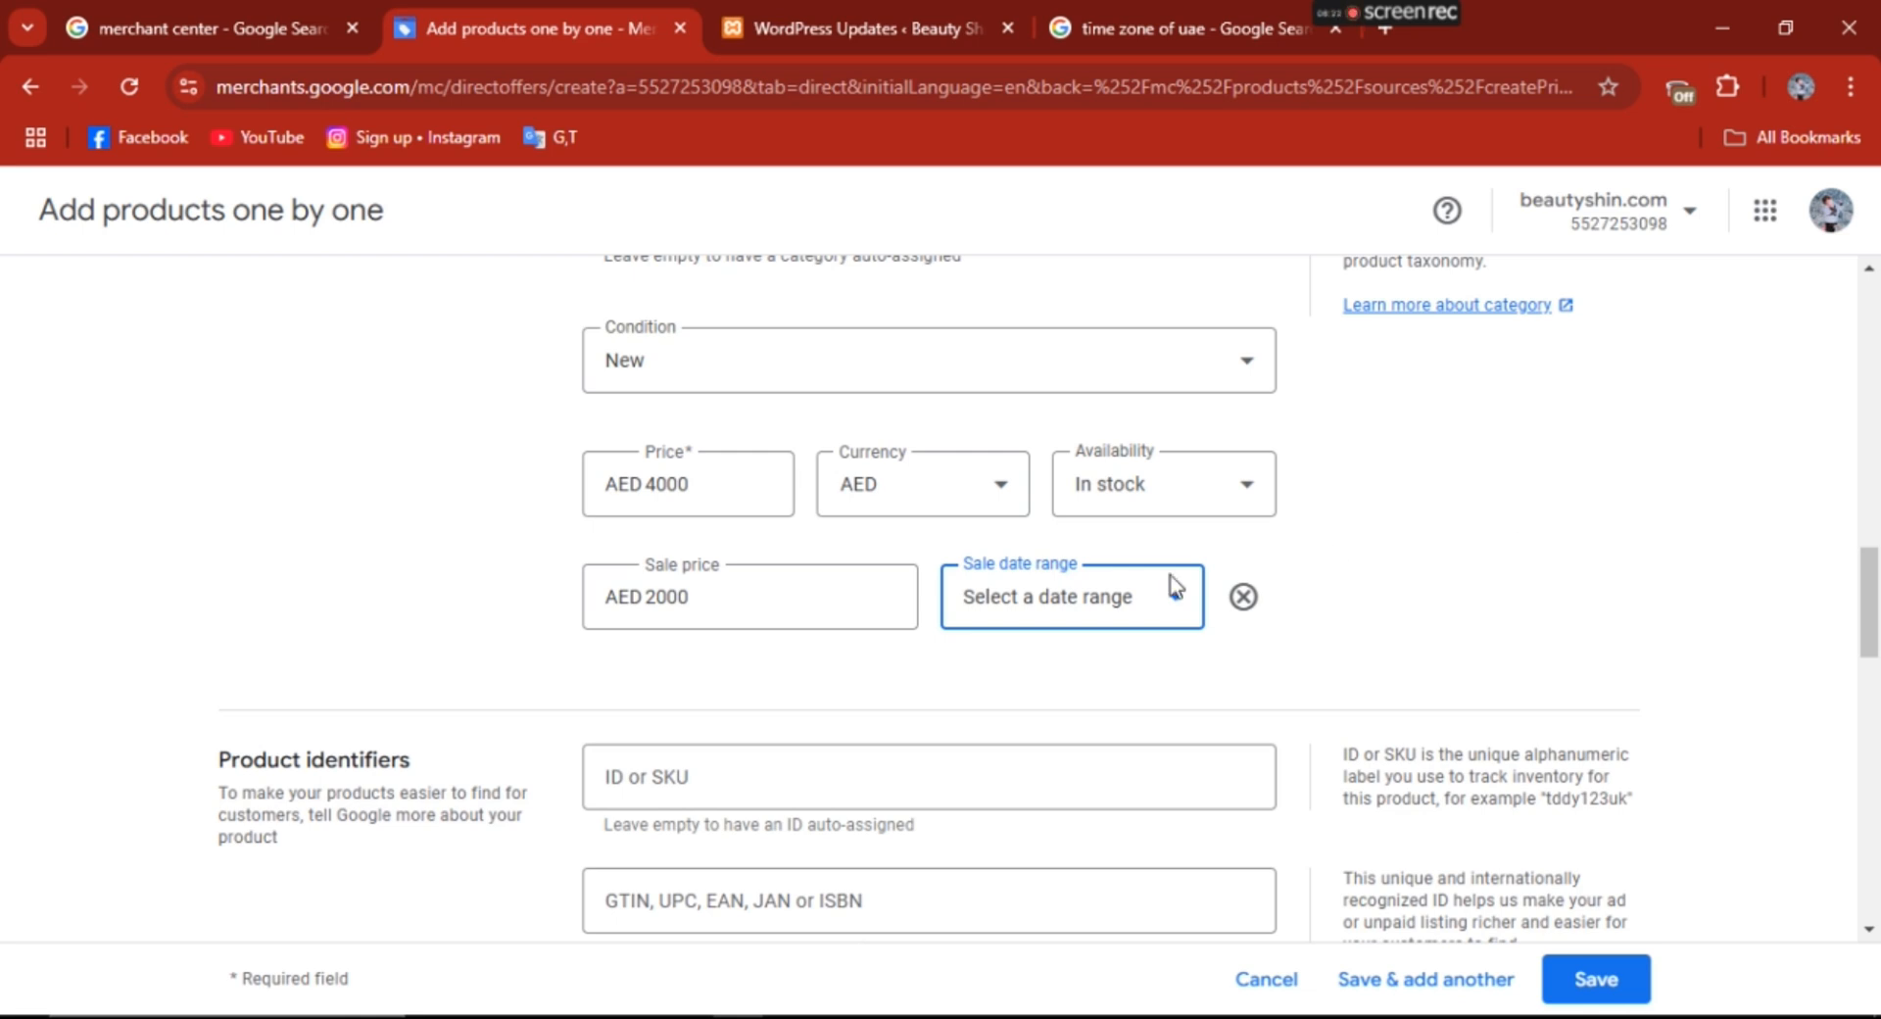
left_click(1025, 606)
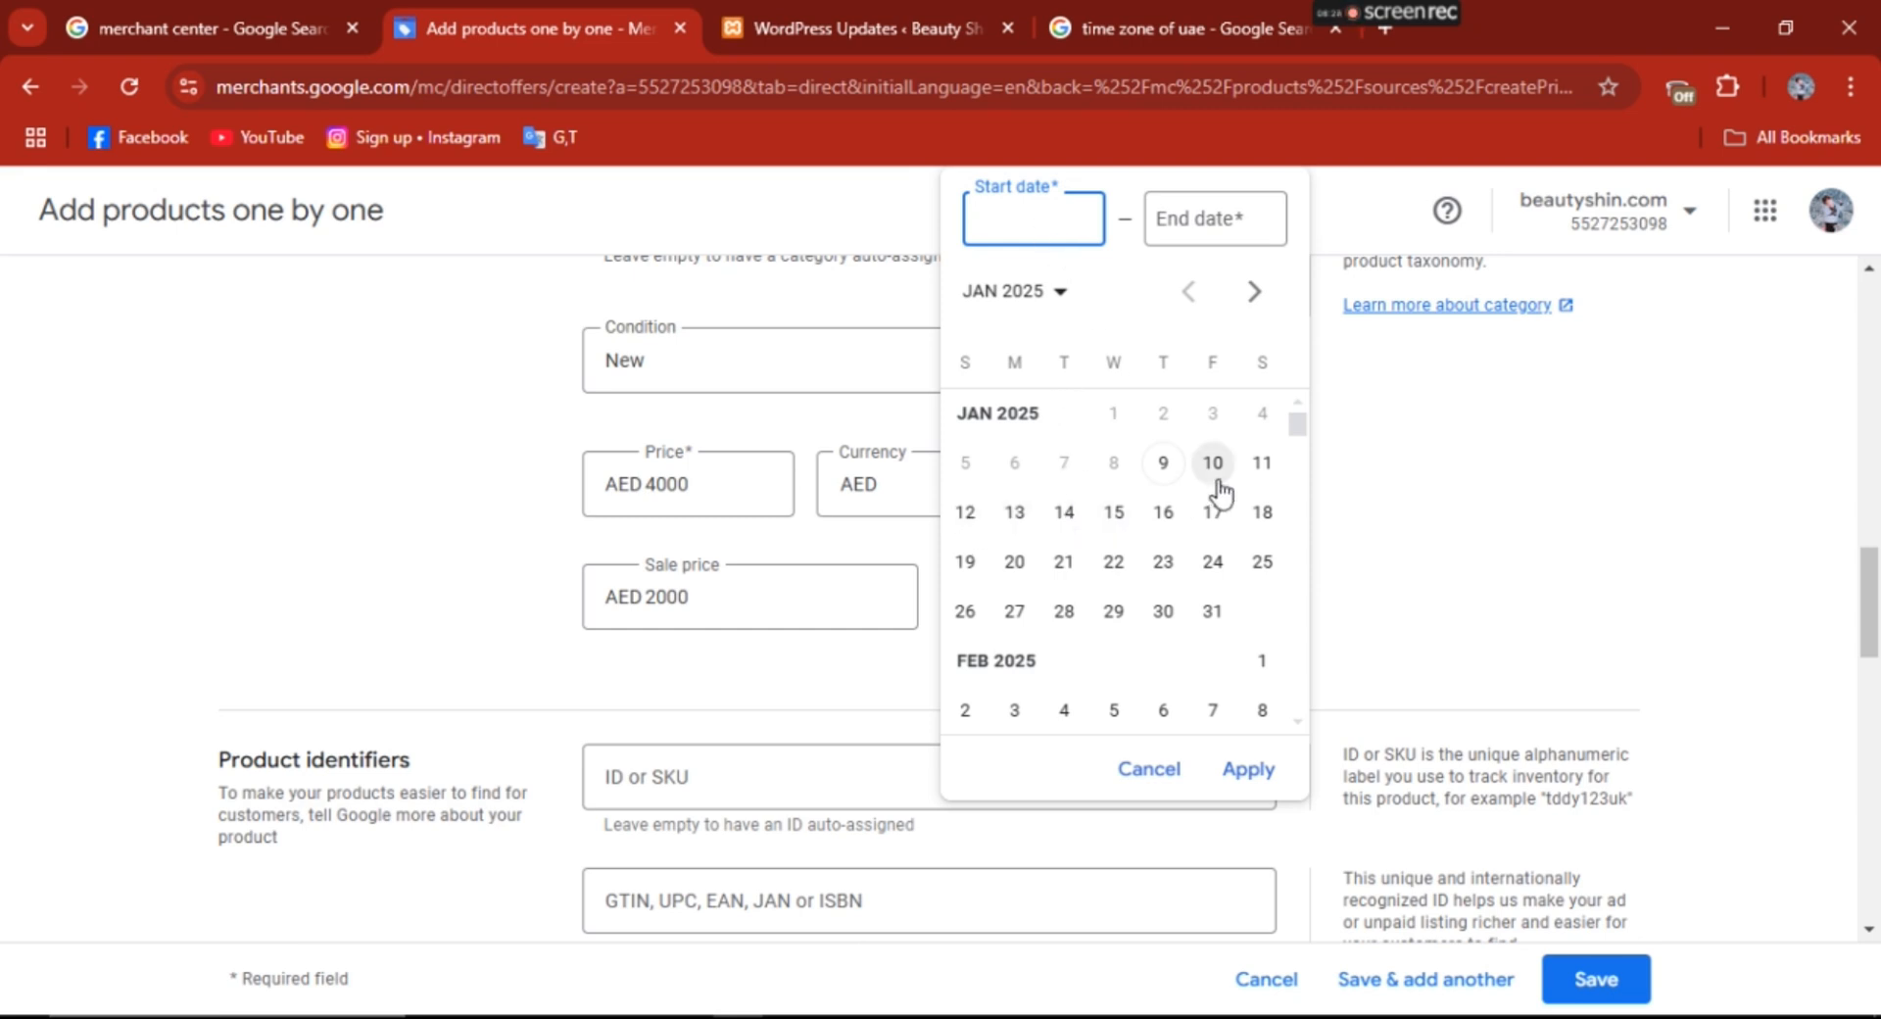
left_click(1504, 567)
left_click(1072, 615)
left_click(1211, 467)
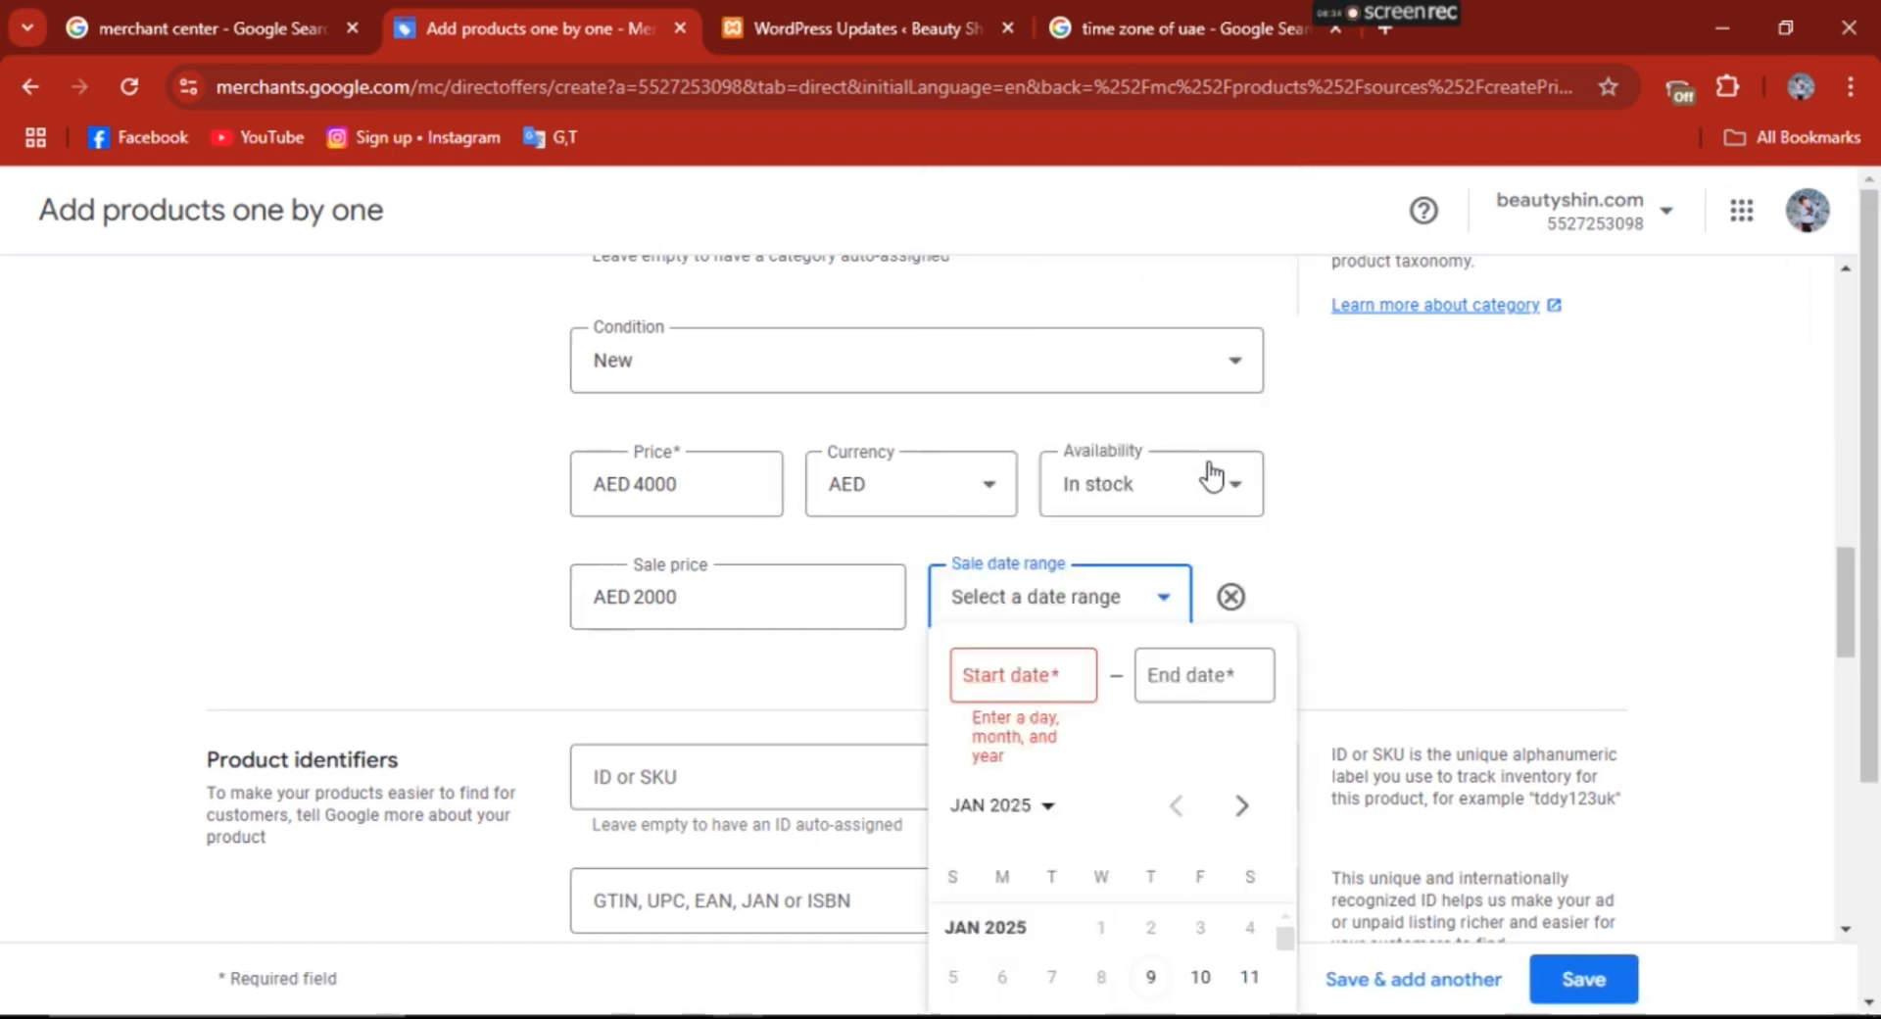
left_click(1346, 618)
left_click(1244, 599)
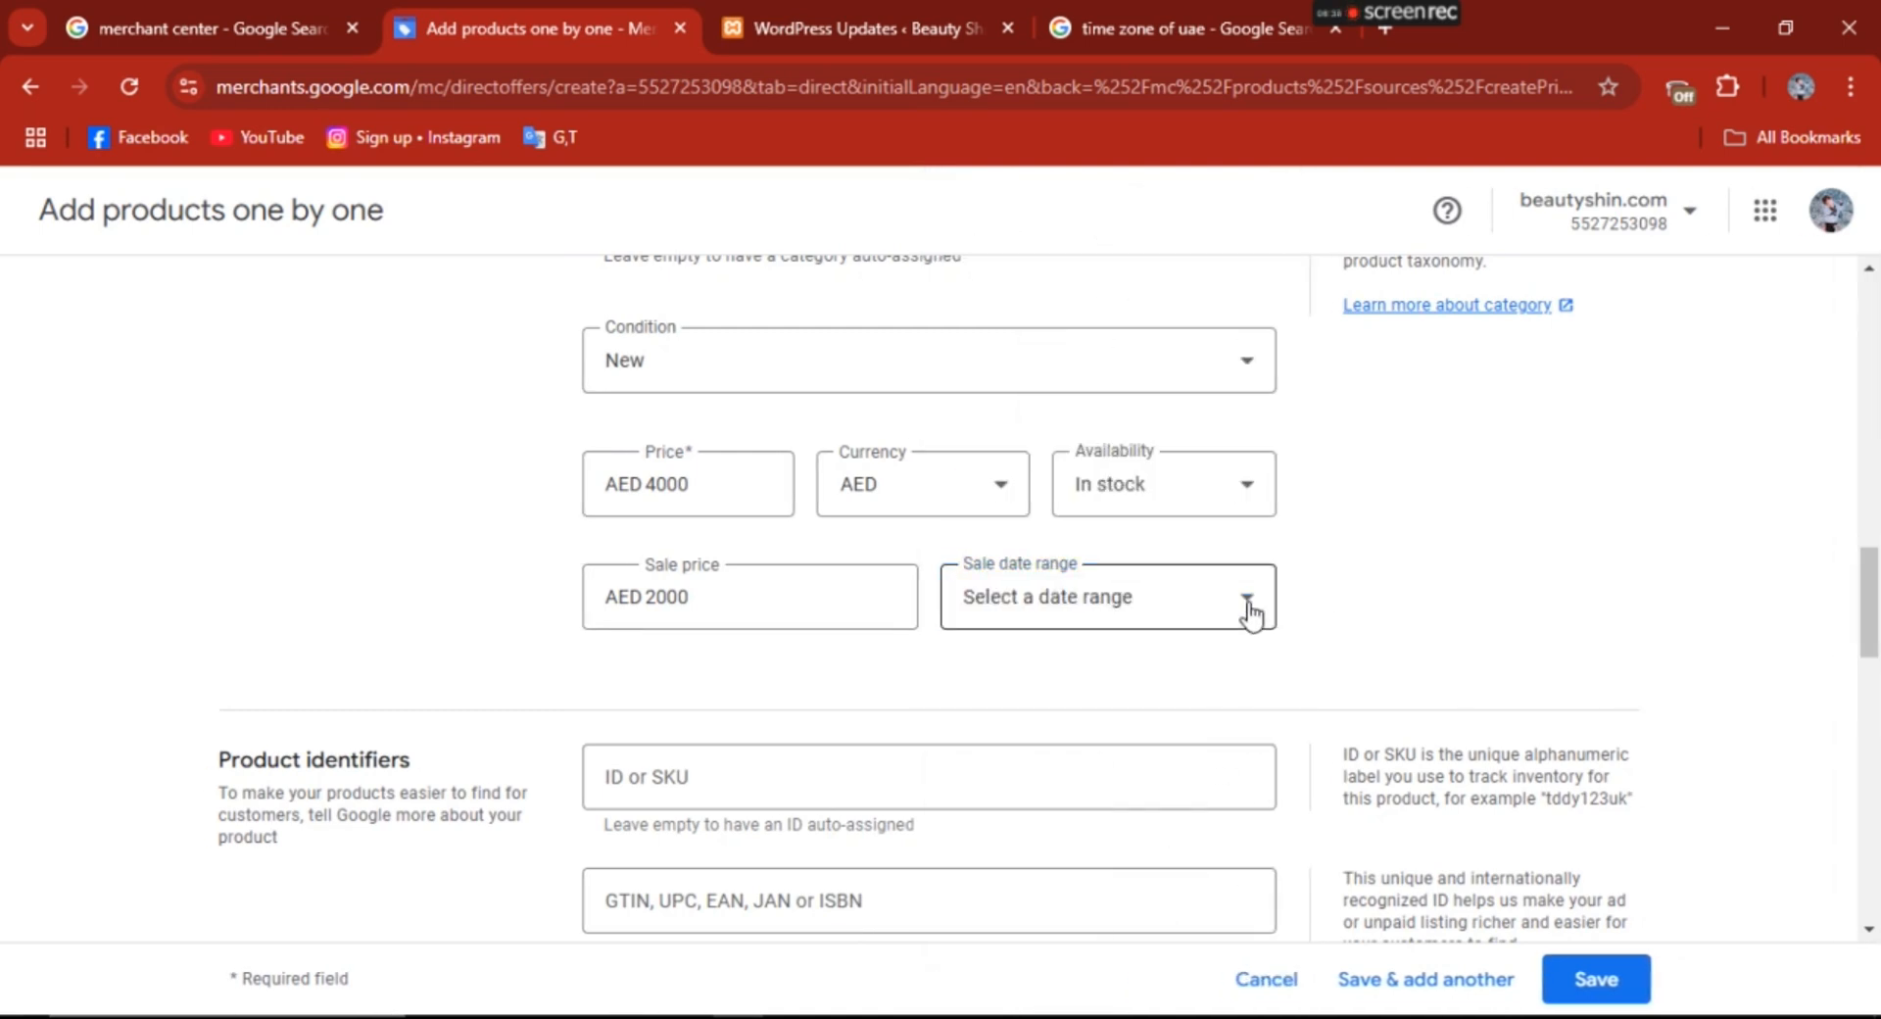
left_click(1239, 600)
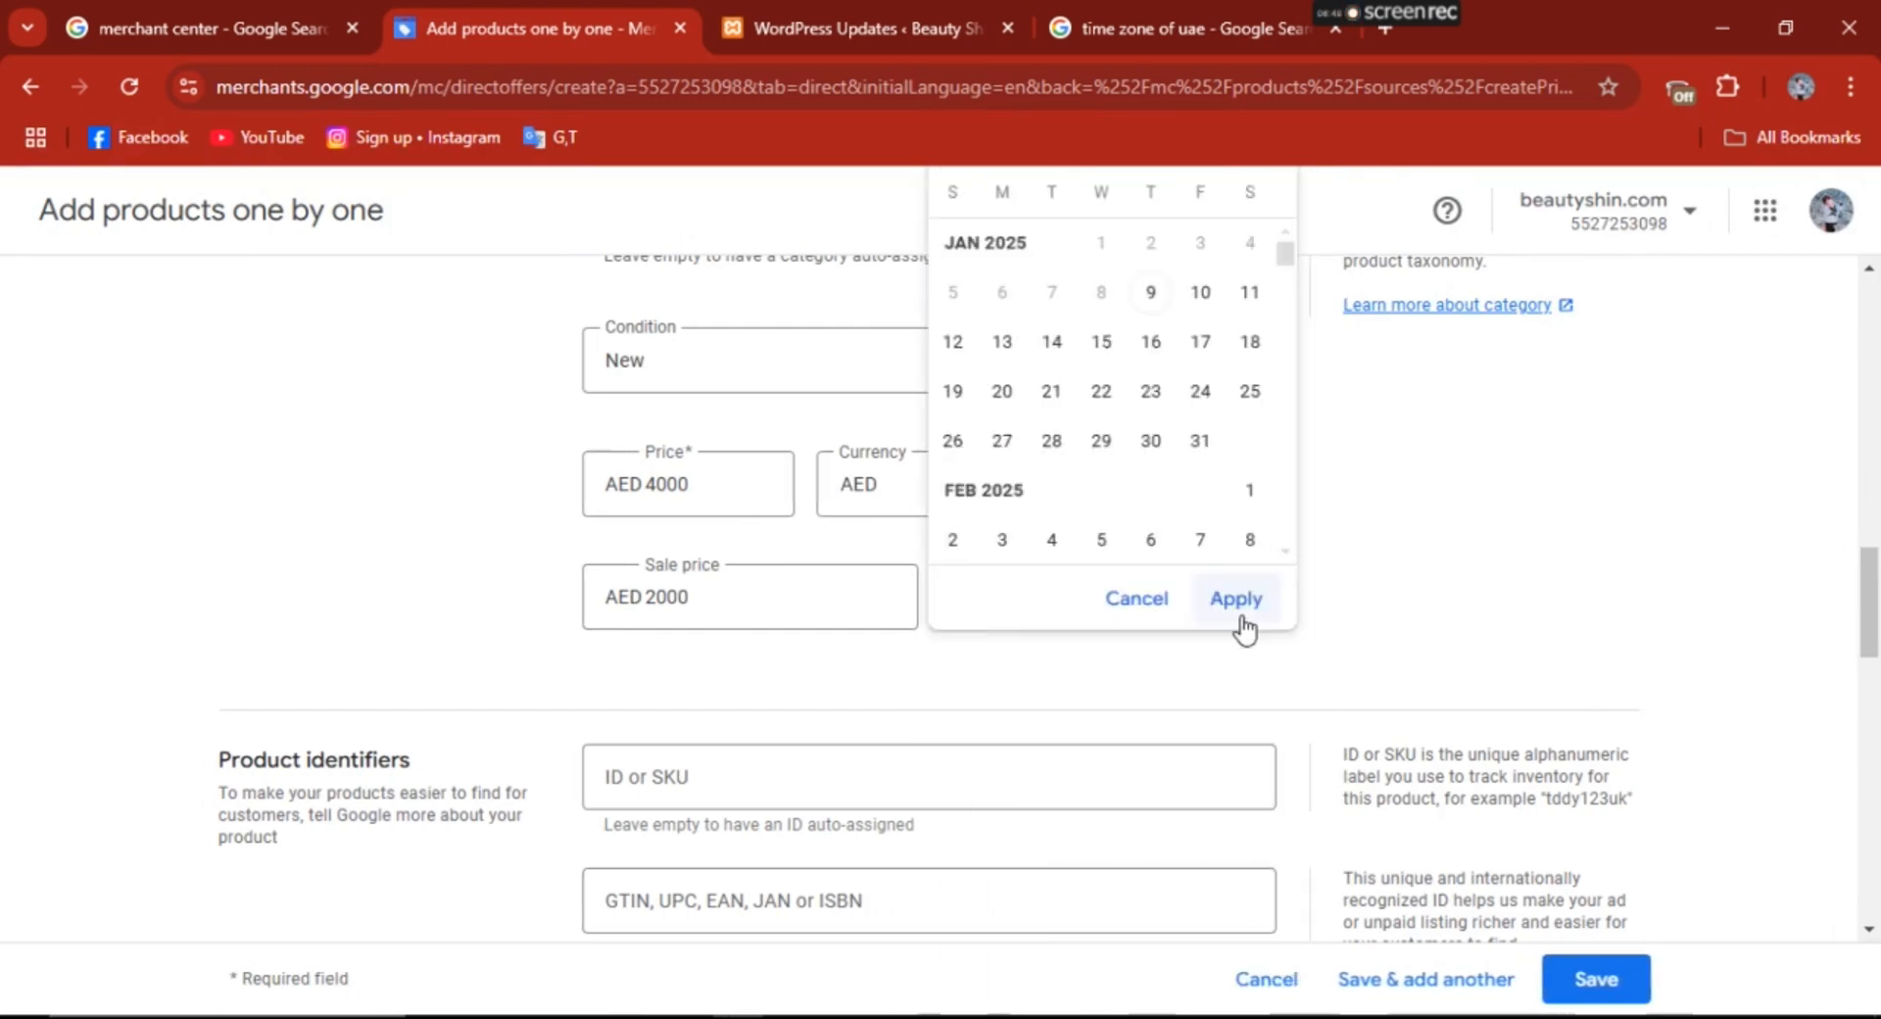
left_click(1436, 617)
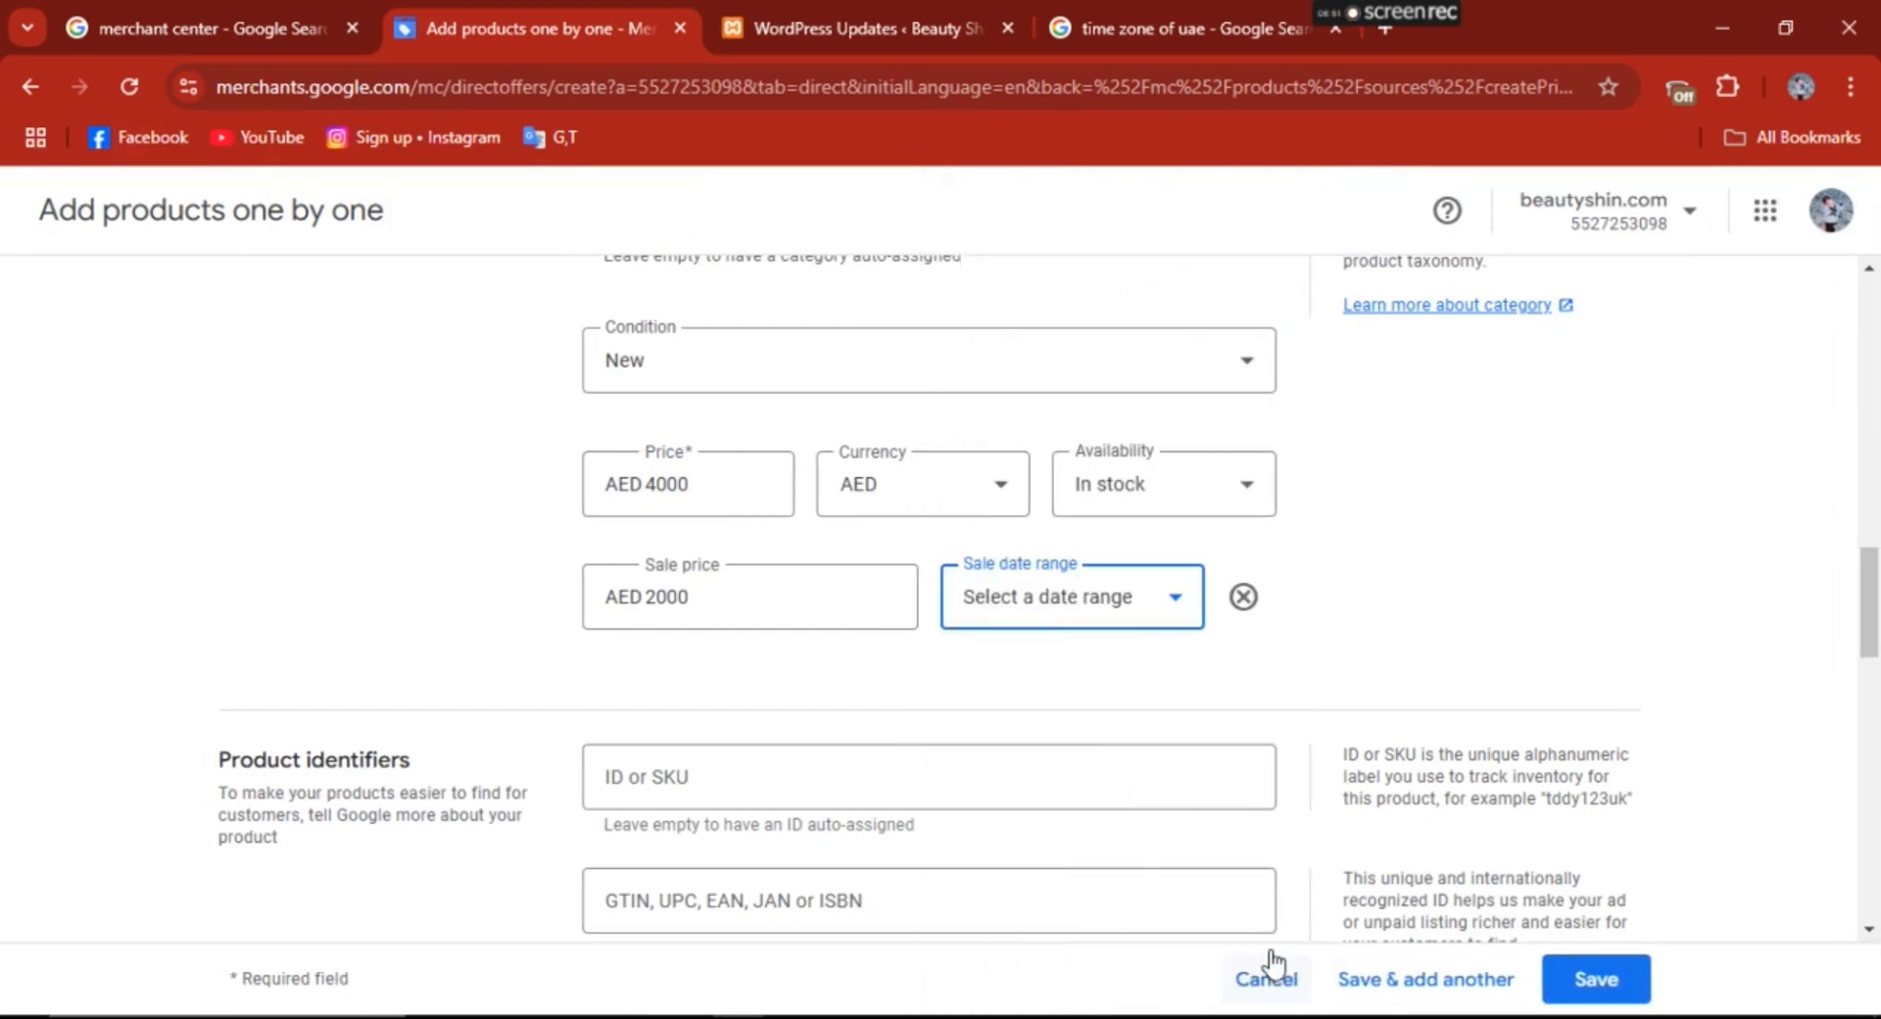
left_click(1481, 539)
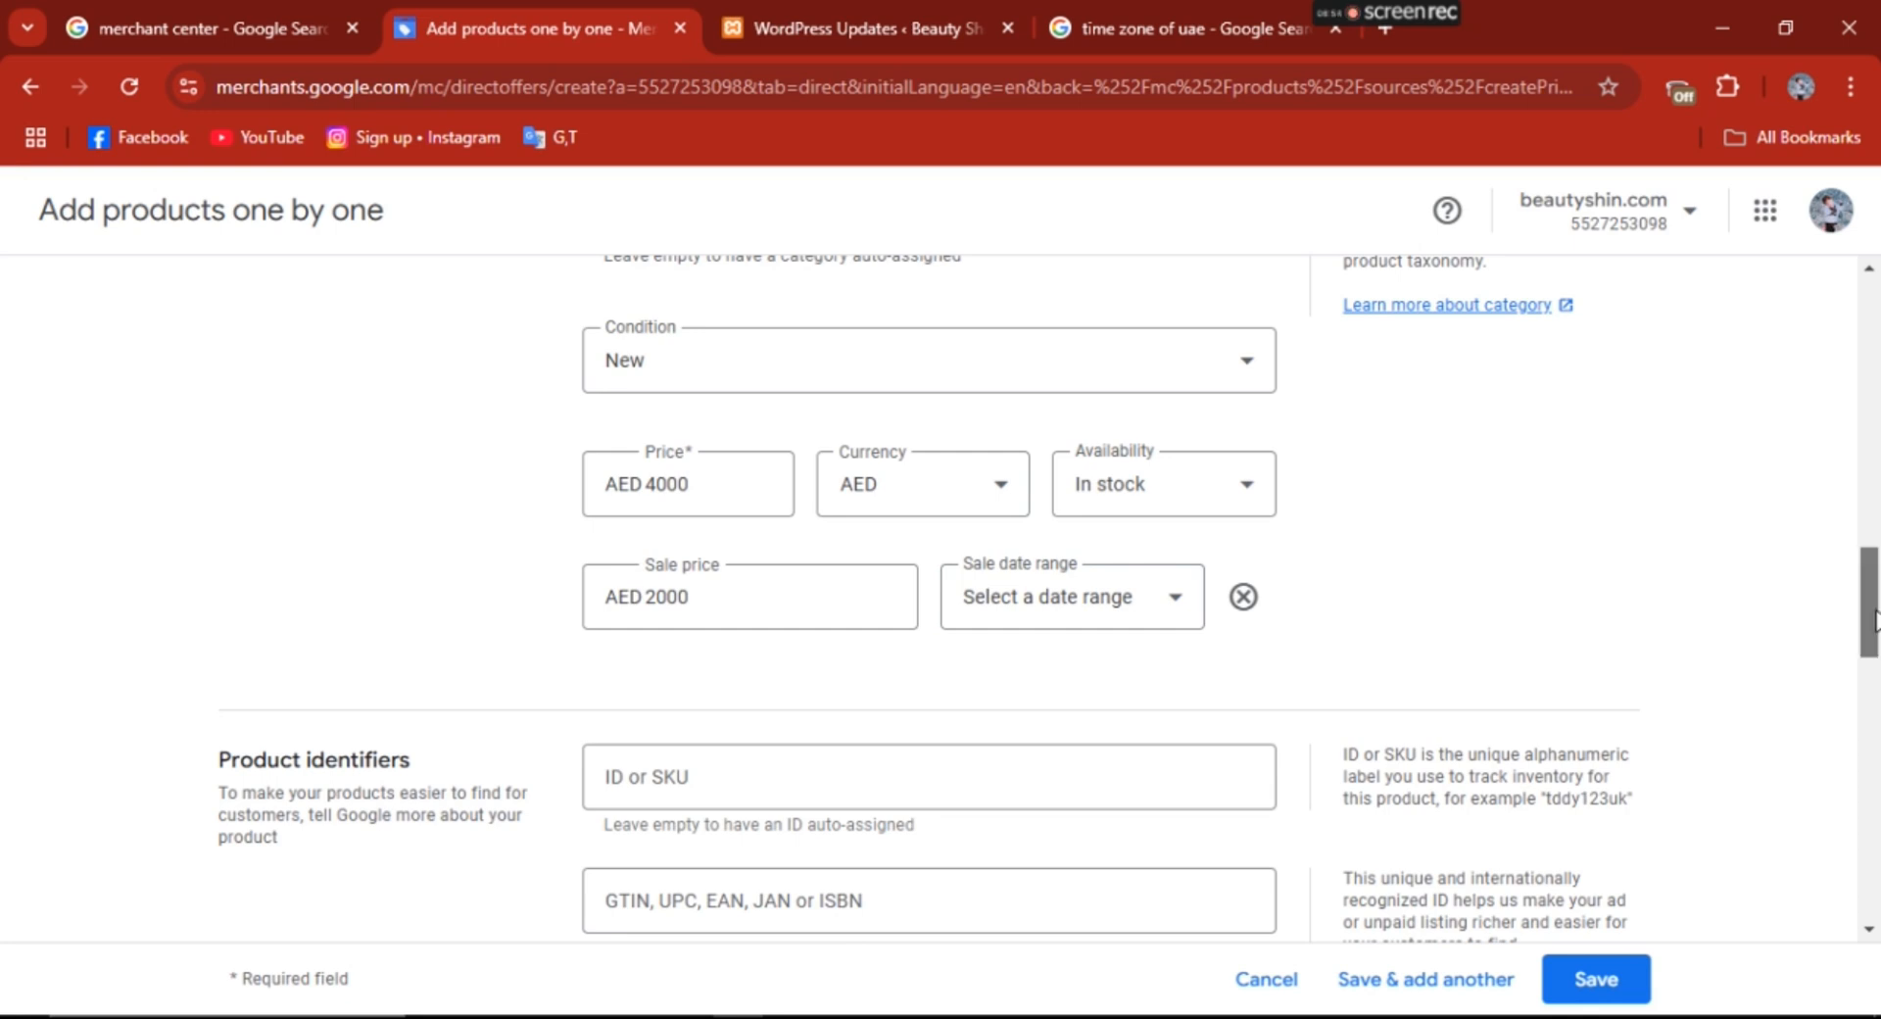
- Declare in the product identifiers that the product has no GTIN, UPC, EAN, JAN or ISBN
left_click_drag(1873, 620, 1877, 656)
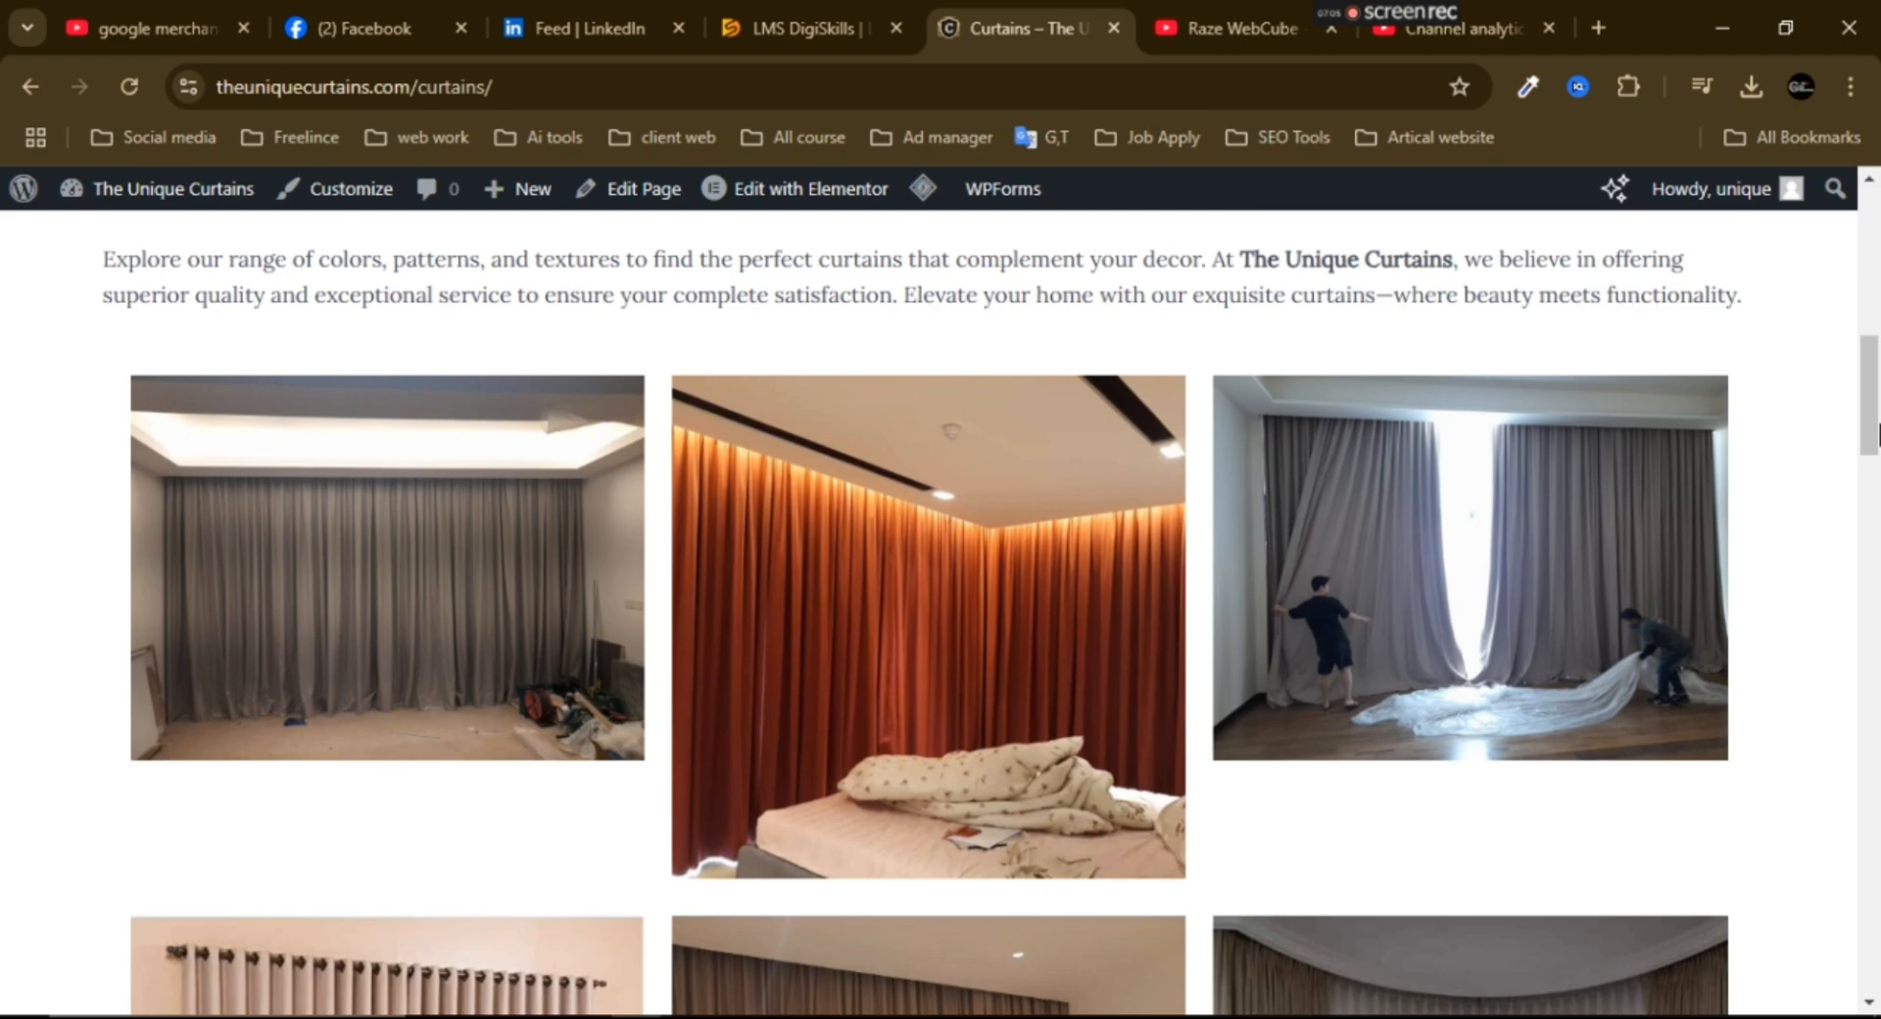
left_click_drag(1877, 431, 1877, 235)
left_click(1105, 286)
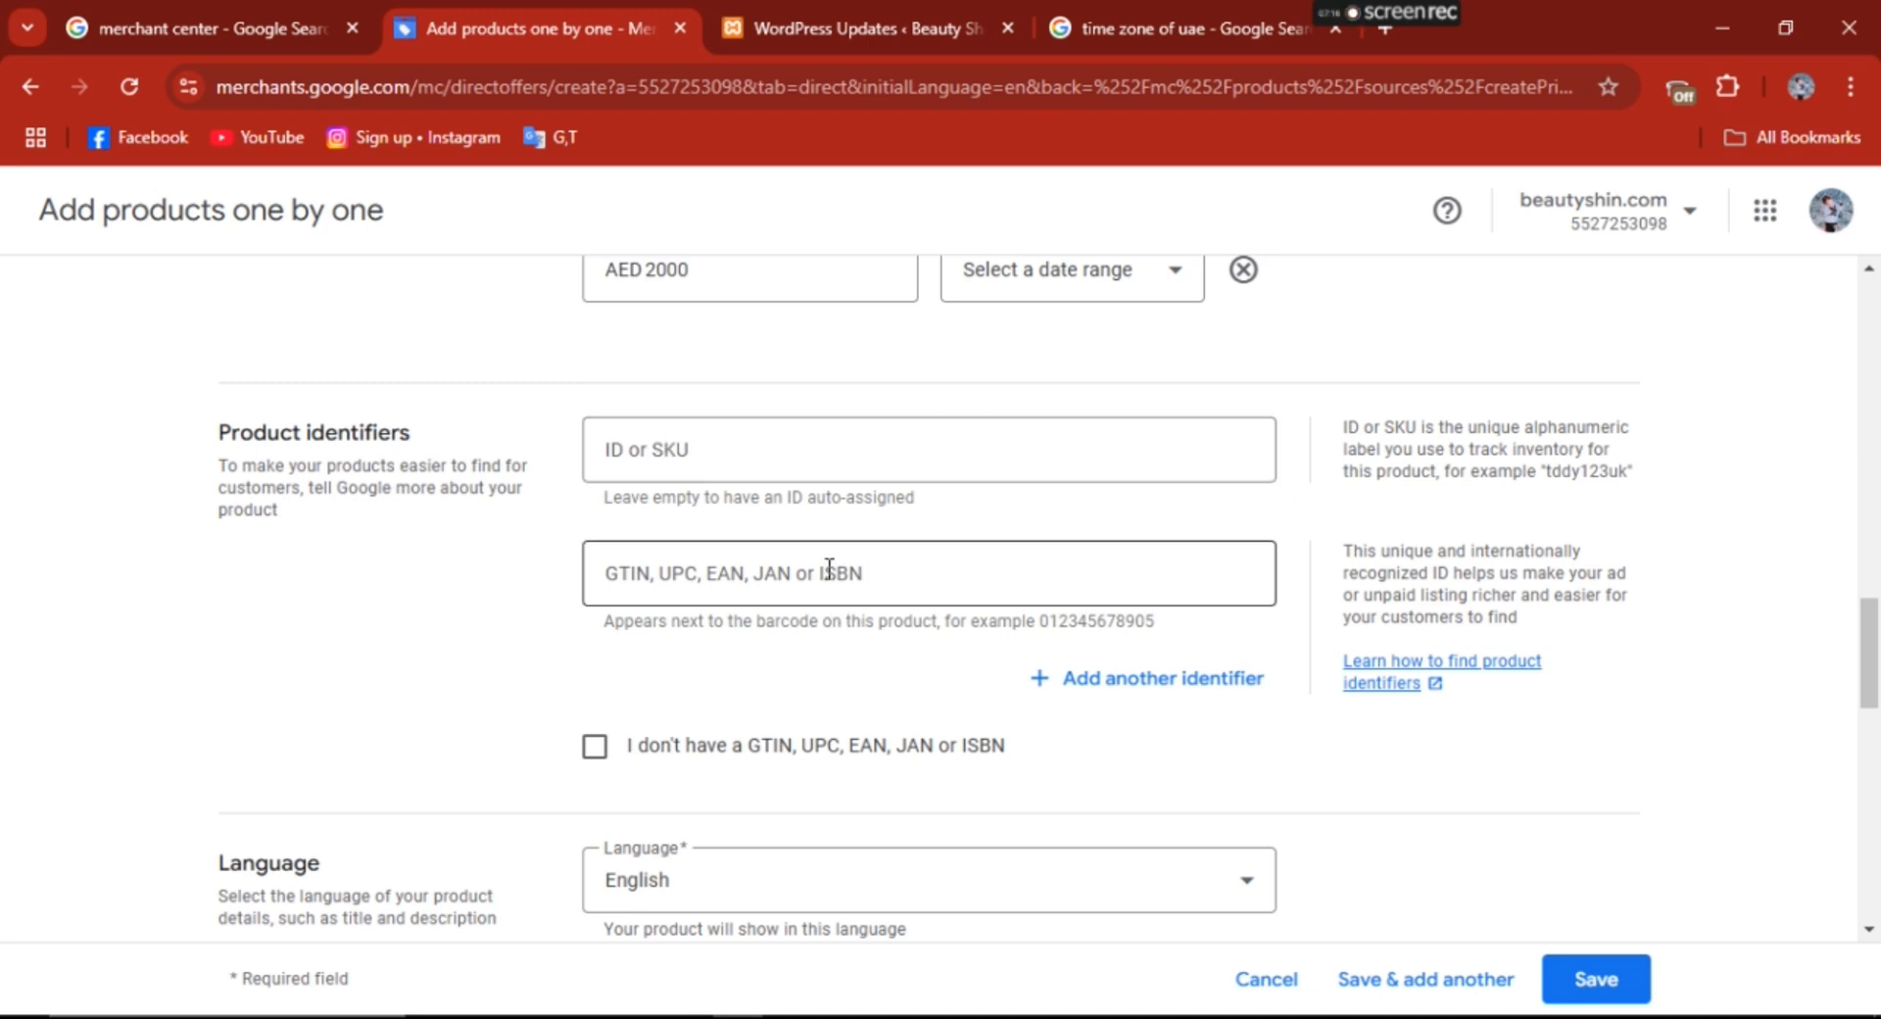
left_click_drag(1874, 645, 1876, 701)
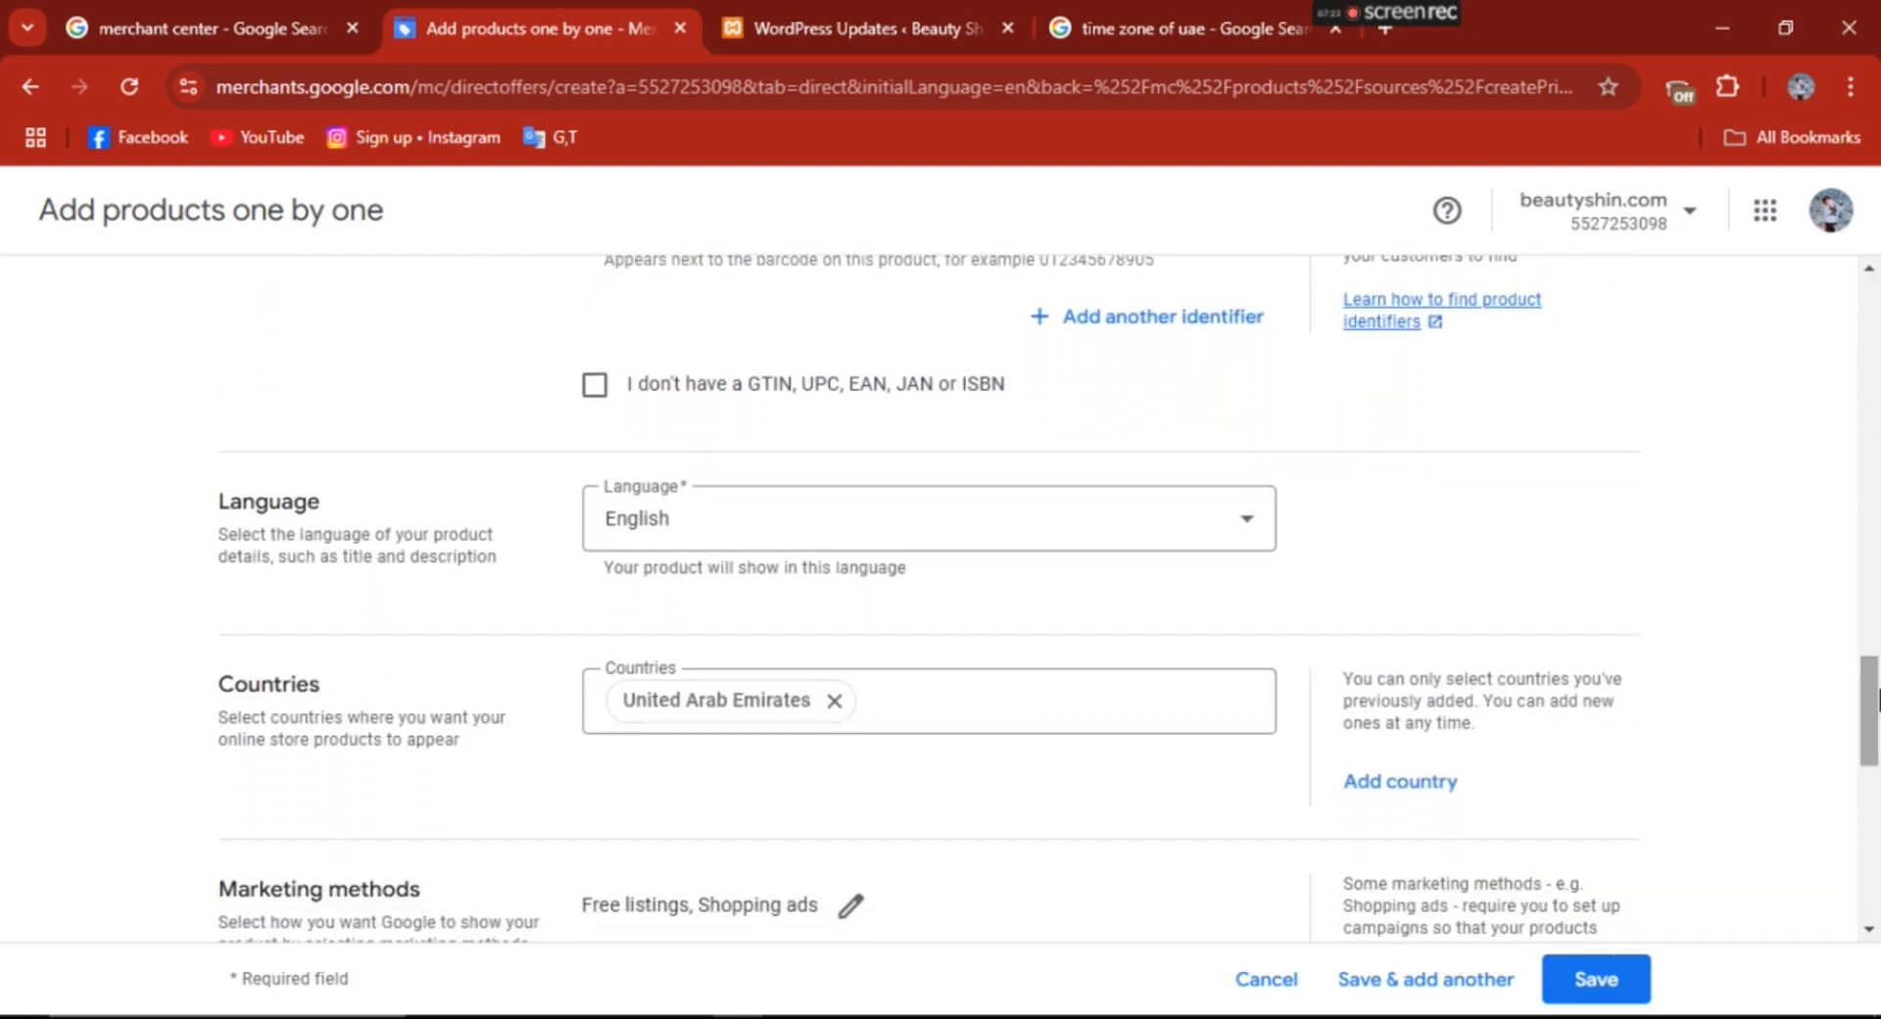
left_click(595, 384)
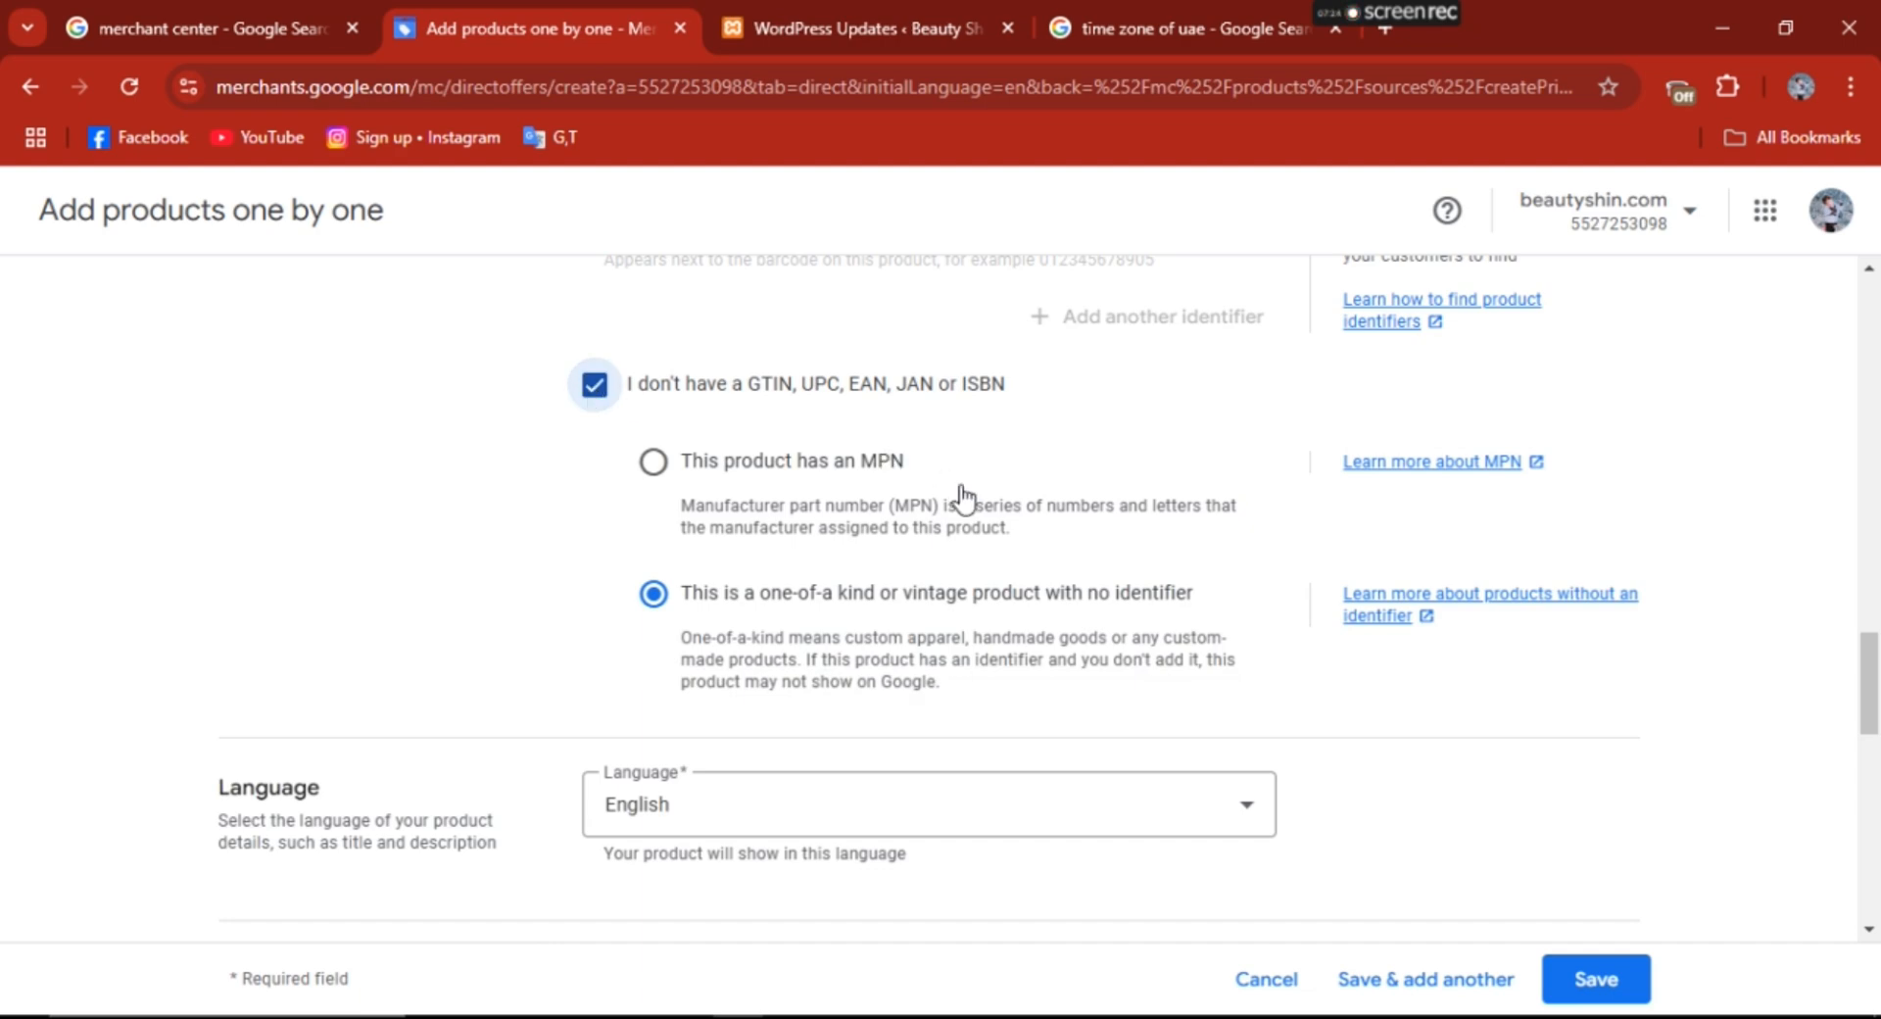
left_click_drag(1876, 685, 1876, 800)
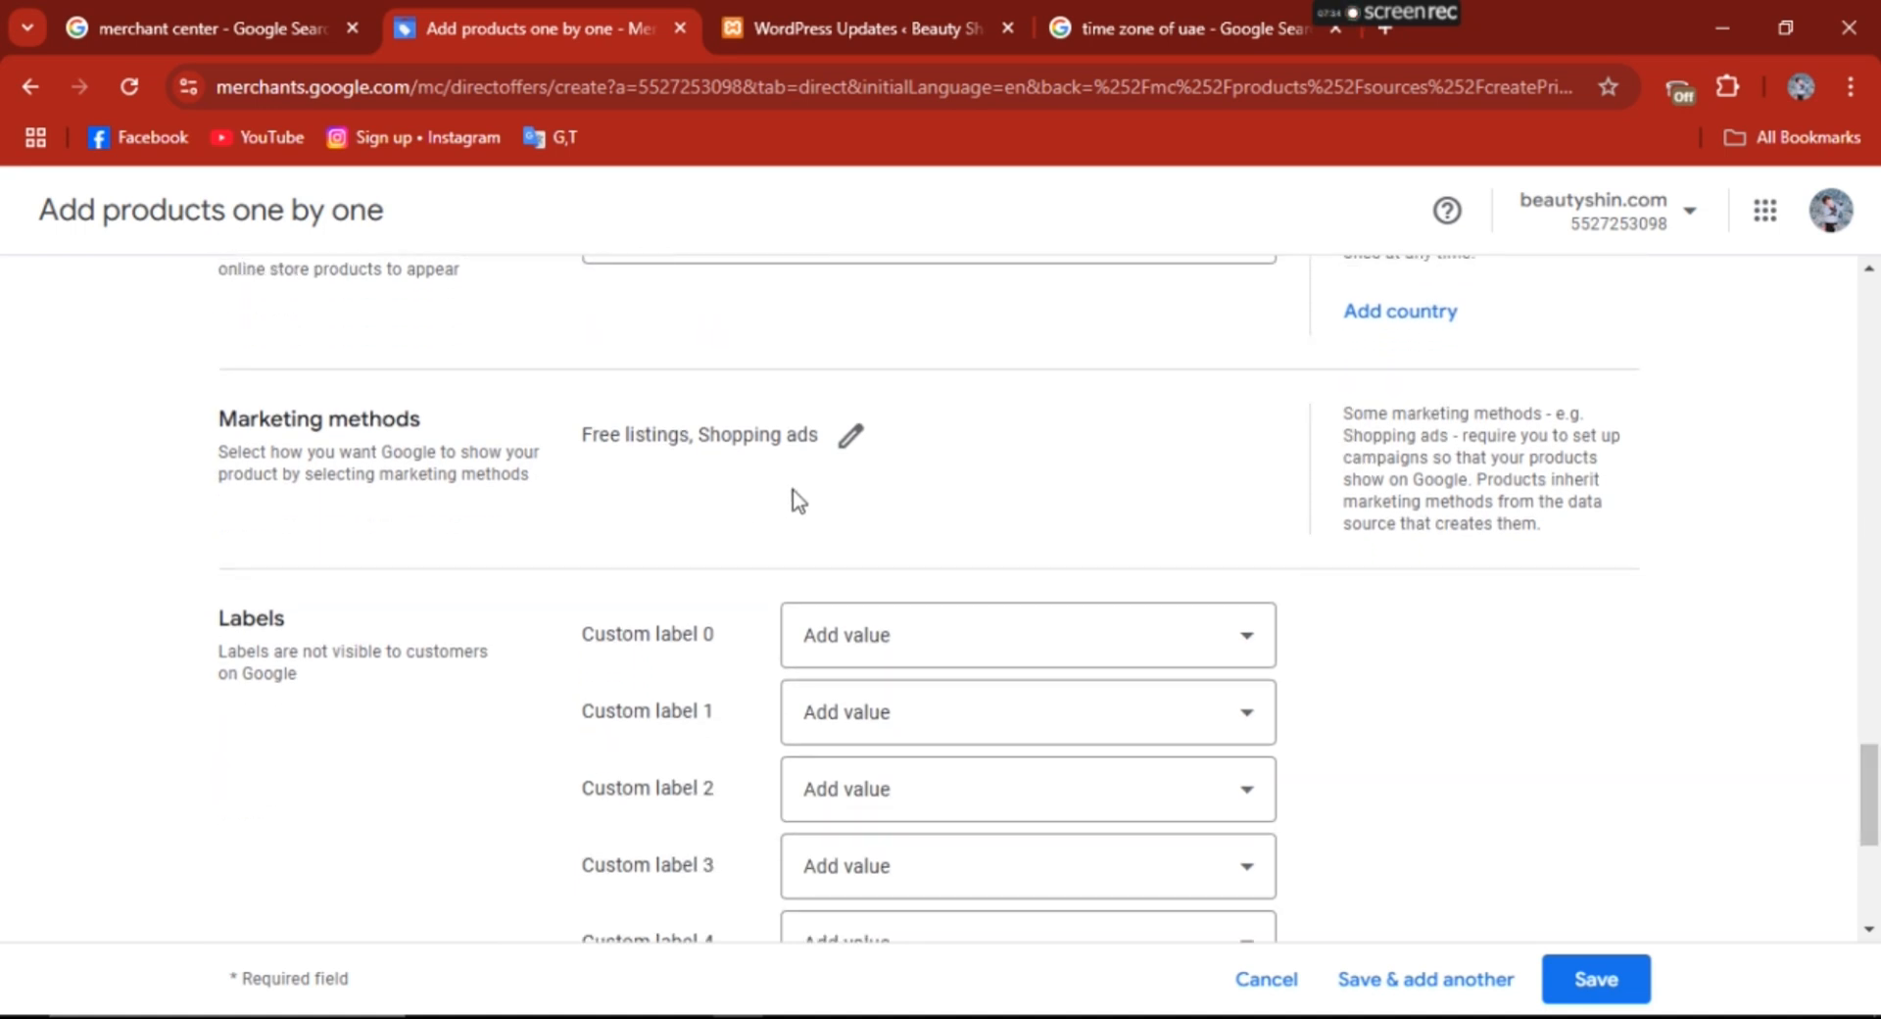
- Save the product's marketing methods with both Free listings and Shopping ads selected
left_click(846, 443)
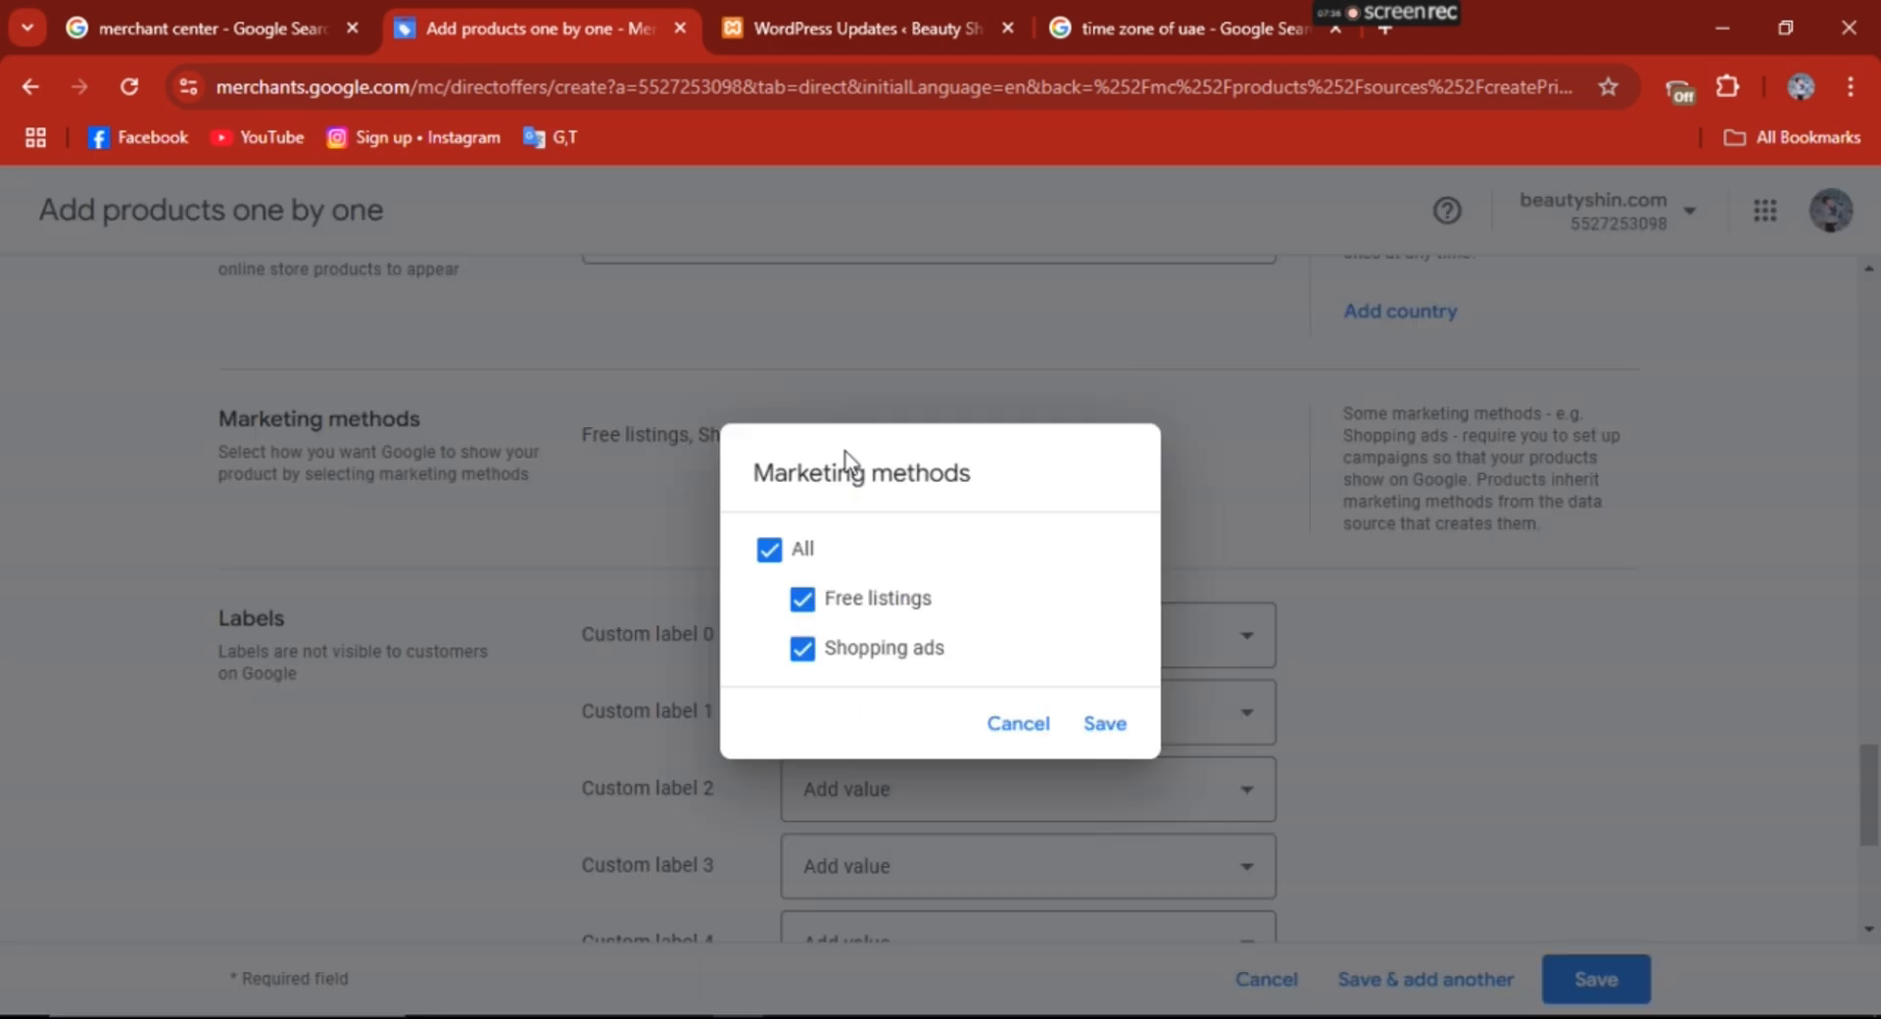
left_click(1105, 725)
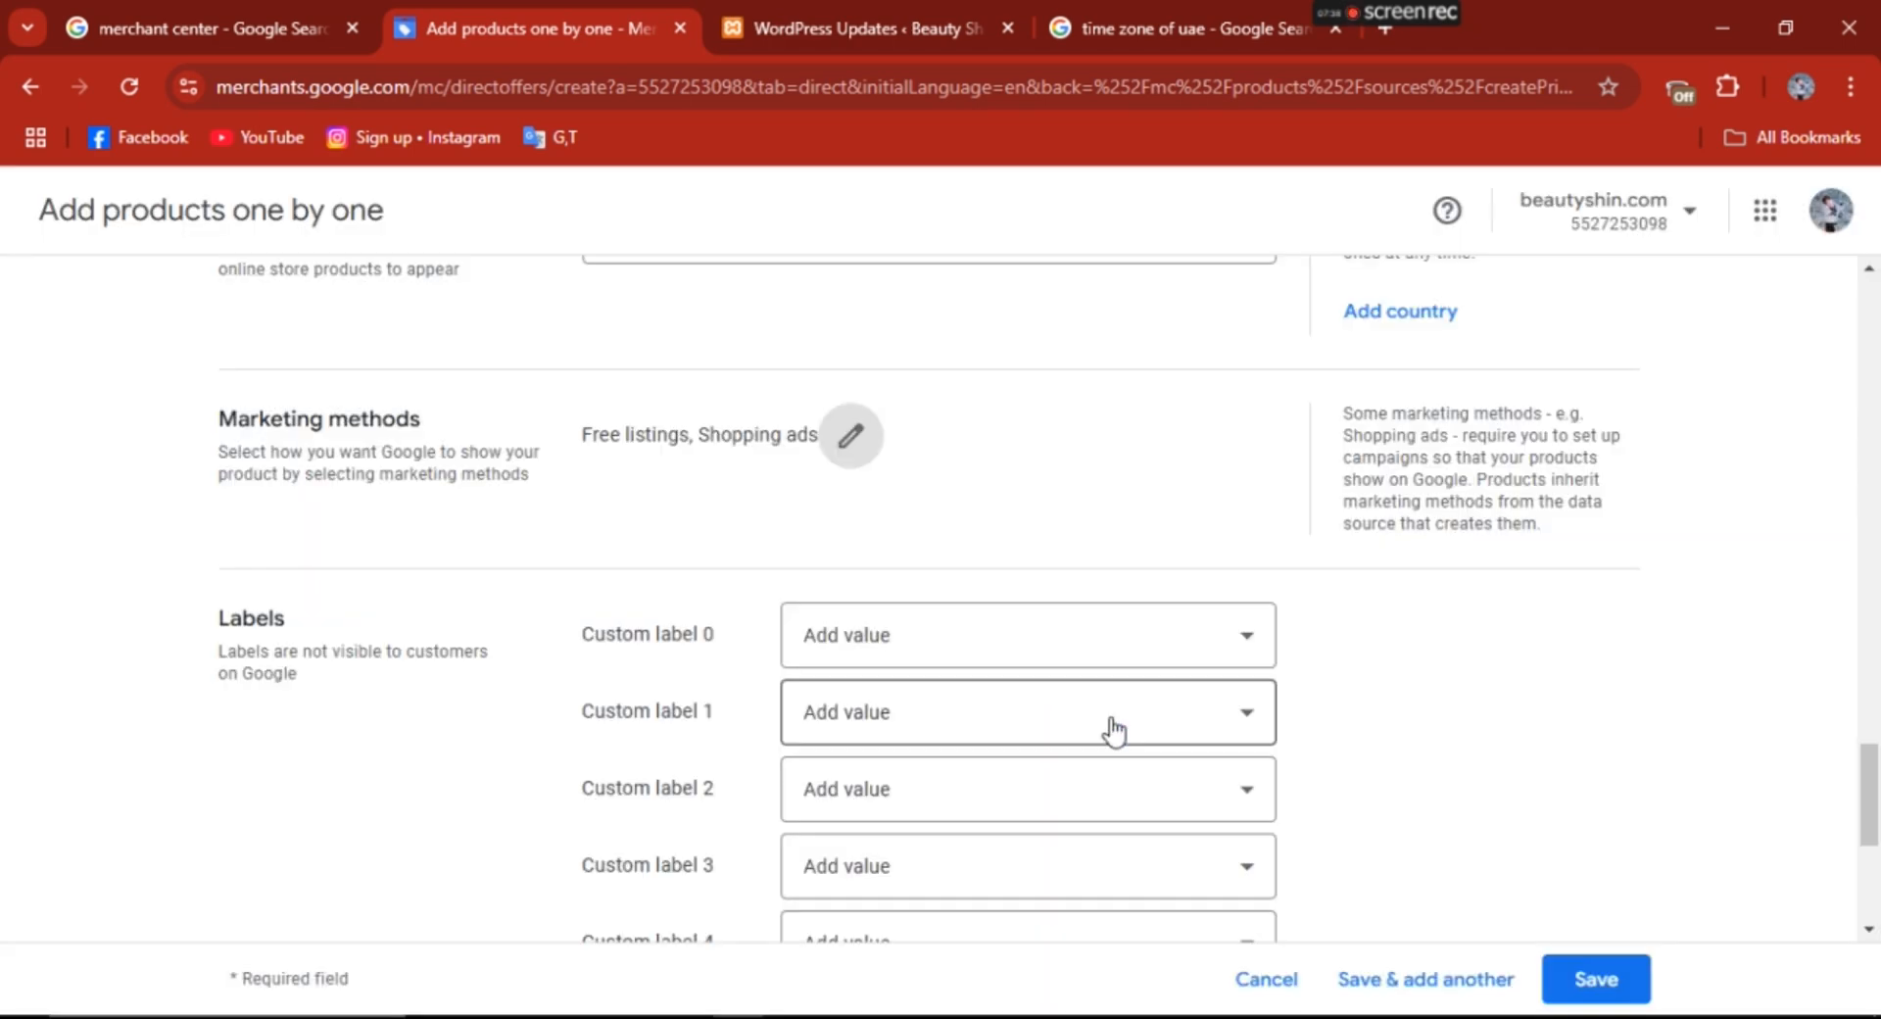
- Expand the apparel product details and enter "black, brown, pink" as the product's color
mouse_move(1877, 794)
left_mouse_down()
mouse_move(1877, 864)
mouse_move(1877, 796)
left_mouse_up()
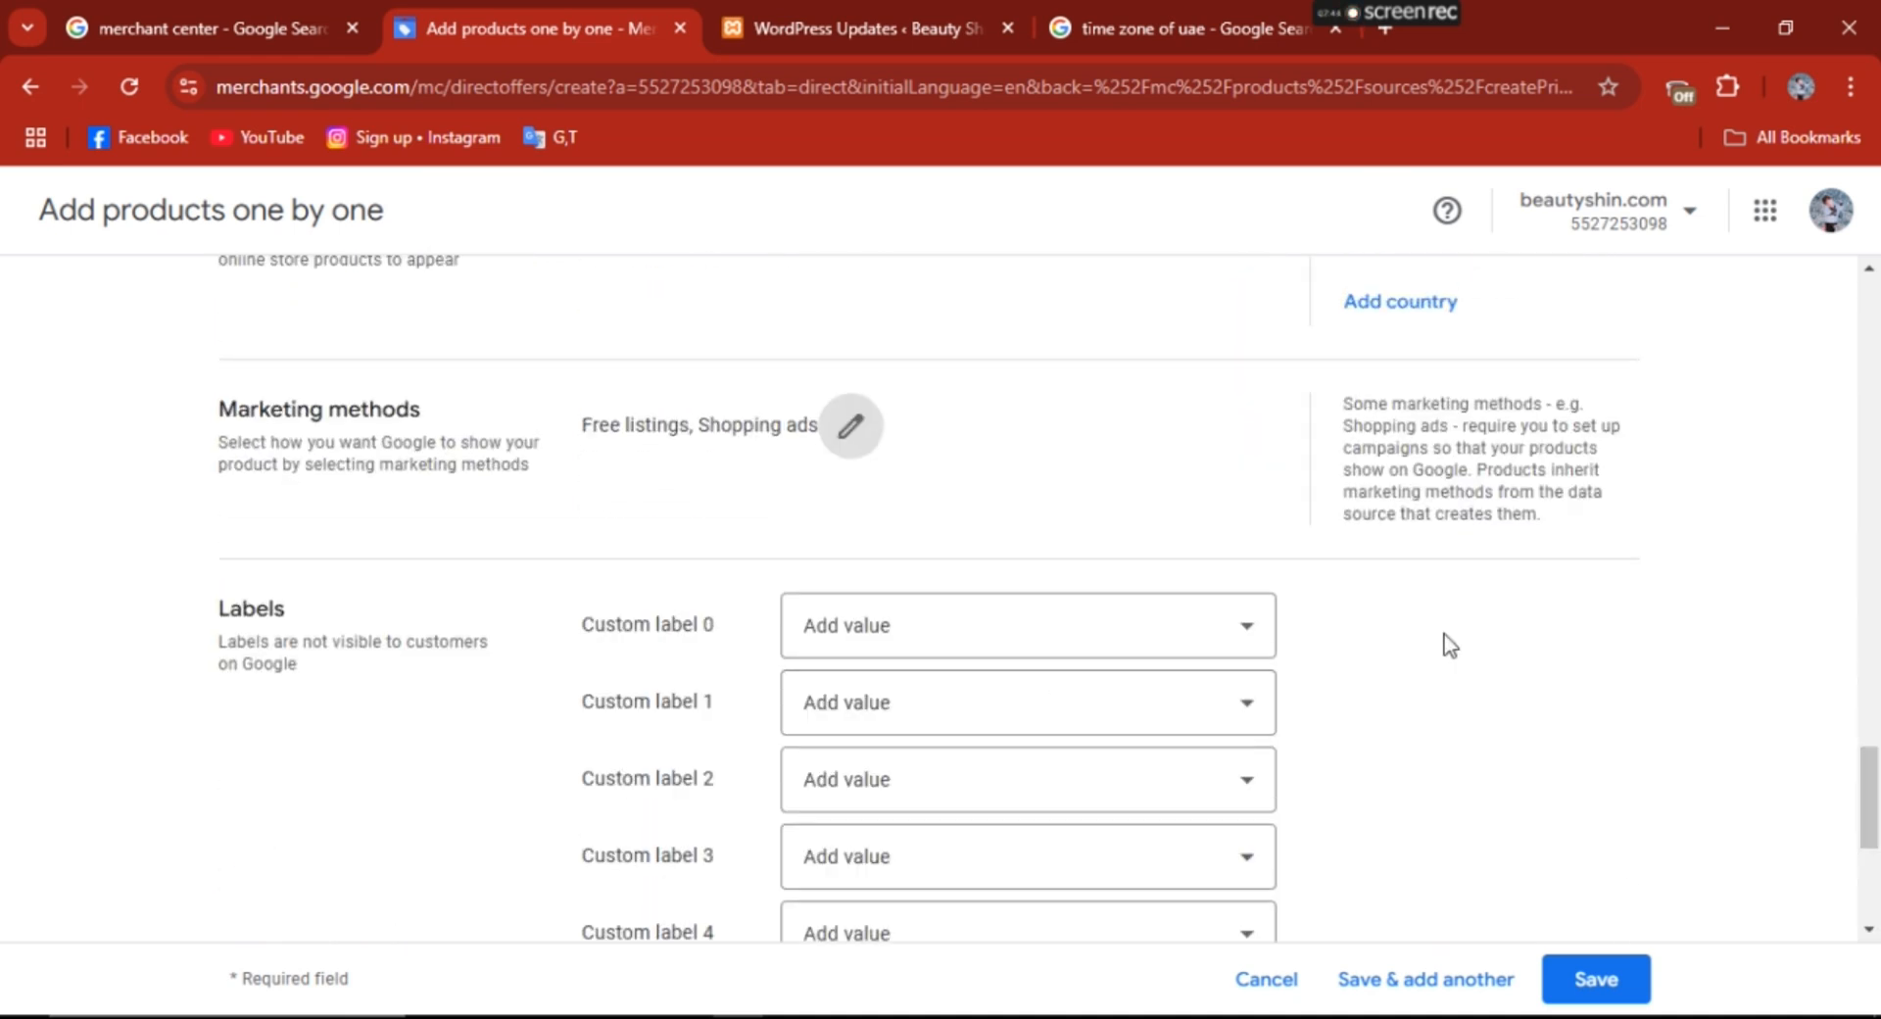
scroll(1875, 815, "down", 2)
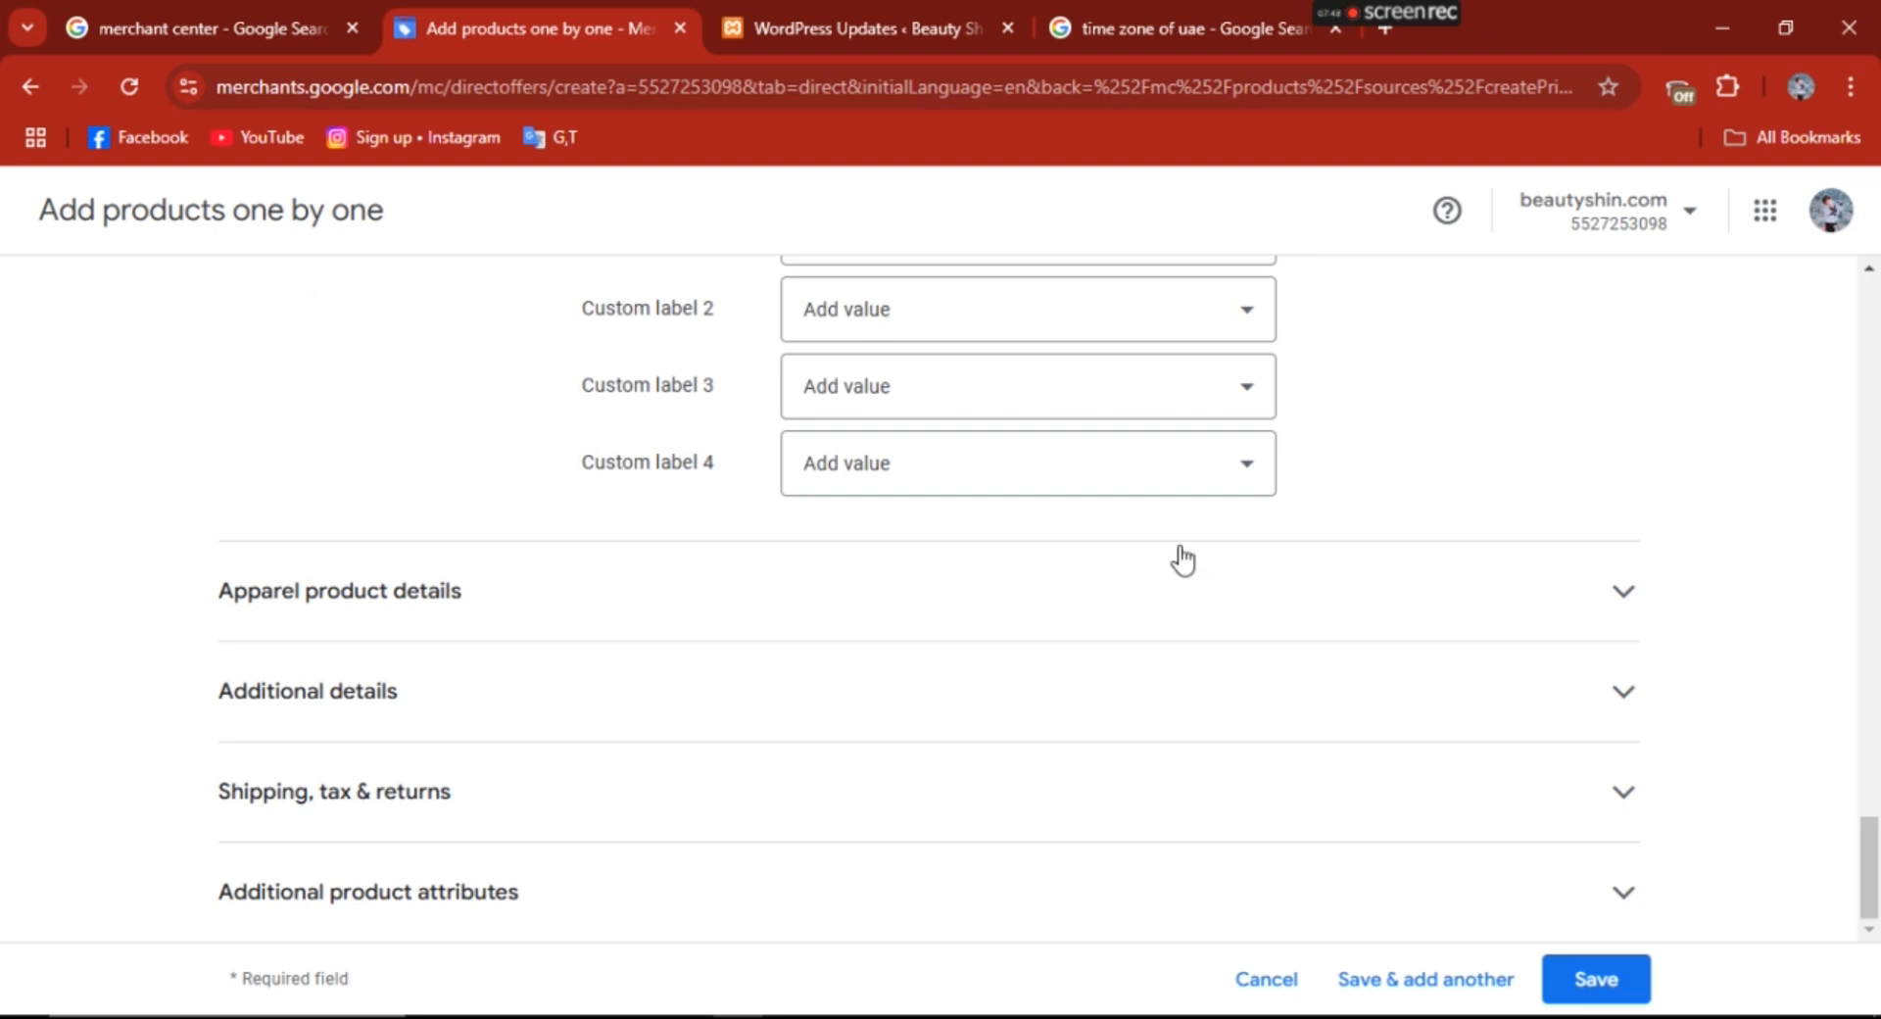
left_click(1626, 593)
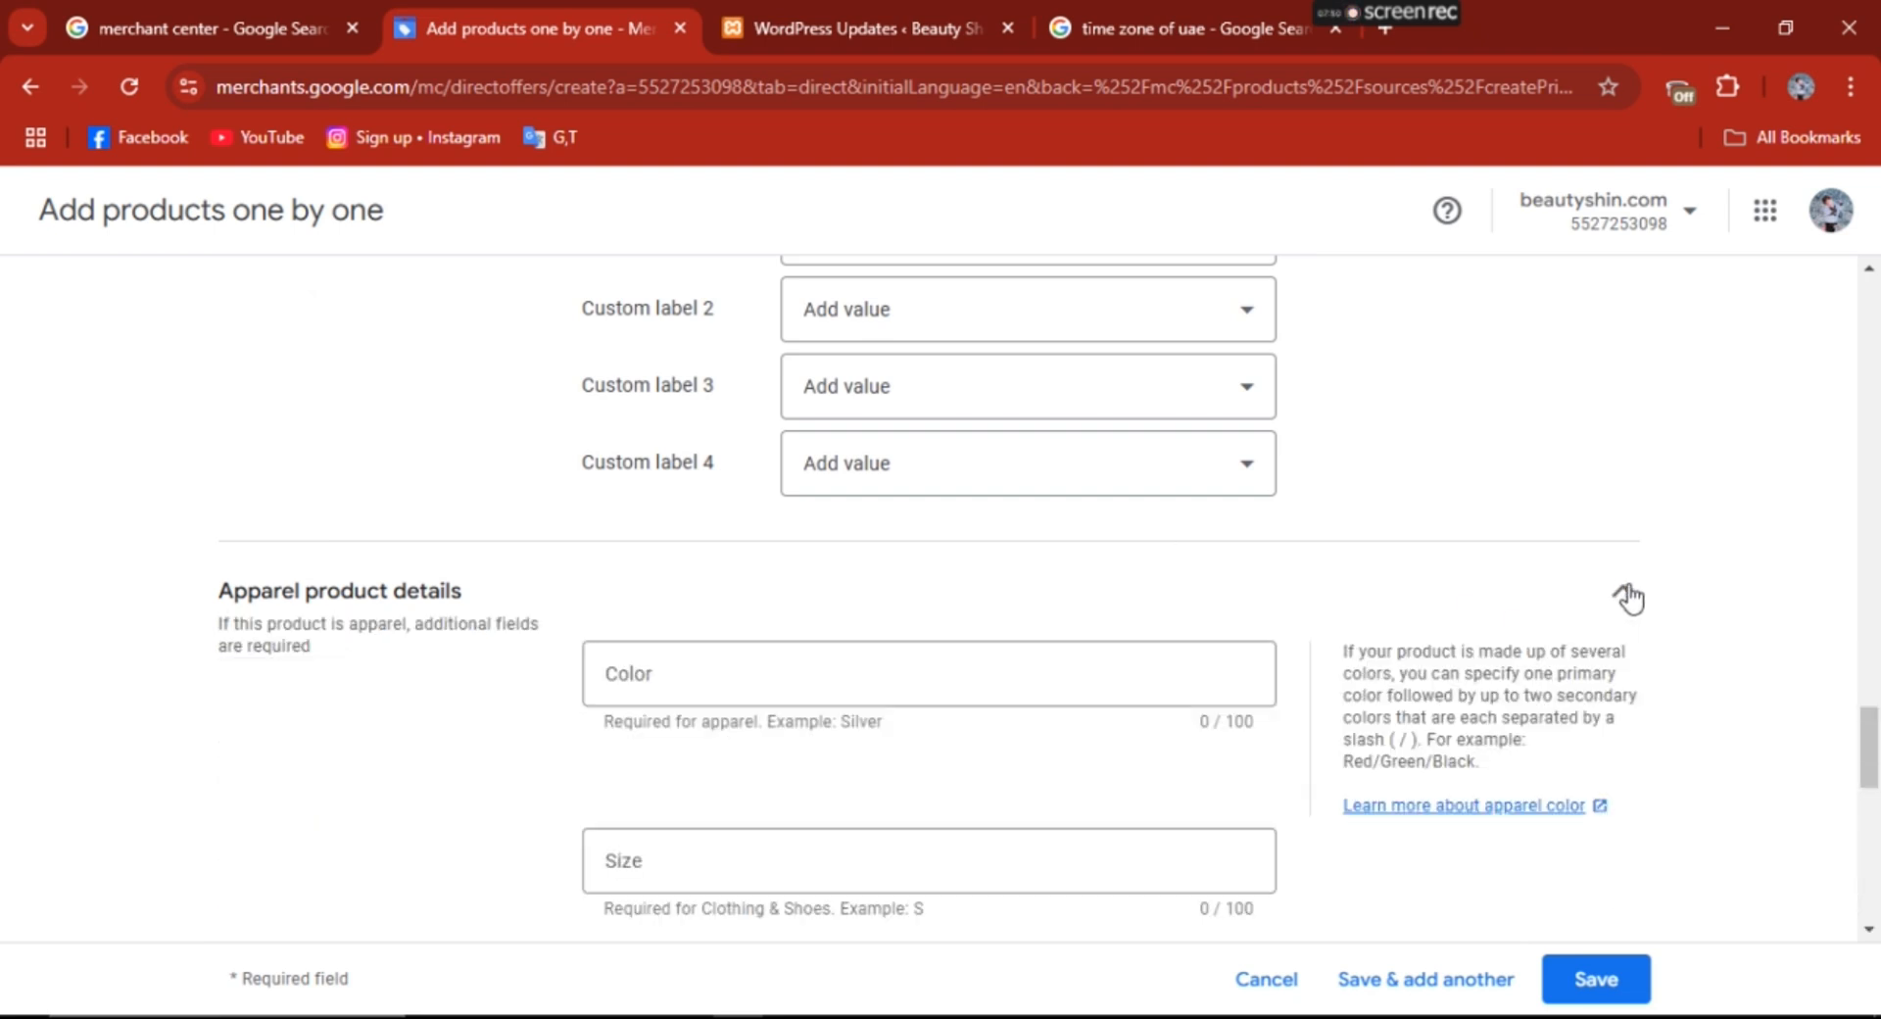
scroll(1042, 537, "down", 2)
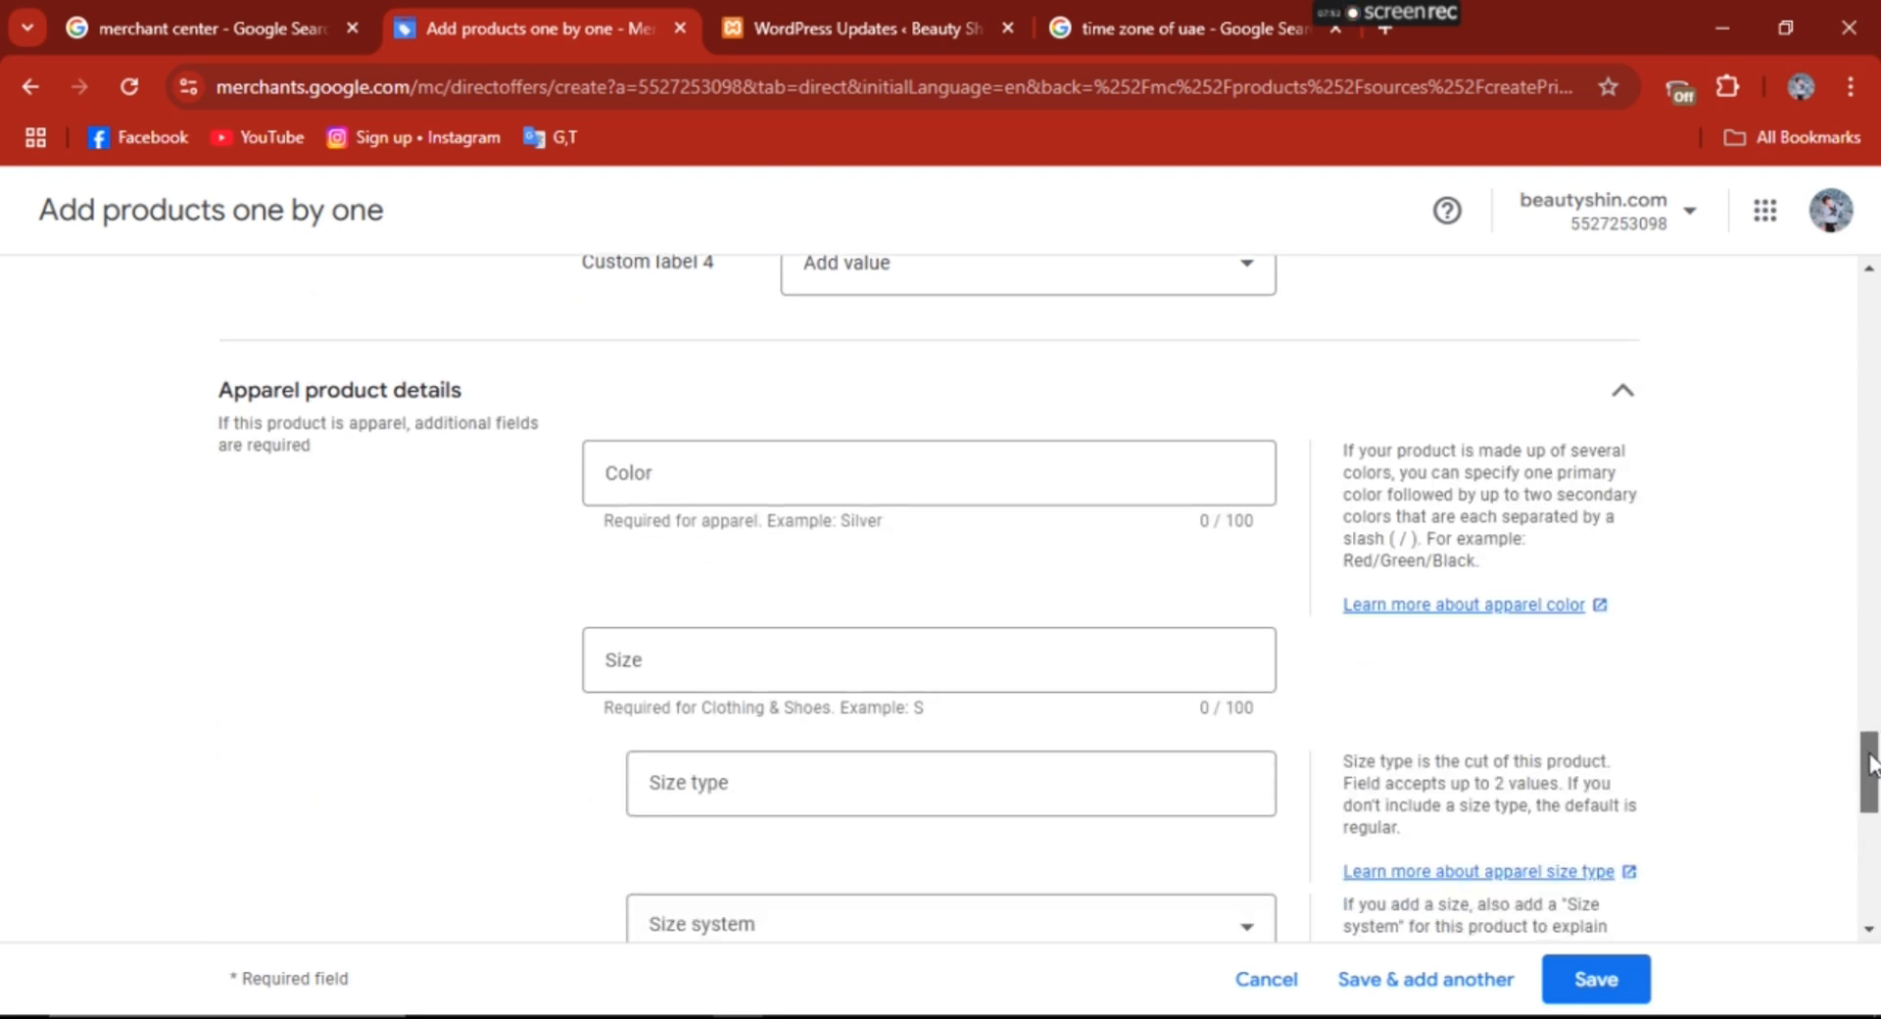
left_click(708, 452)
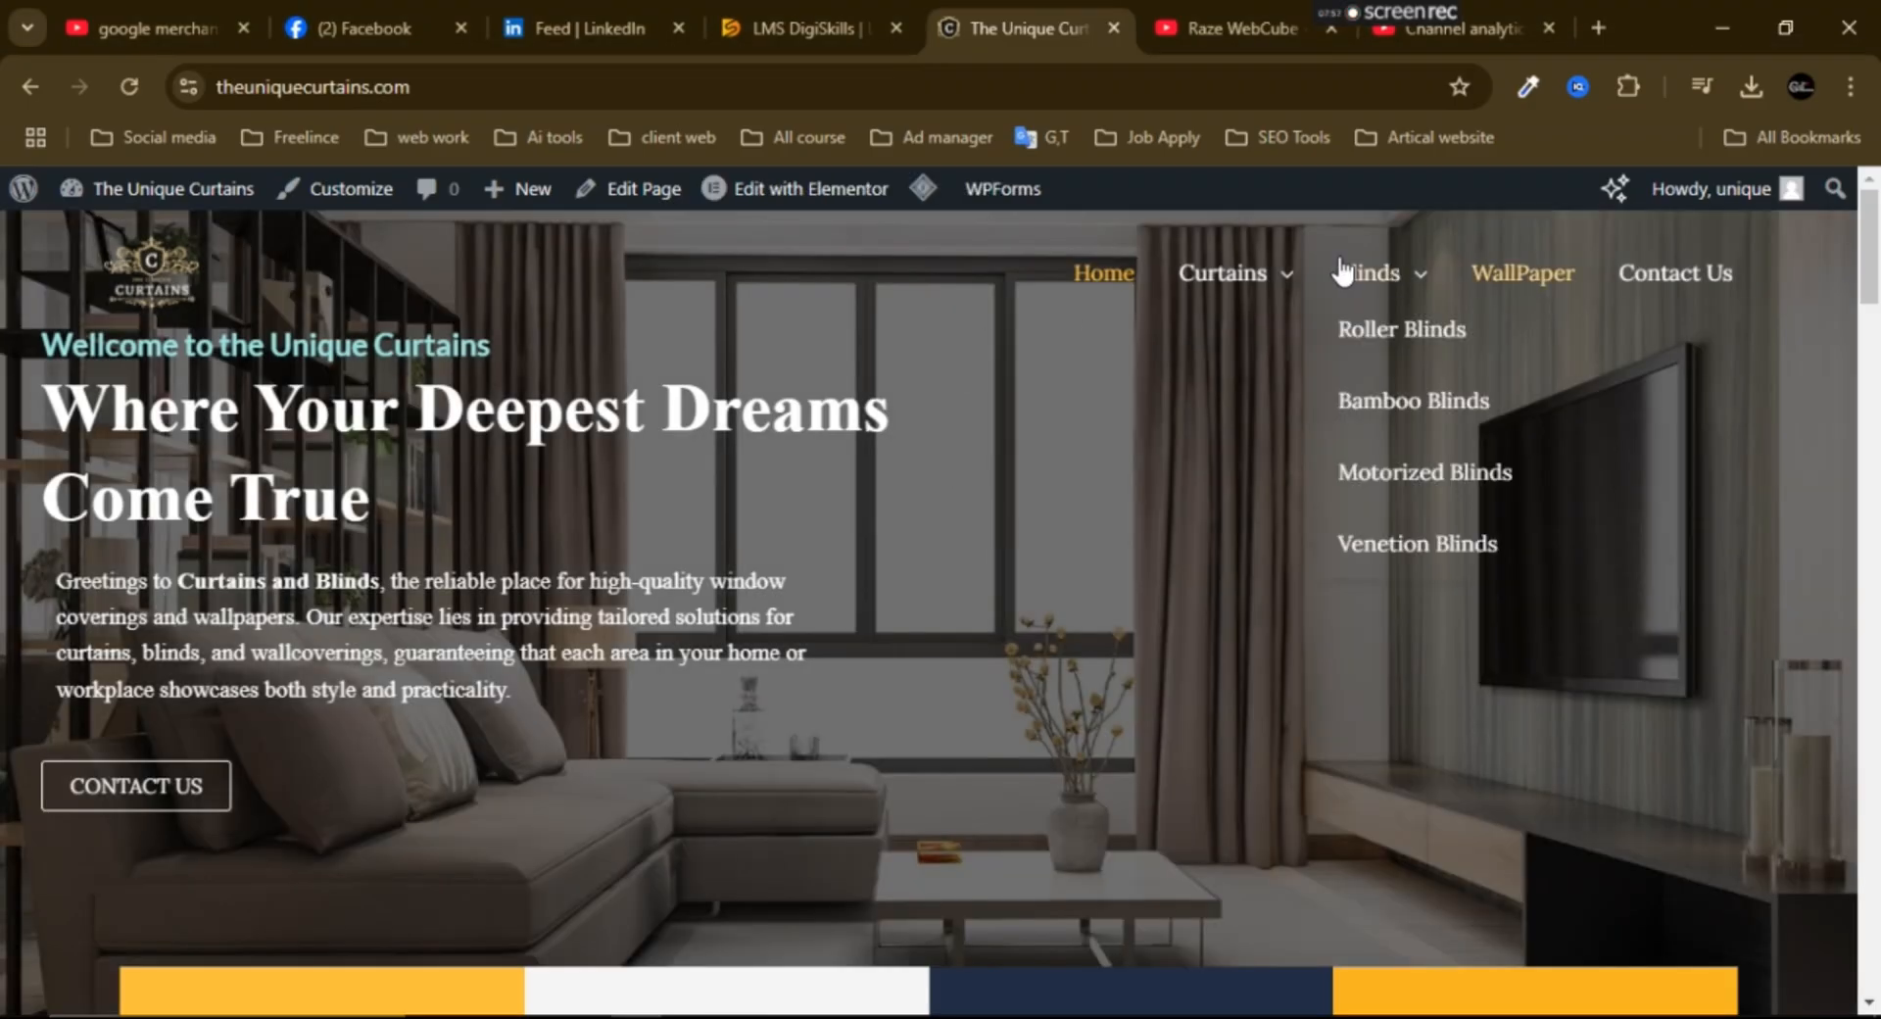
mouse_move(1249, 283)
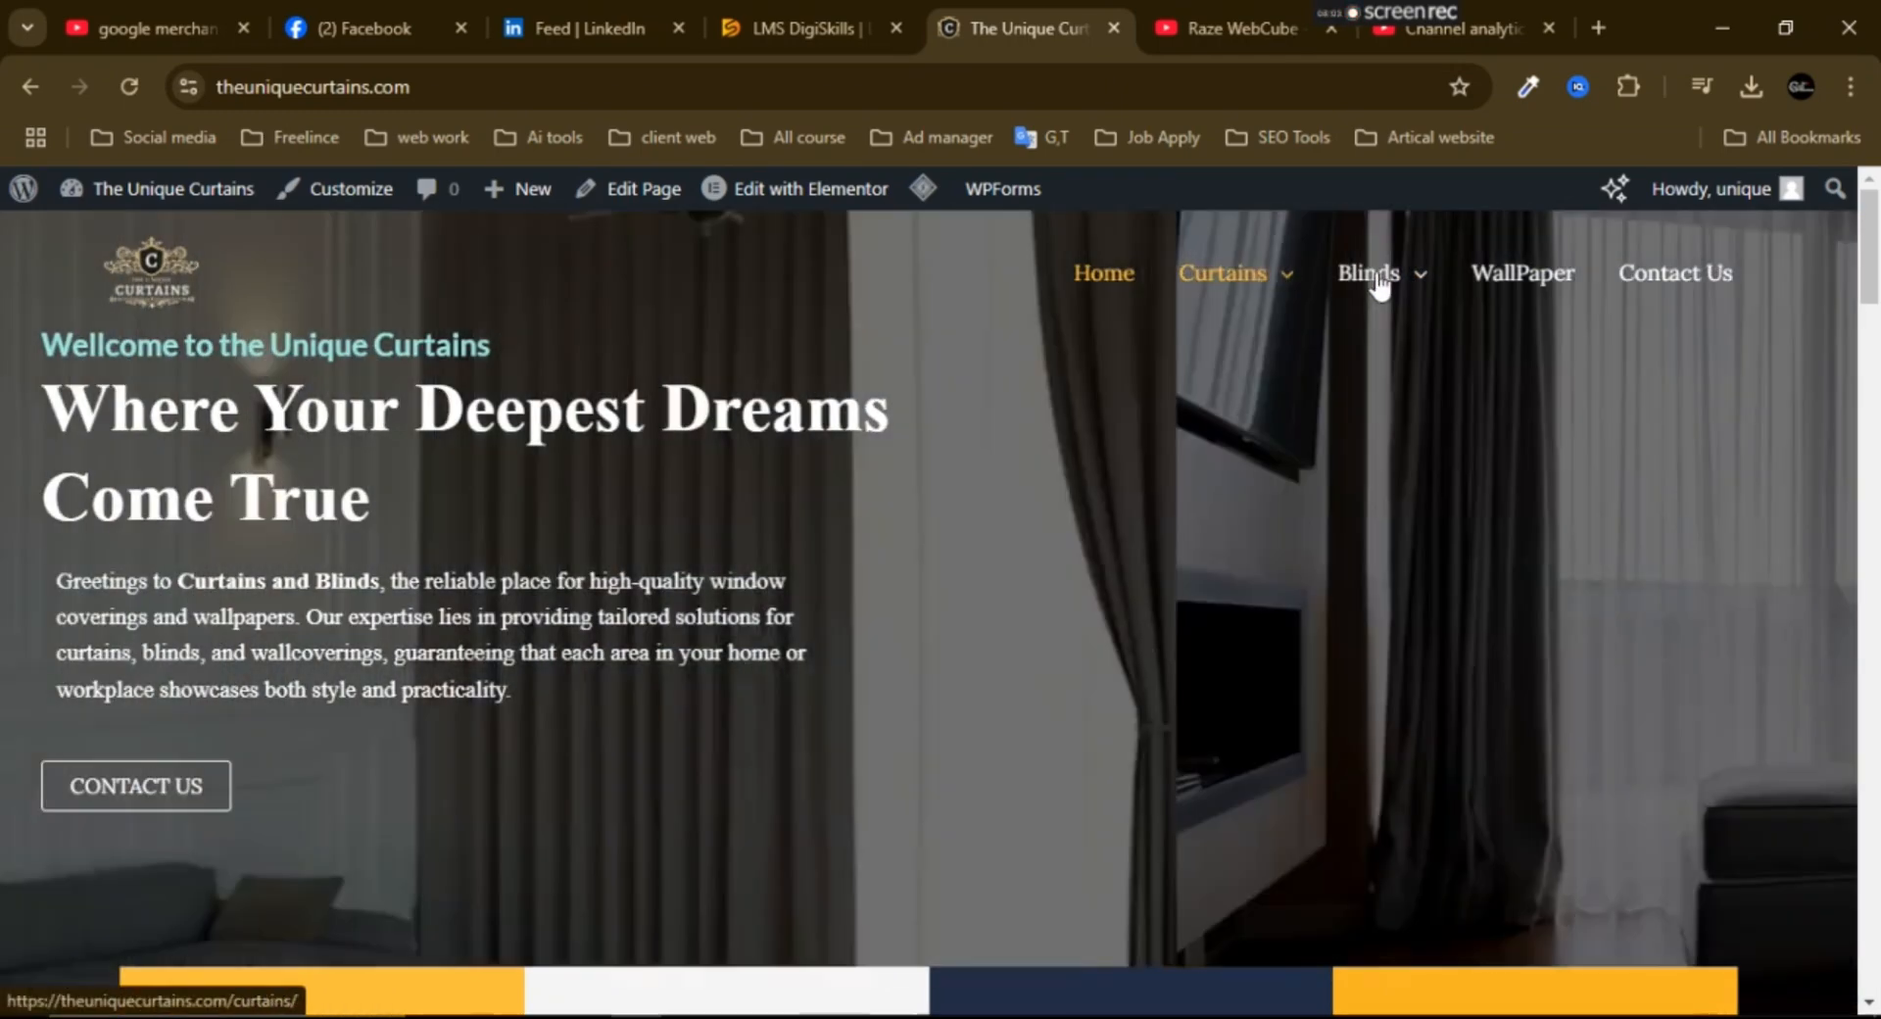
mouse_move(1404, 290)
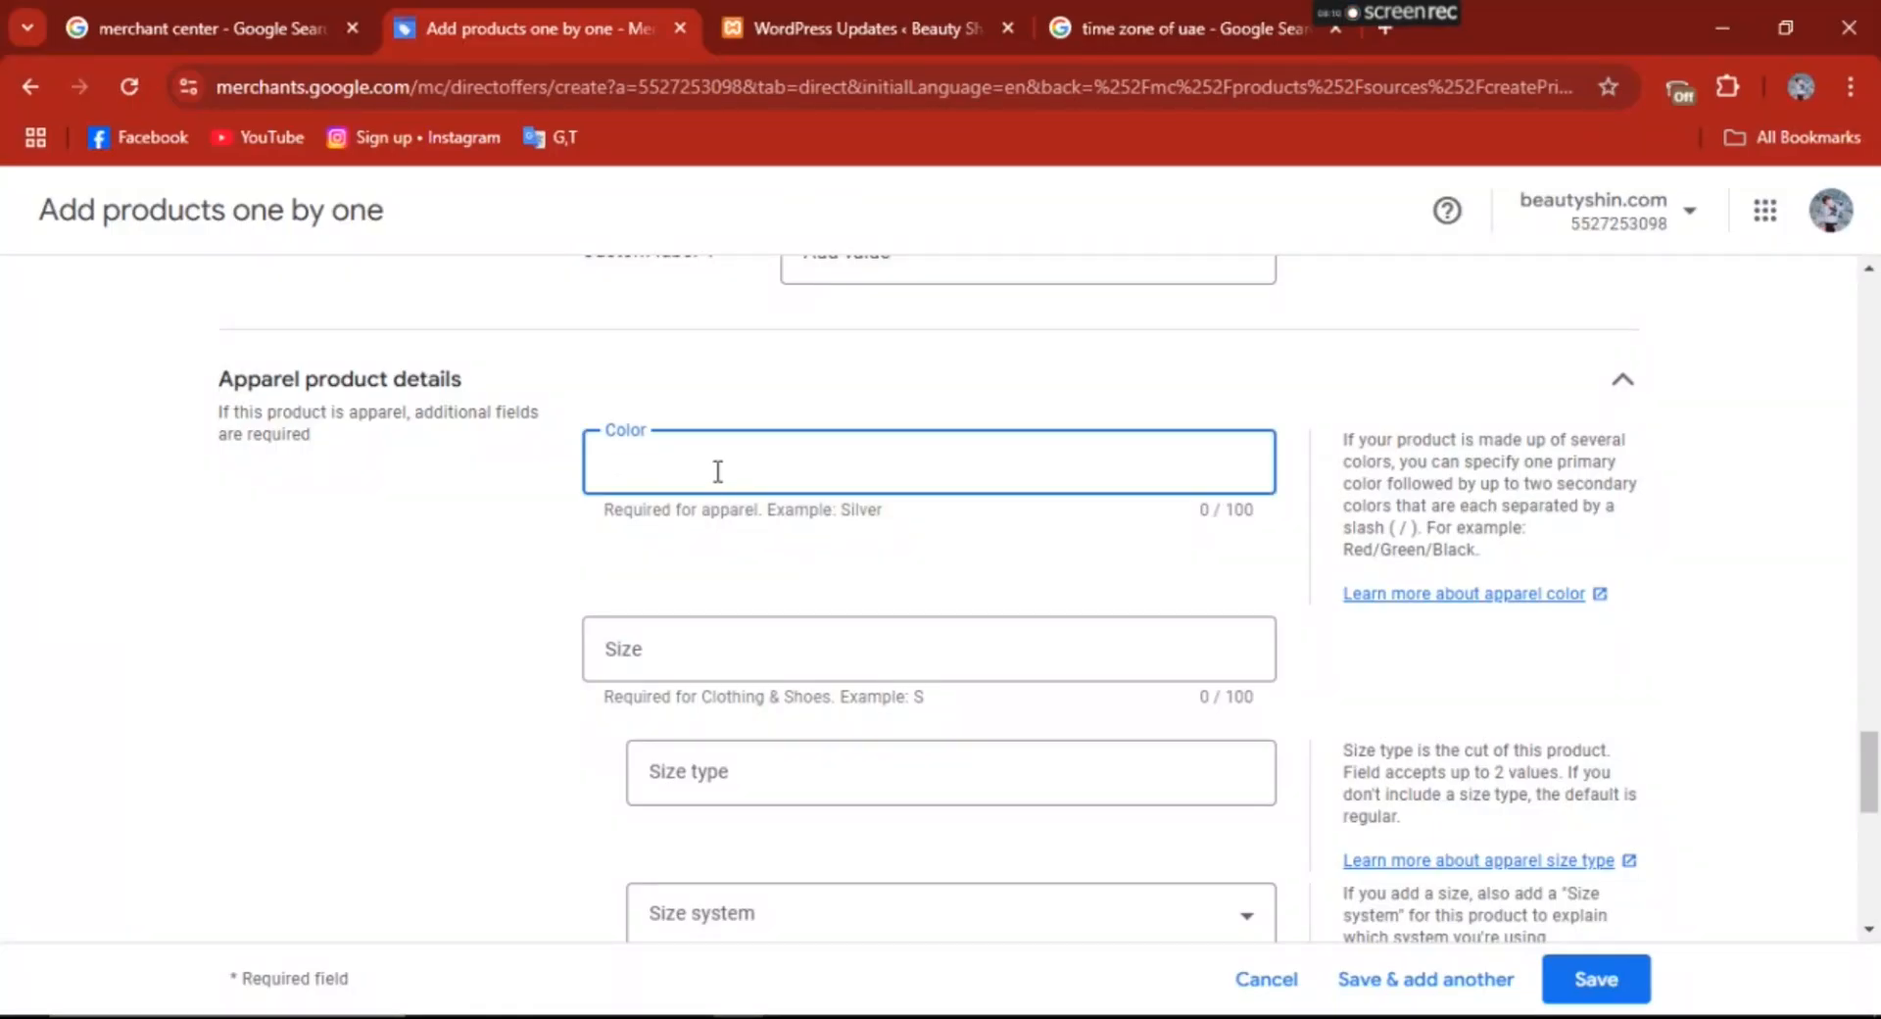
type("black,brown, pink")
left_click_drag(1871, 774, 1873, 805)
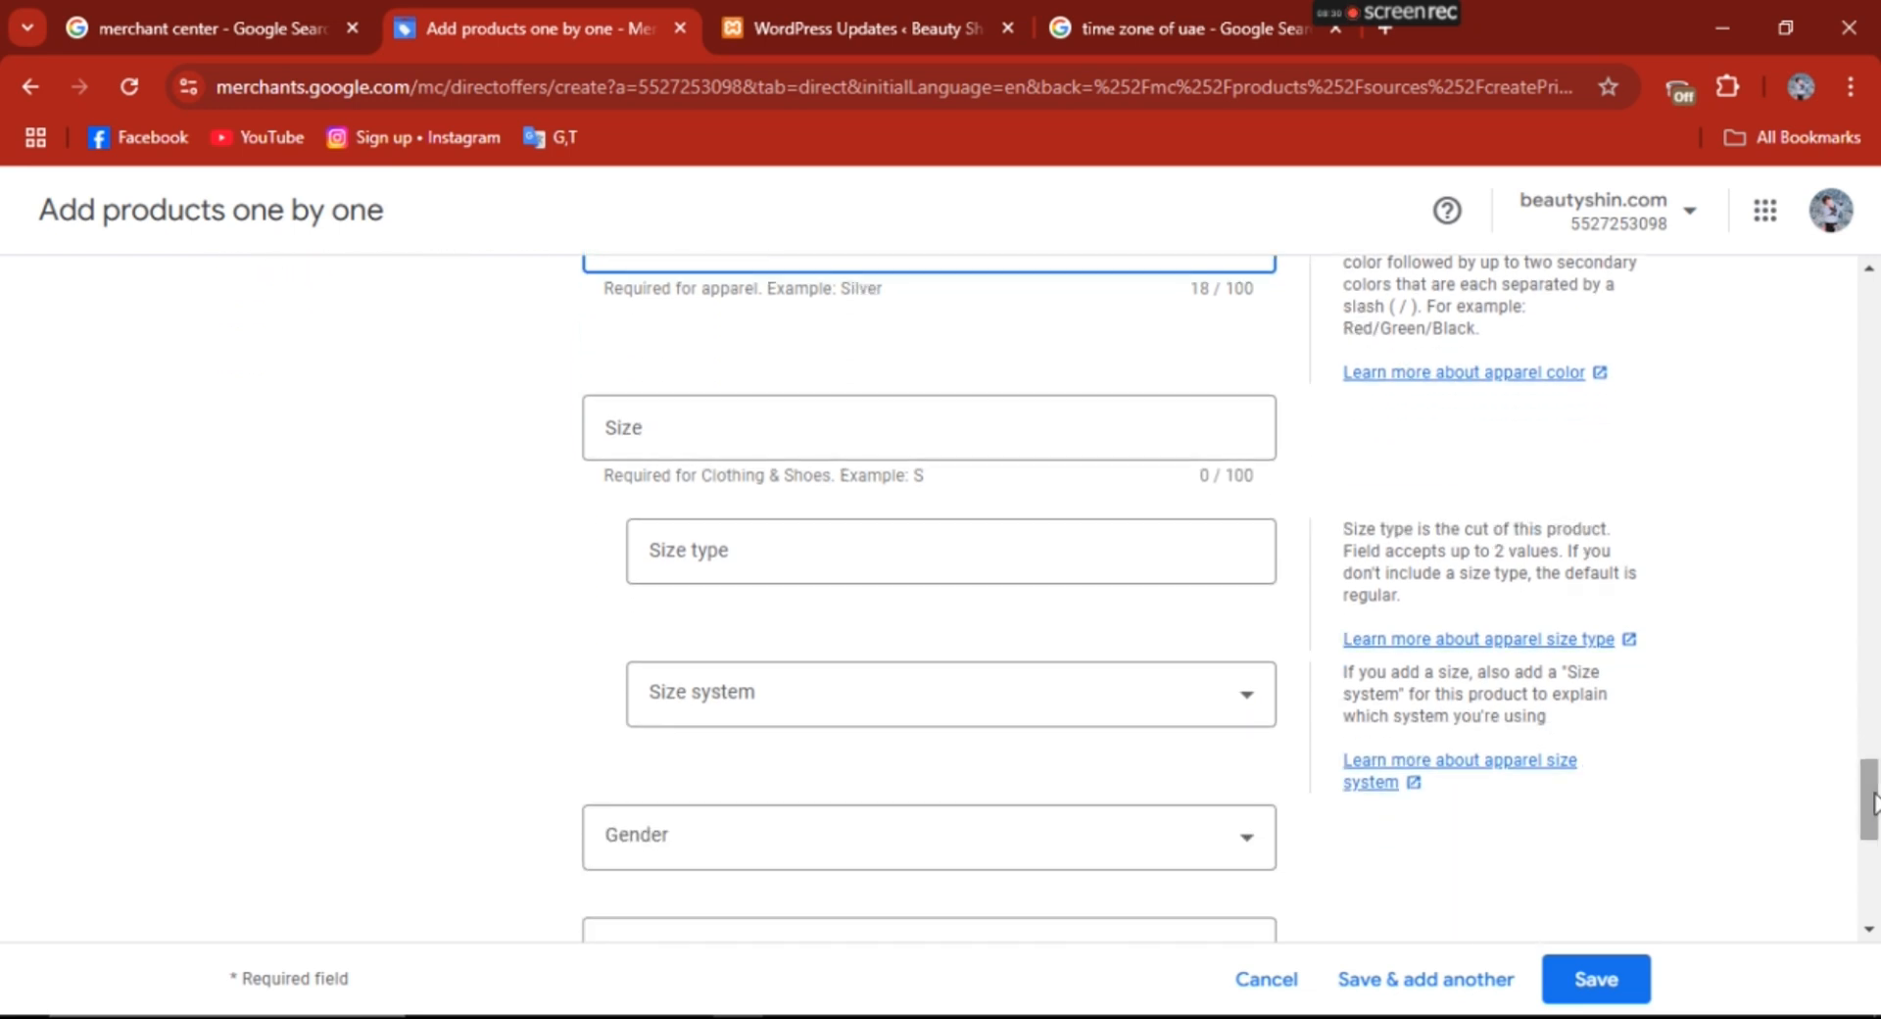
left_click(742, 418)
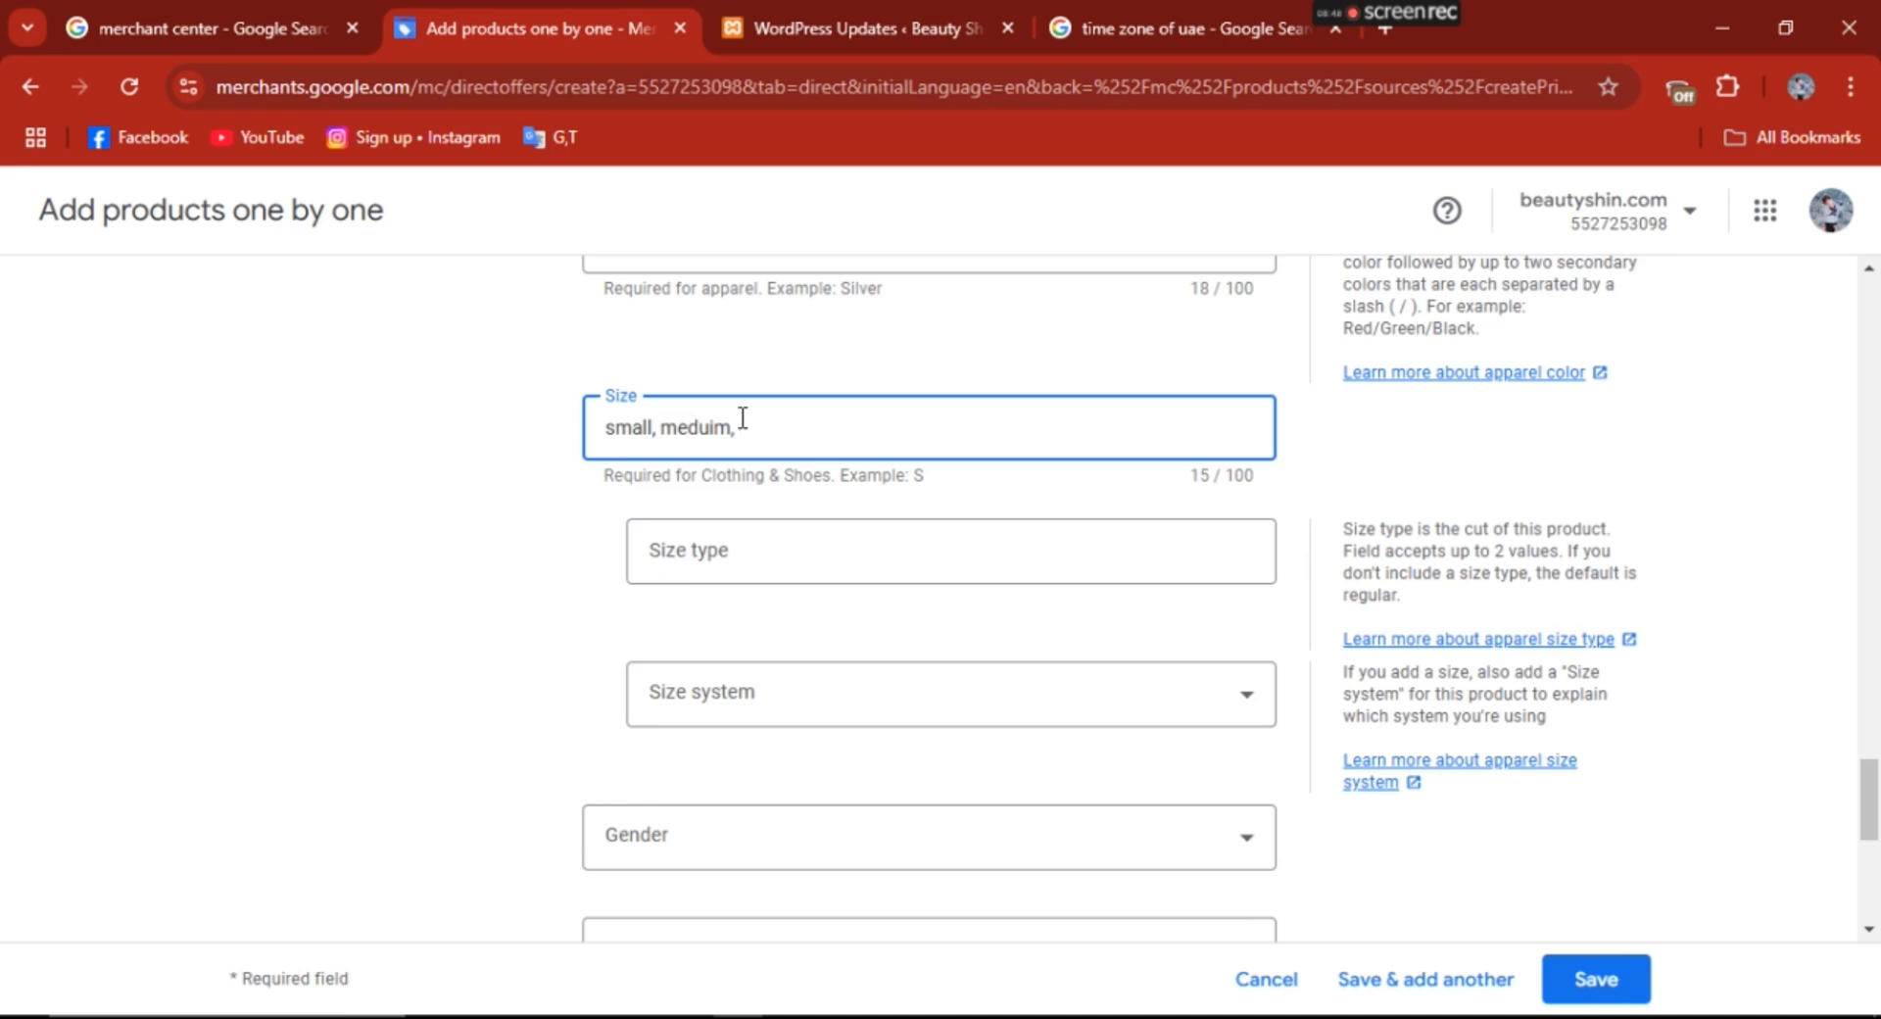
left_click_drag(743, 421, 556, 442)
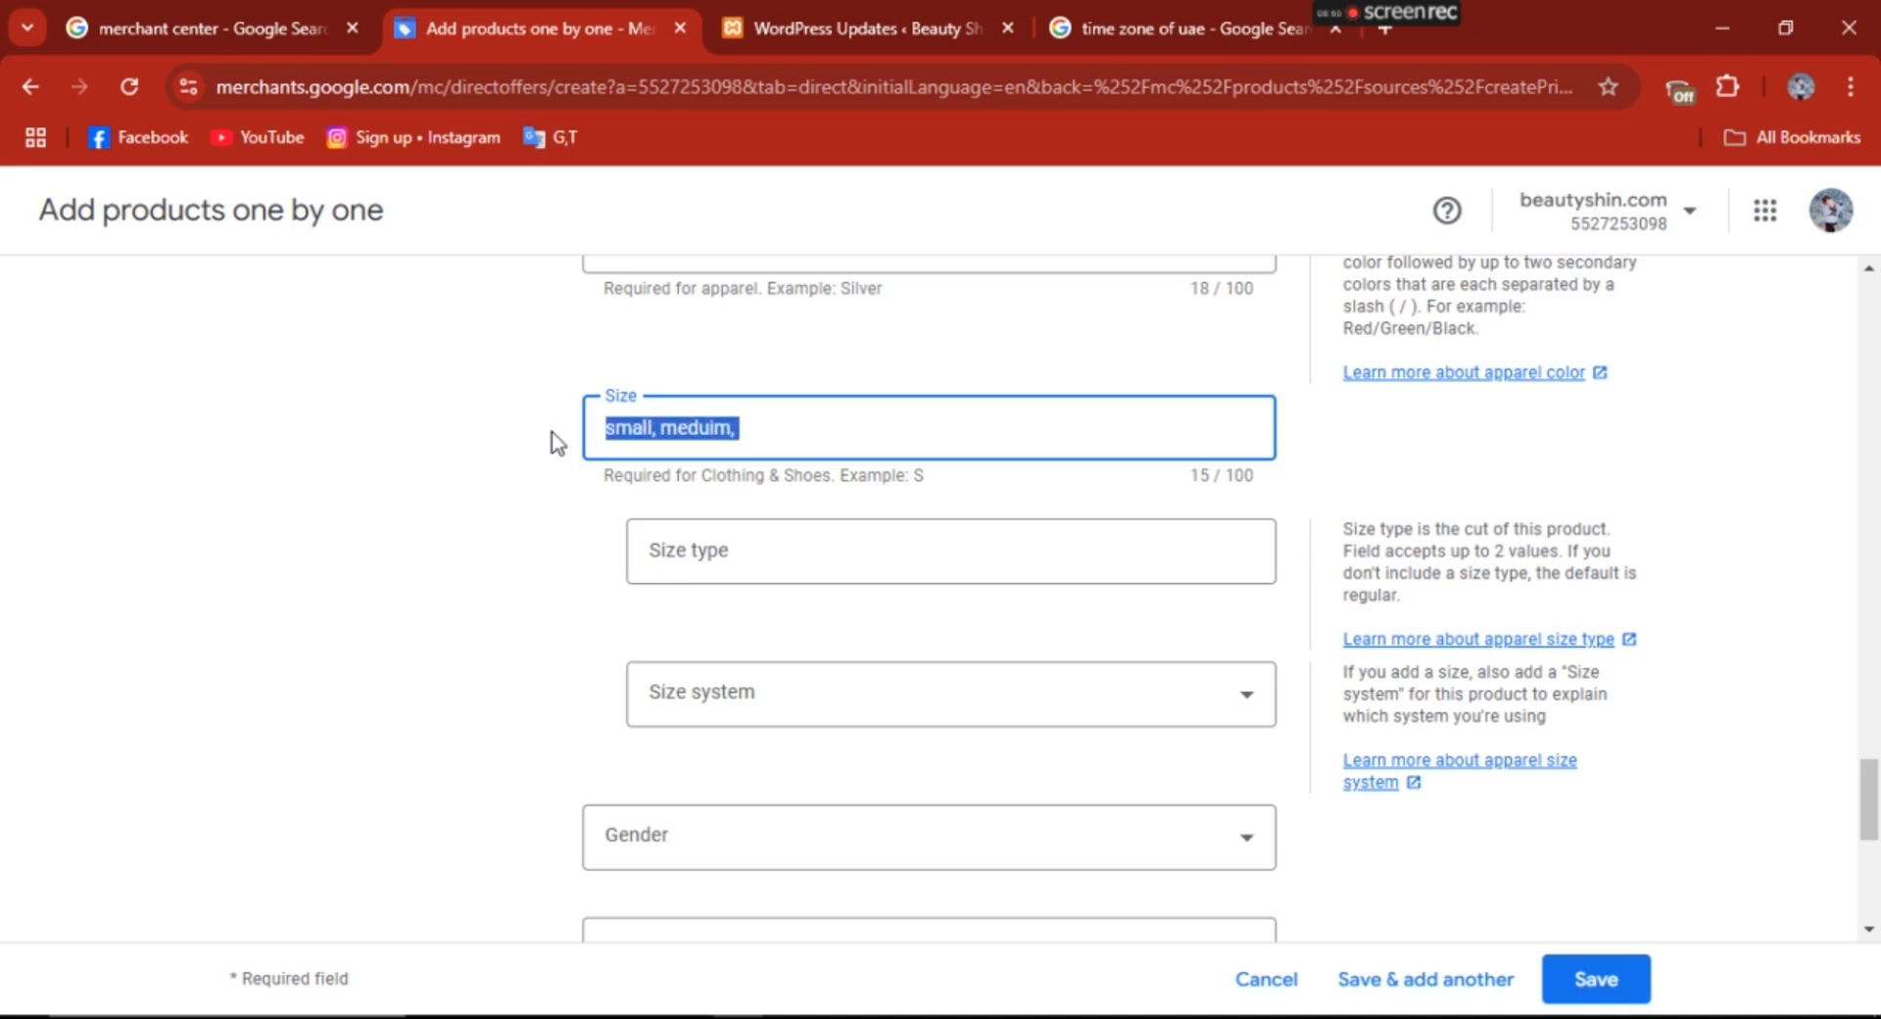
key("BackSpace")
- Check the apparel size type options without choosing one, and set the size system to AU
scroll(1873, 795, "down", 1)
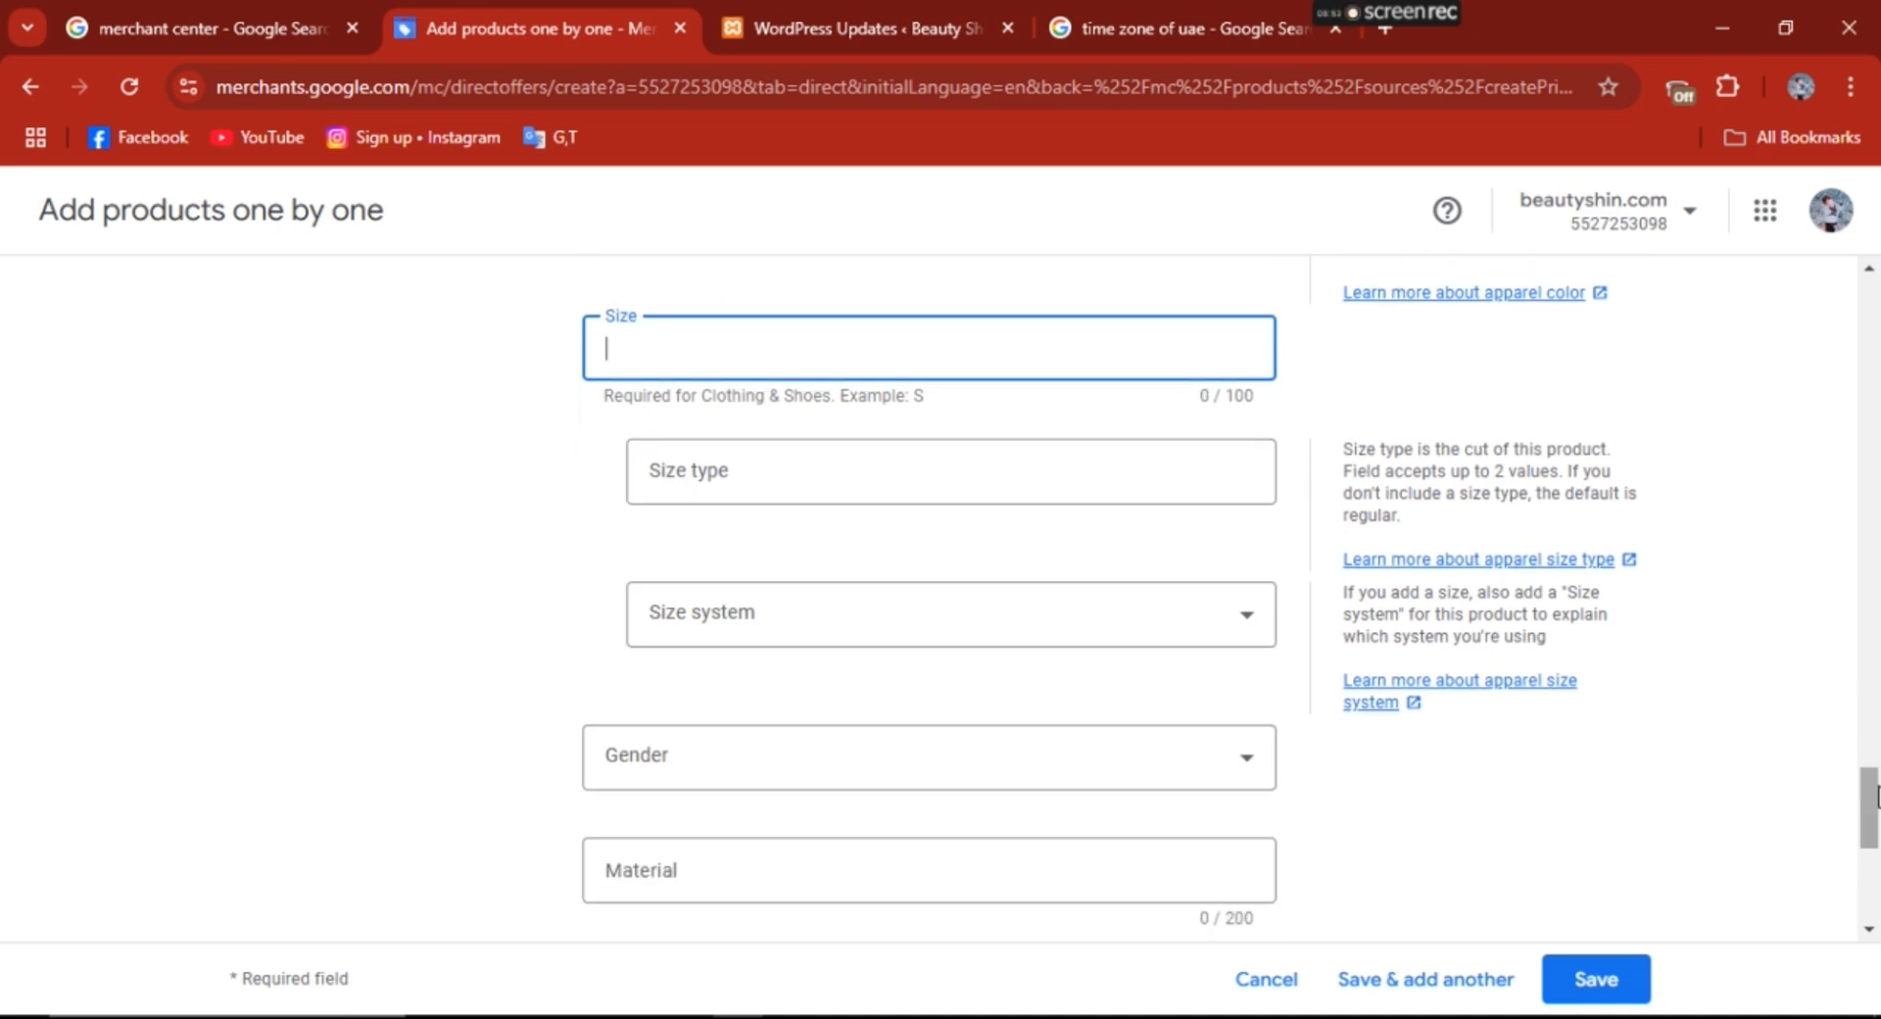
left_click(970, 471)
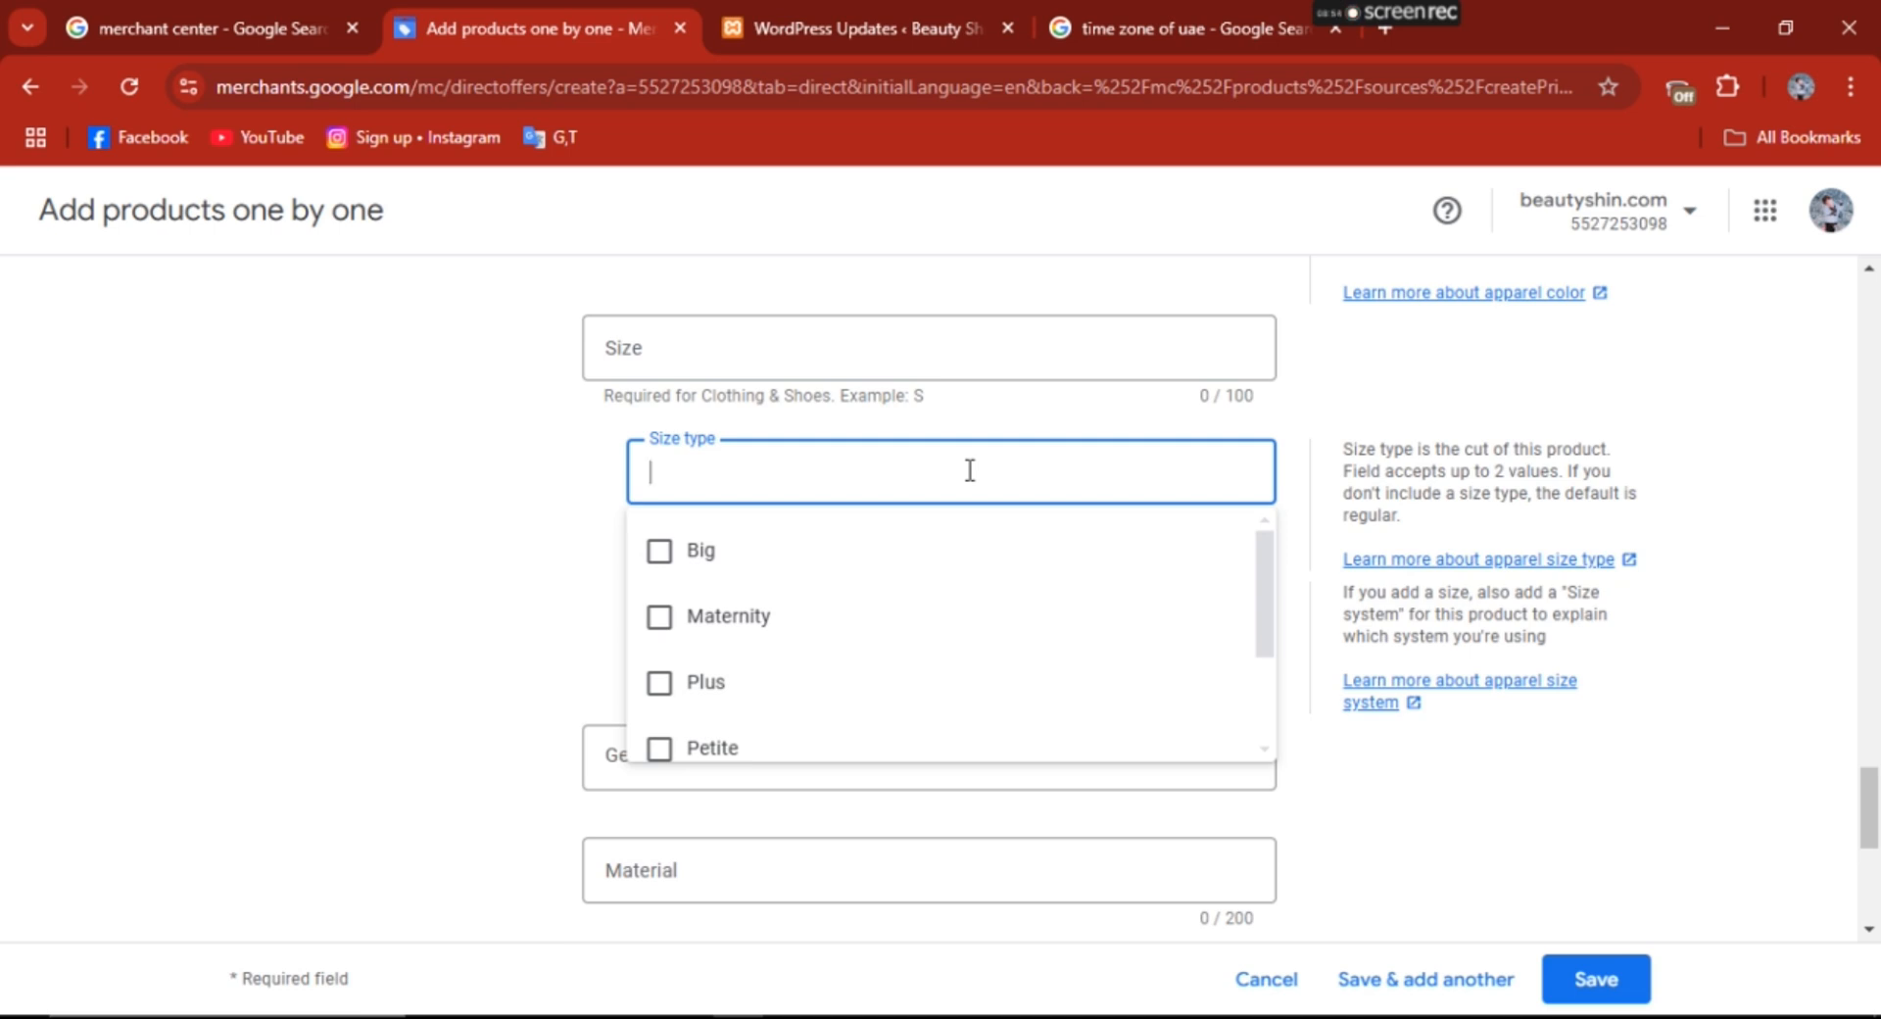
left_click(461, 574)
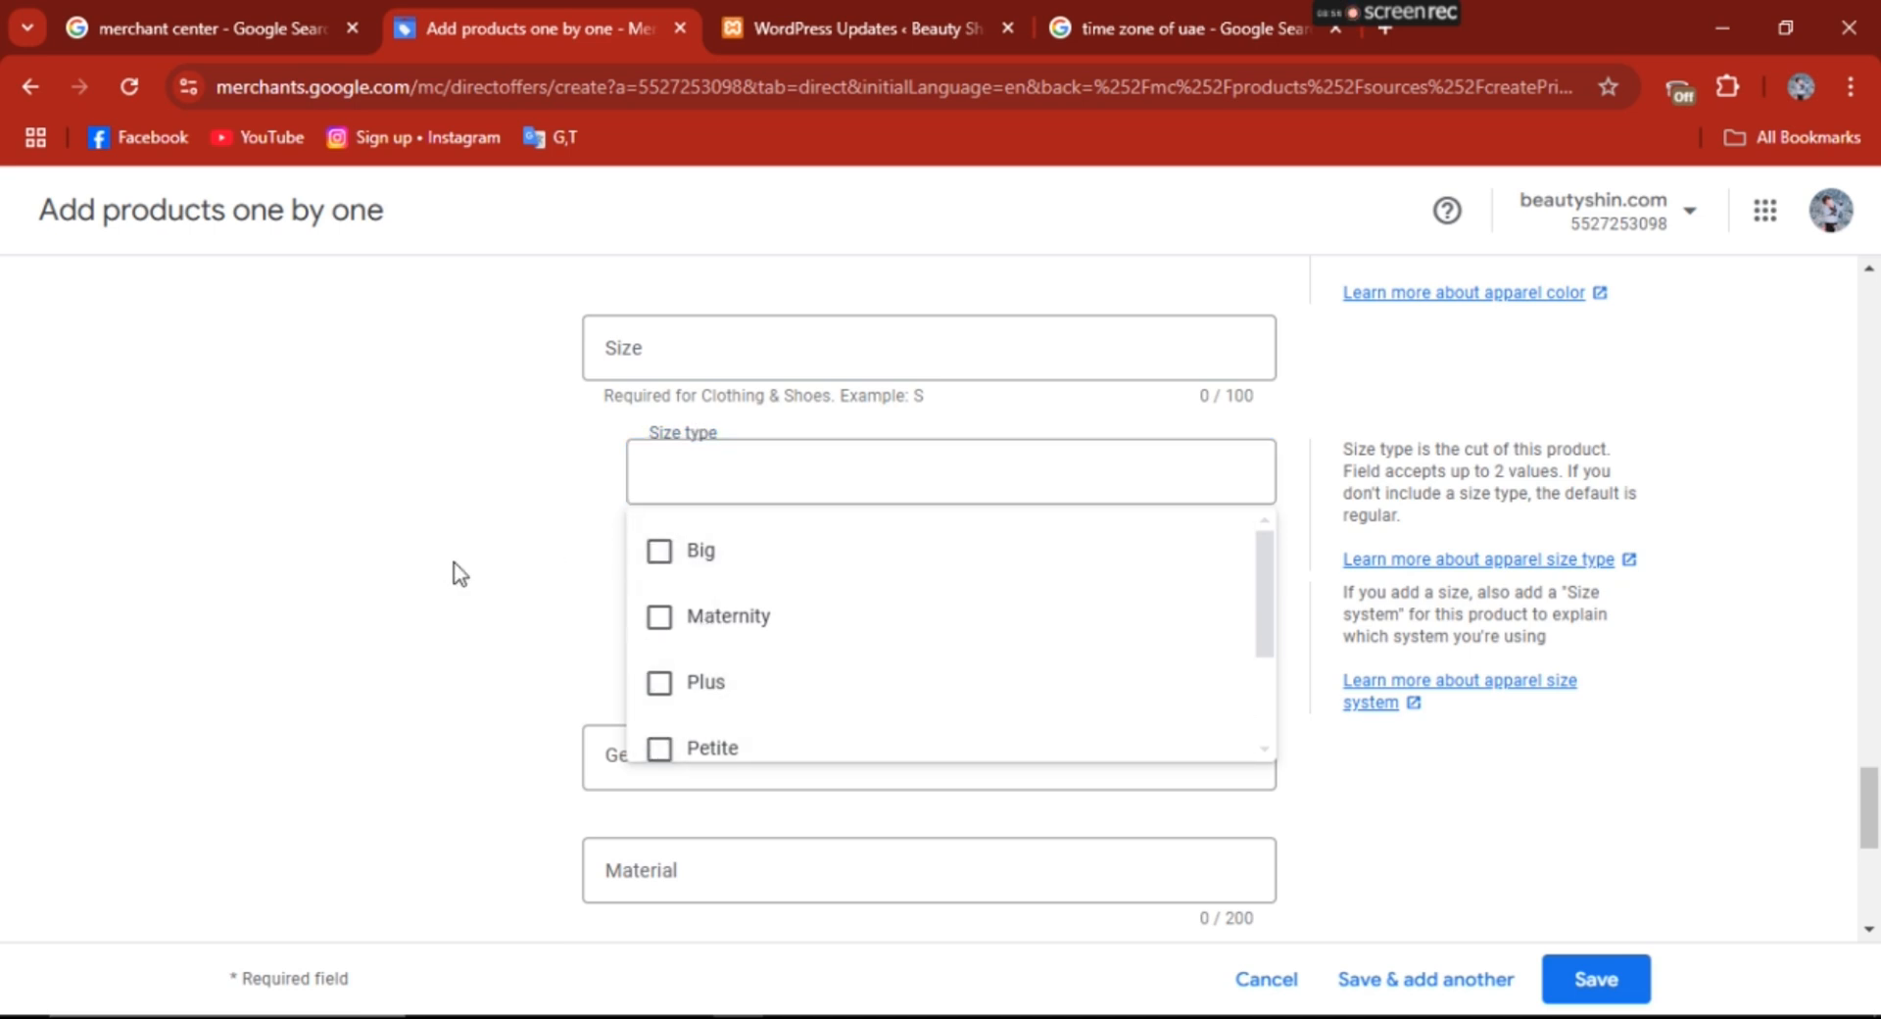
scroll(1019, 453, "down", 2)
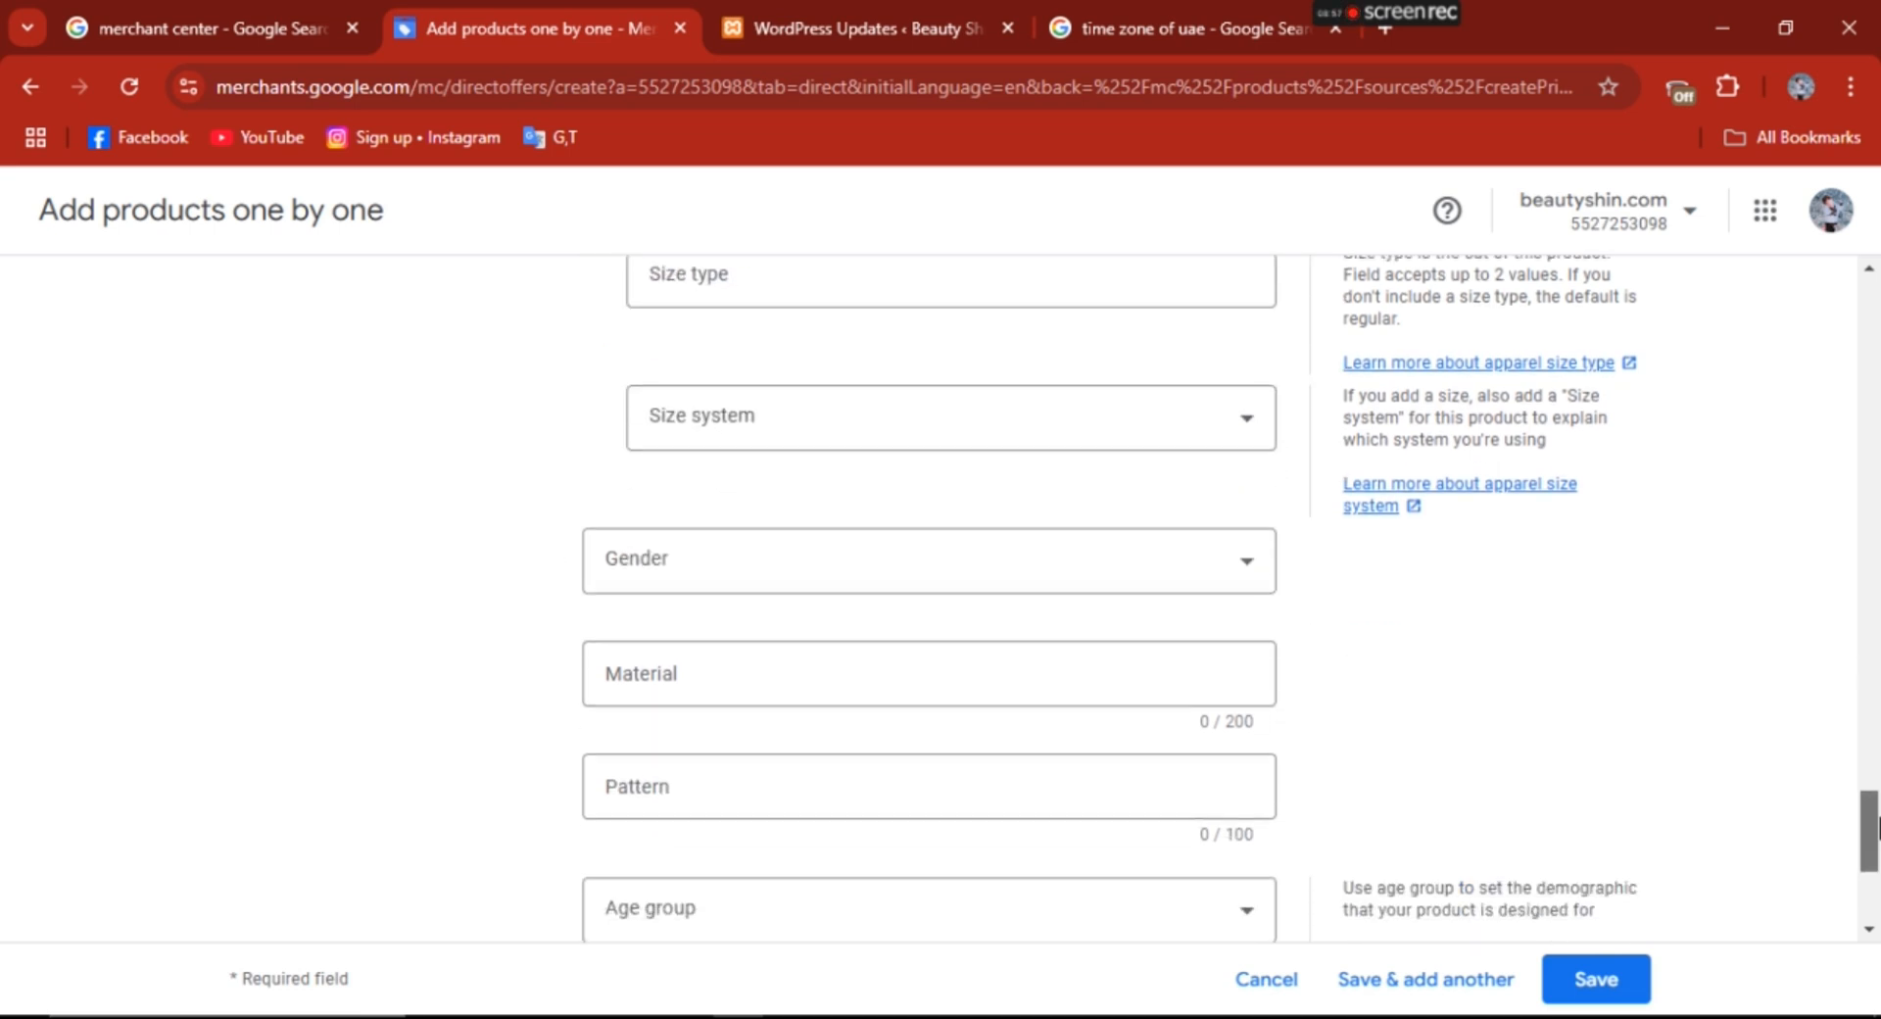
left_click(1020, 437)
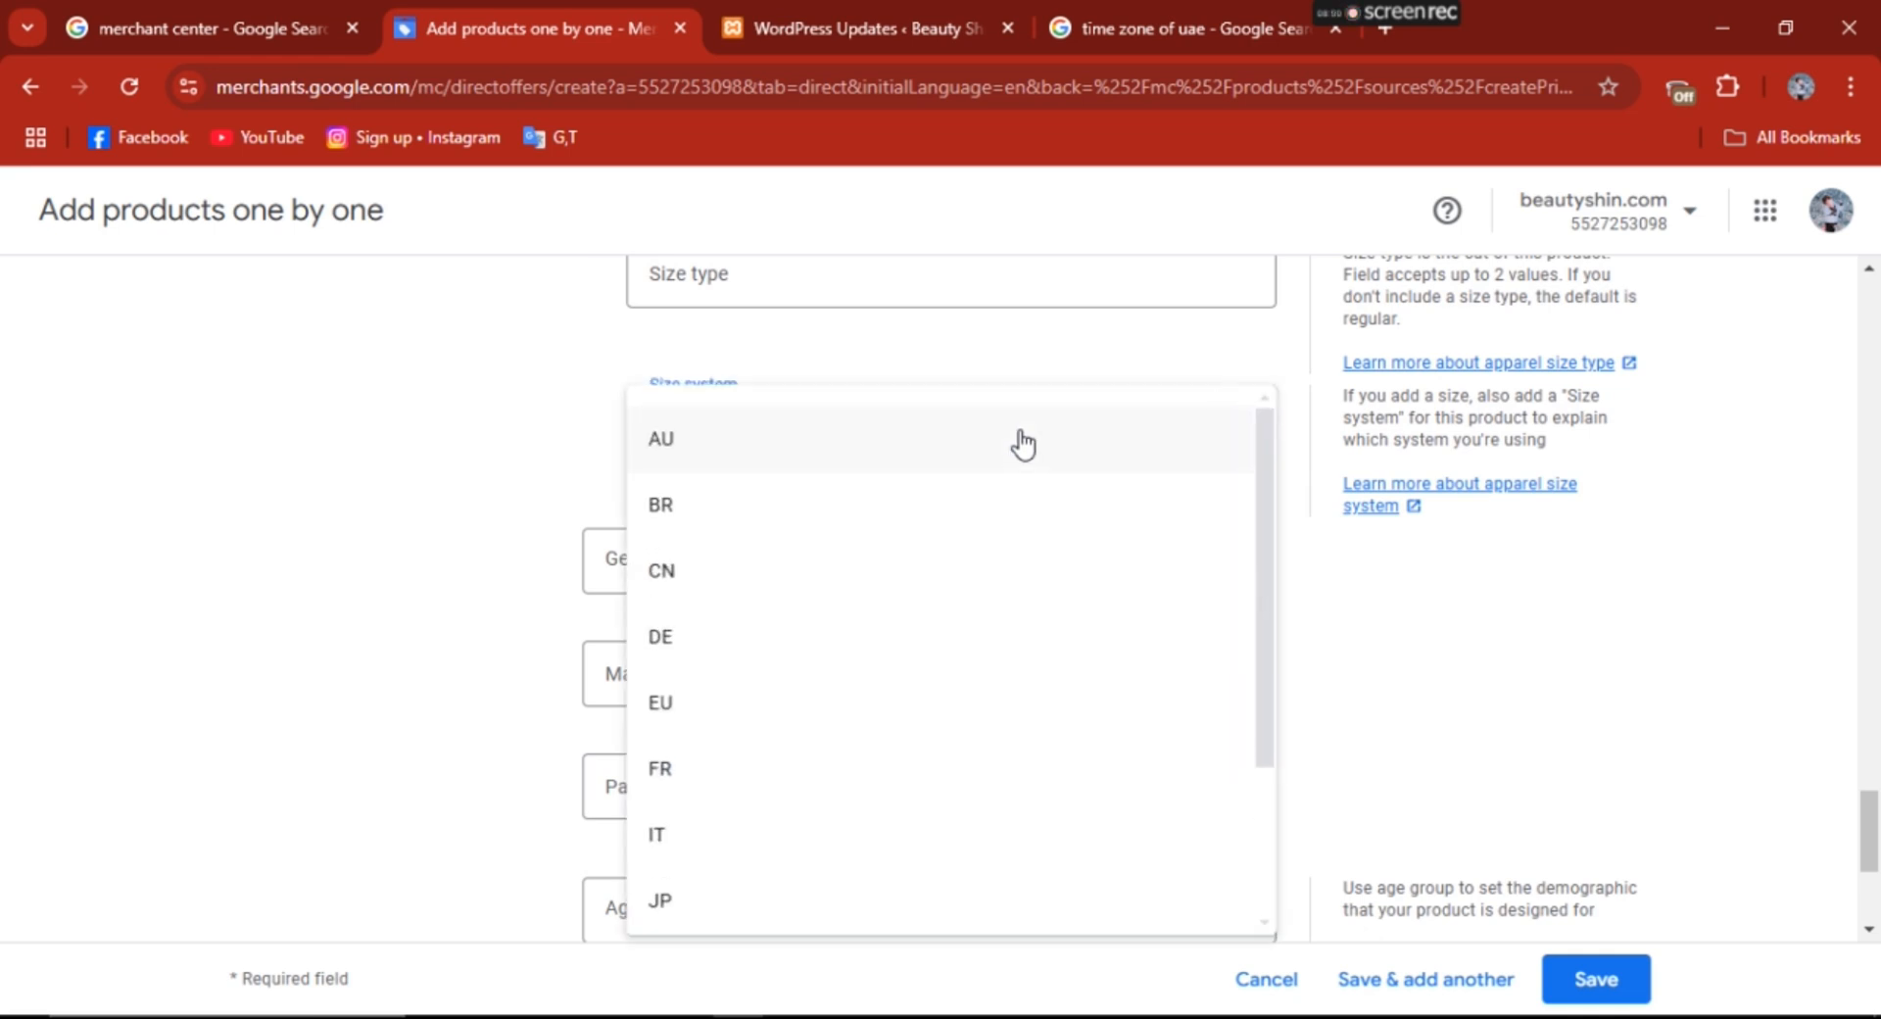
left_click(1022, 442)
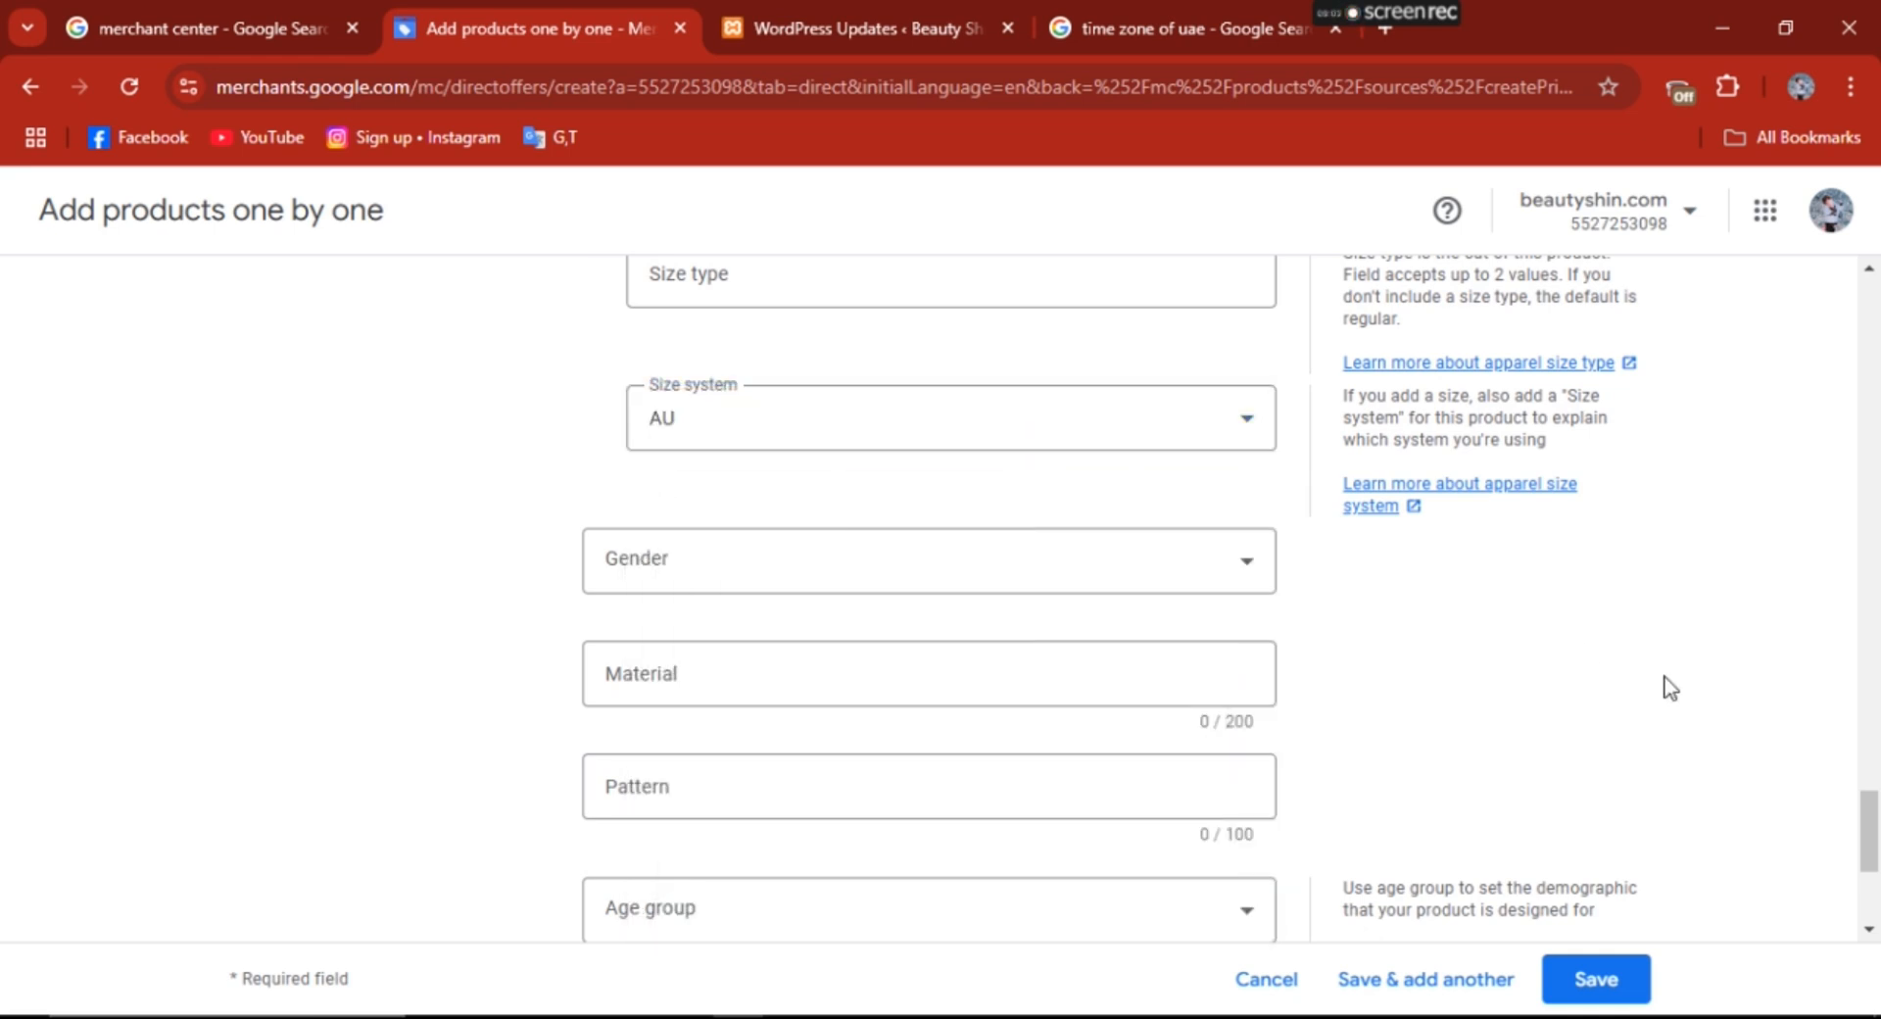
- Expand and review the optional fields under Additional details and under Shipping, tax & returns
left_click_drag(1869, 832, 1874, 872)
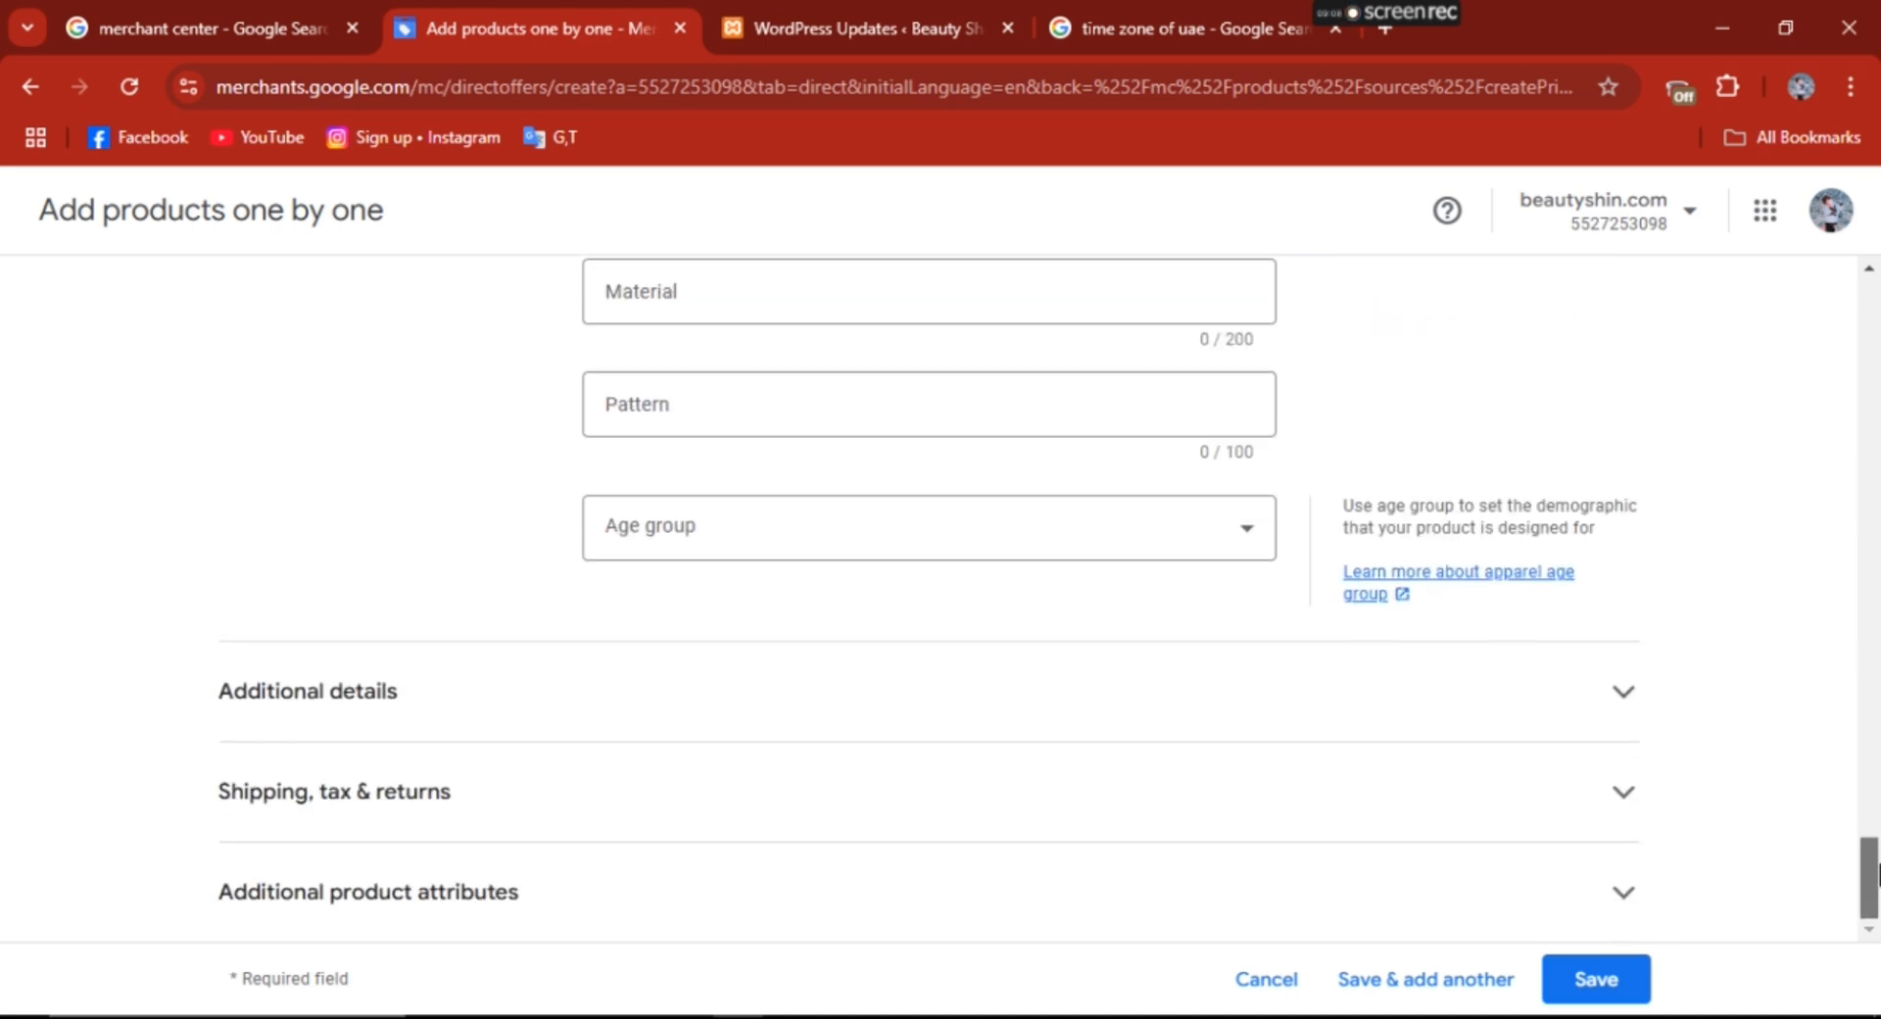
left_click(1624, 695)
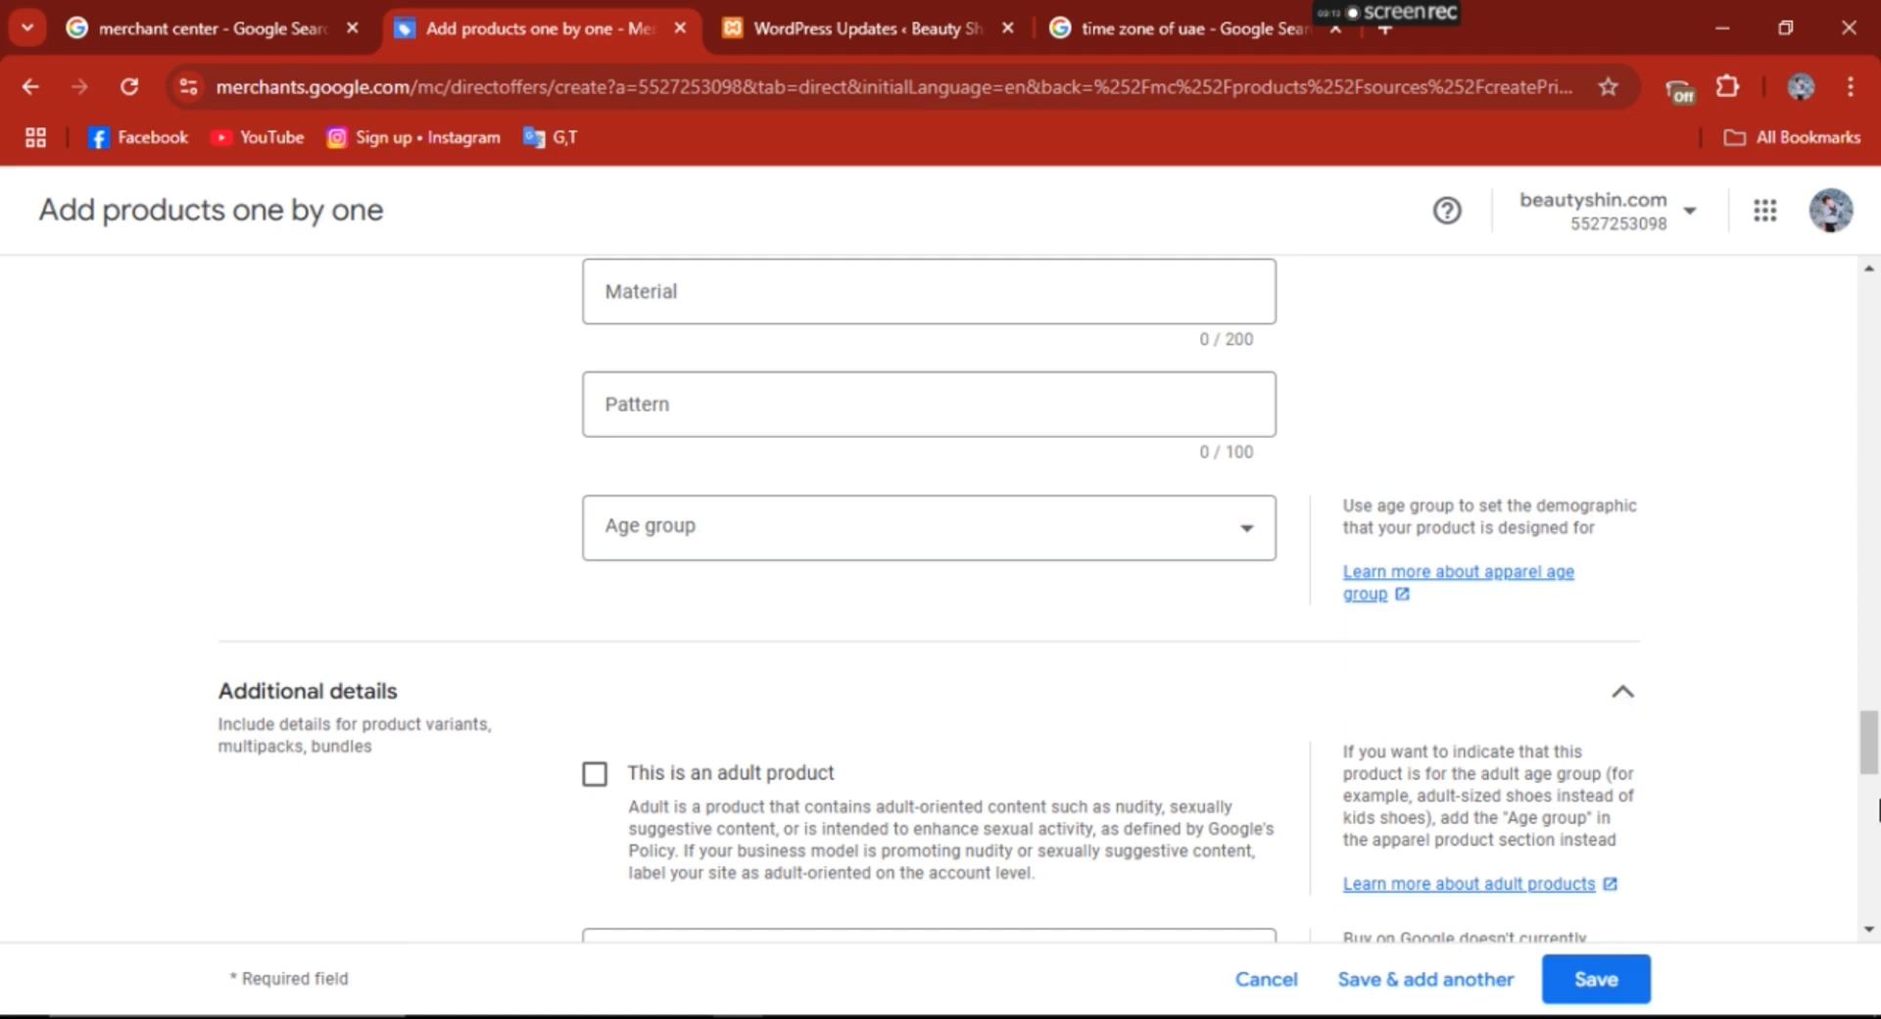
left_click_drag(1872, 755, 1874, 782)
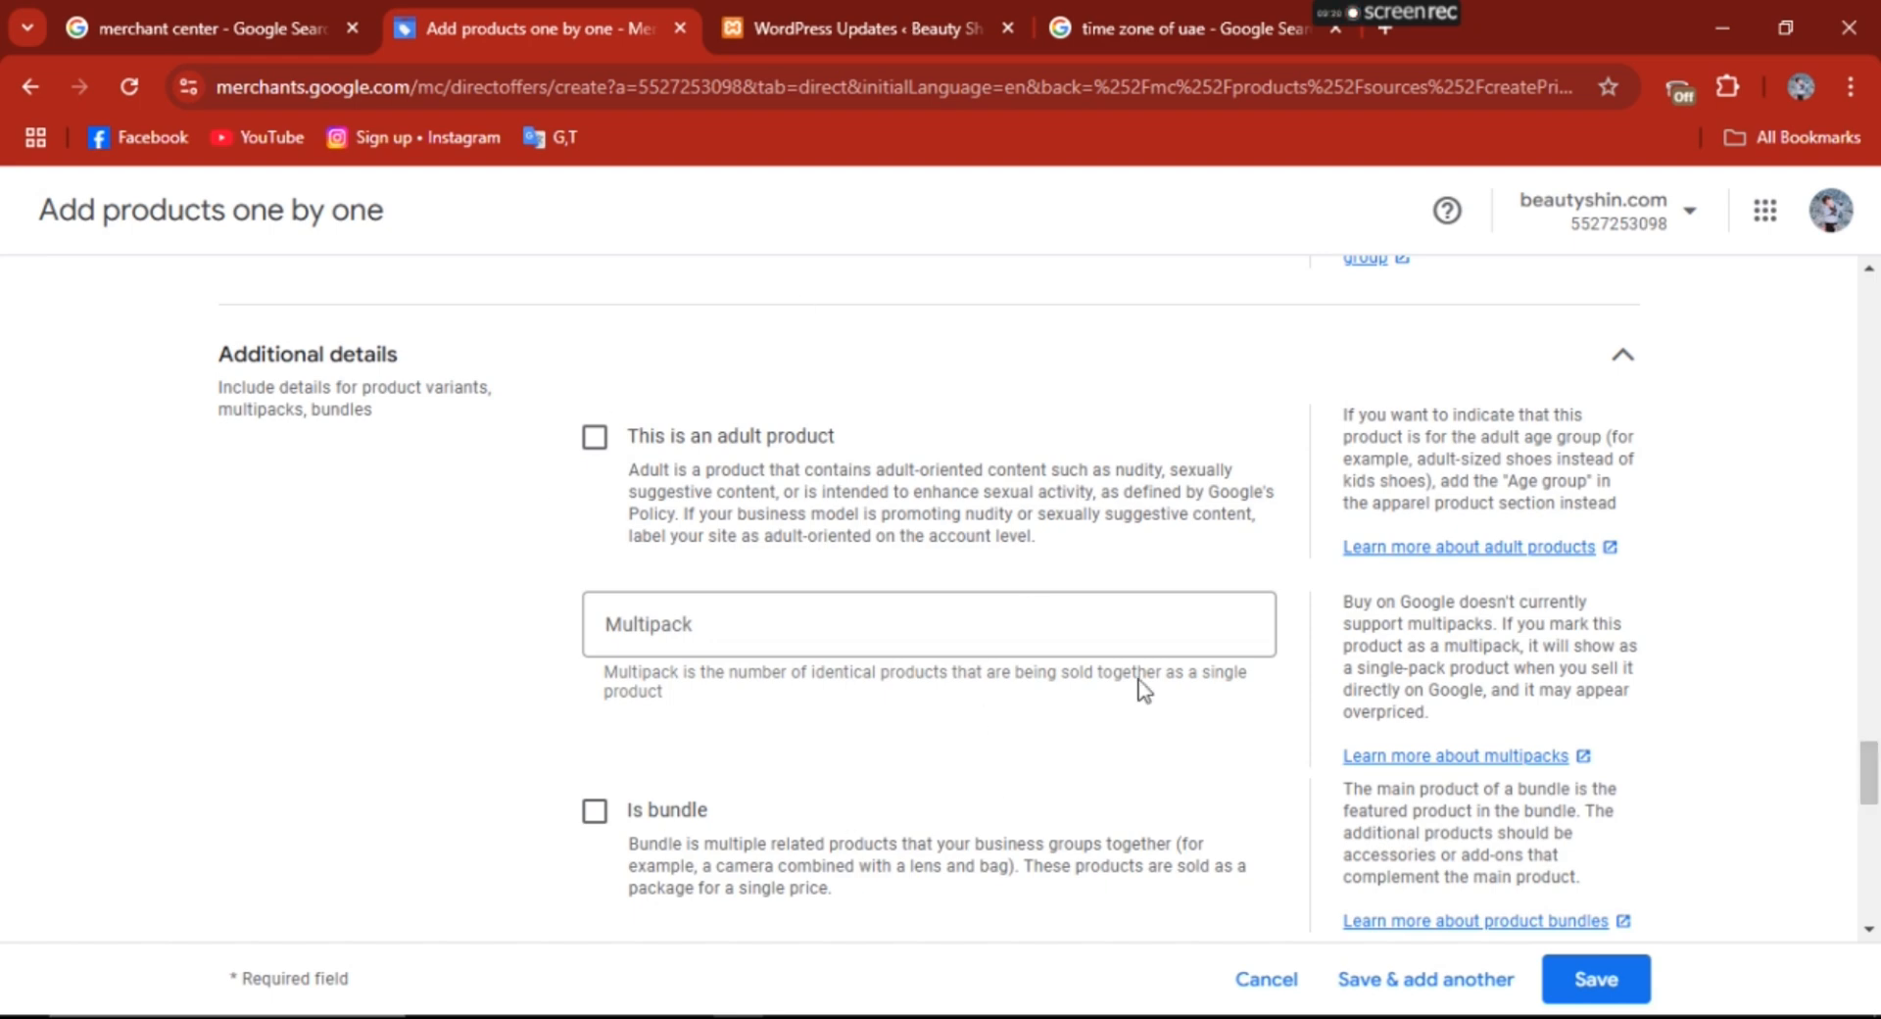
left_click_drag(1878, 786, 1877, 938)
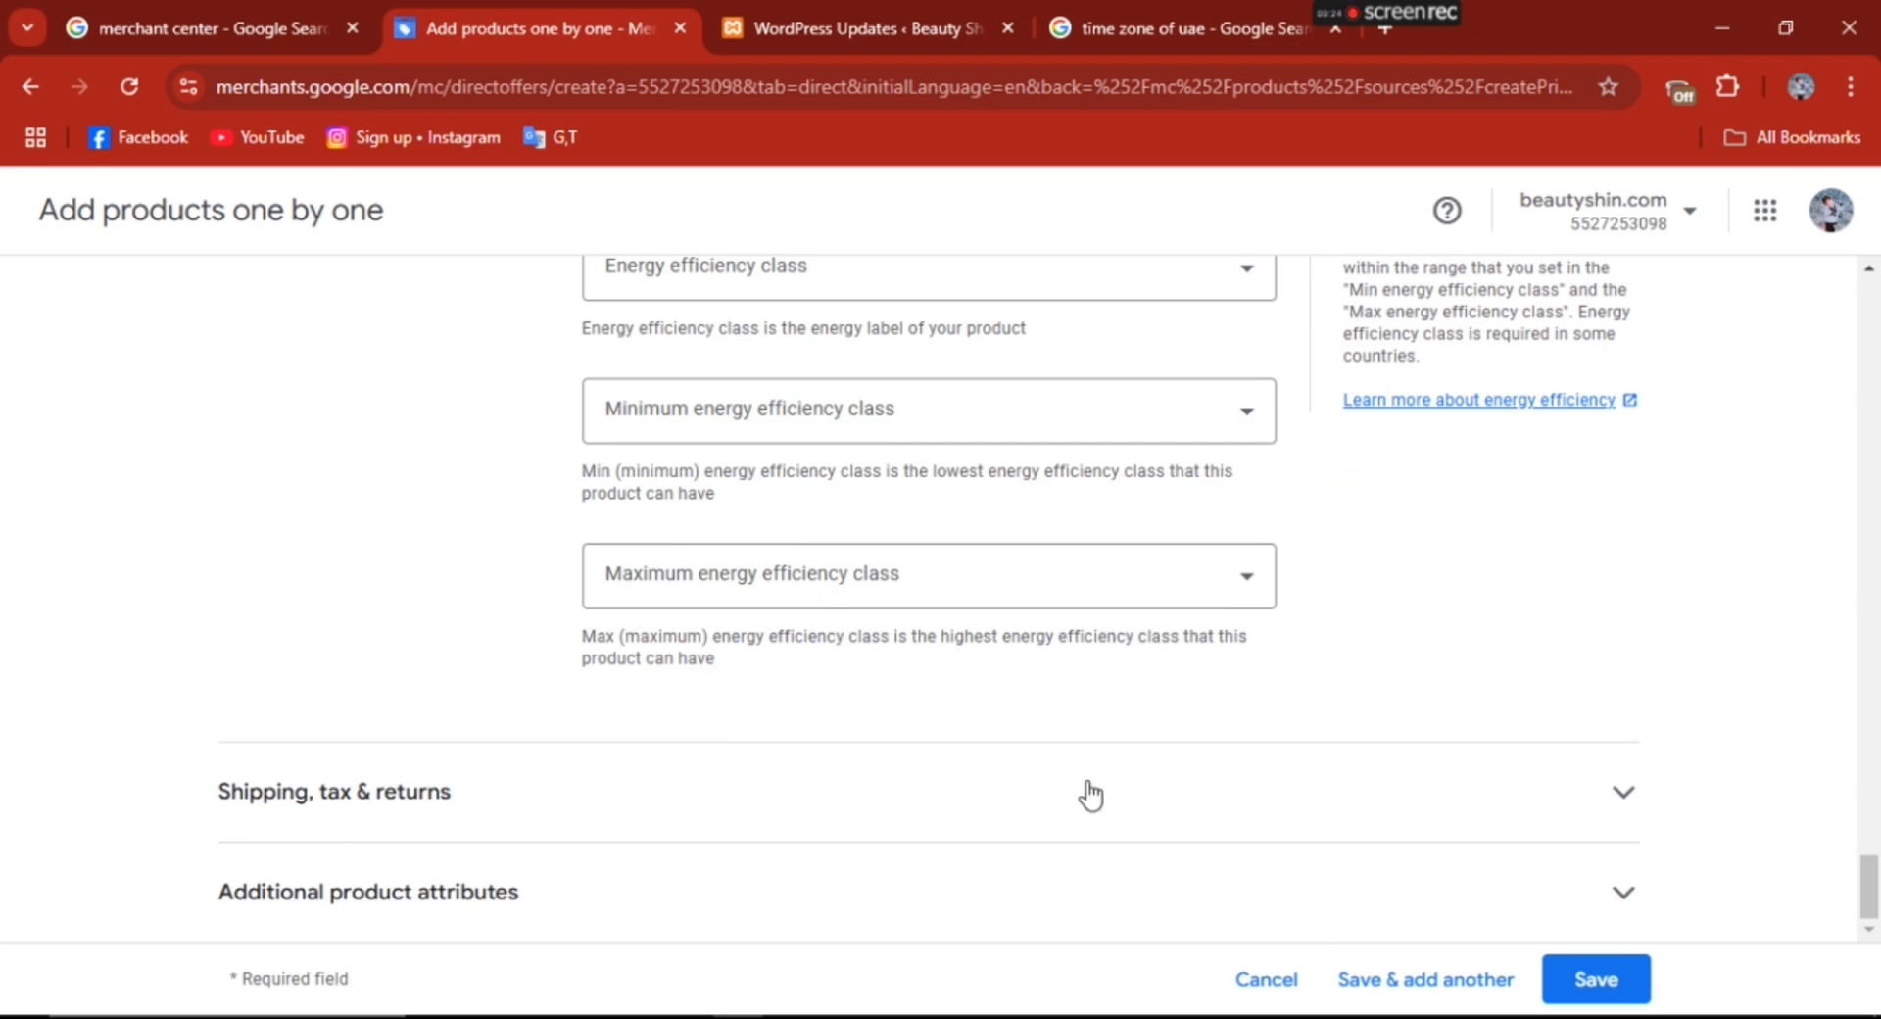
left_click(1568, 790)
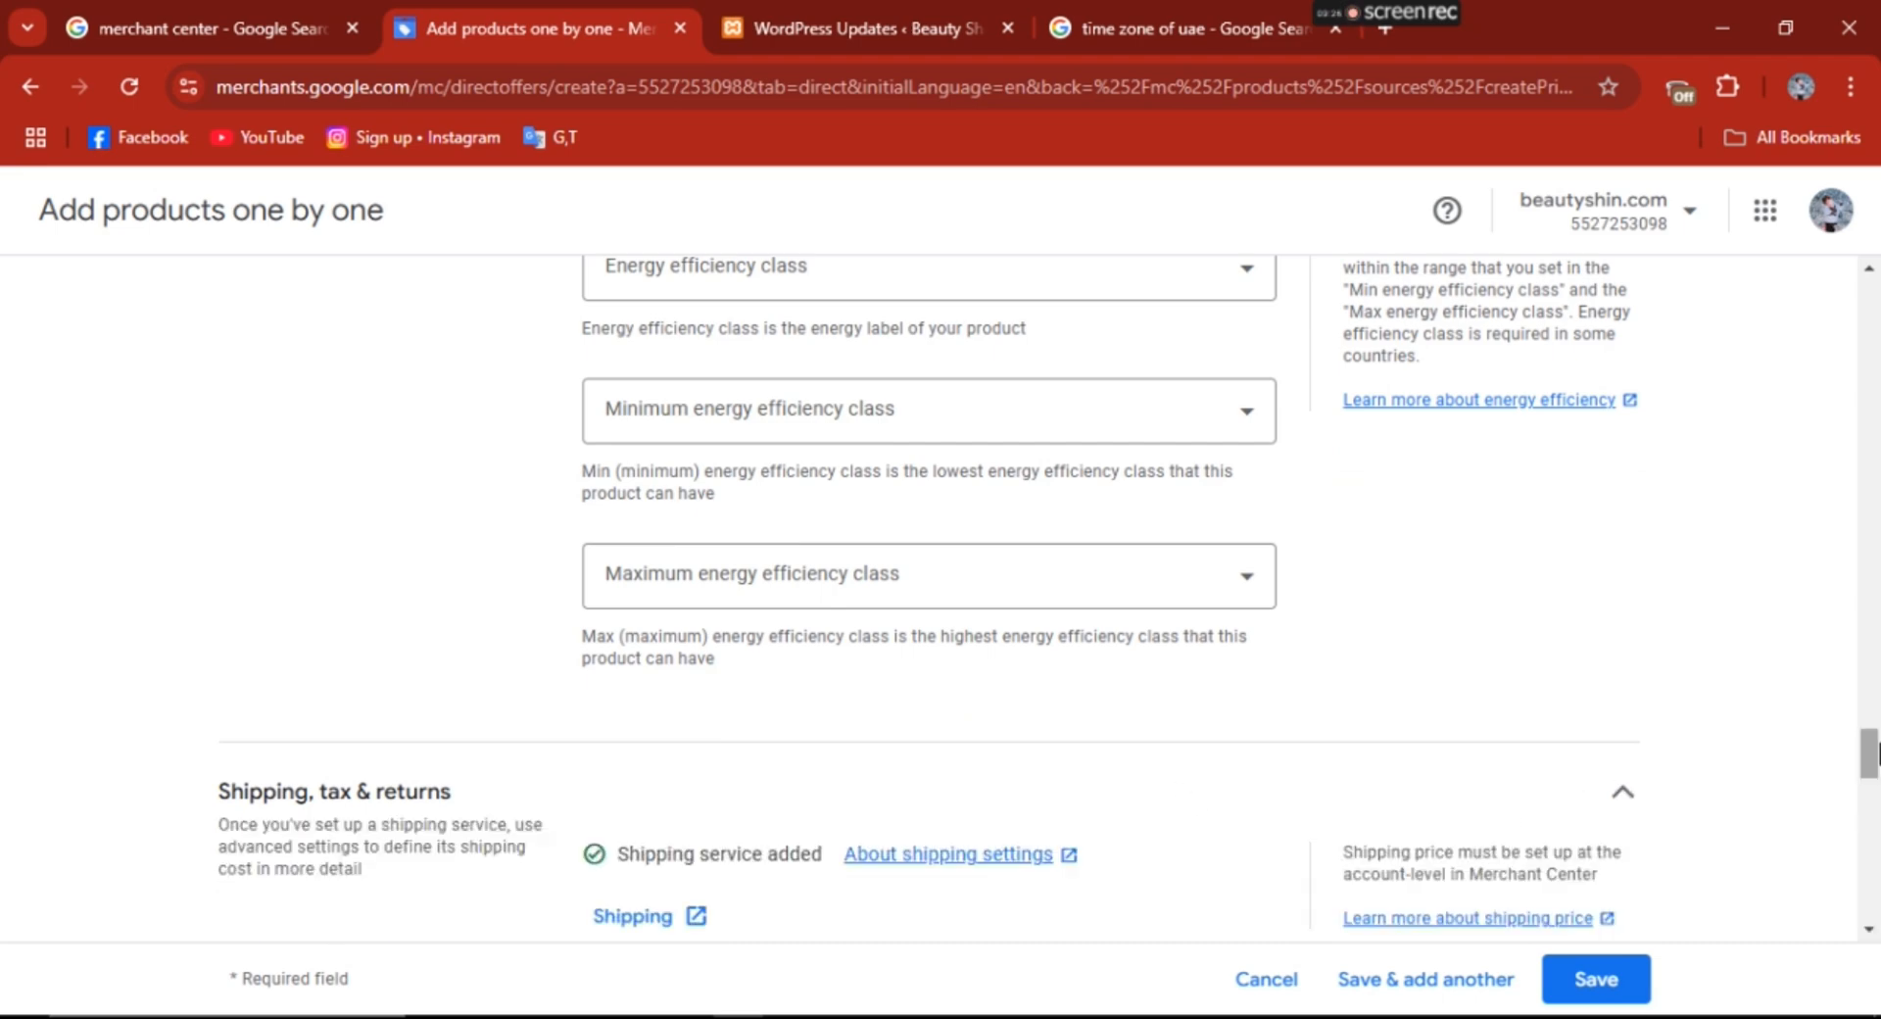
left_click_drag(1873, 754, 1875, 786)
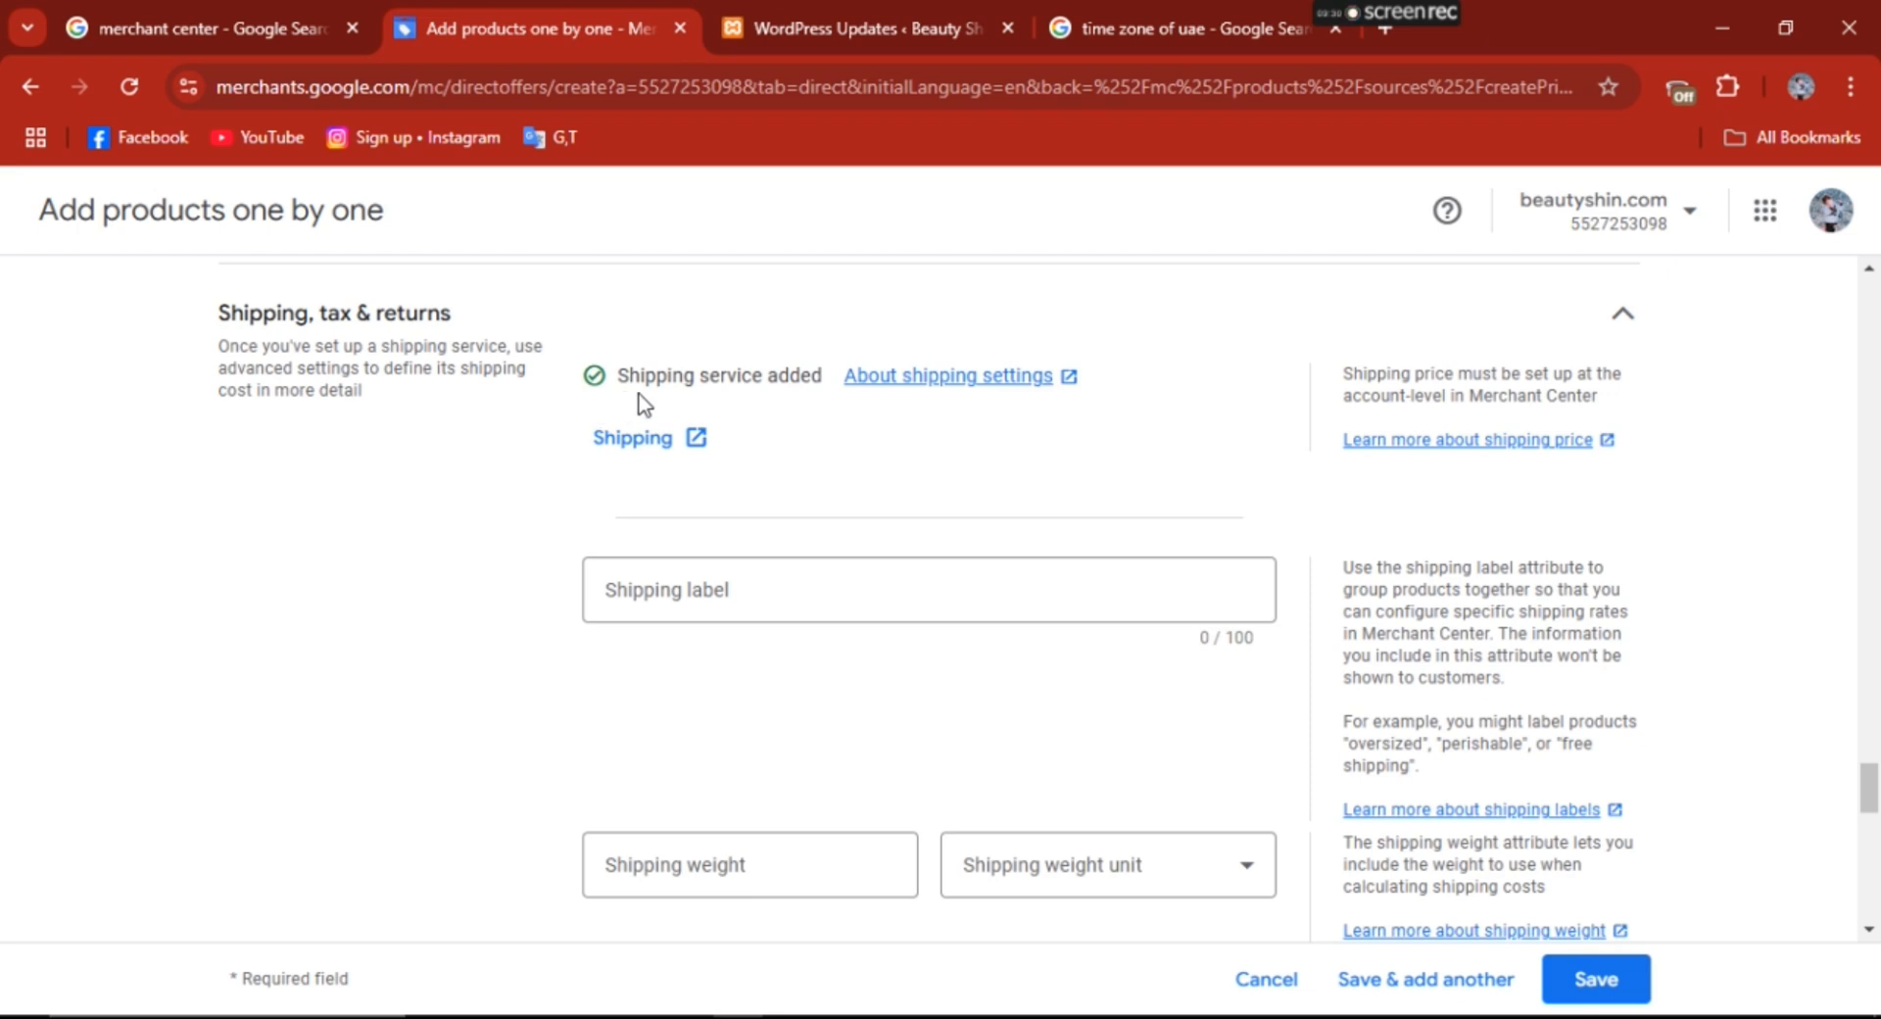
left_click_drag(1875, 791, 1877, 828)
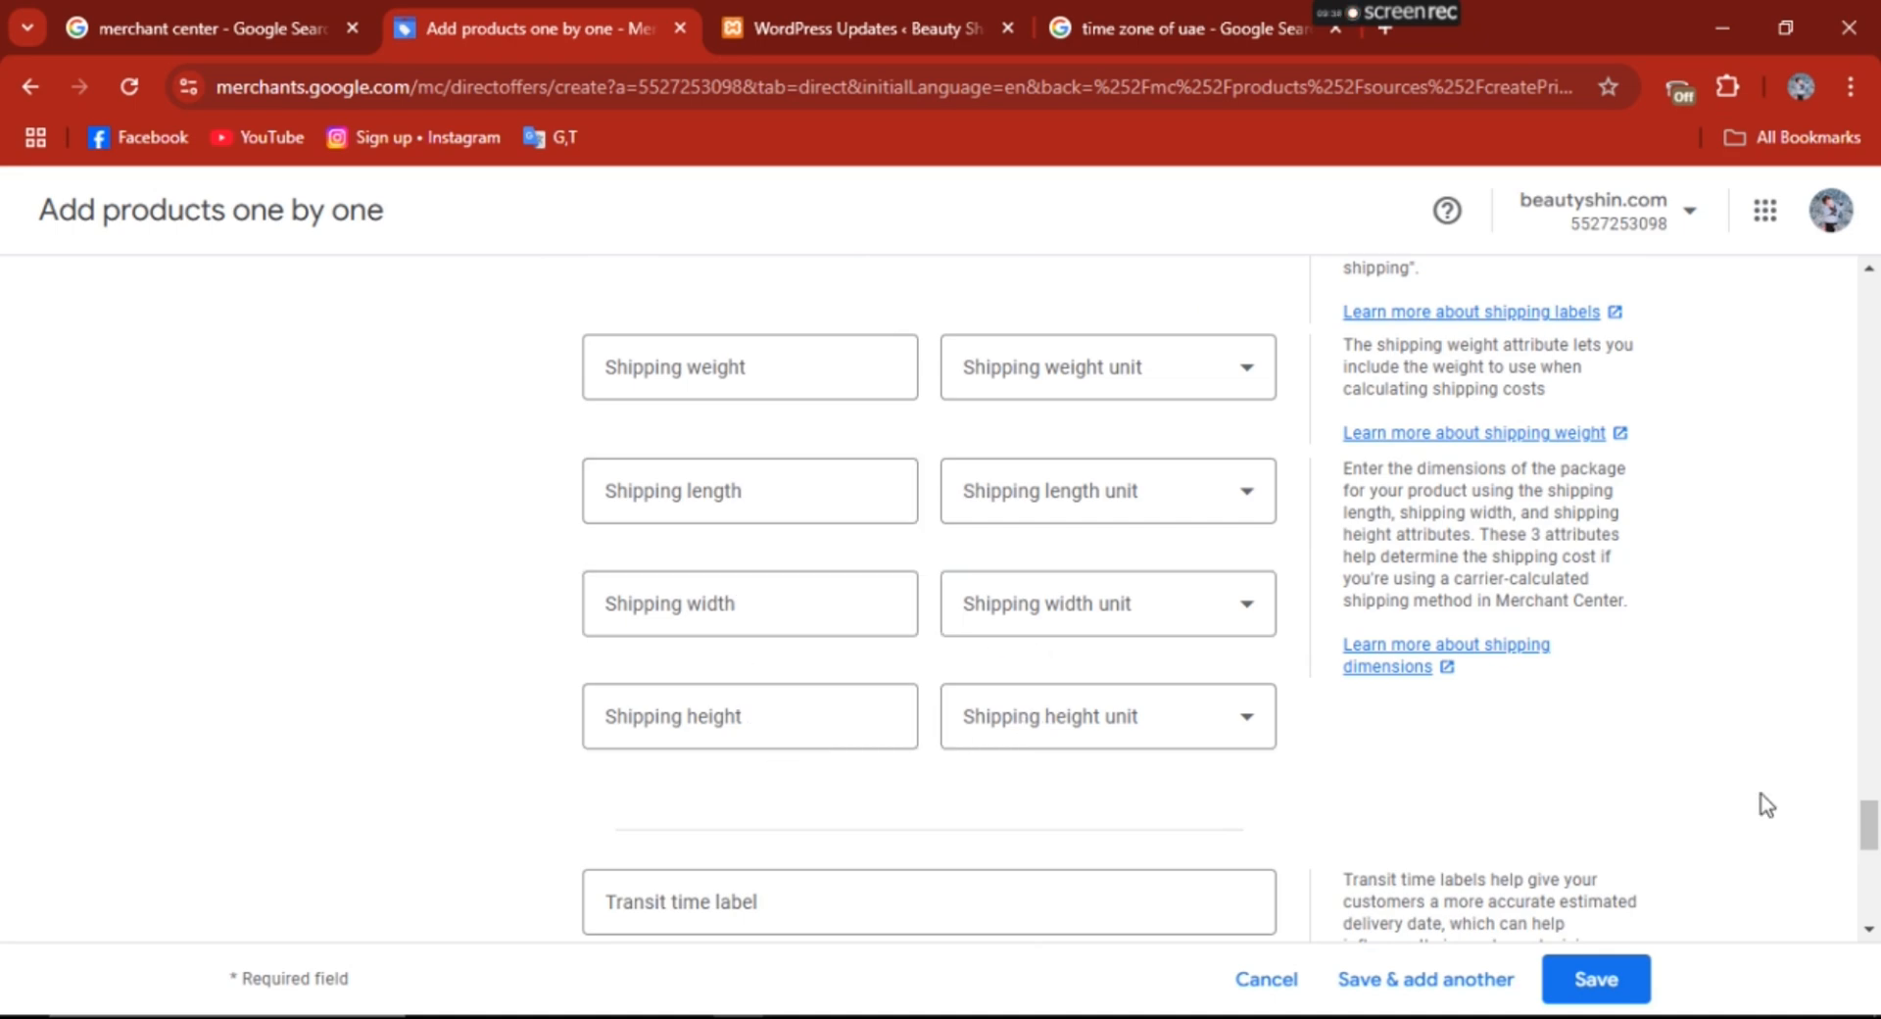
left_click_drag(1877, 795, 1877, 941)
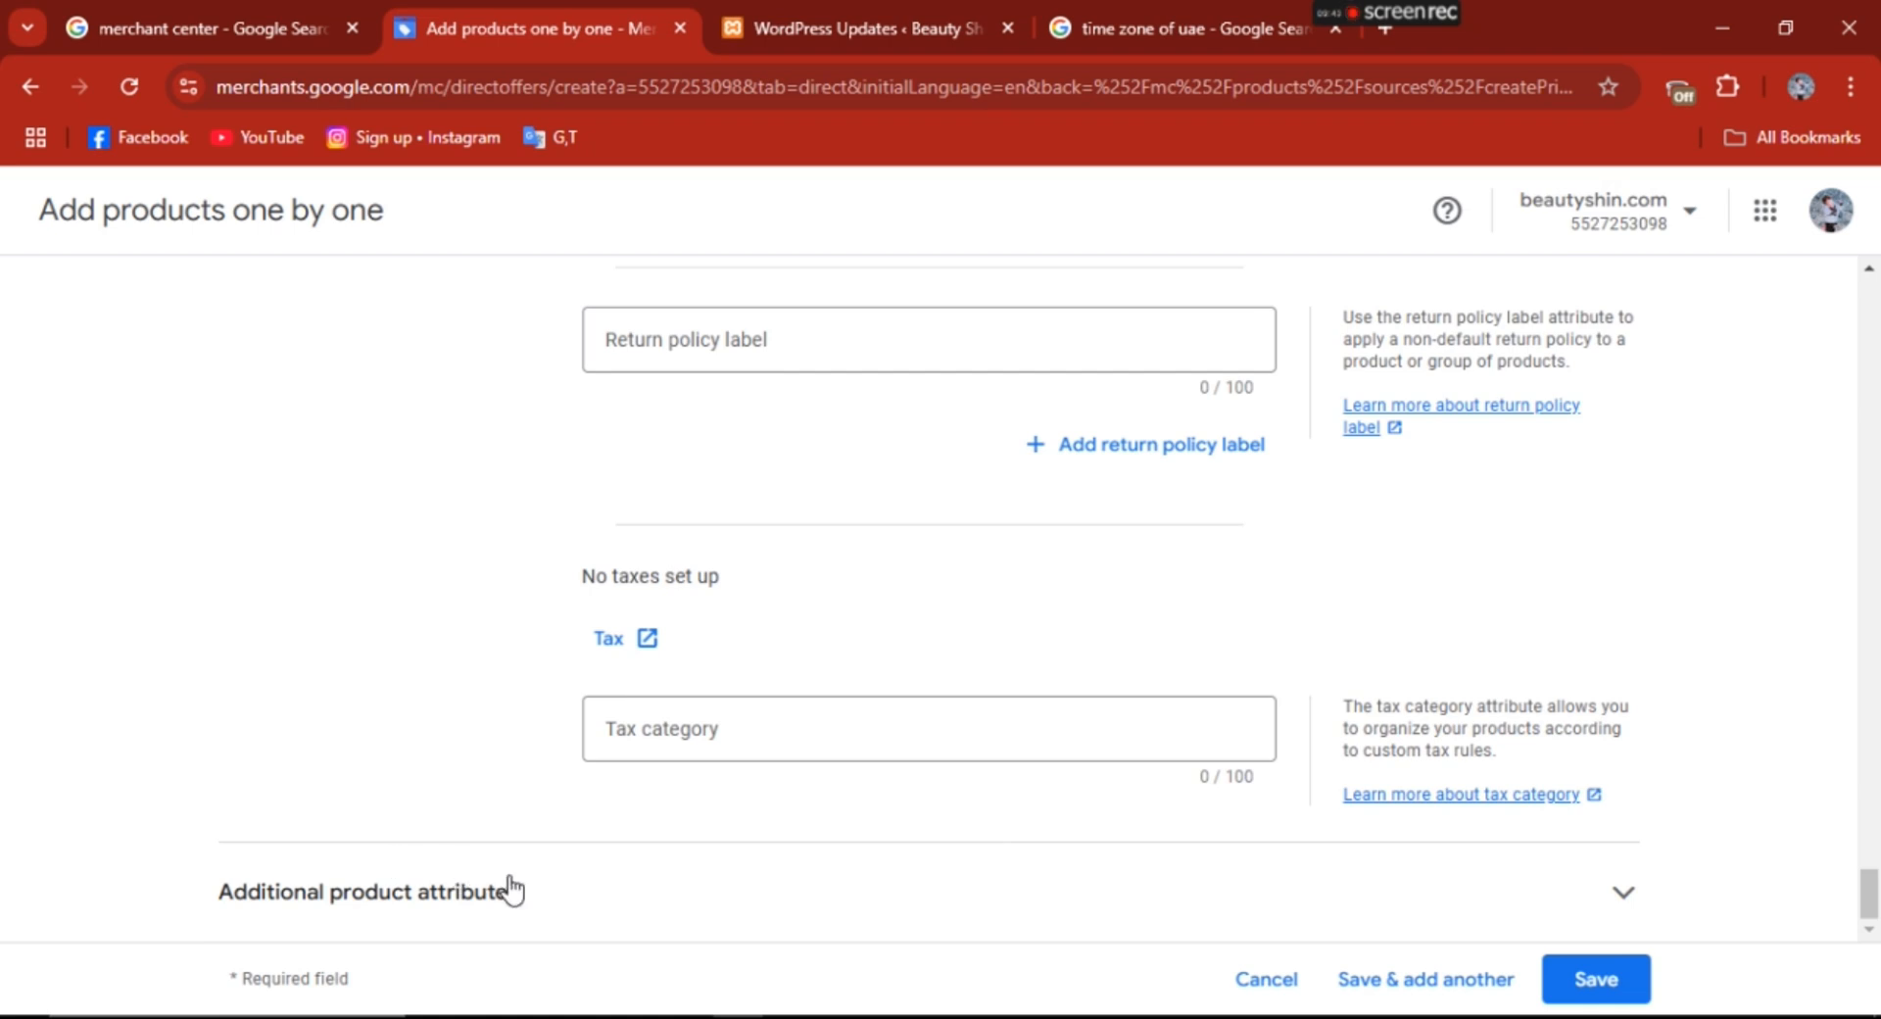
- Expand the additional product attributes section and save the new product
left_click(516, 906)
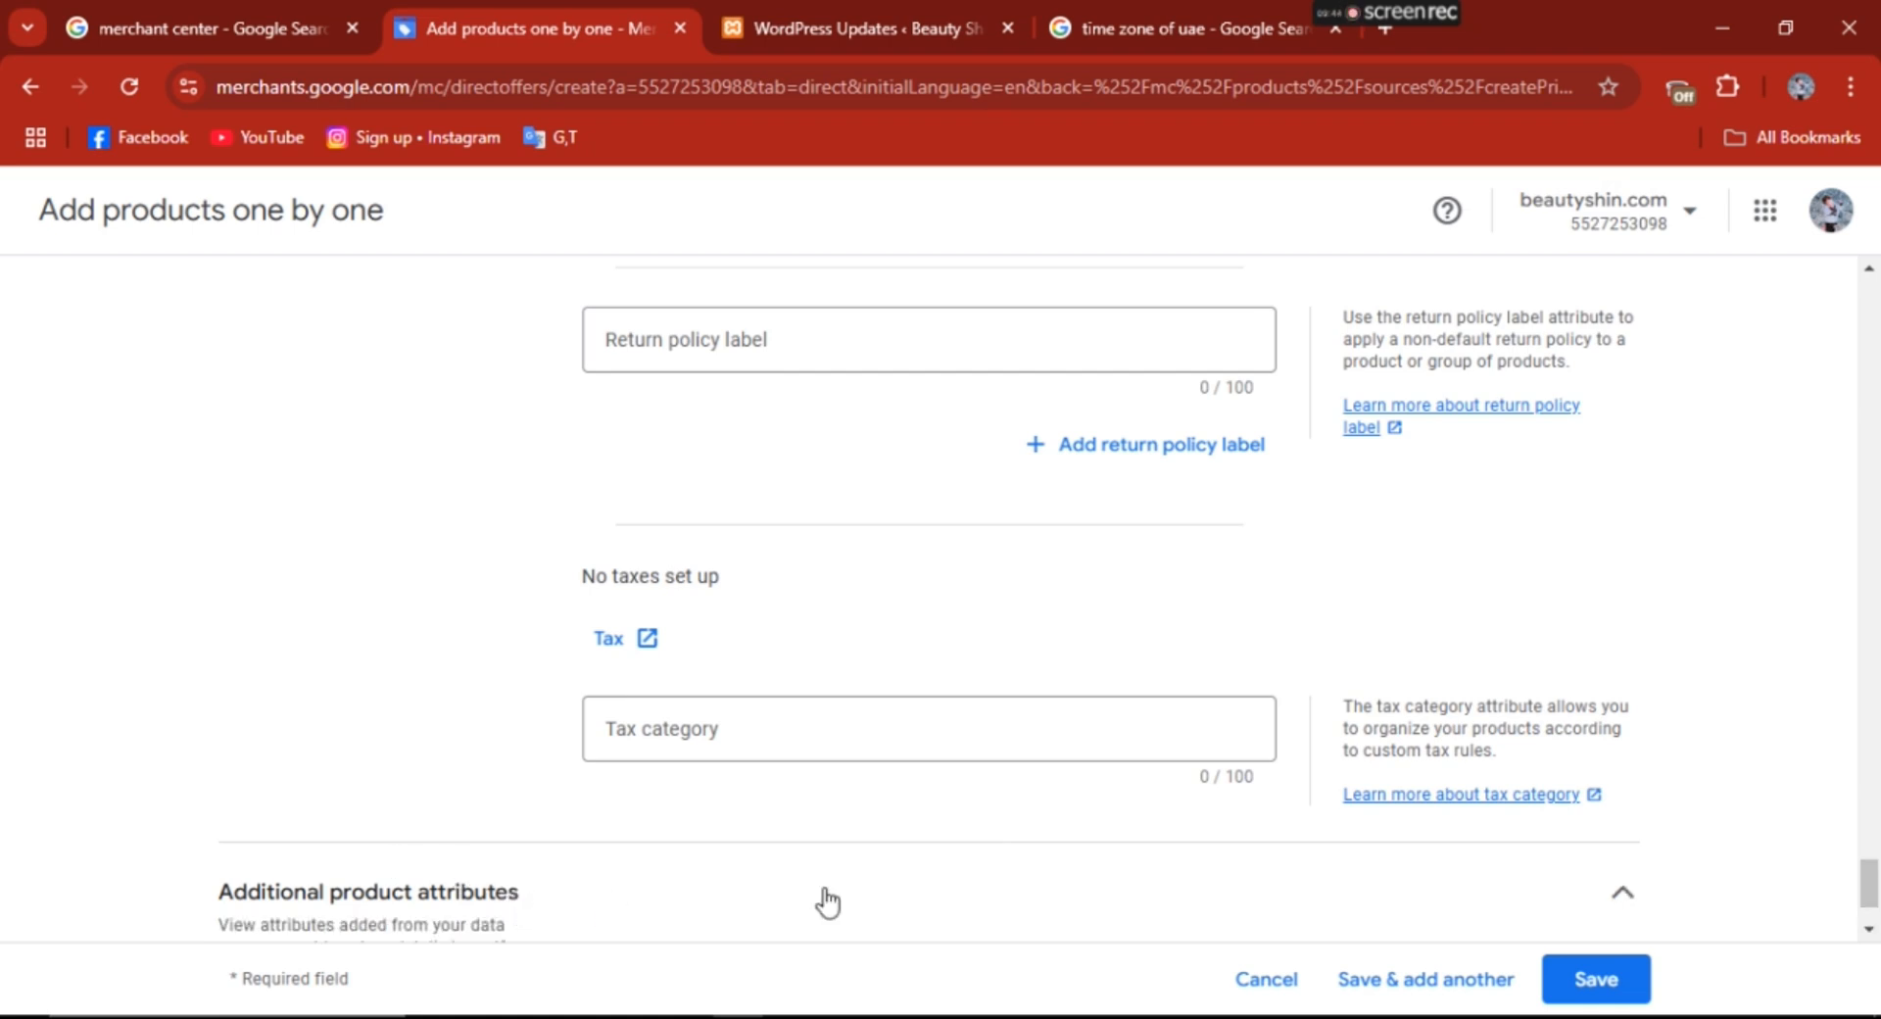
left_click_drag(1878, 893, 1877, 943)
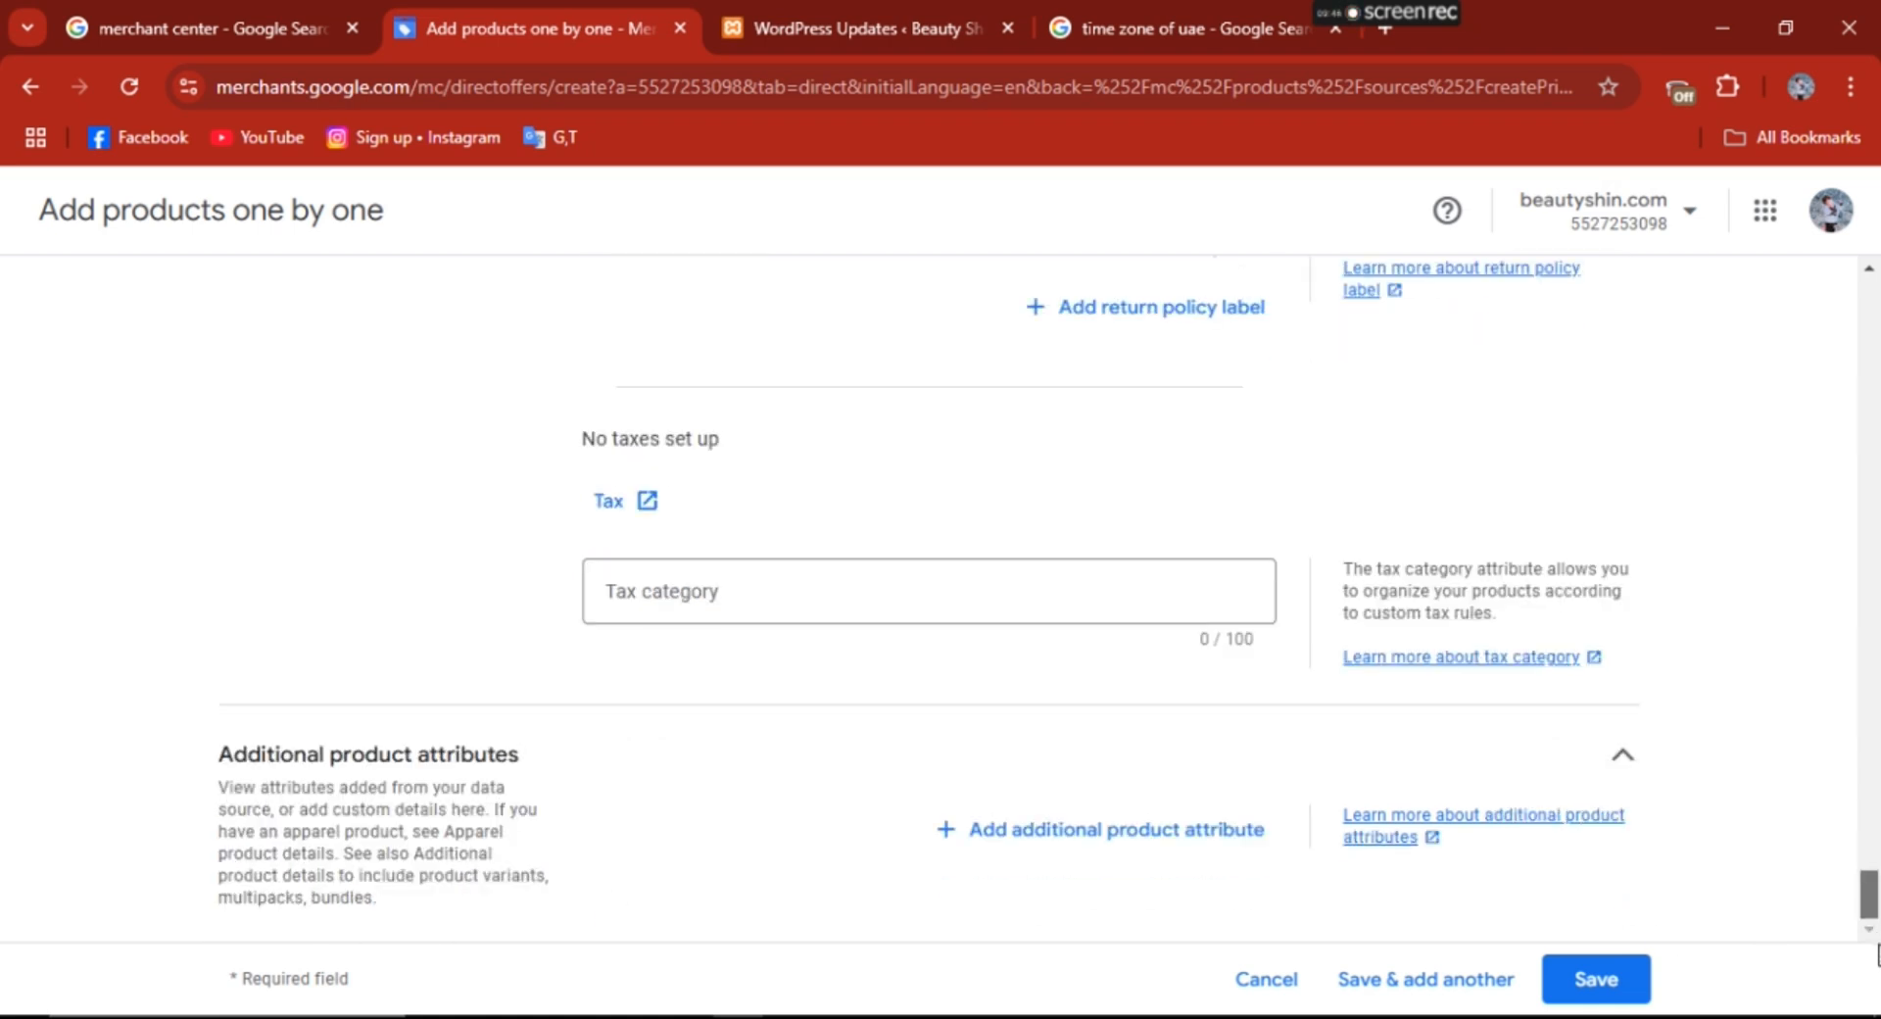
left_click(1609, 983)
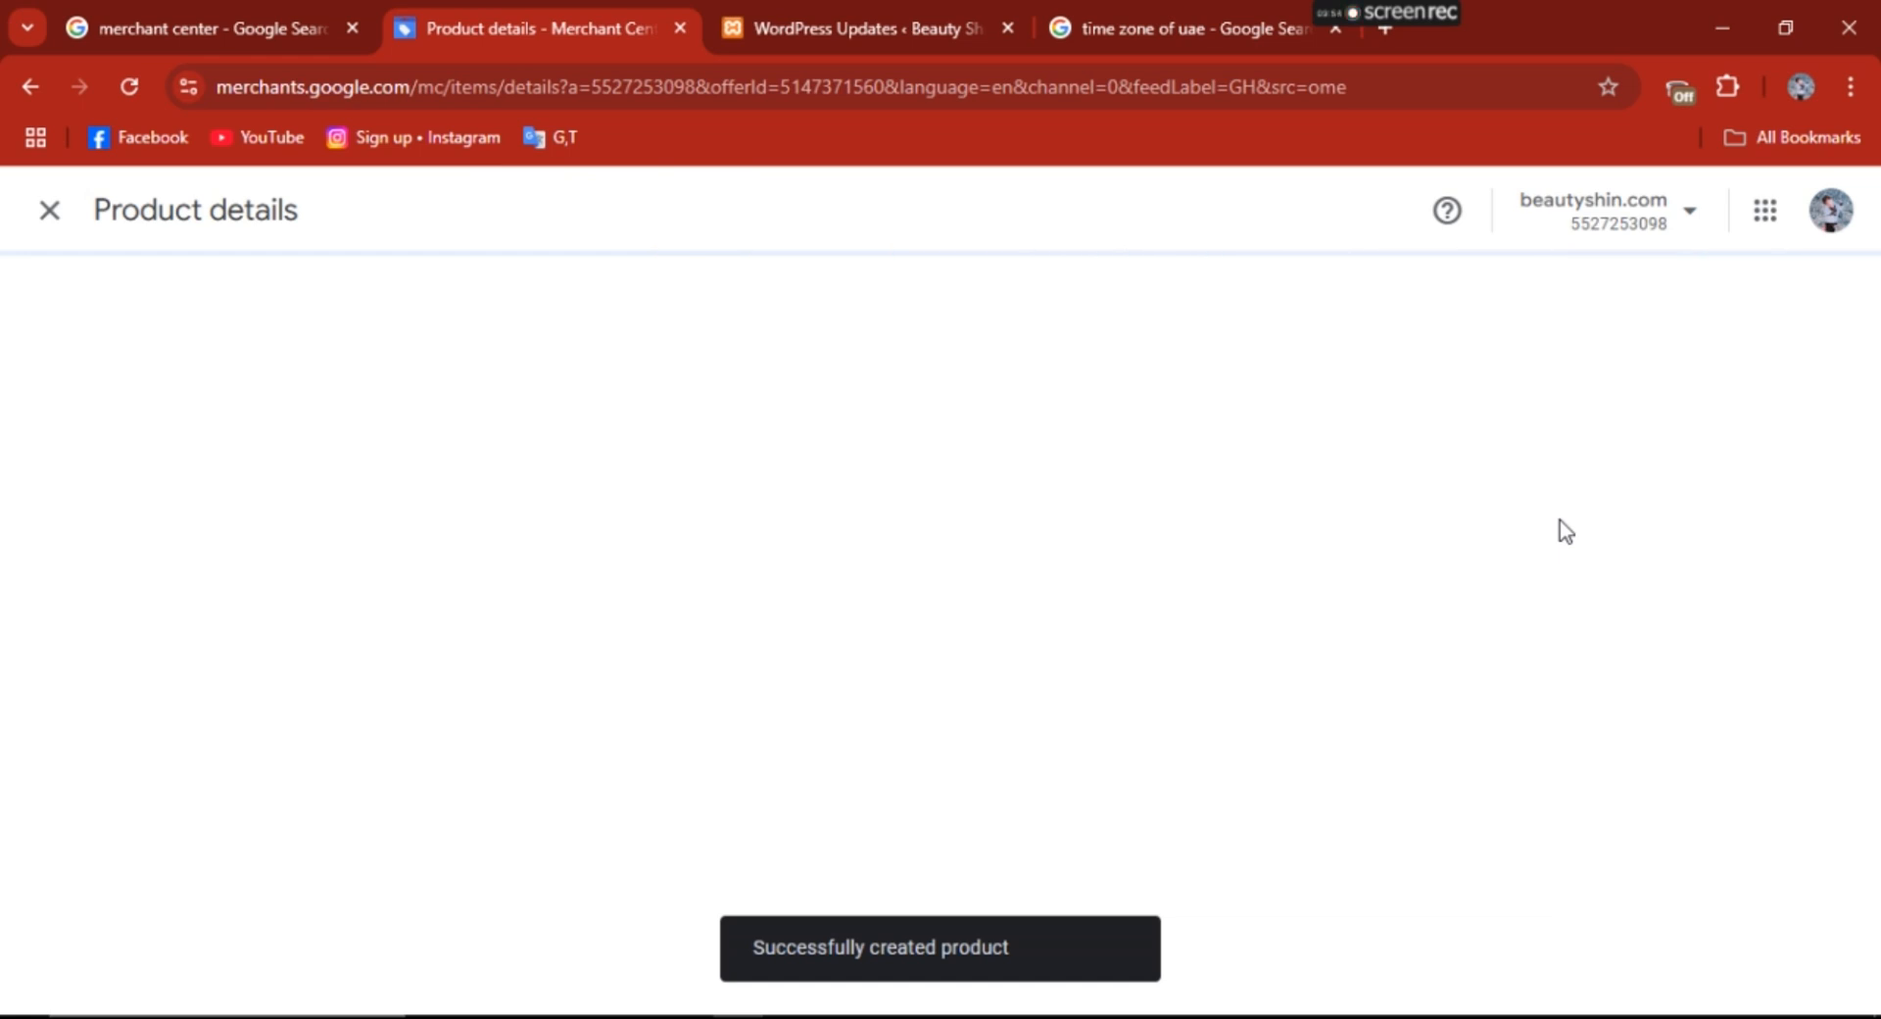
- Review the saved product's details, including its prices, brand, product ID, condition, color, images, description and status
left_click_drag(1879, 452, 1880, 523)
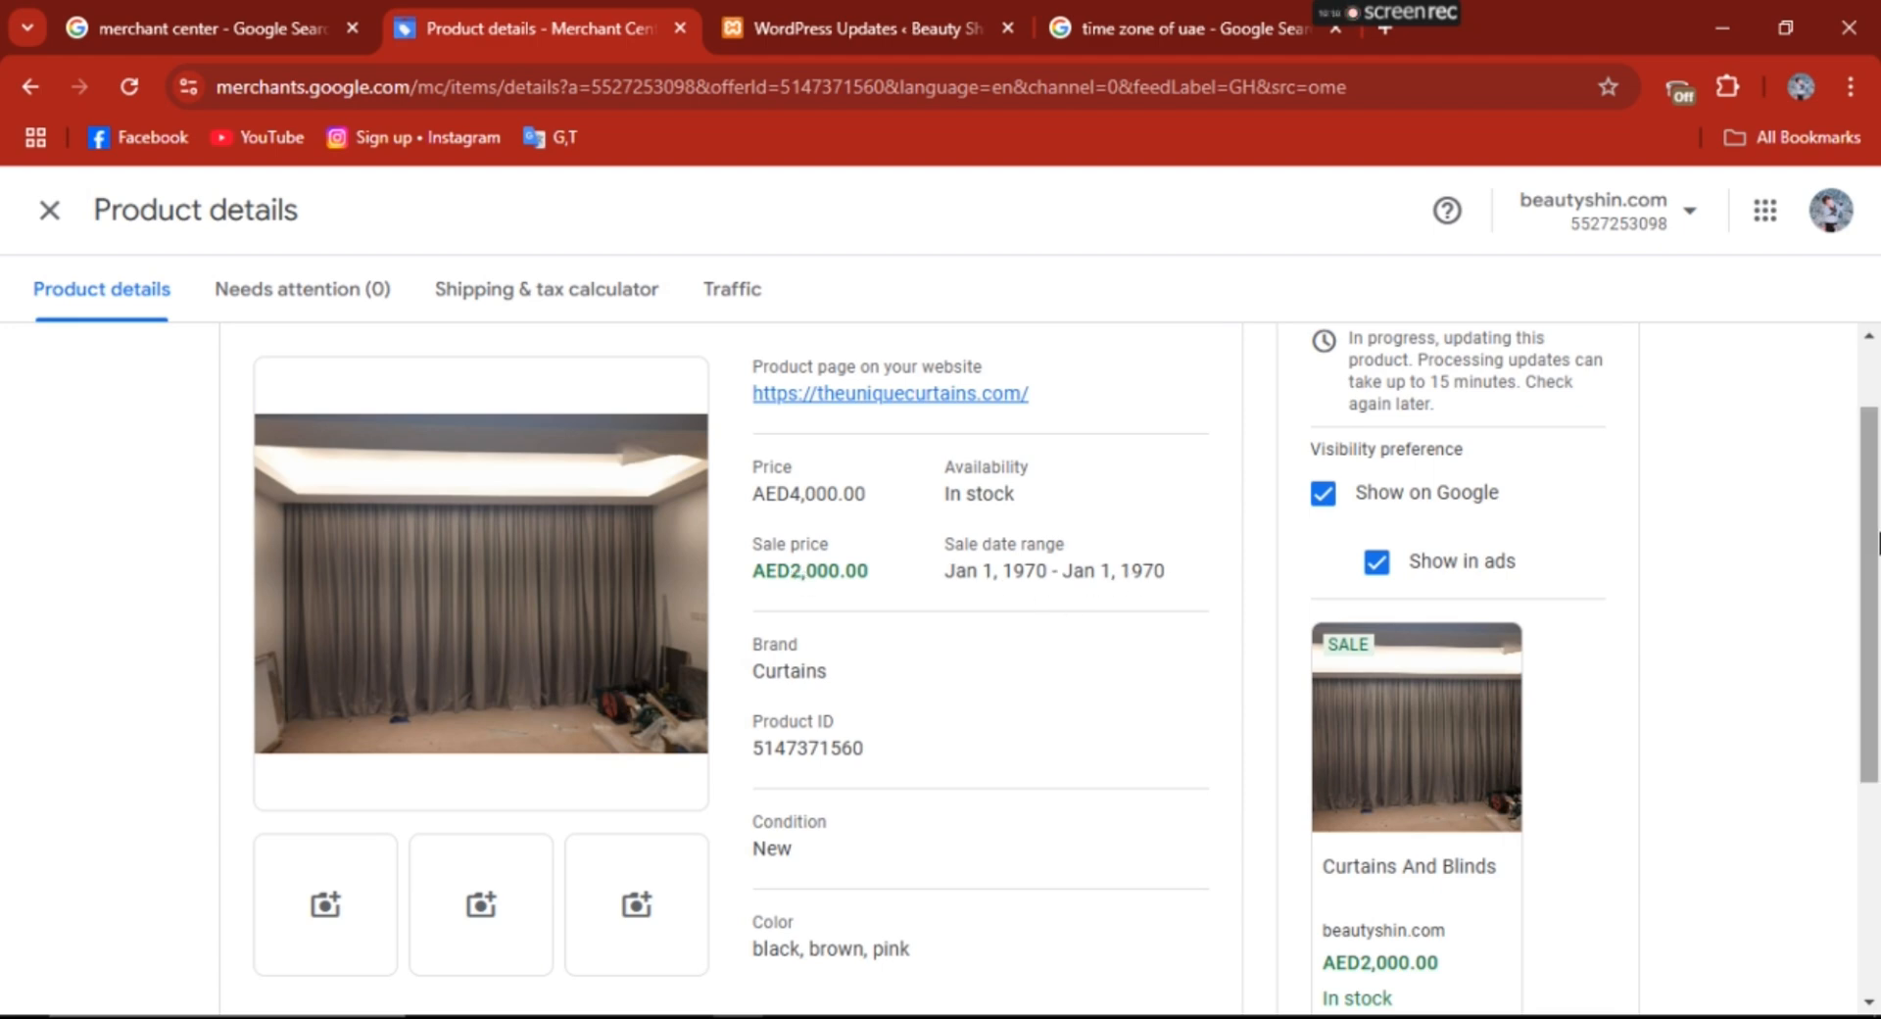
scroll(1876, 544, "down", 1)
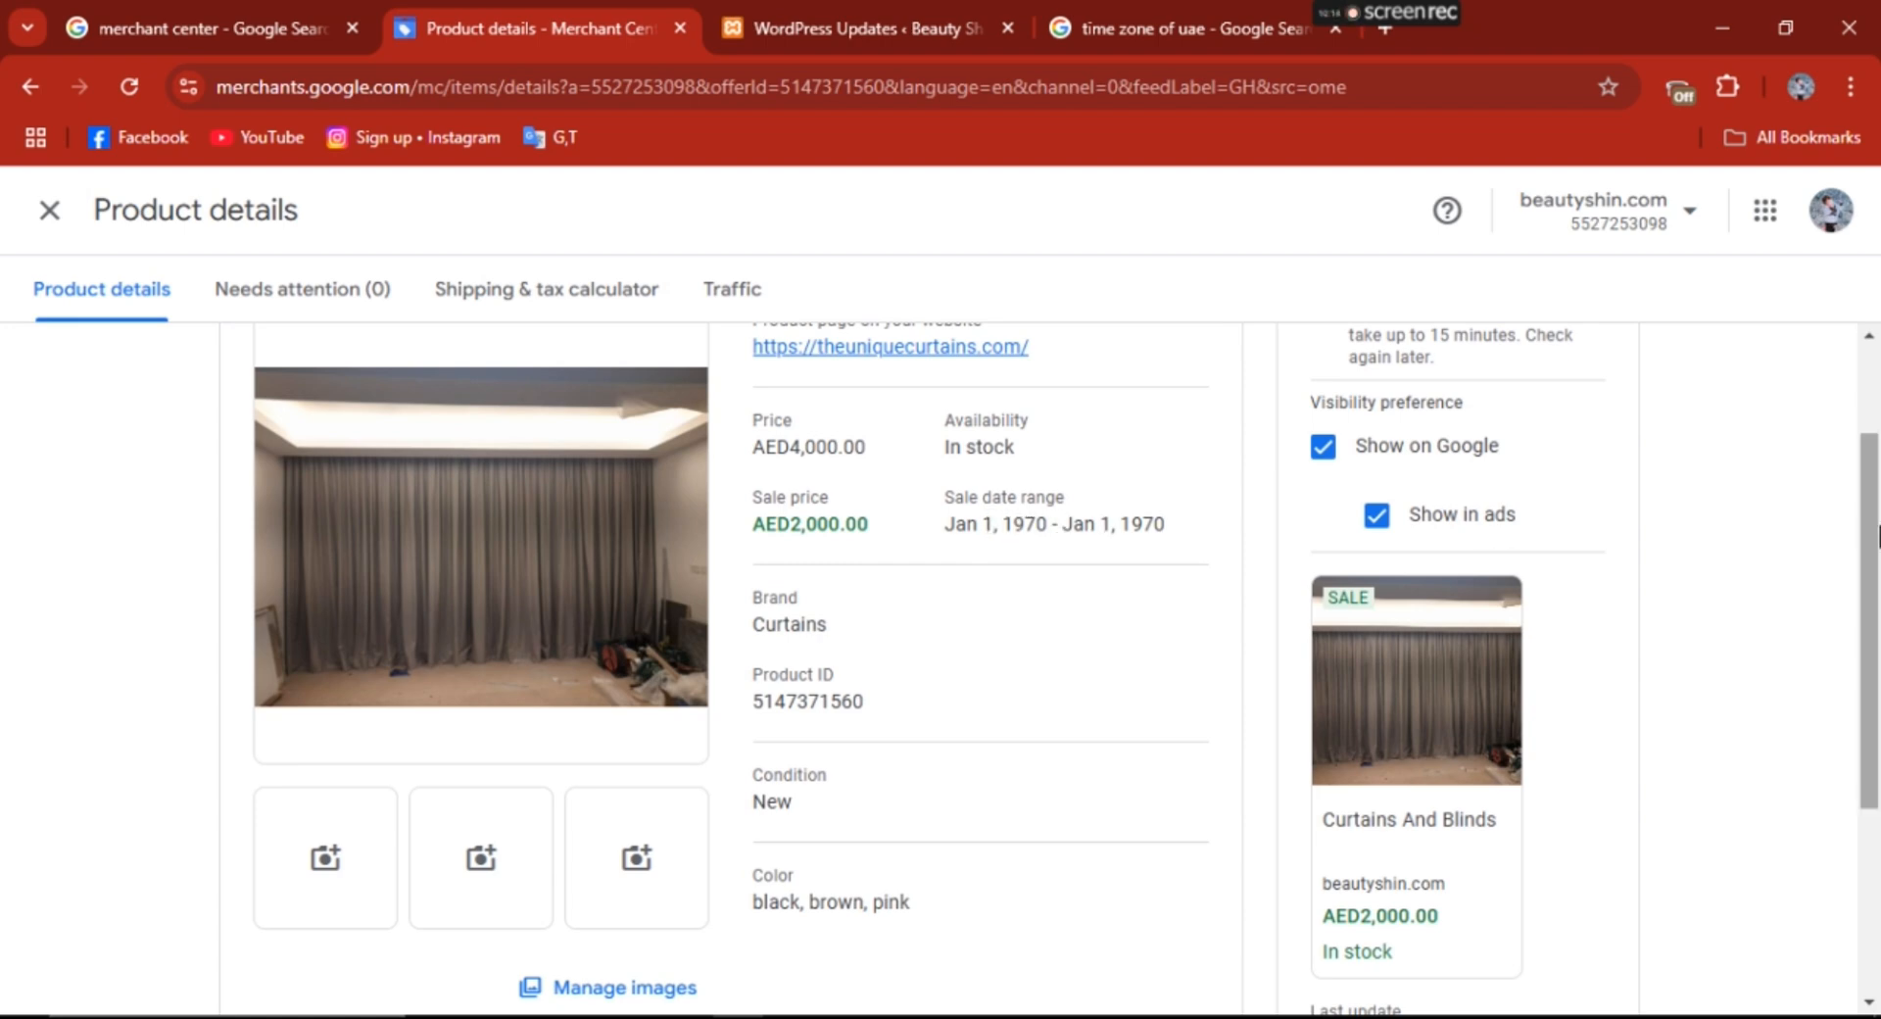
scroll(1871, 588, "down", 2)
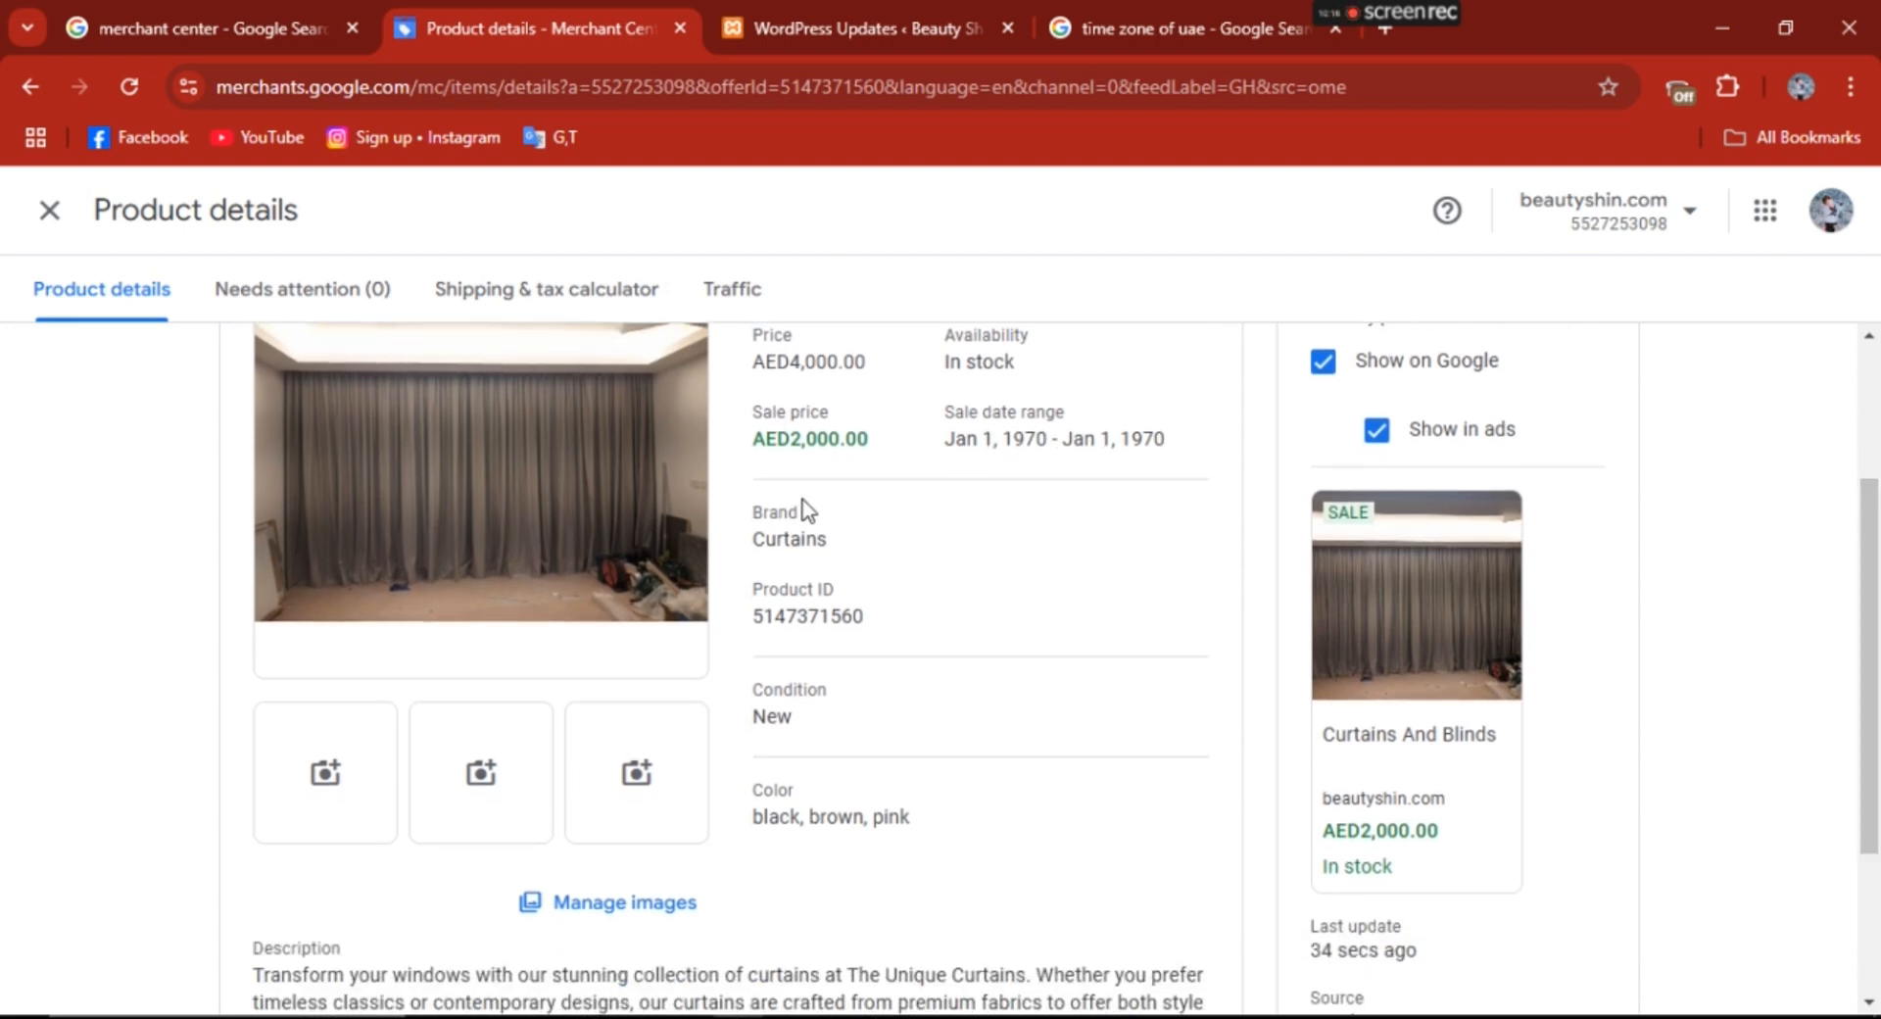
left_click_drag(835, 547, 750, 539)
left_click_drag(864, 623, 748, 617)
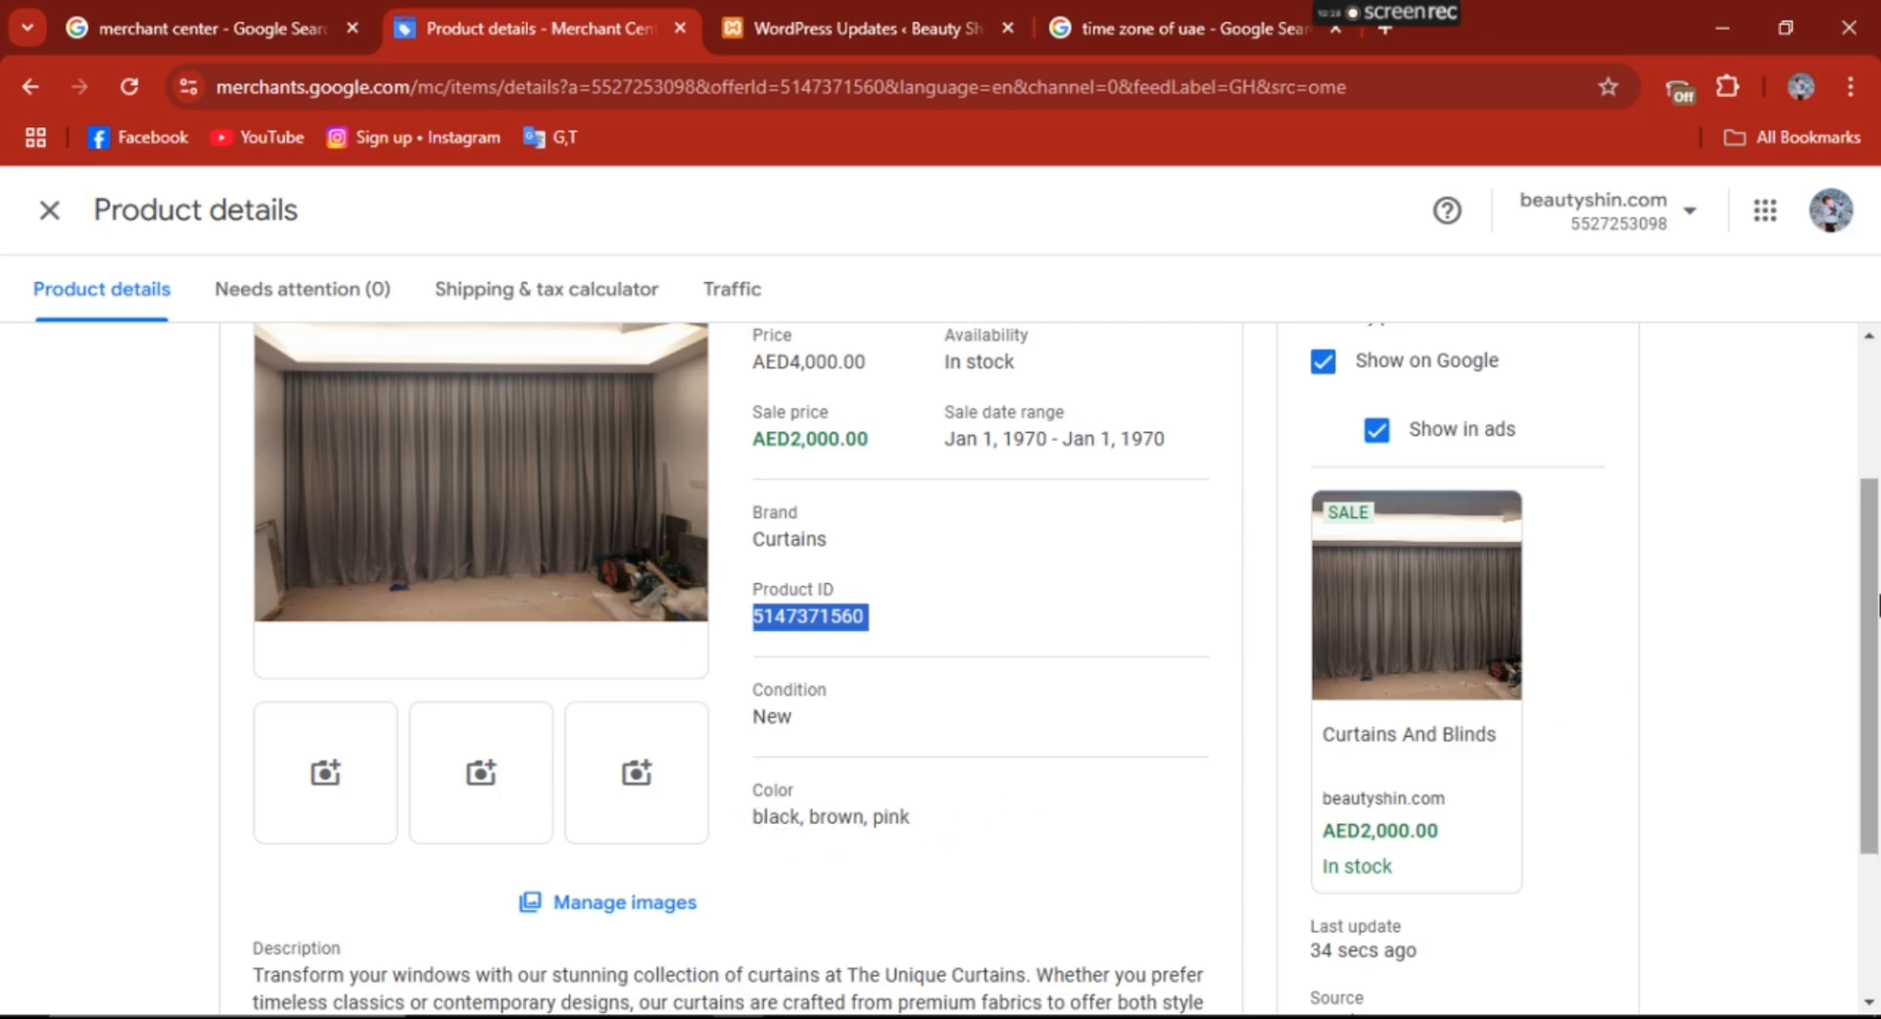
scroll(1876, 603, "down", 1)
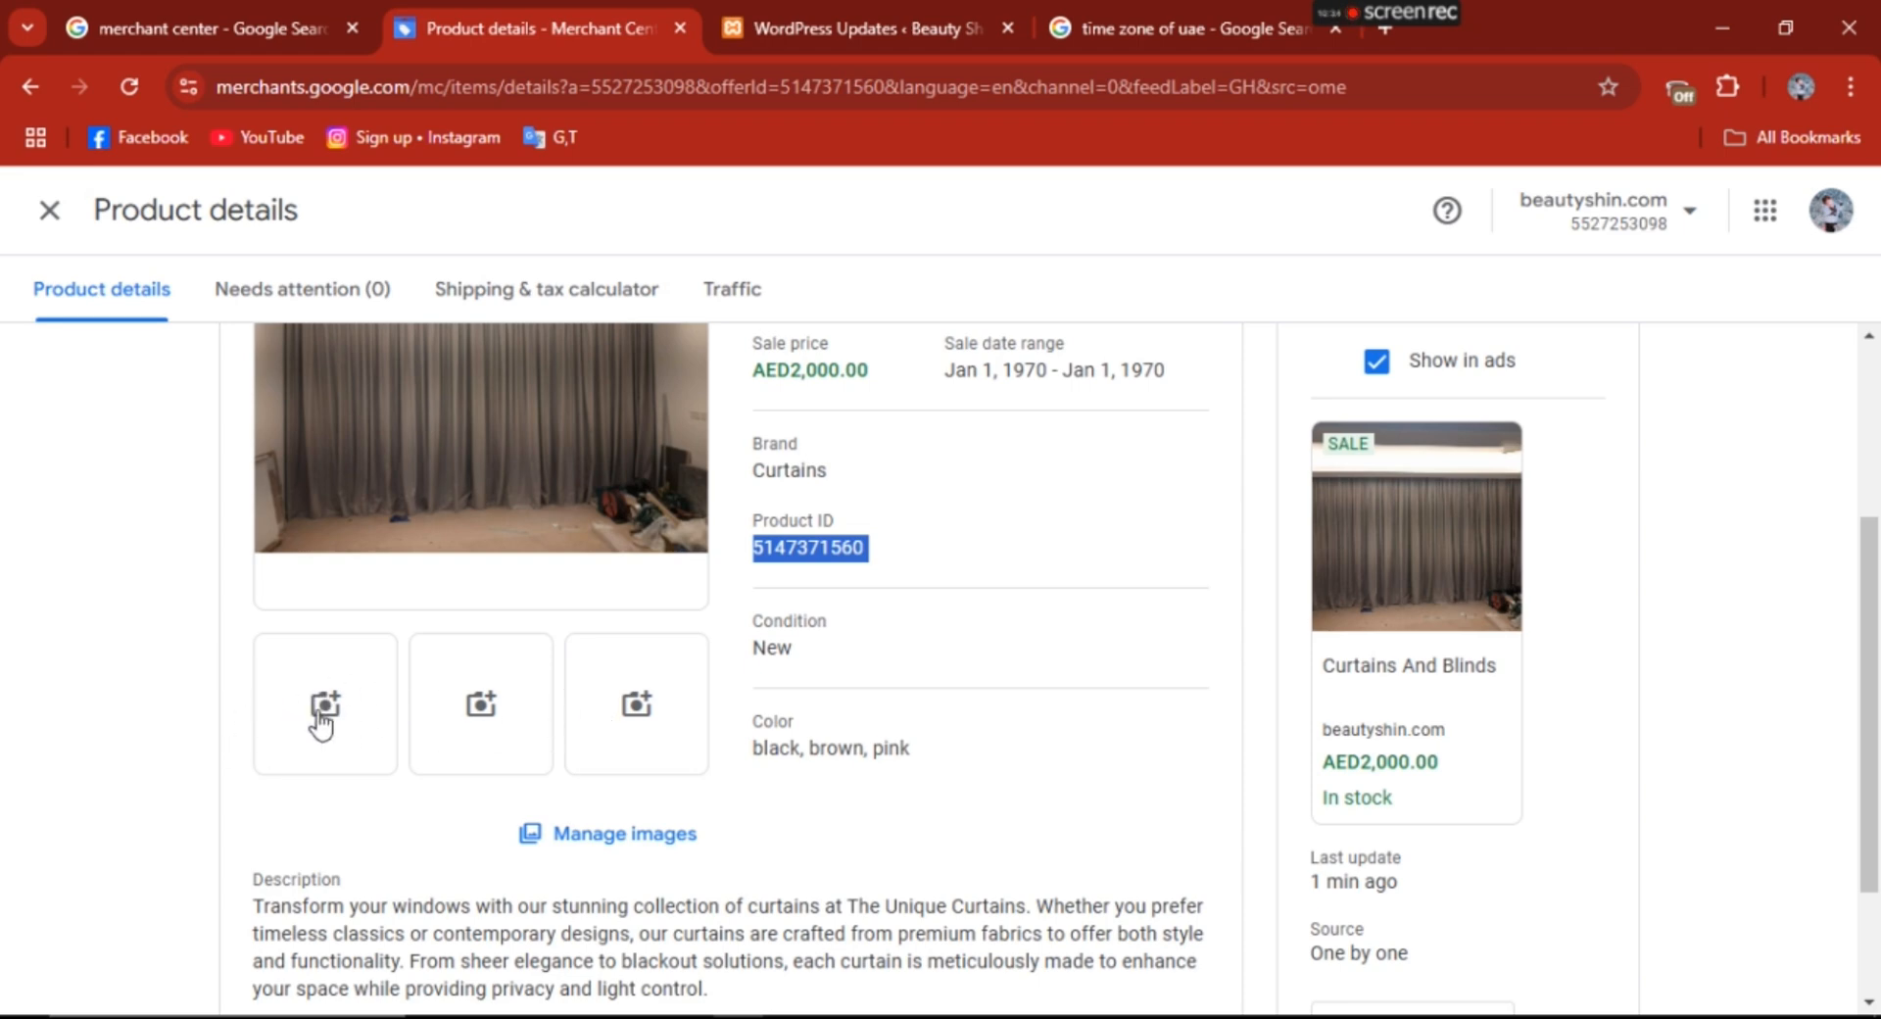
left_click_drag(1877, 666, 1877, 627)
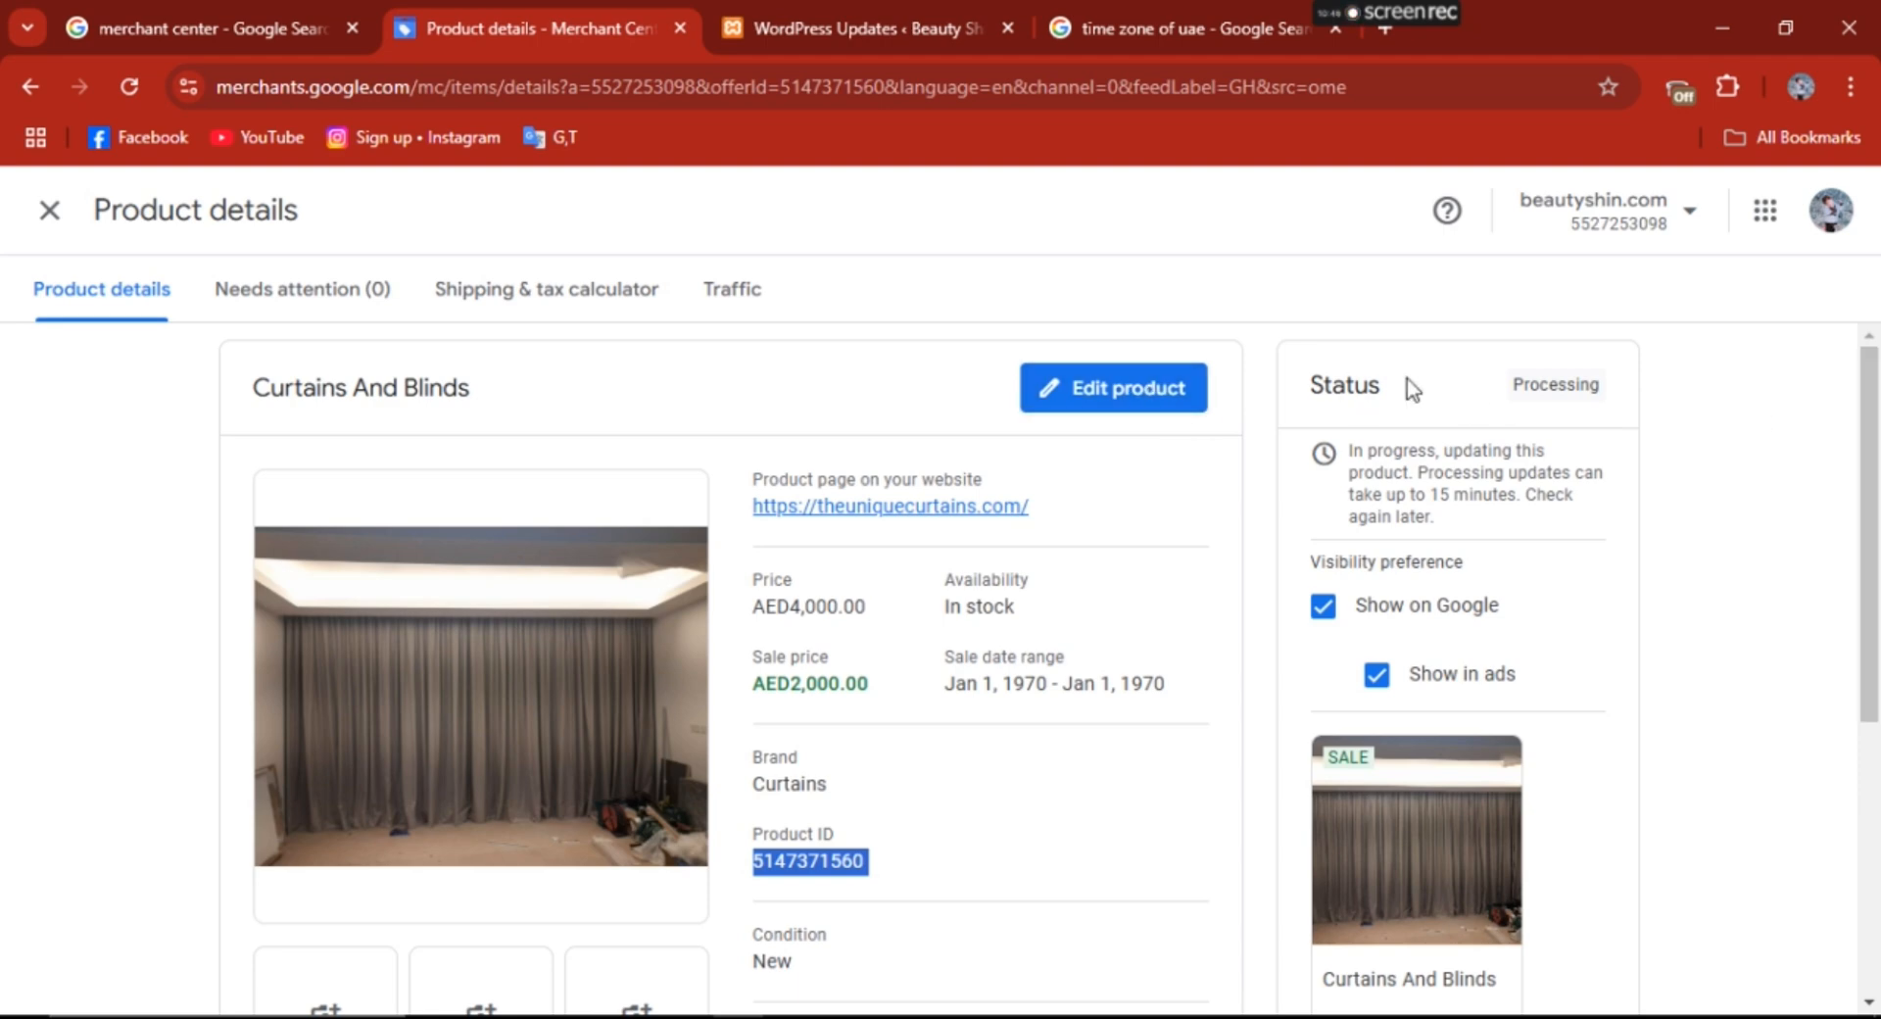
- Check the product's status, then expand Additional details and review the listed attributes
left_click_drag(1502, 386, 1711, 410)
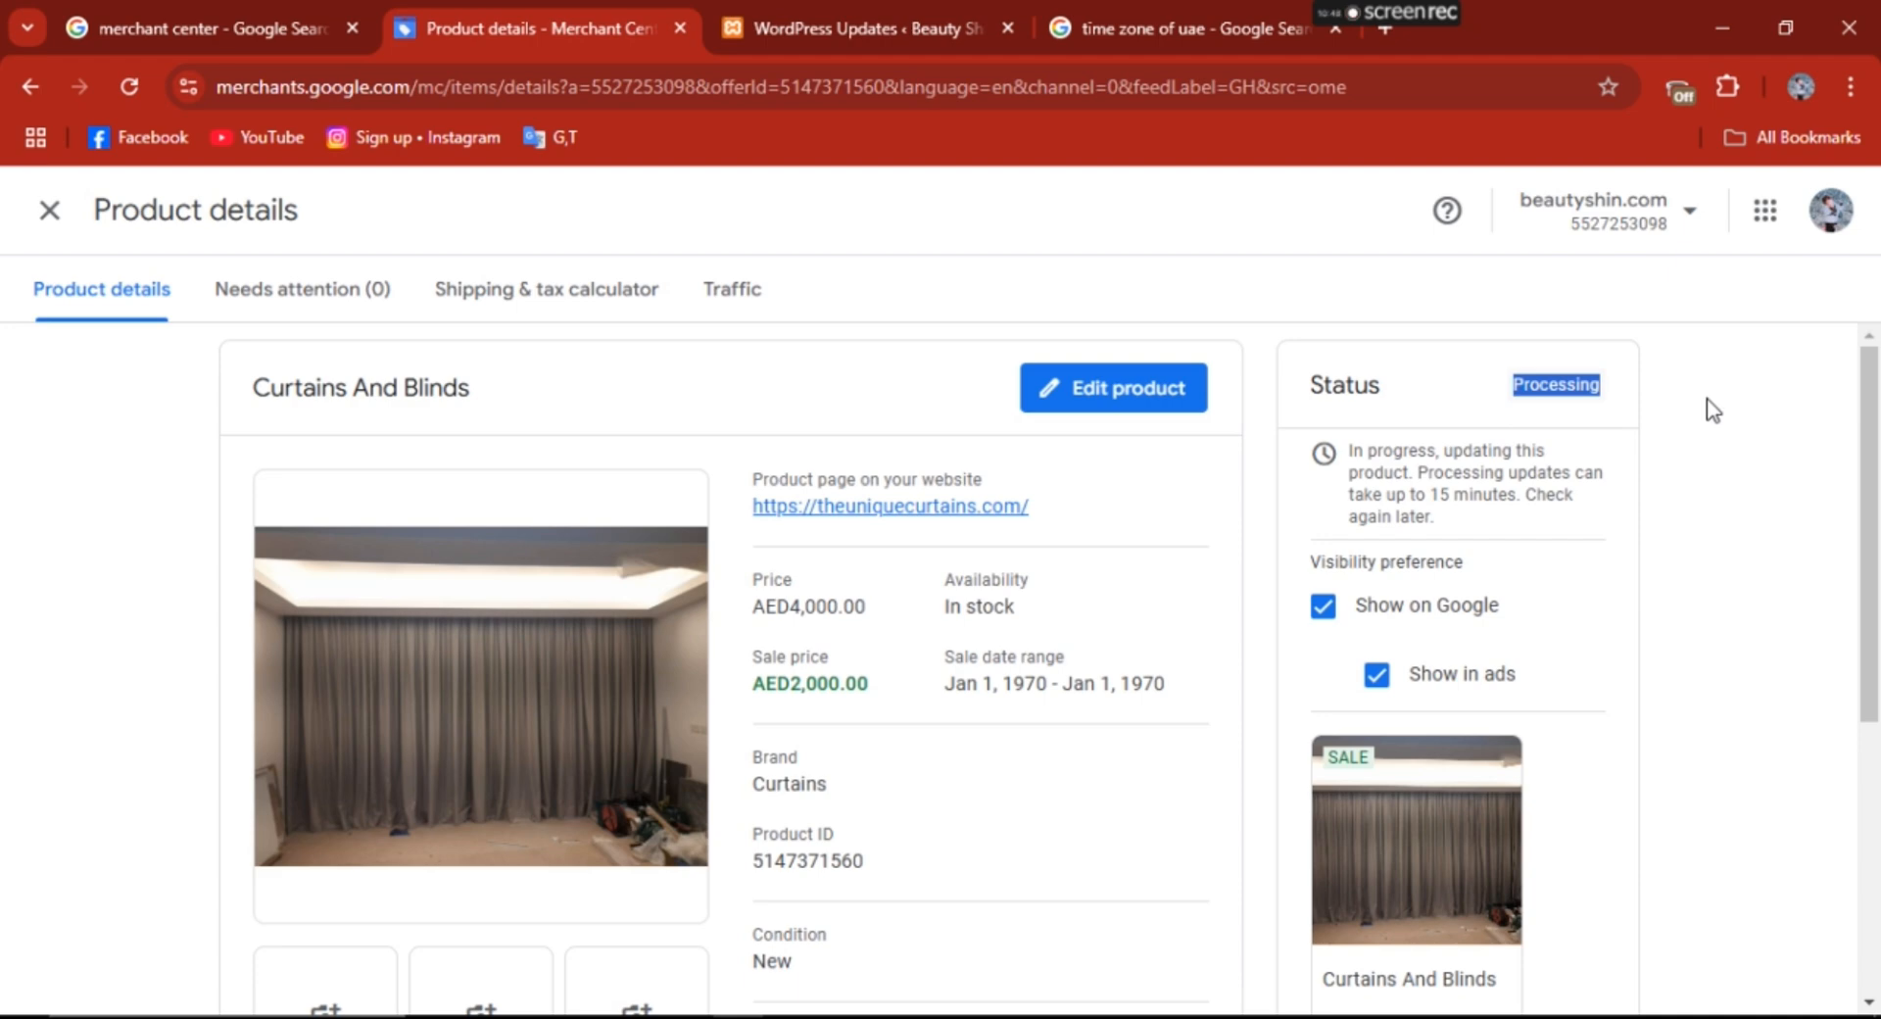
left_click(1708, 399)
left_click_drag(1871, 416, 1880, 893)
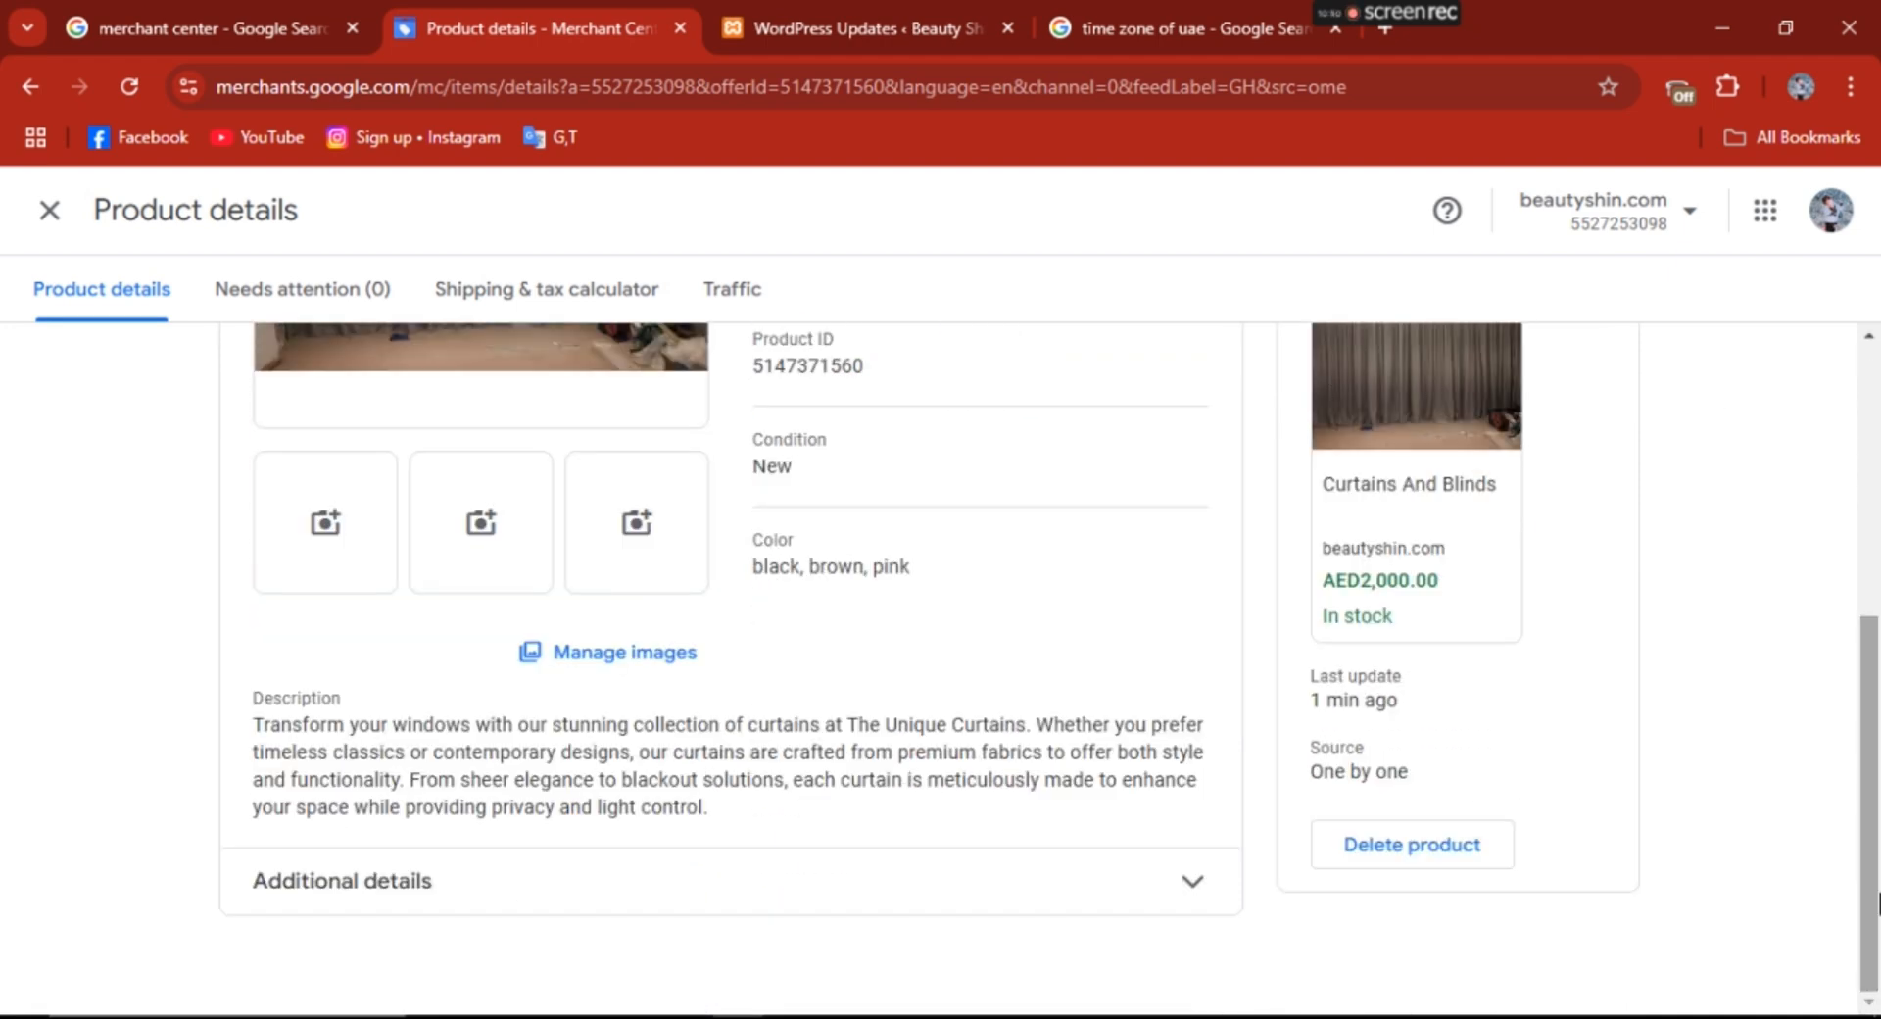
left_click(1200, 902)
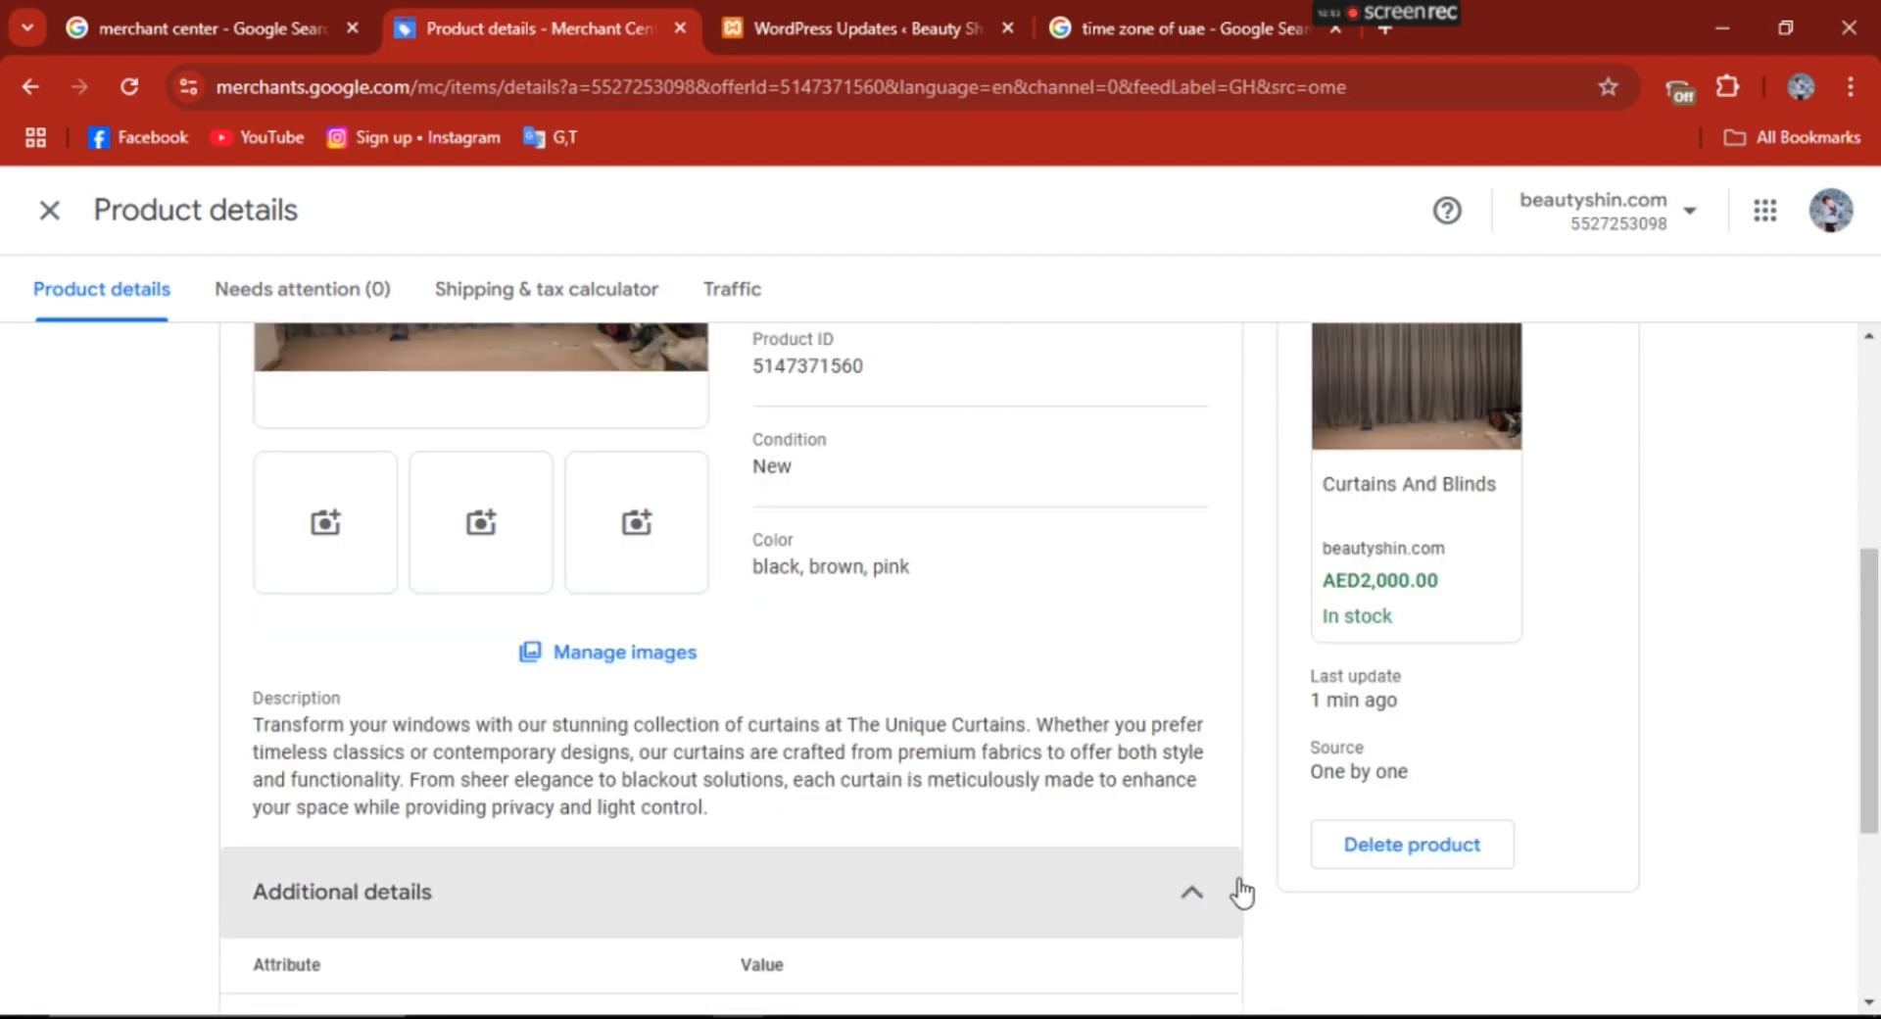
left_click_drag(1875, 769, 1878, 926)
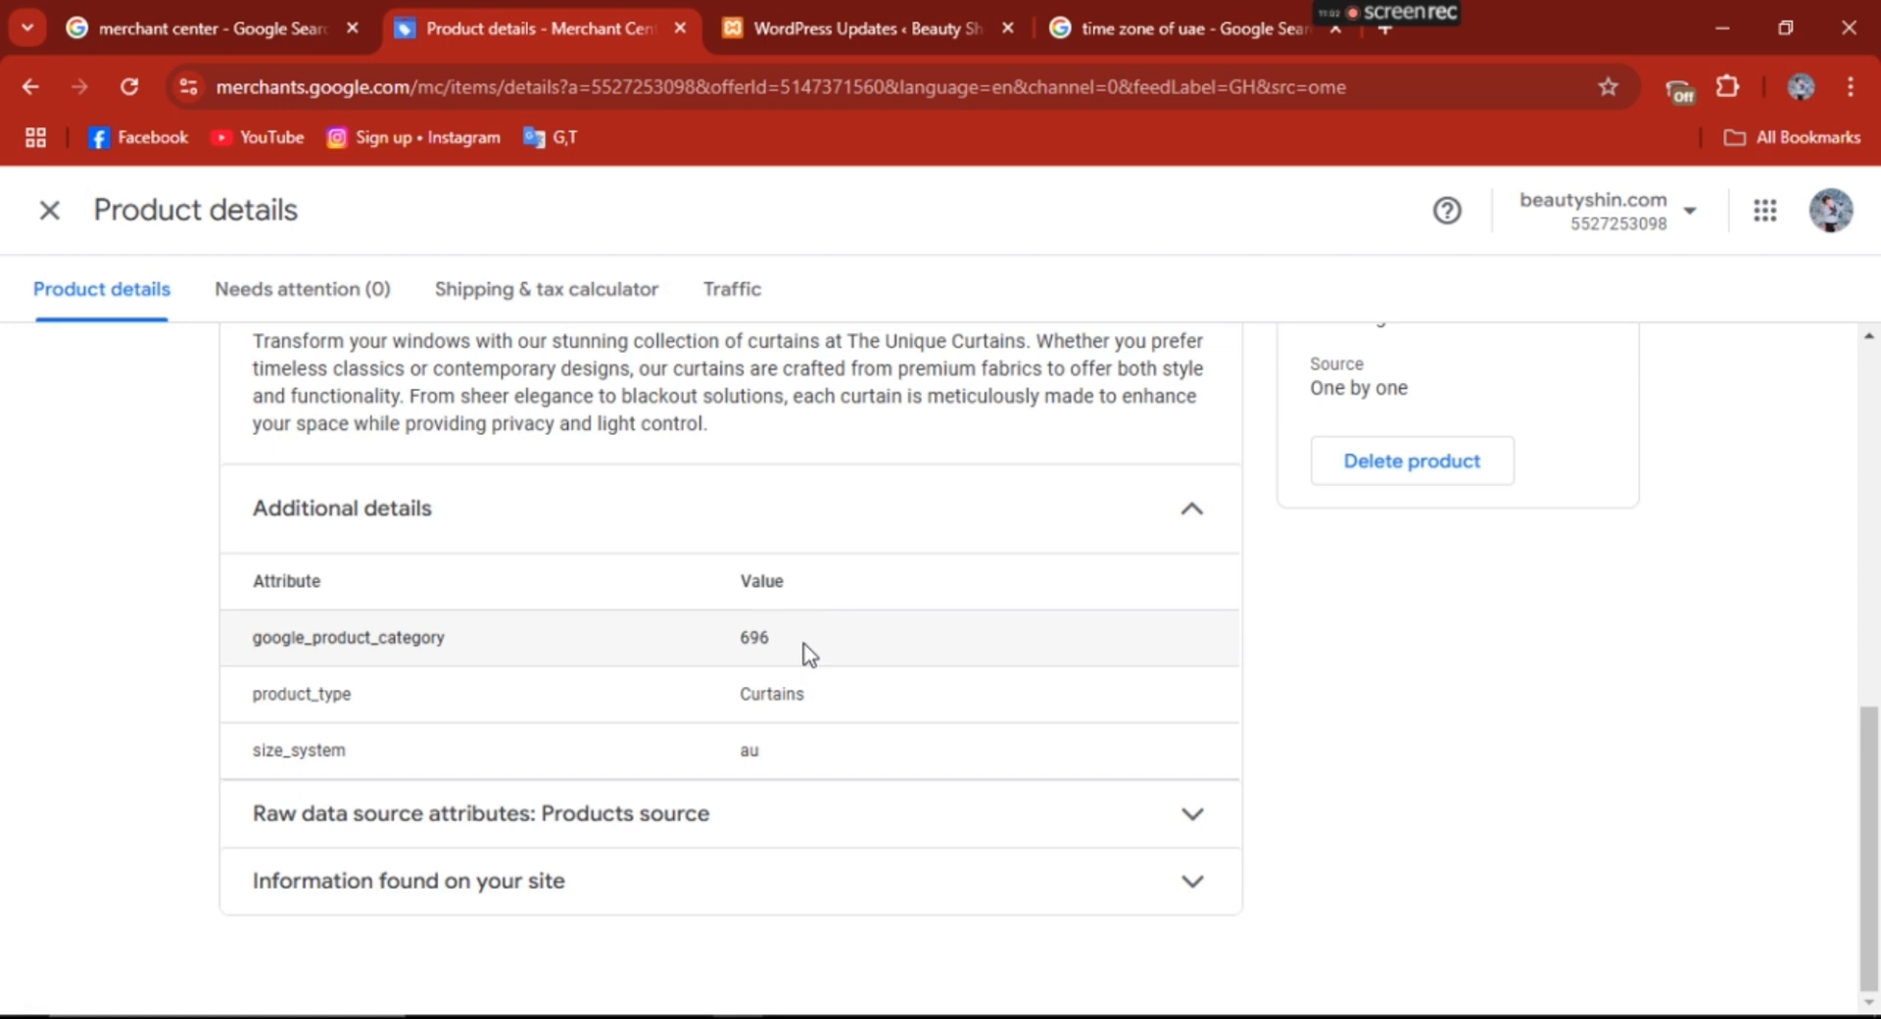
- Expand and review the raw data source attributes and the information found on the site for the product
left_click(1211, 820)
scroll(1876, 727, "down", 4)
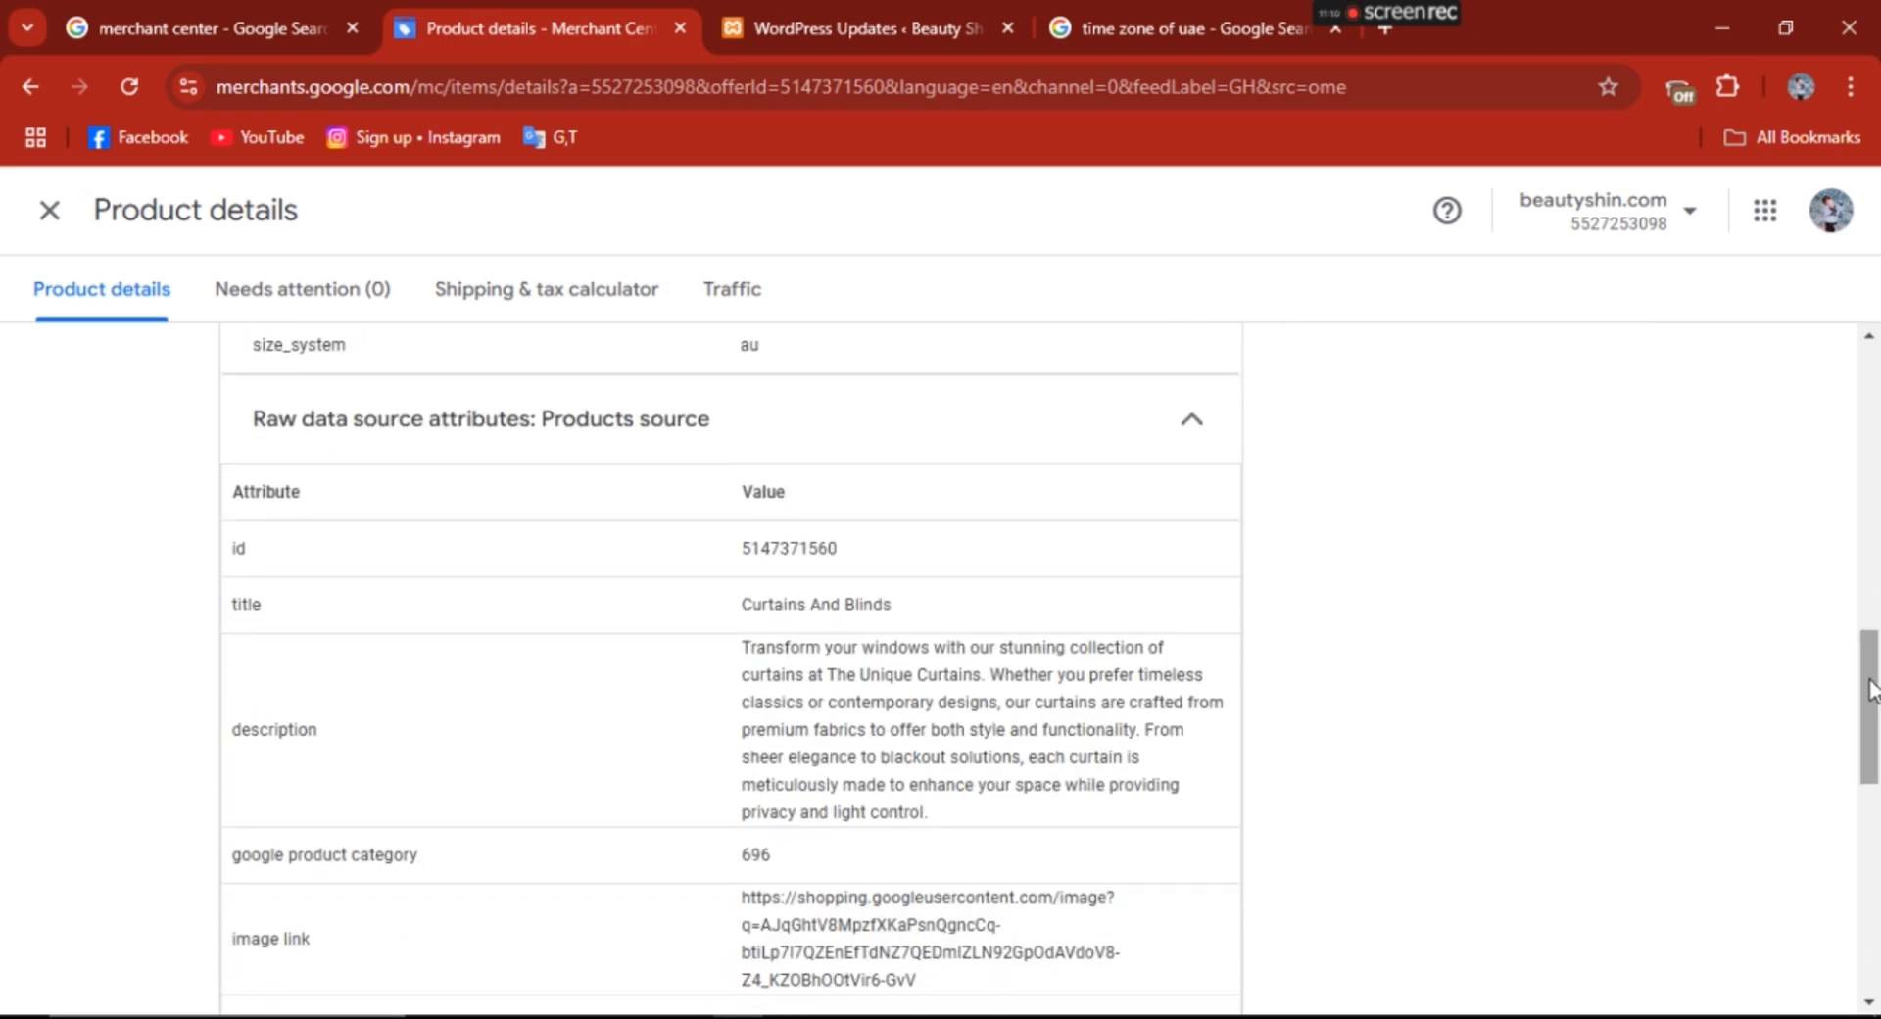
left_click_drag(1871, 690, 1876, 925)
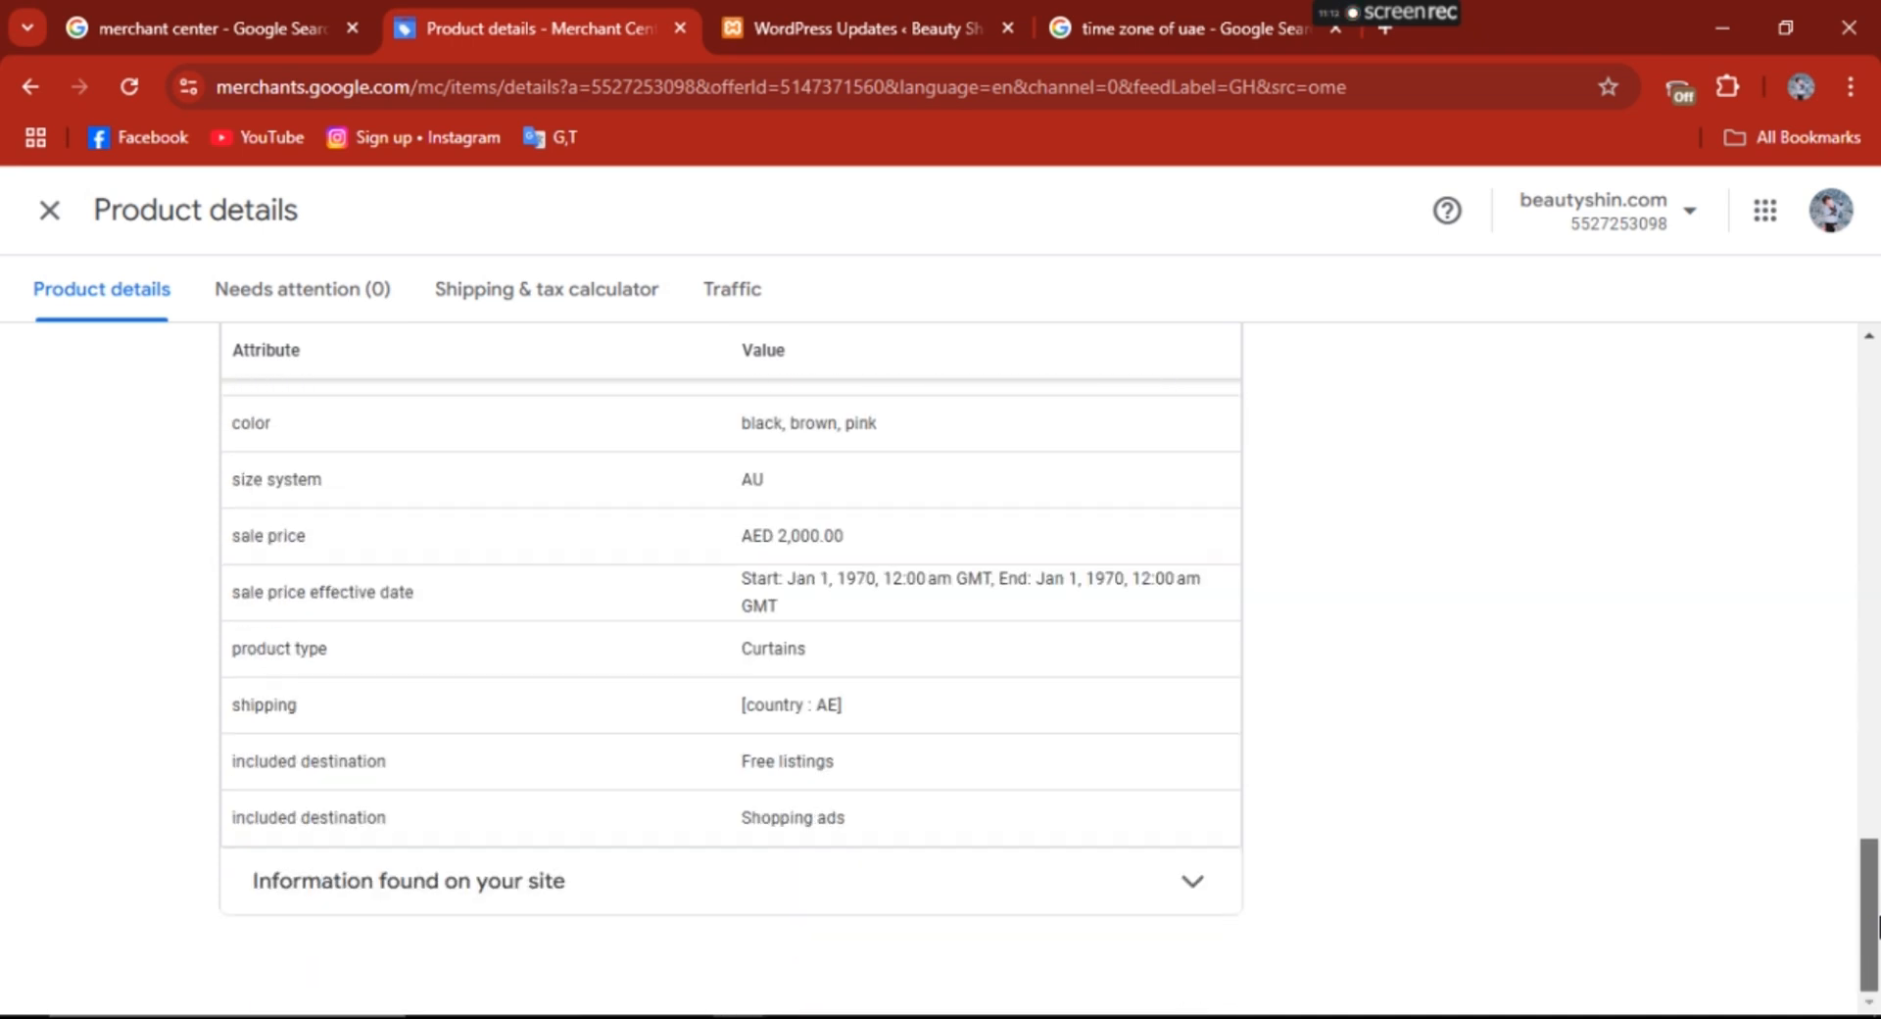
left_click(1209, 910)
left_click_drag(1872, 906, 1872, 955)
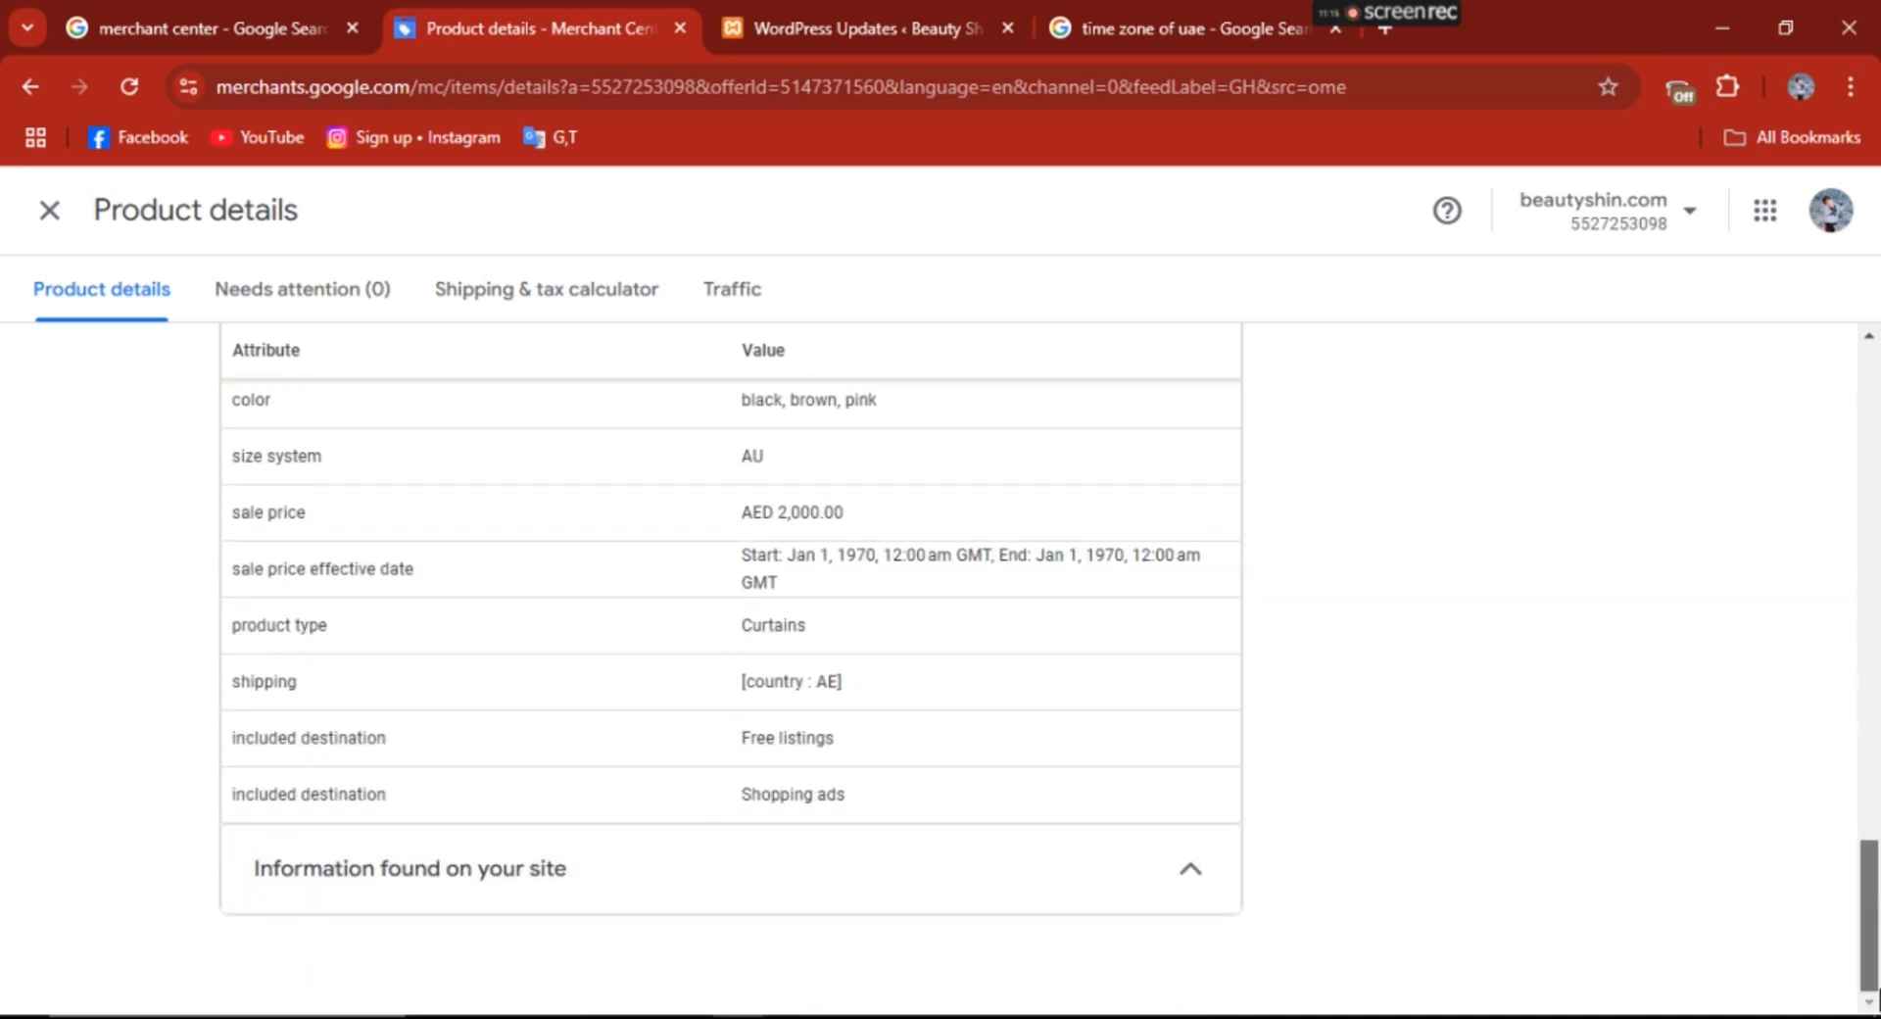
left_click(1189, 872)
left_click_drag(1872, 948, 1856, 380)
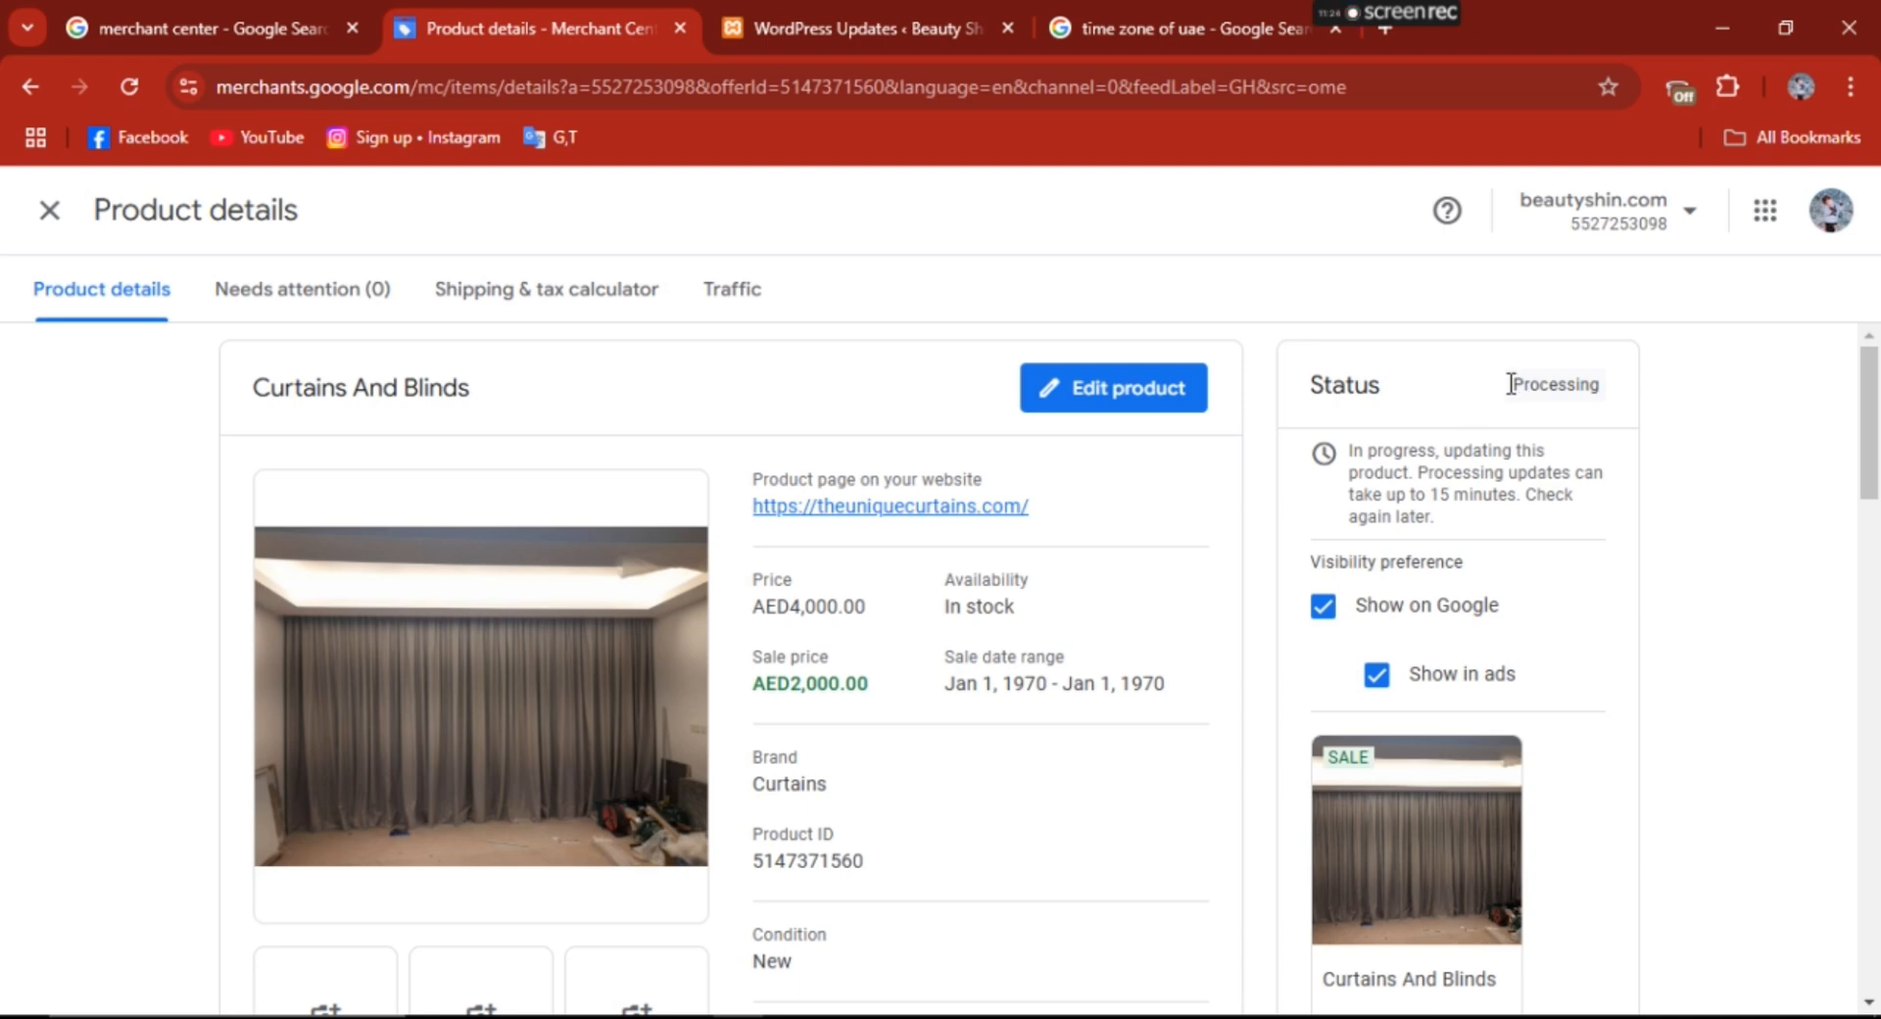
- Recheck the product's status and look through its shipping and tax calculator, traffic and needs-attention views
left_click_drag(1508, 384, 1635, 404)
left_click(1634, 406)
left_click(287, 289)
left_click(579, 294)
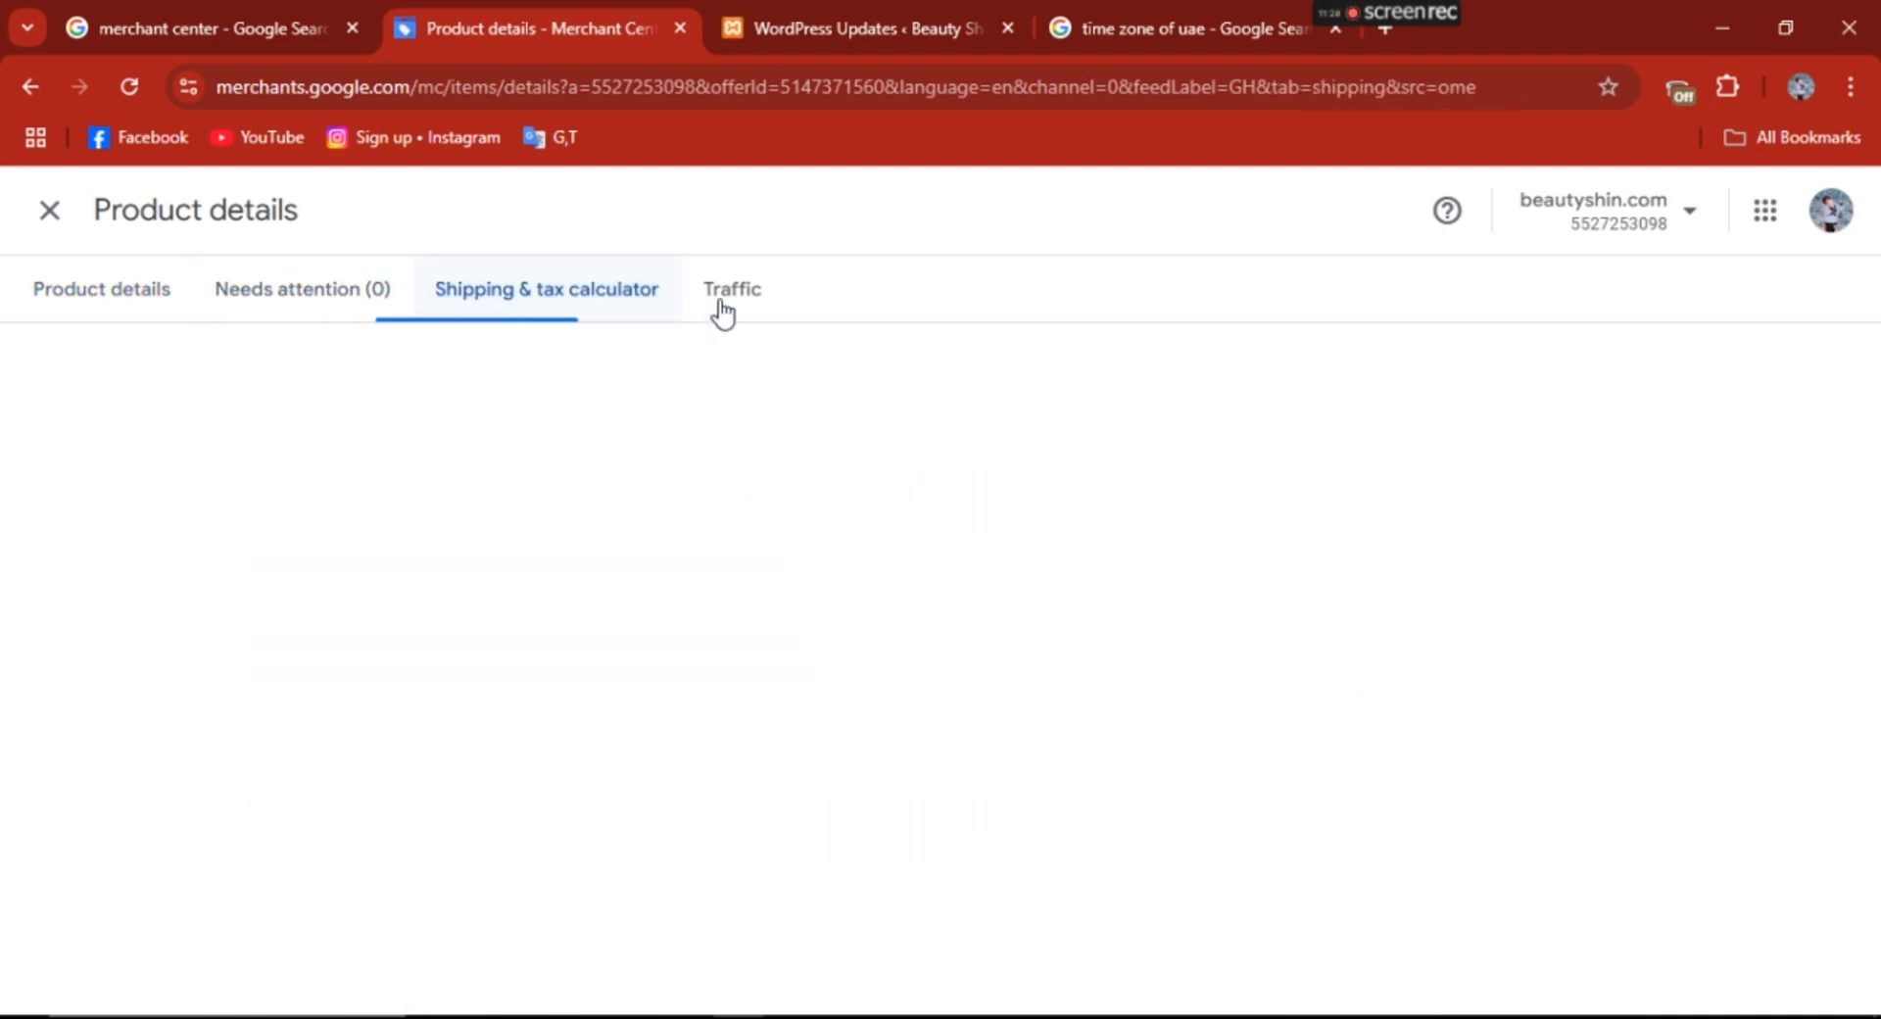
left_click(737, 293)
left_click(265, 299)
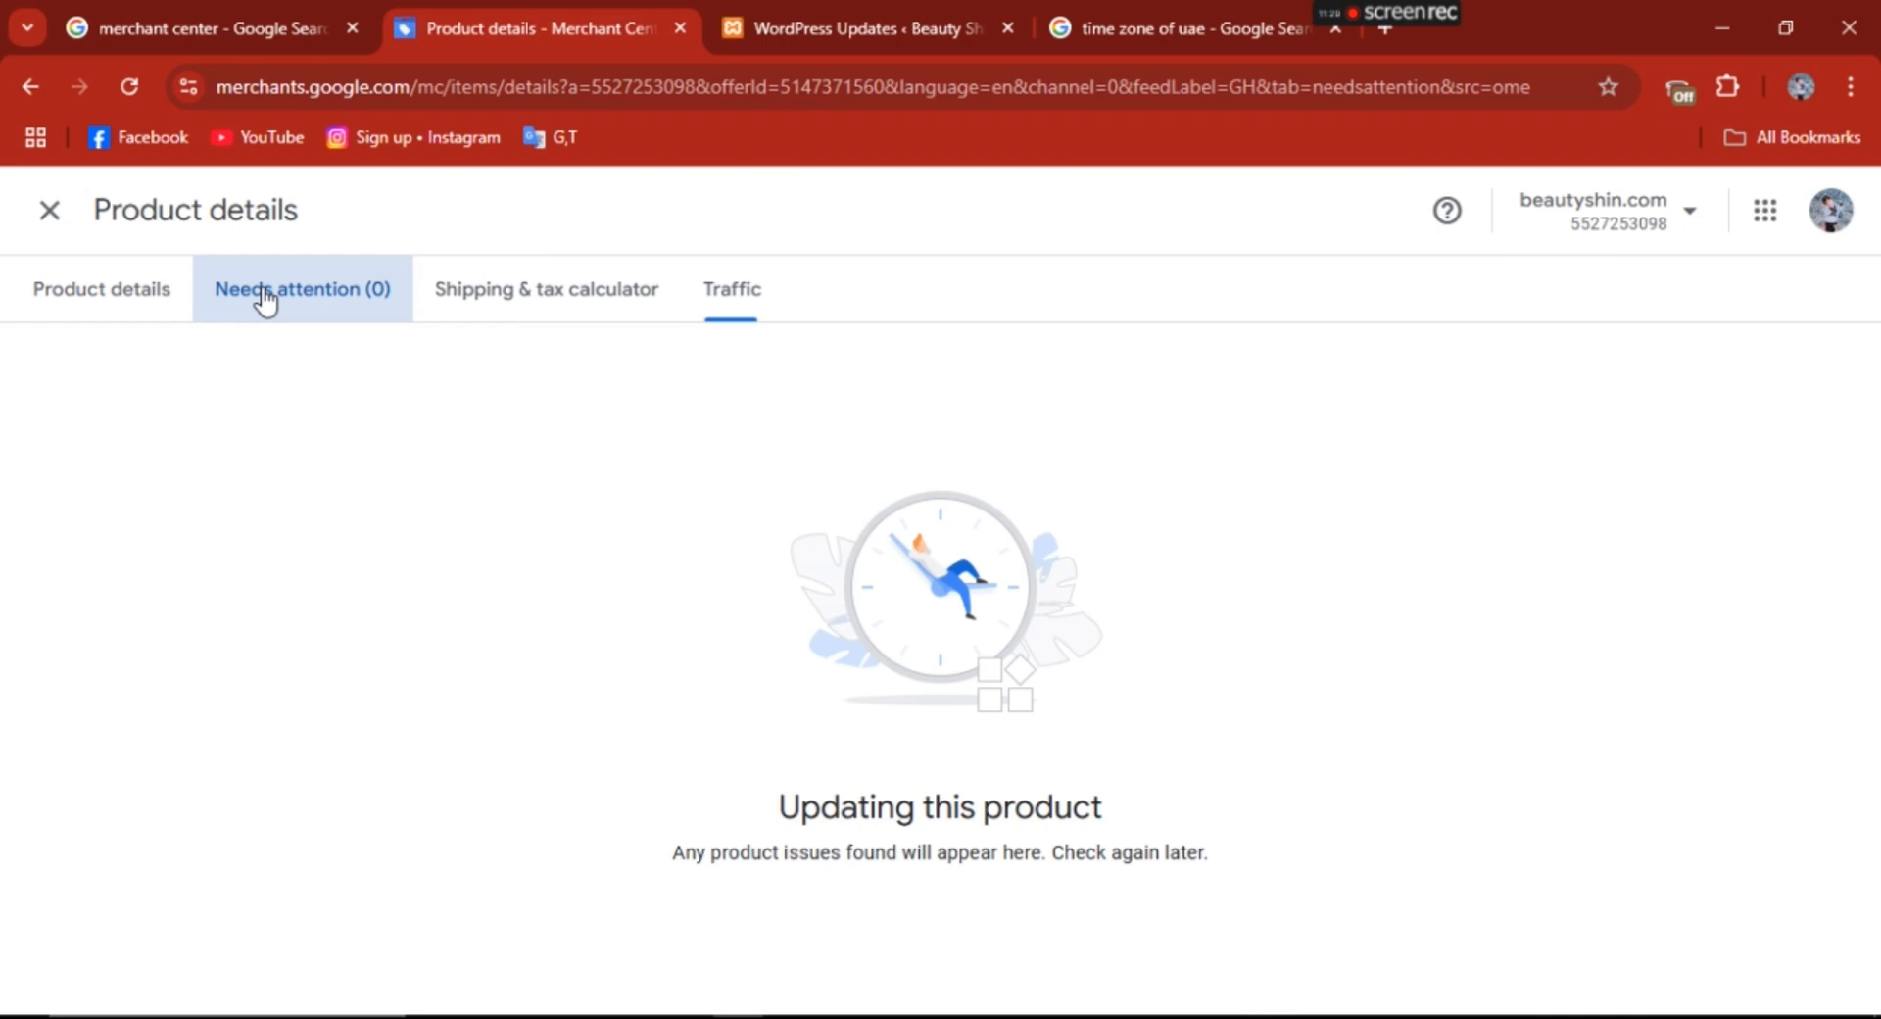
- Return to the product details and look over the whole curtains listing once more
left_click(94, 290)
left_click_drag(1876, 419, 1877, 722)
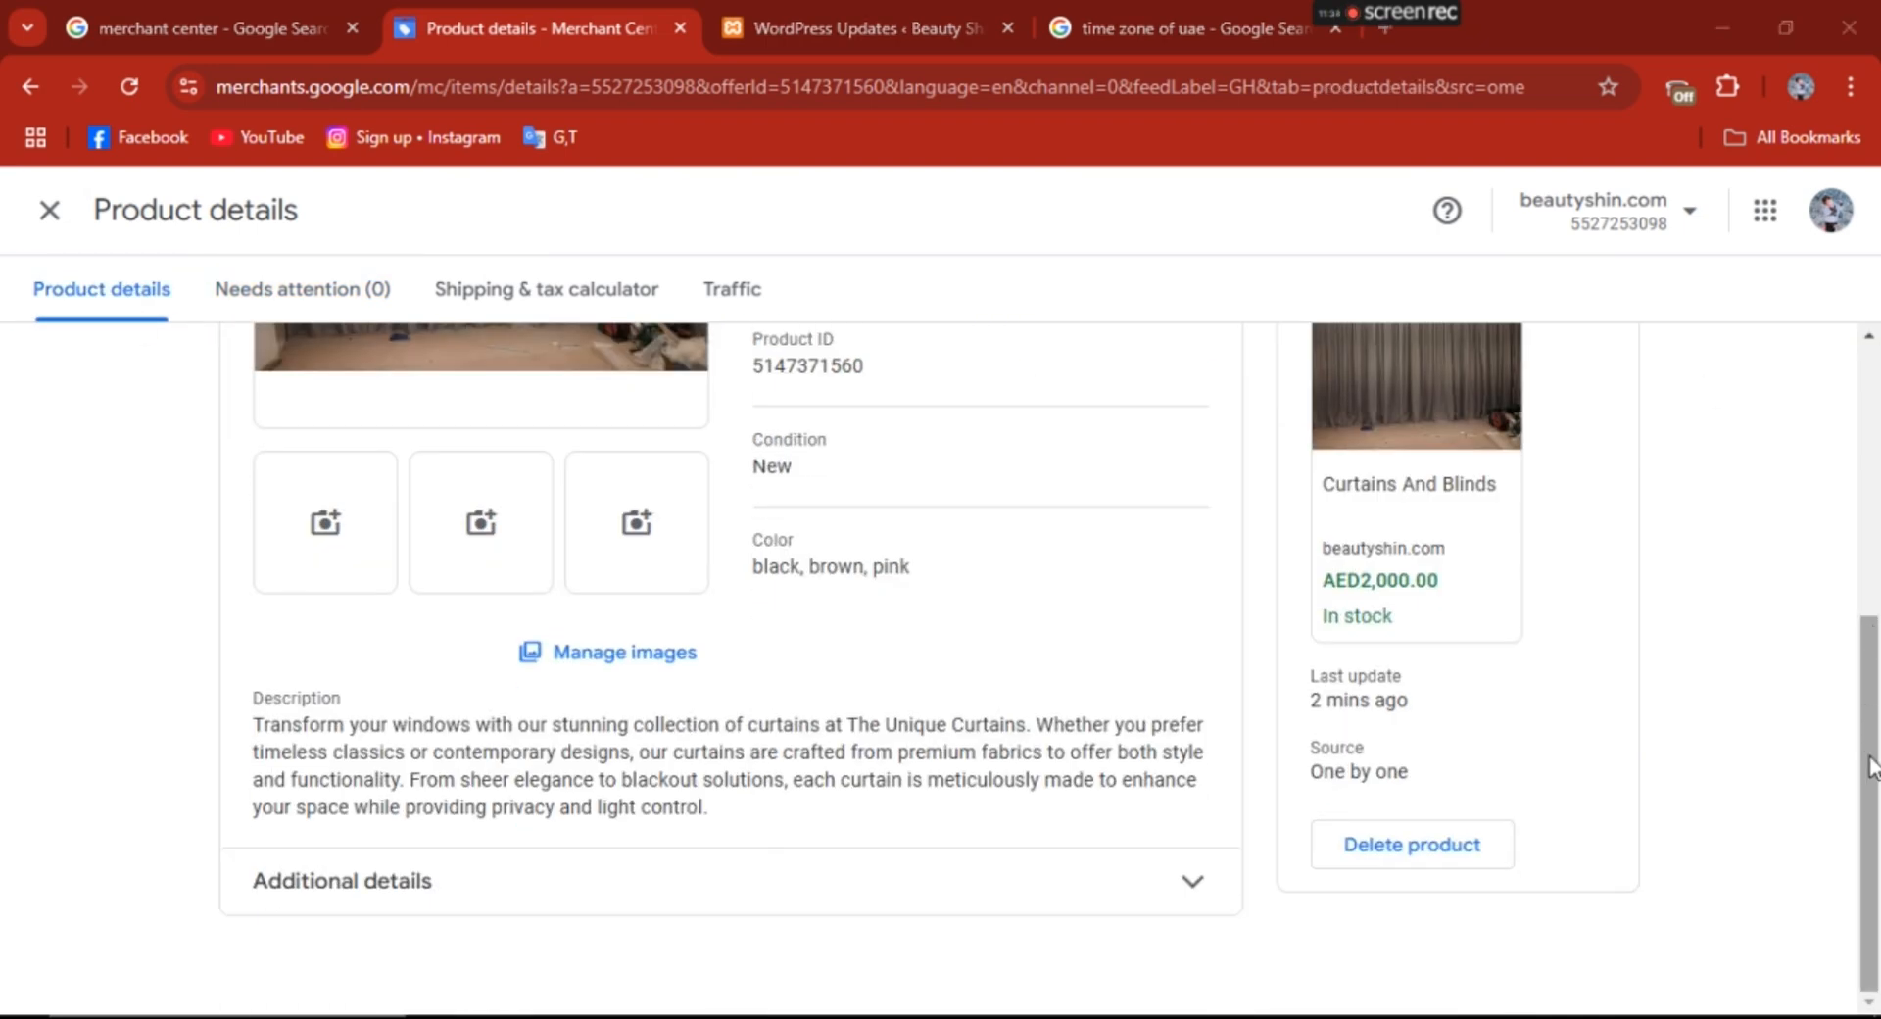
left_click_drag(1877, 837, 1864, 363)
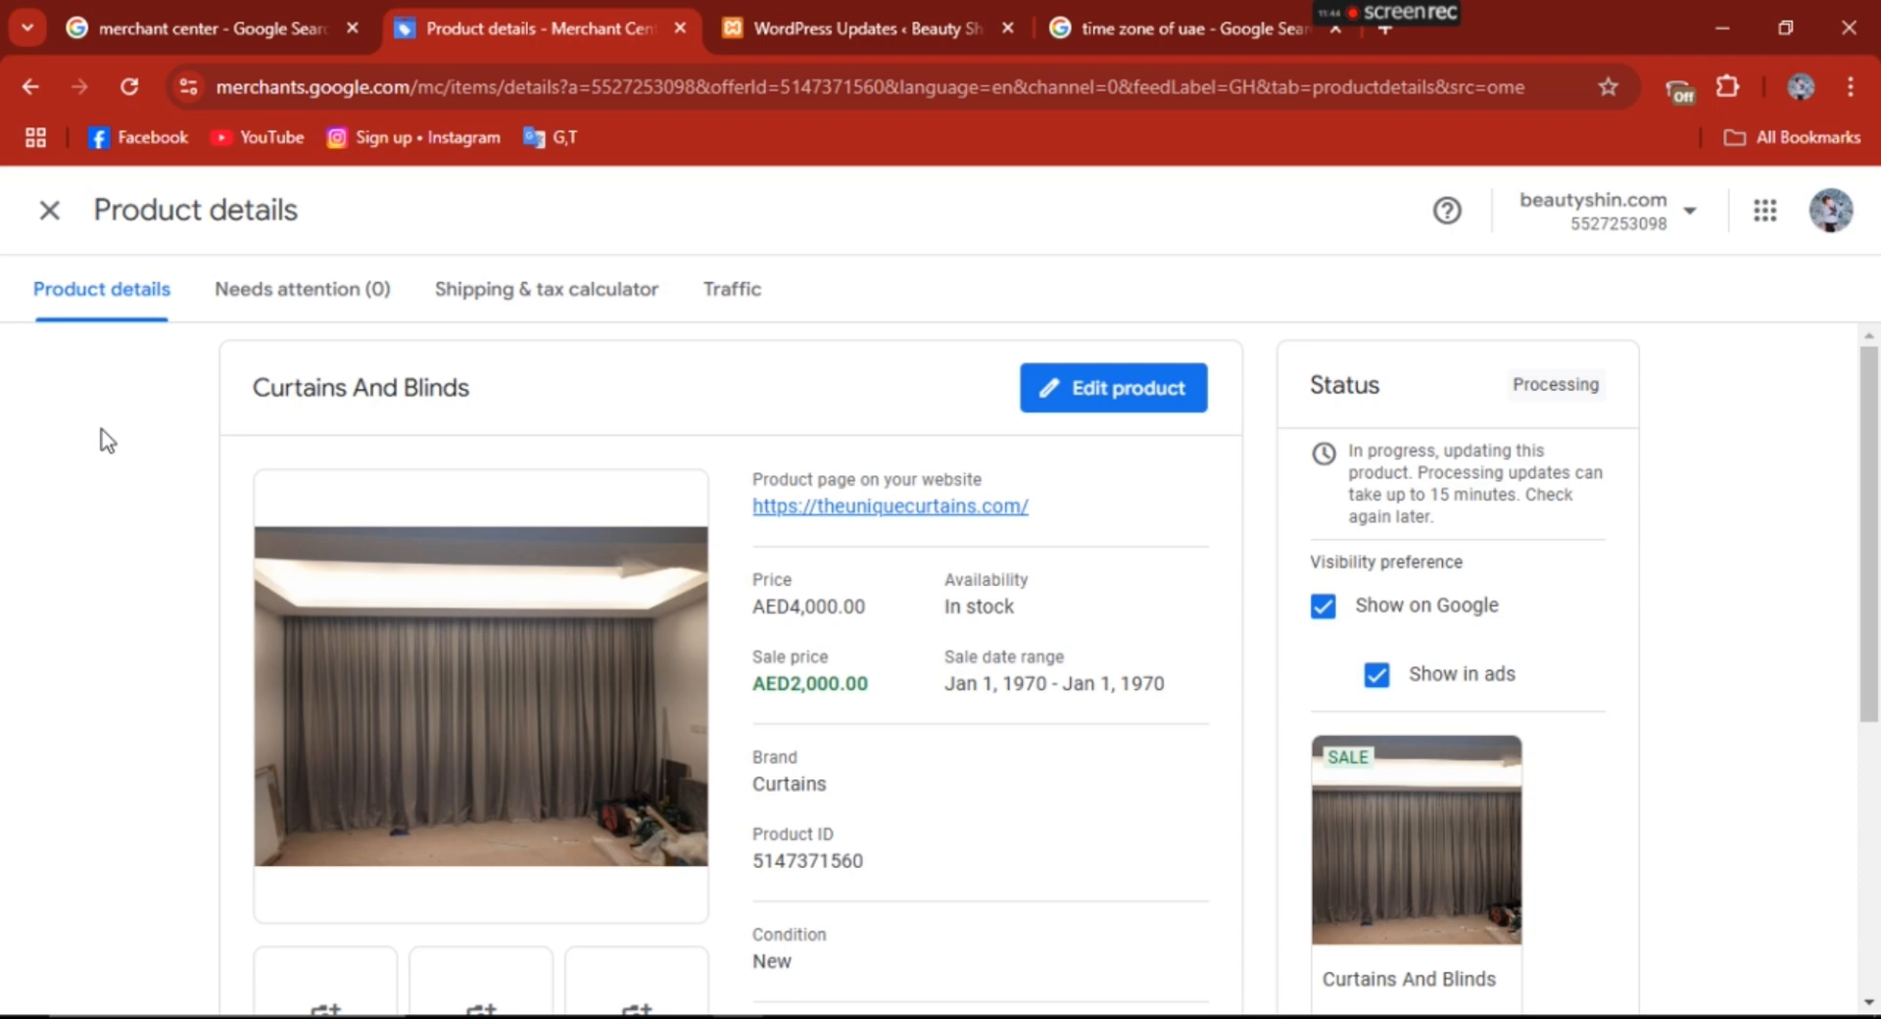
left_click_drag(1873, 496, 1876, 765)
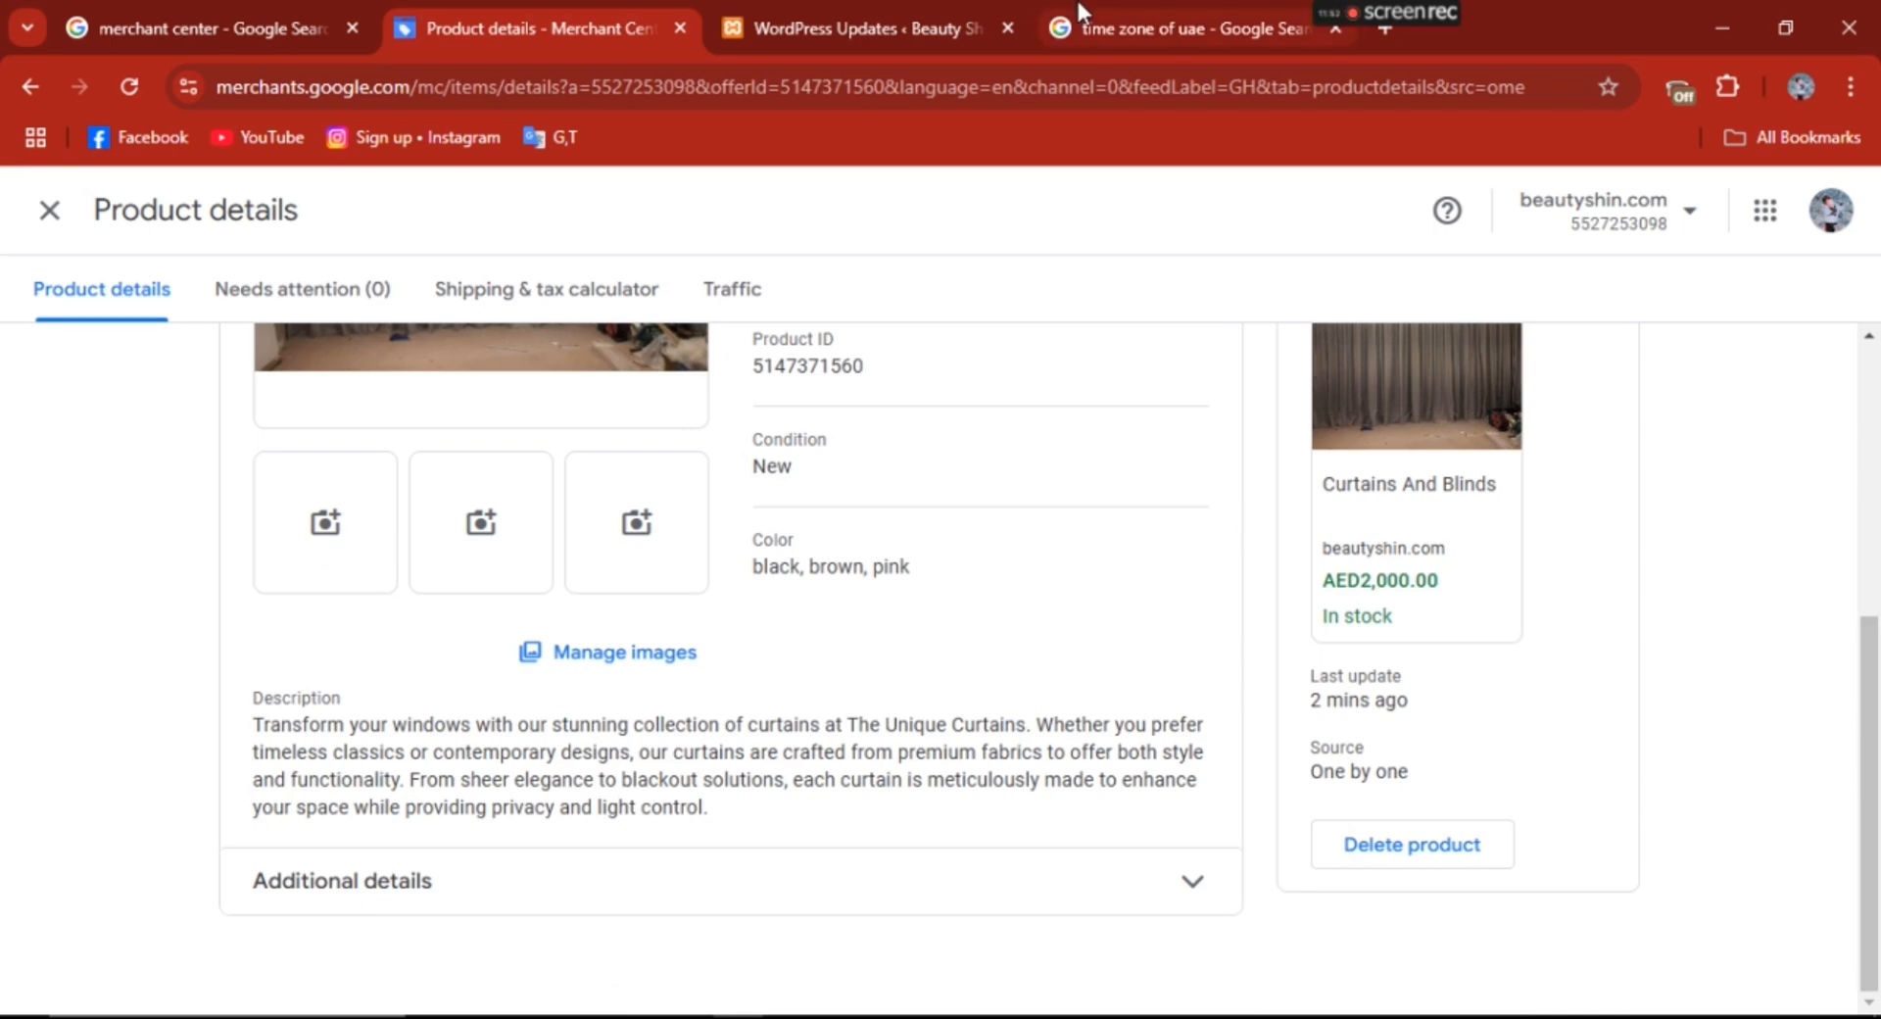
mouse_move(1387, 15)
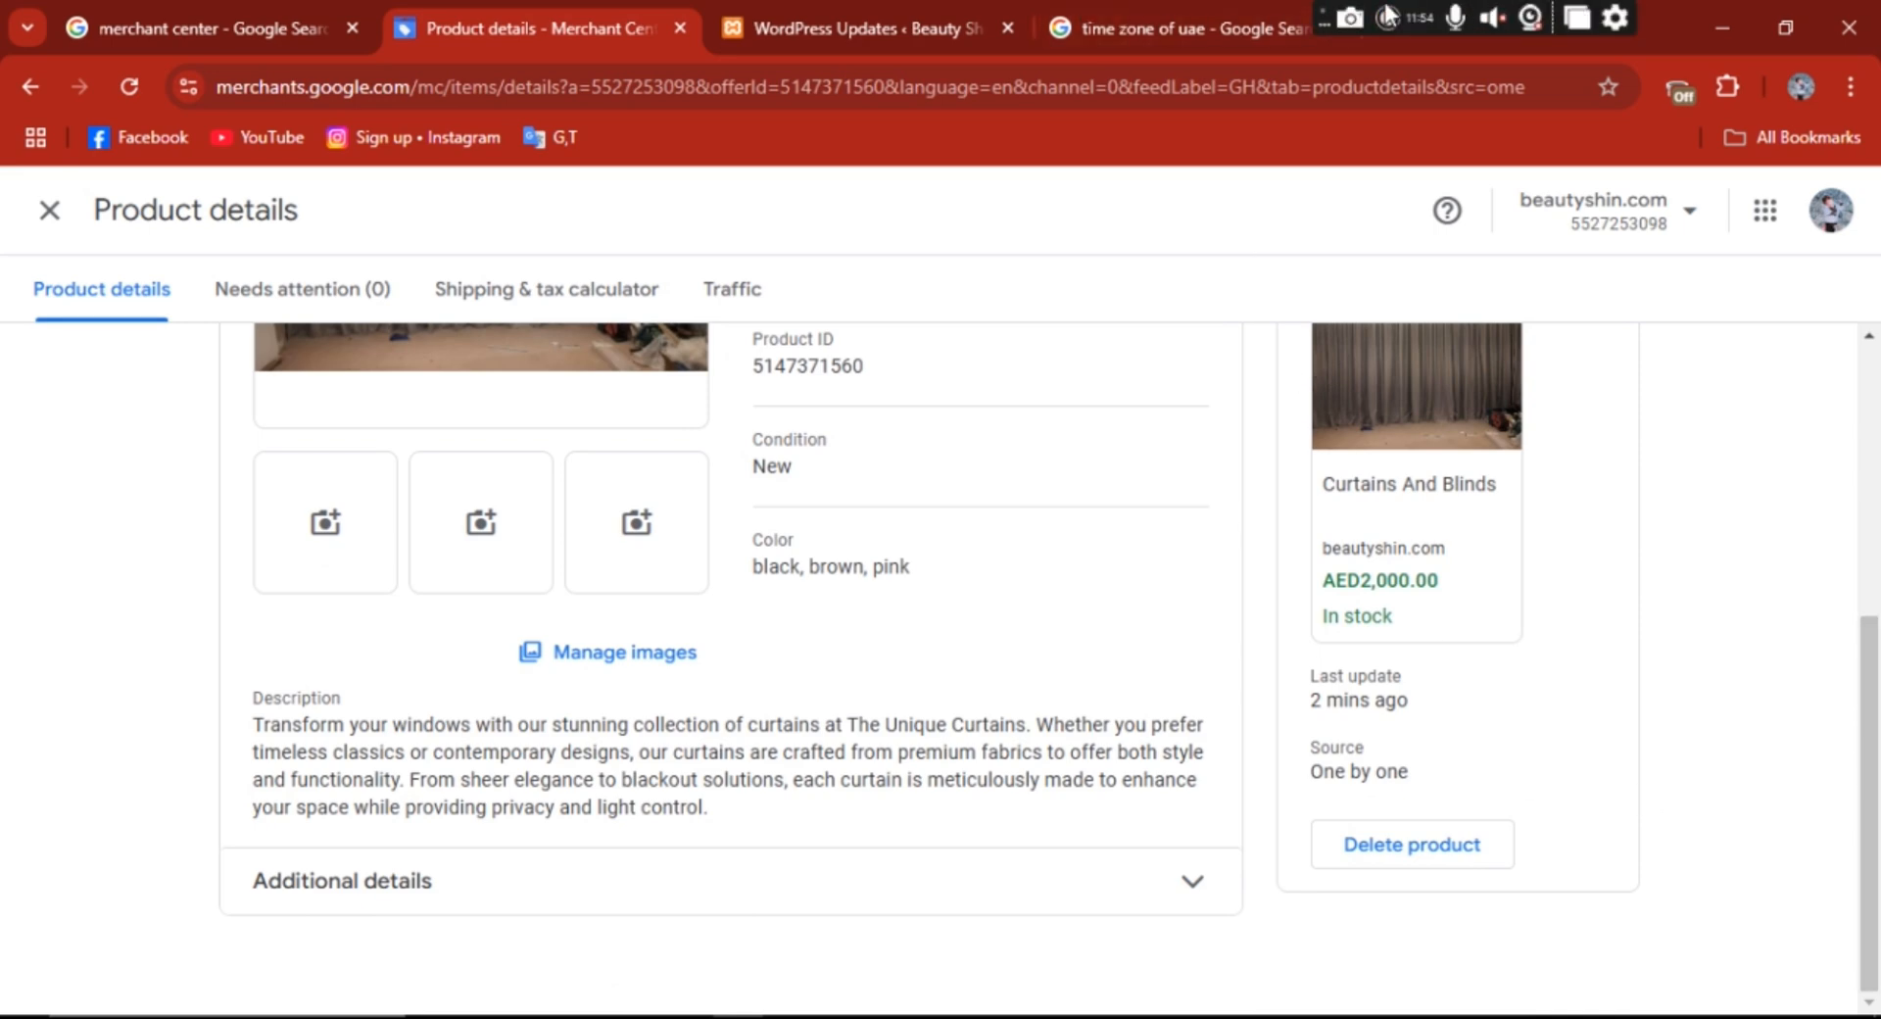